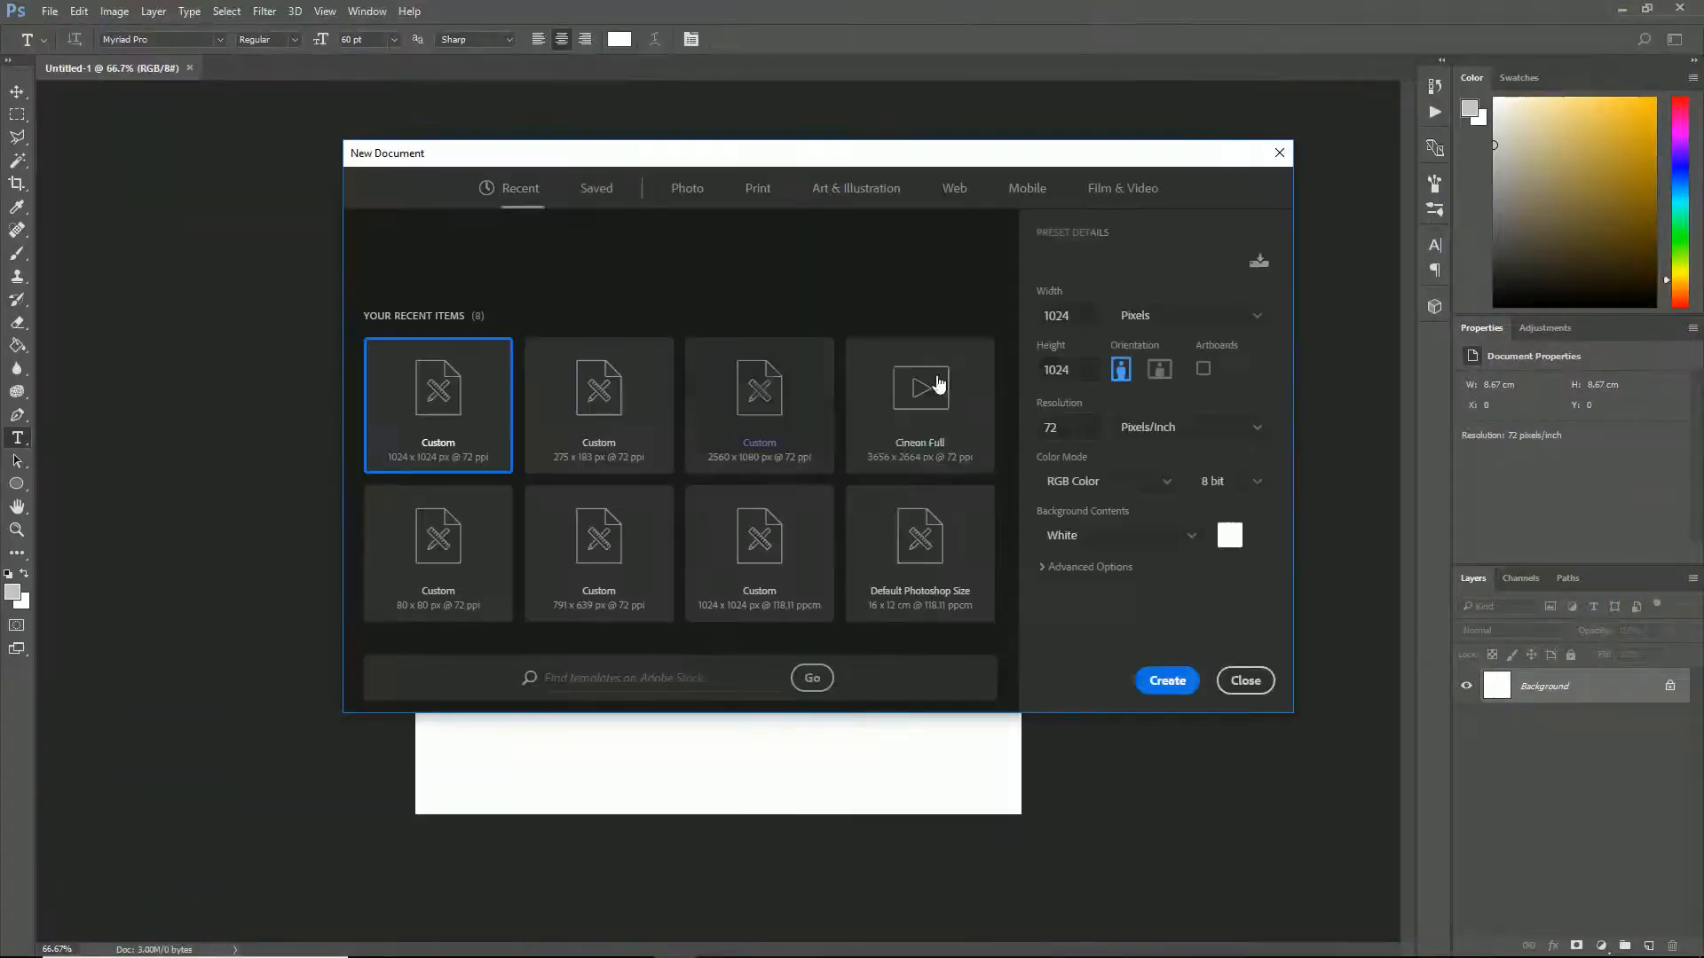
- Create a second white RGB document of 1024 x 1024 pixels at 72 pixels/inch
click(1164, 681)
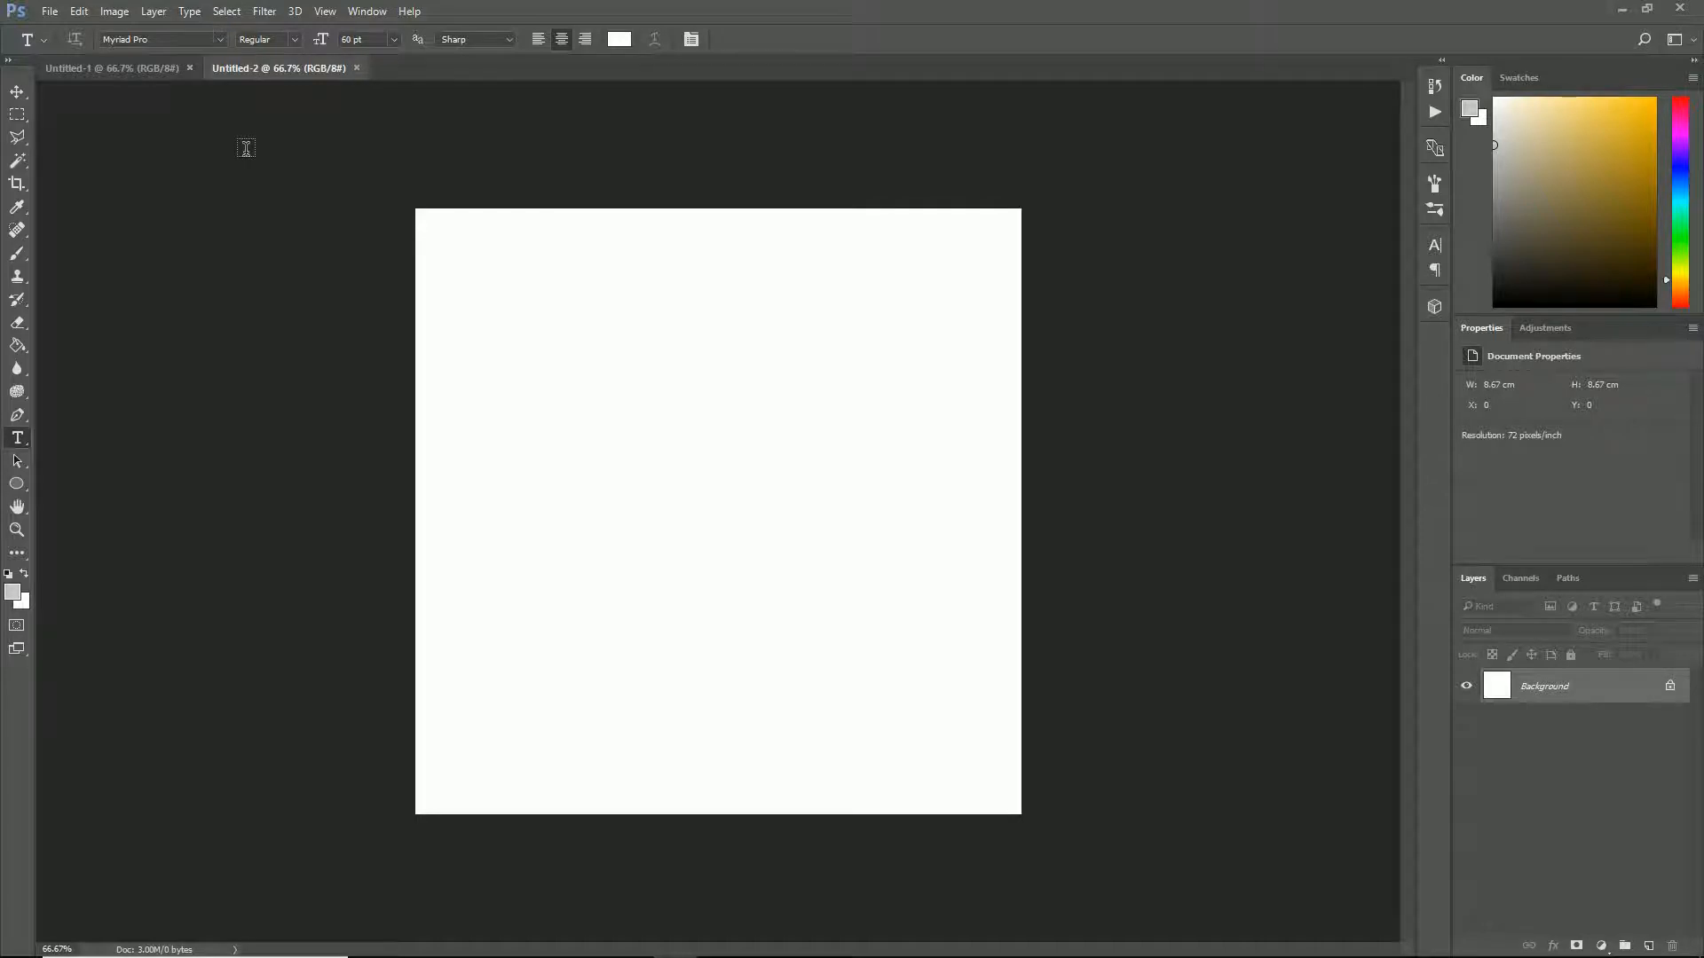
- Return to the Untitled-1 document, add a new empty layer and hide the Background layer
click(137, 65)
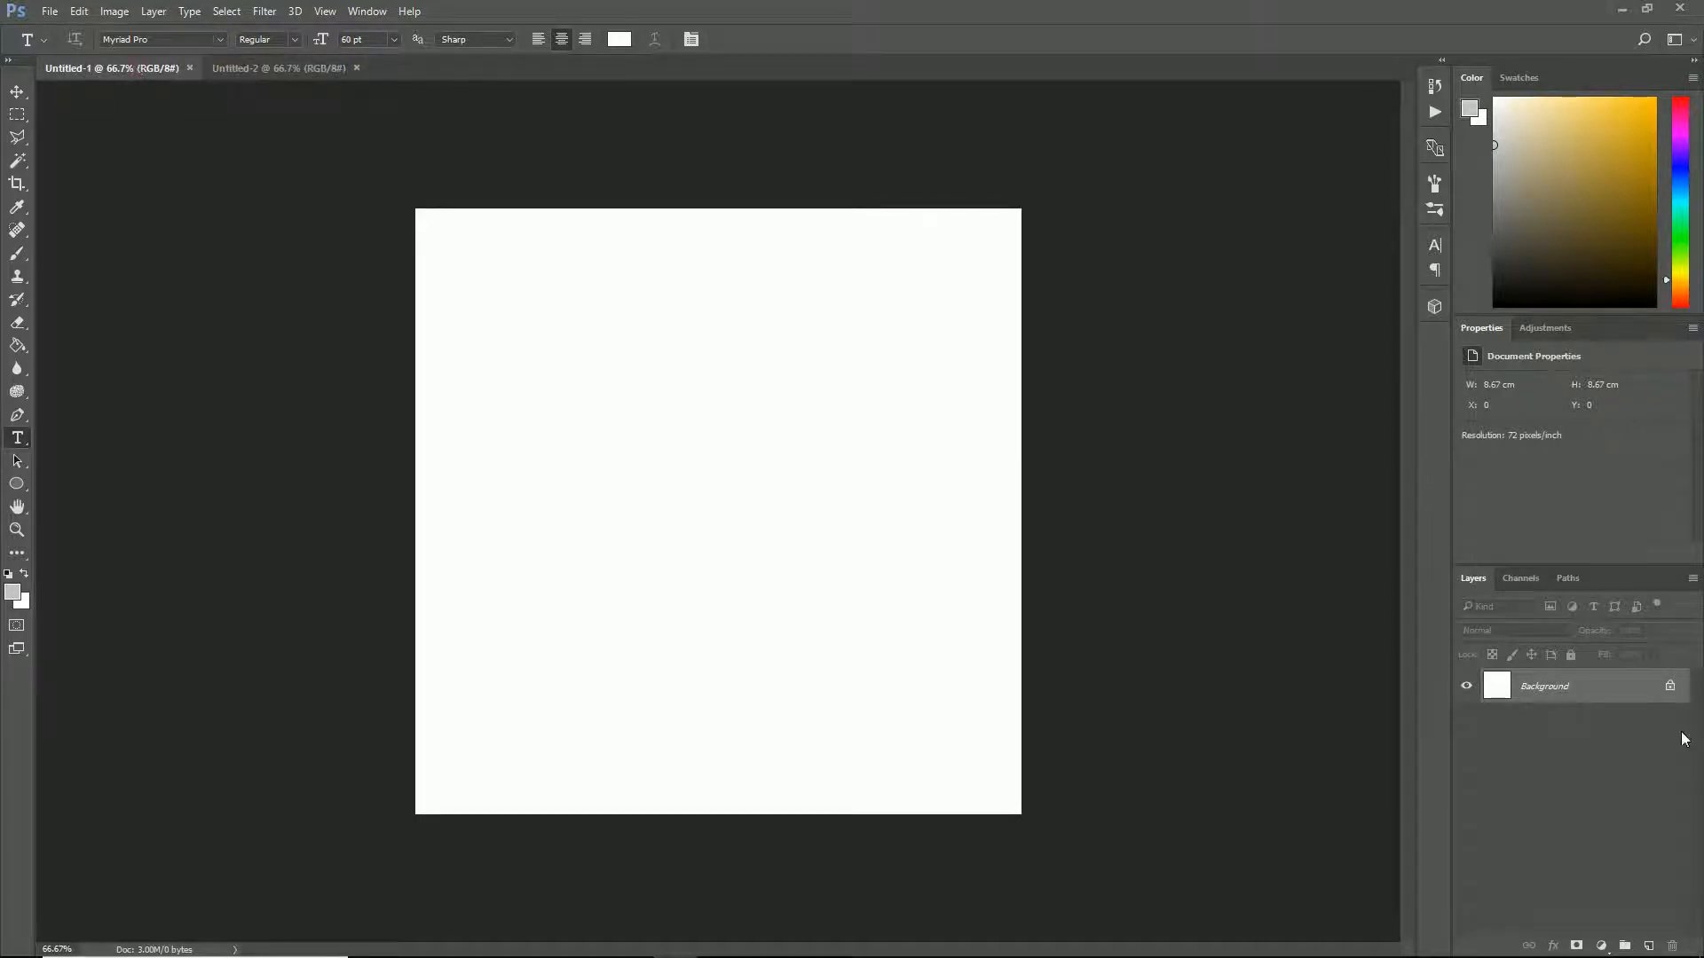
click(1648, 946)
click(1466, 721)
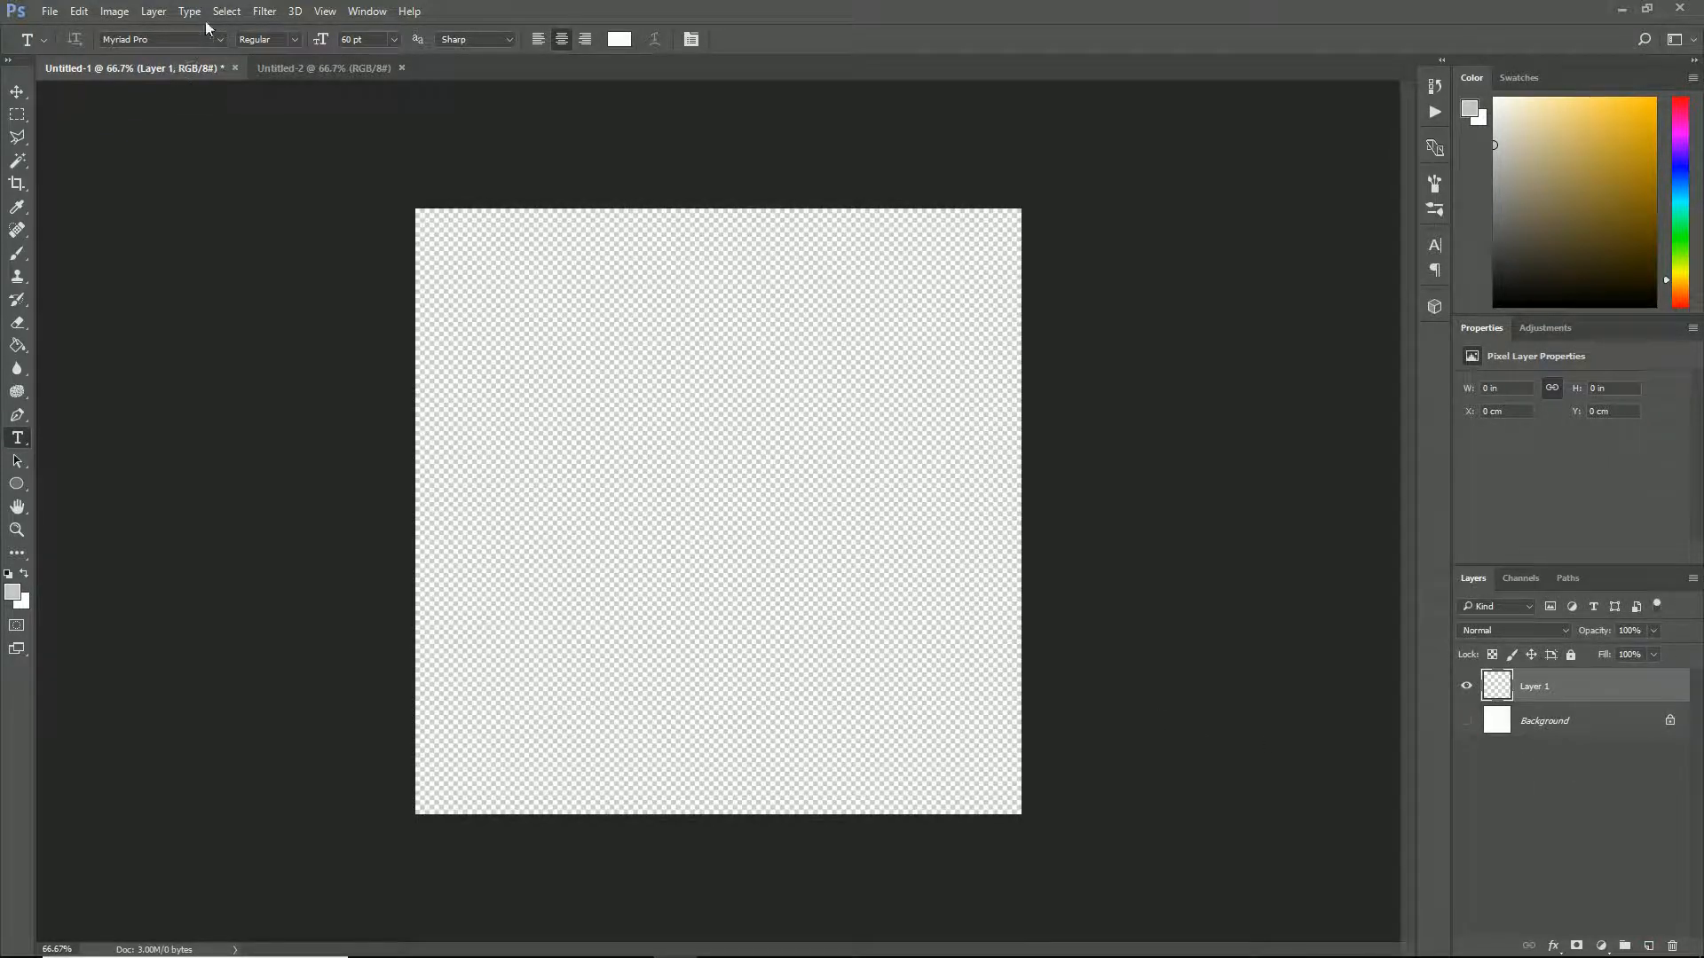
- Try to render Difference Clouds on the empty layer
click(265, 11)
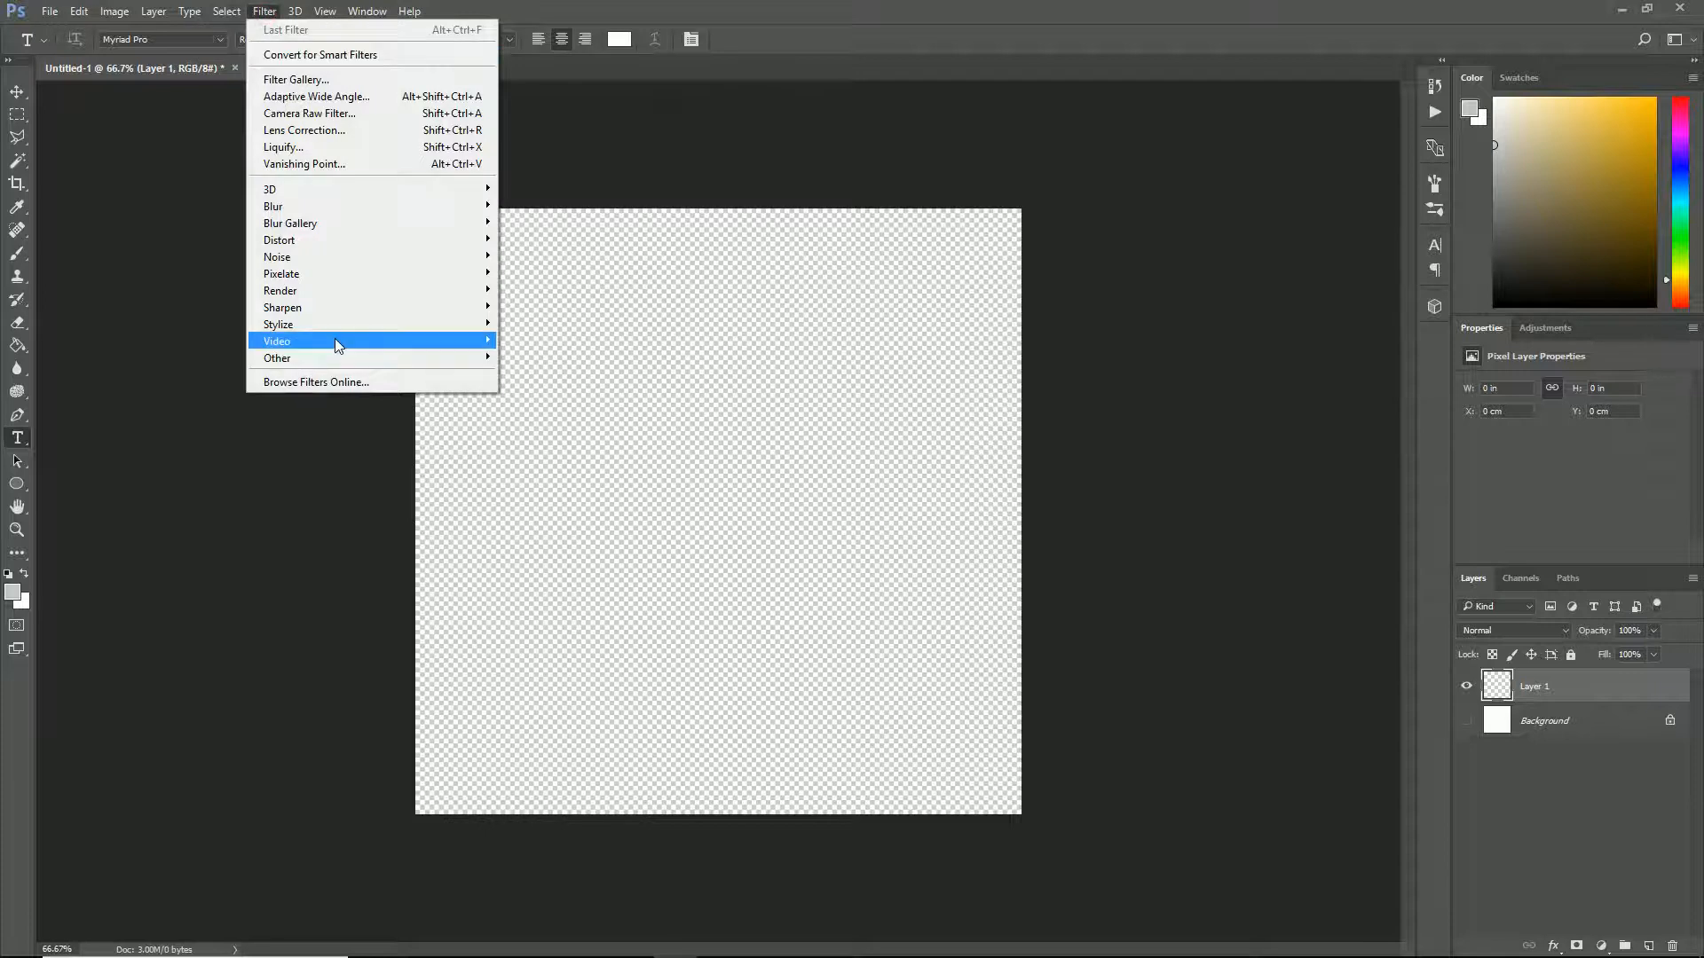
mouse_move(322, 296)
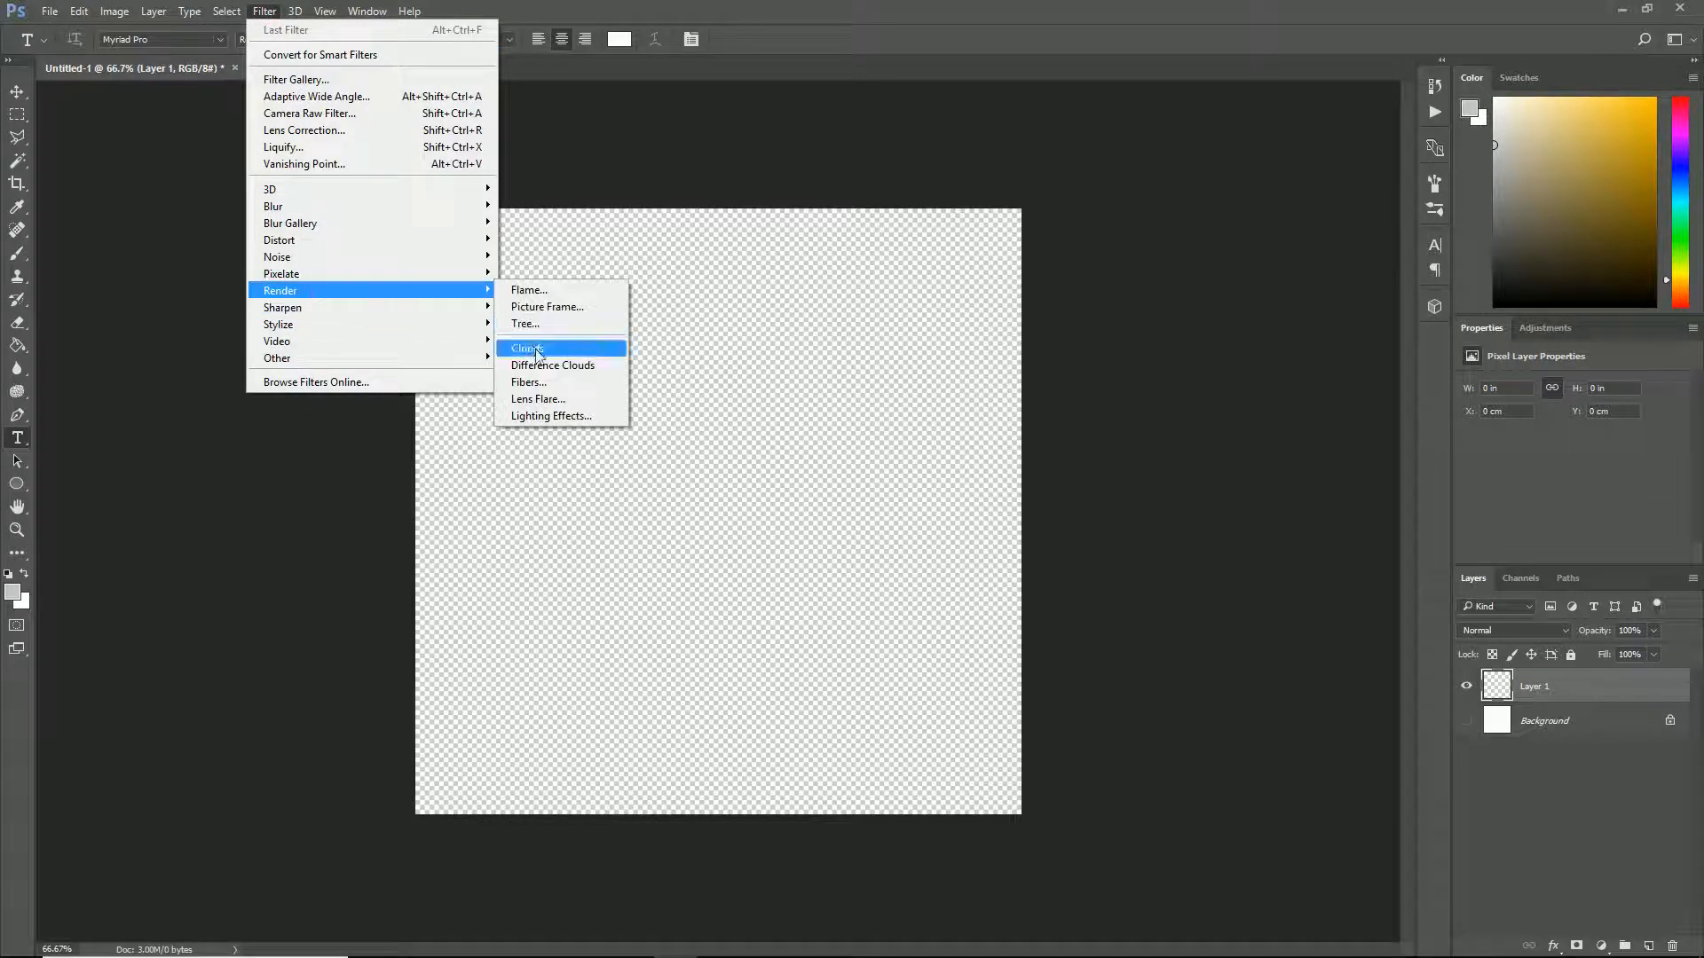
click(555, 369)
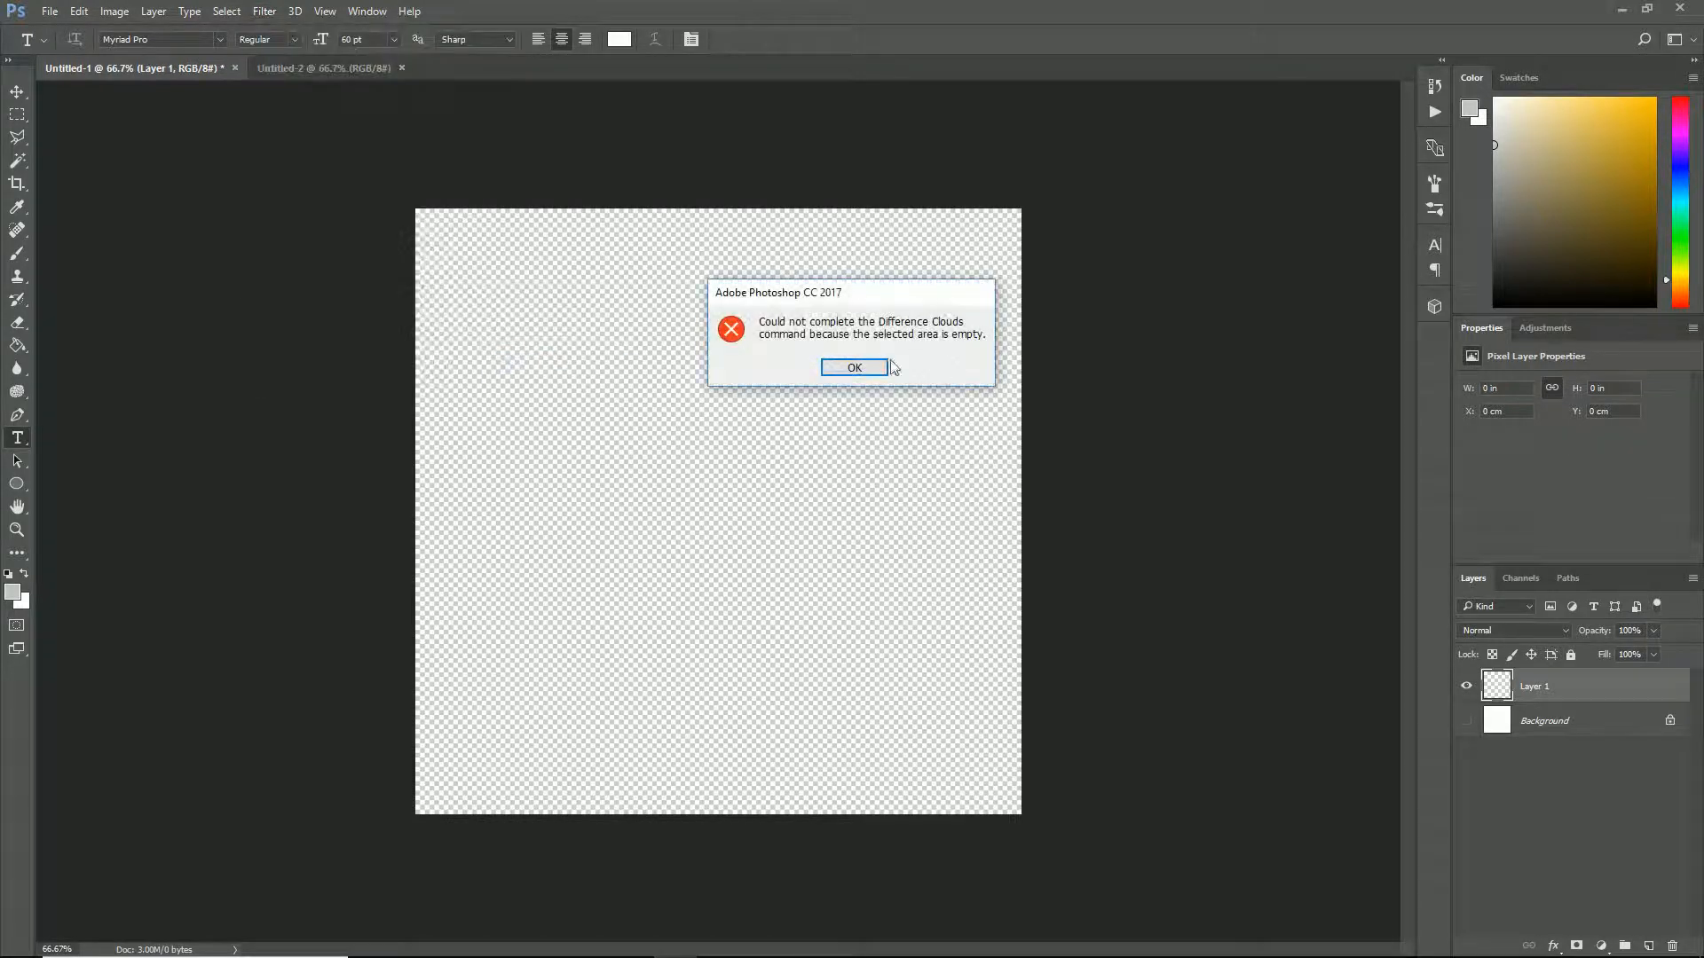
click(853, 367)
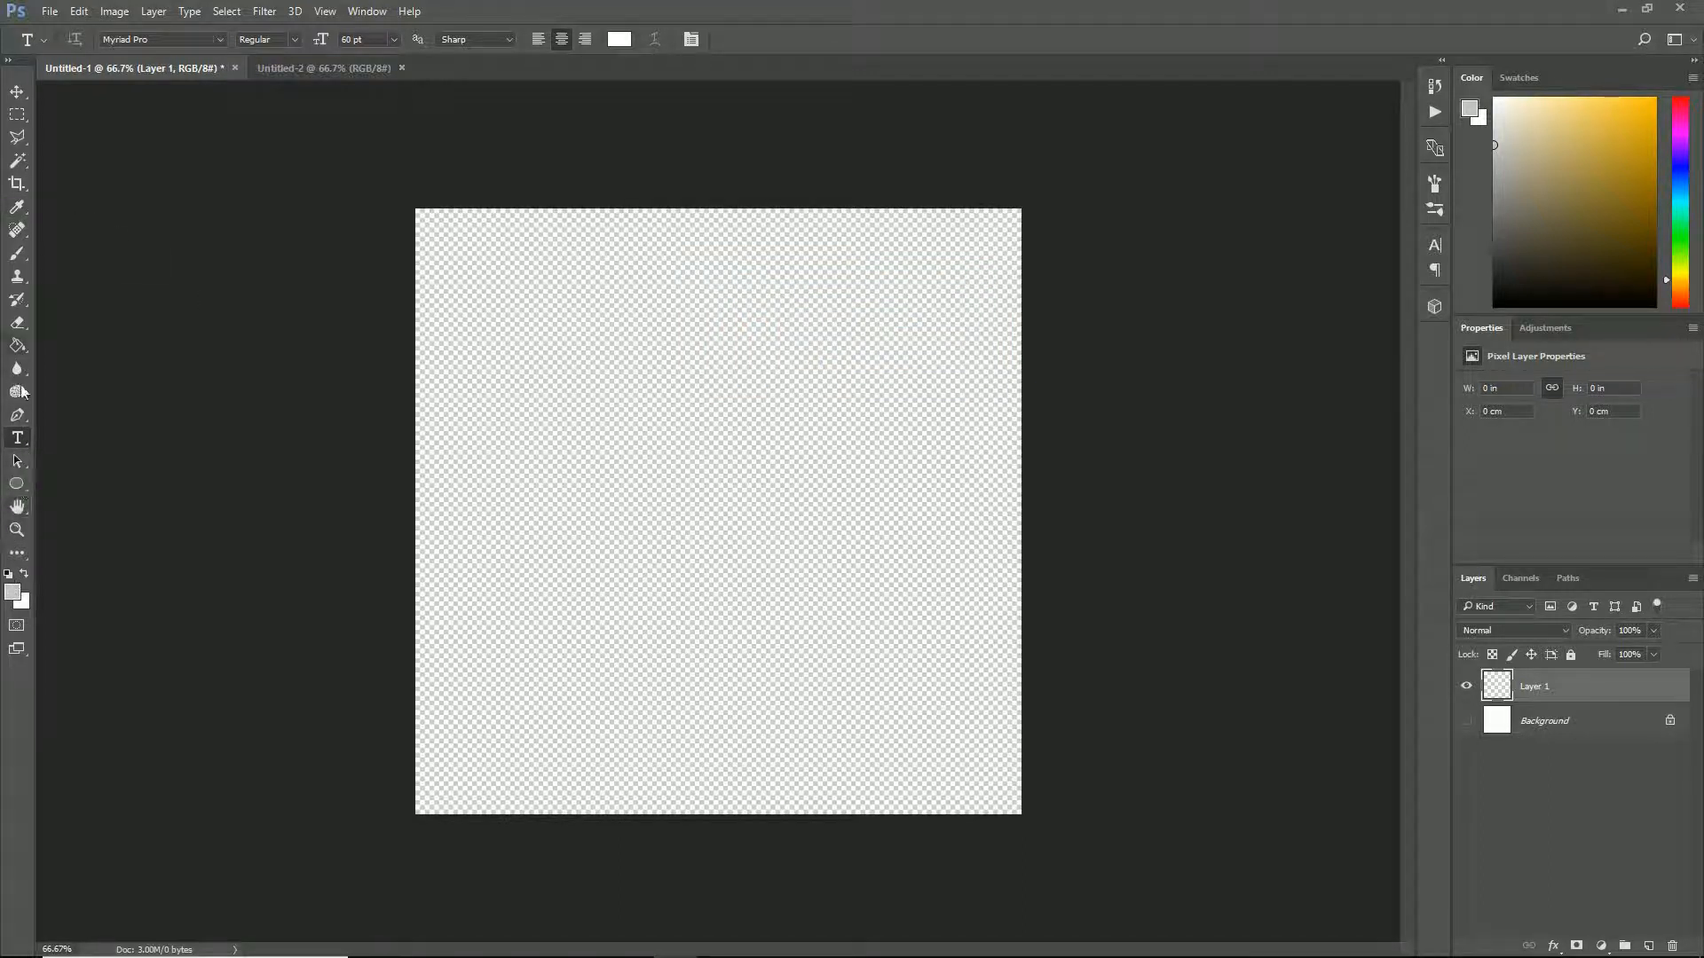
- Draw a light grey rectangle of about 1052 x 1041 px covering the whole canvas
click(16, 484)
click(98, 484)
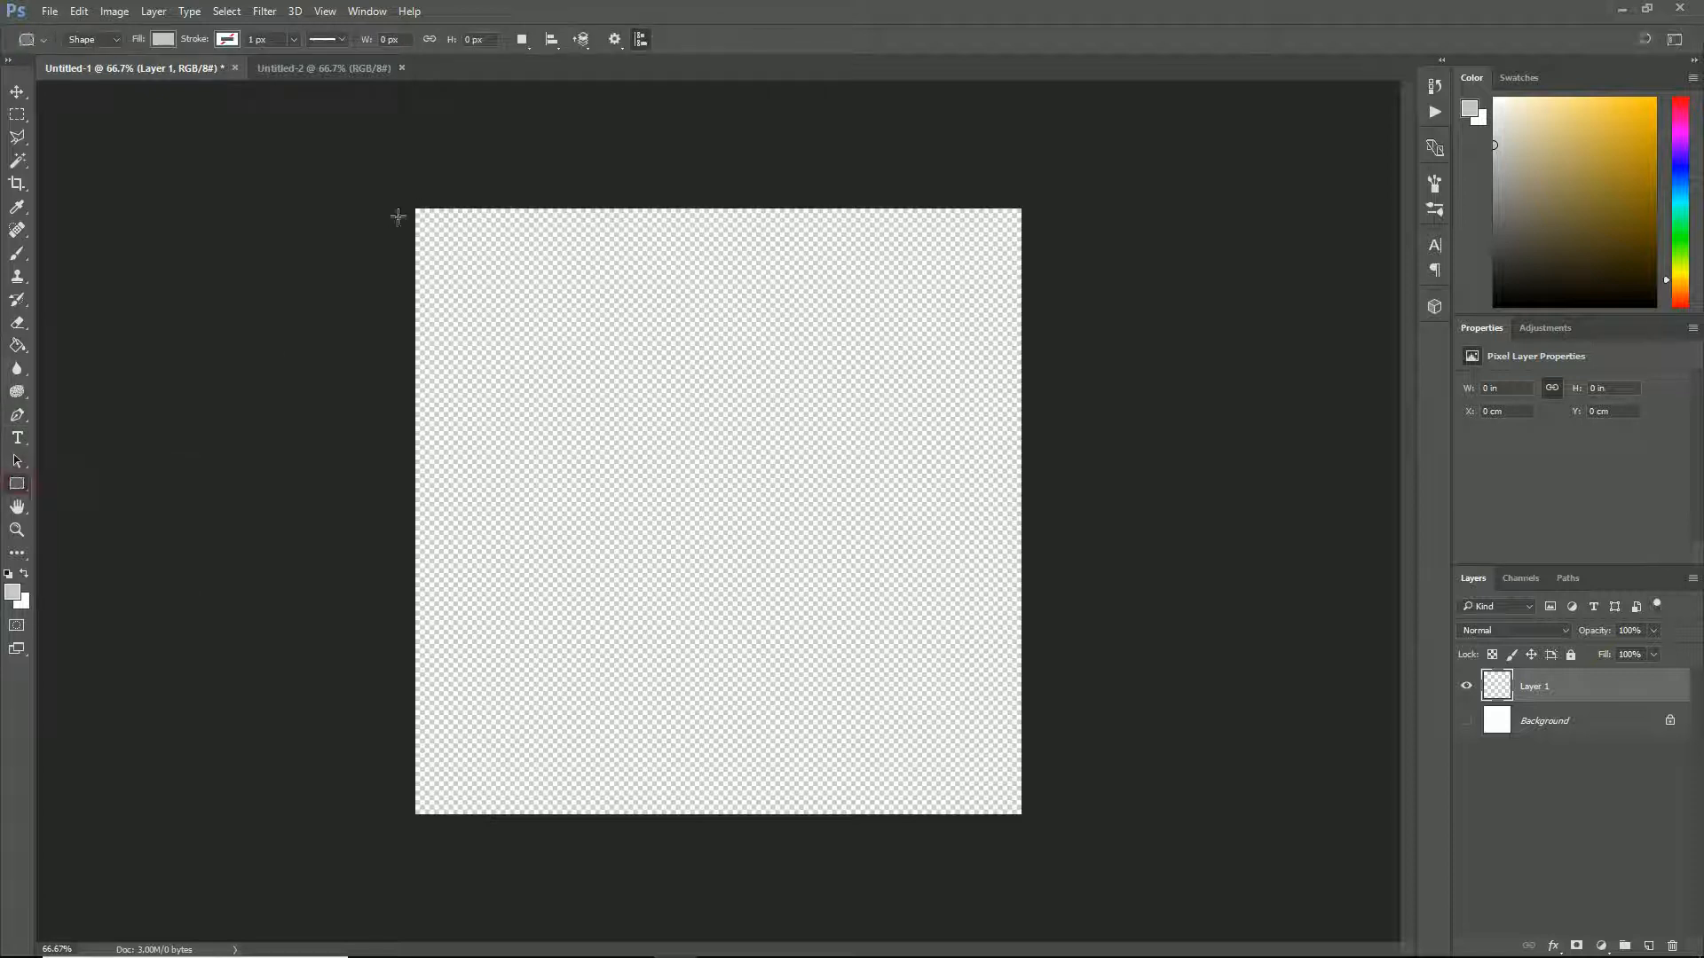
drag(407, 204, 1031, 821)
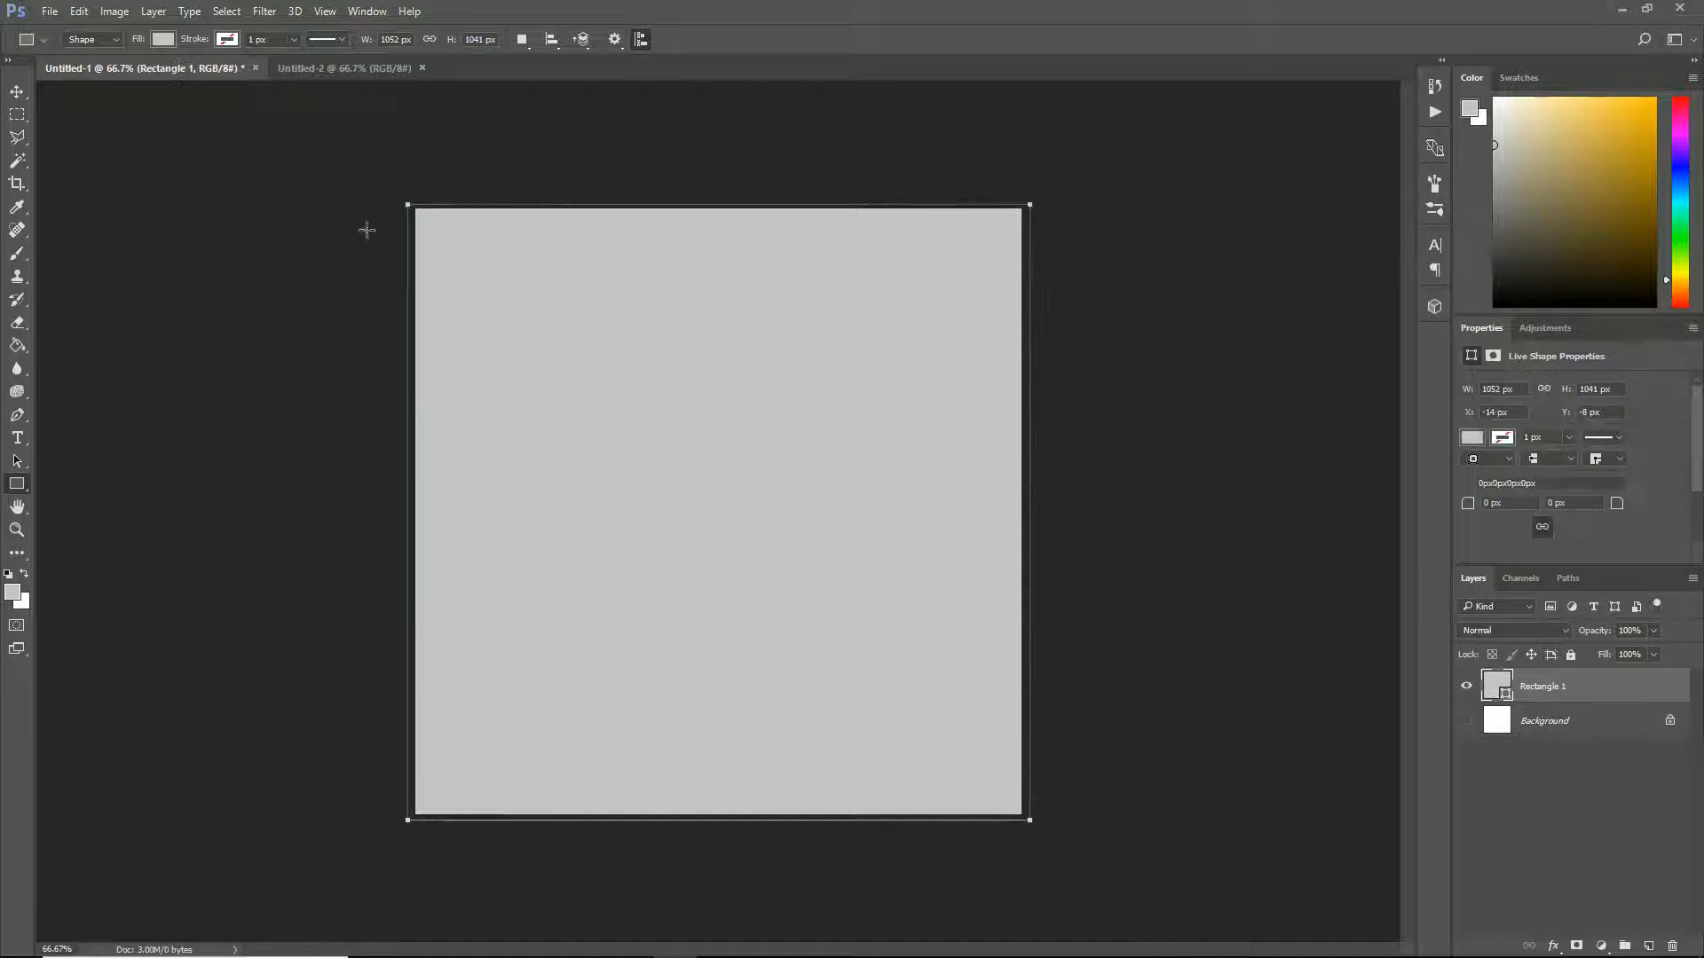
- Render Difference Clouds on the rectangle layer and dismiss its path outline
click(267, 11)
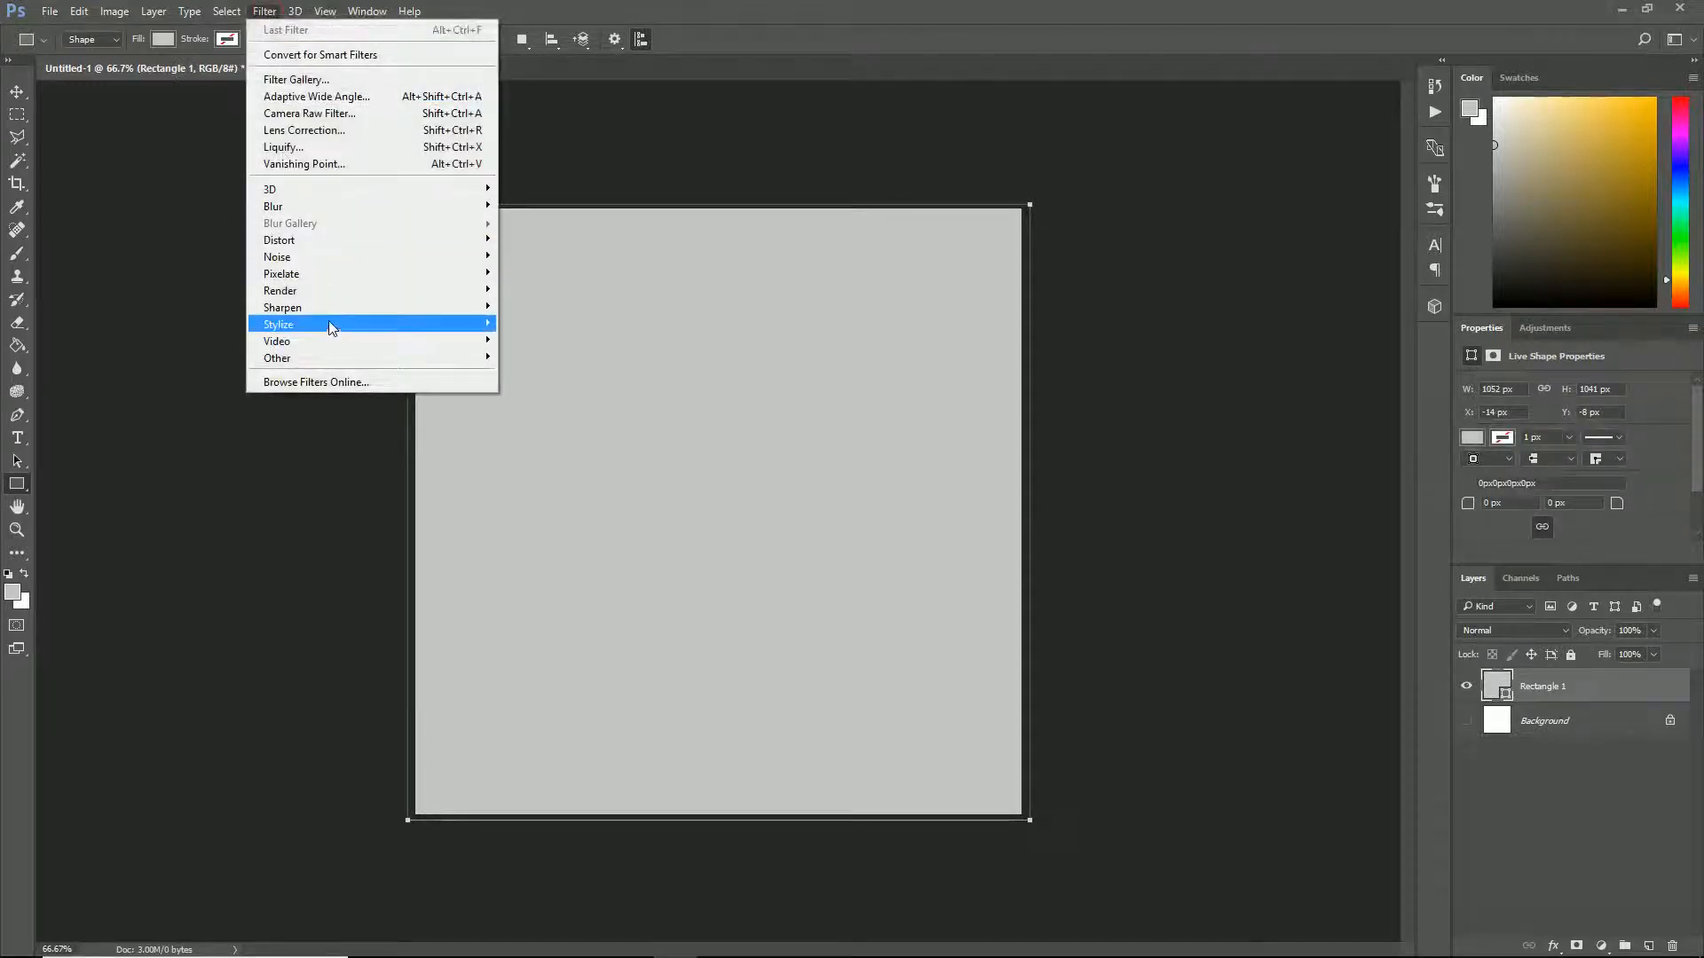
mouse_move(361, 290)
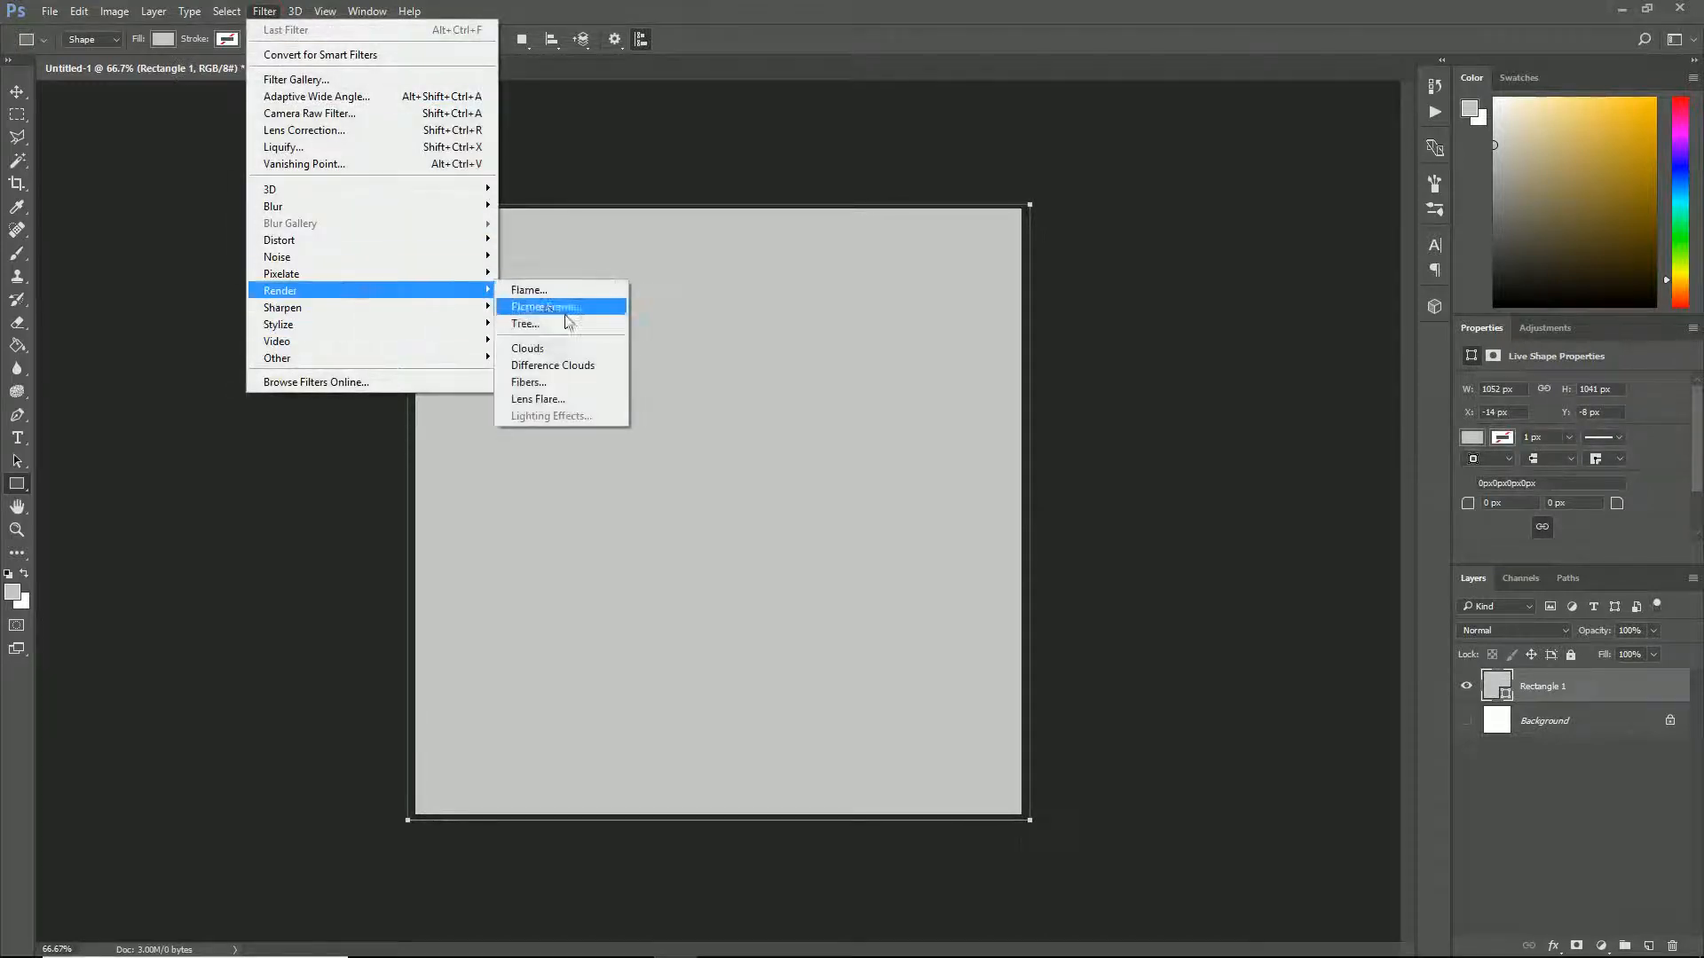
click(572, 367)
click(1054, 369)
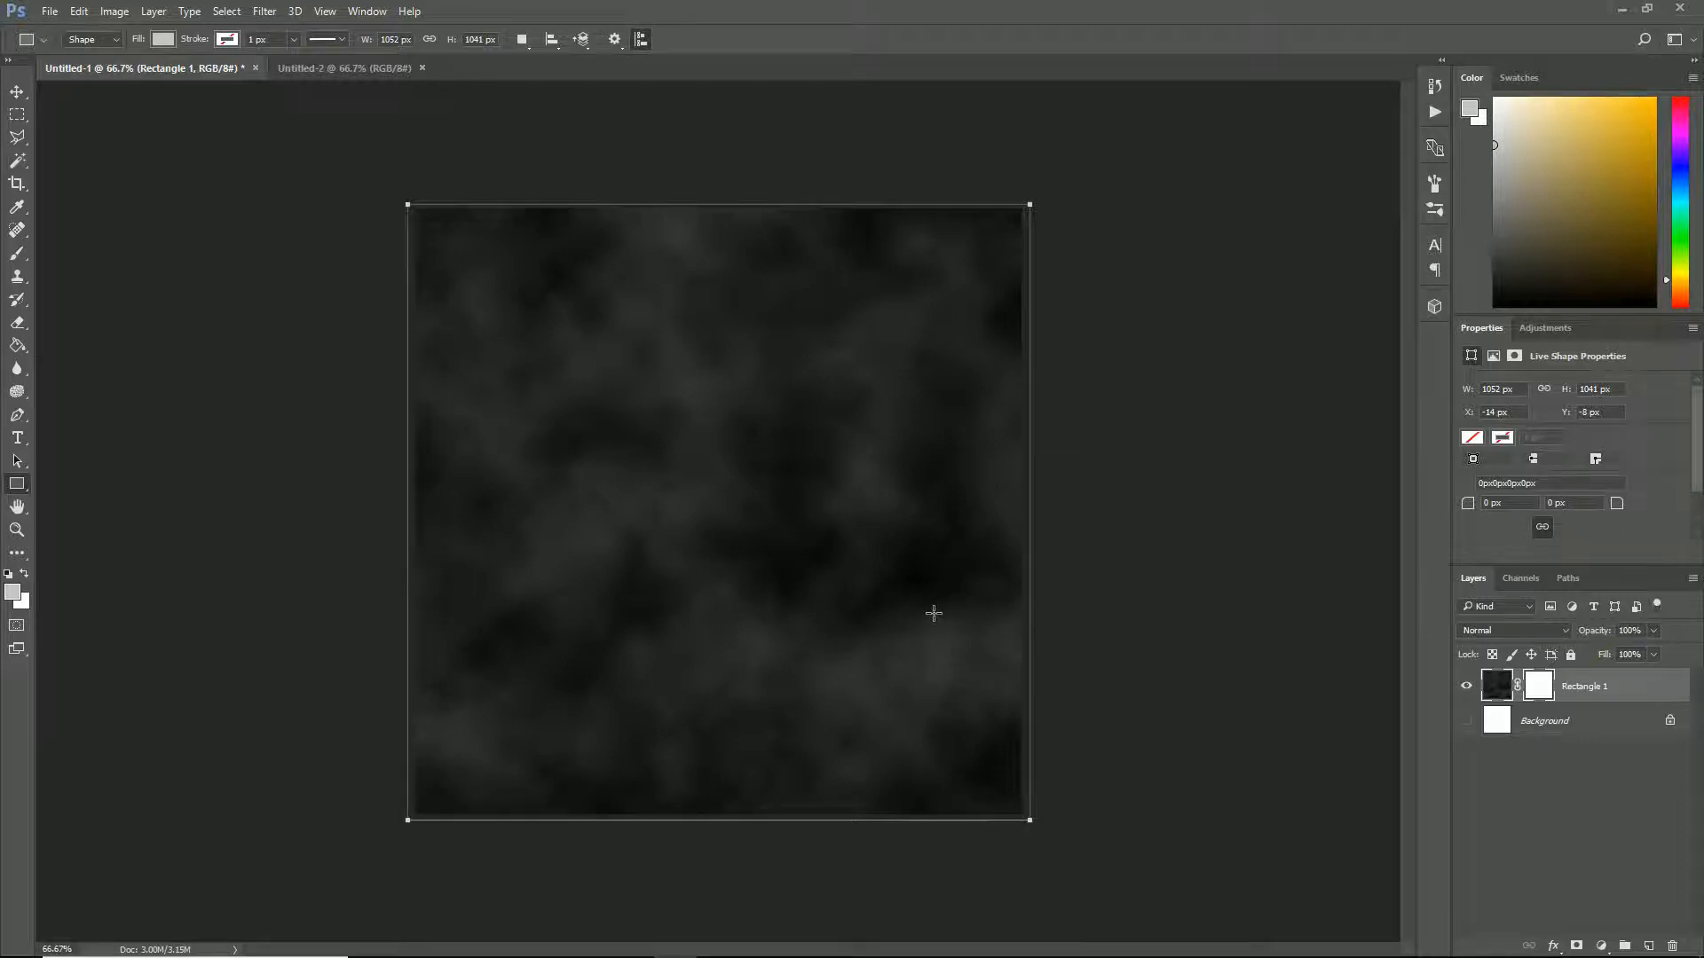
key(Return)
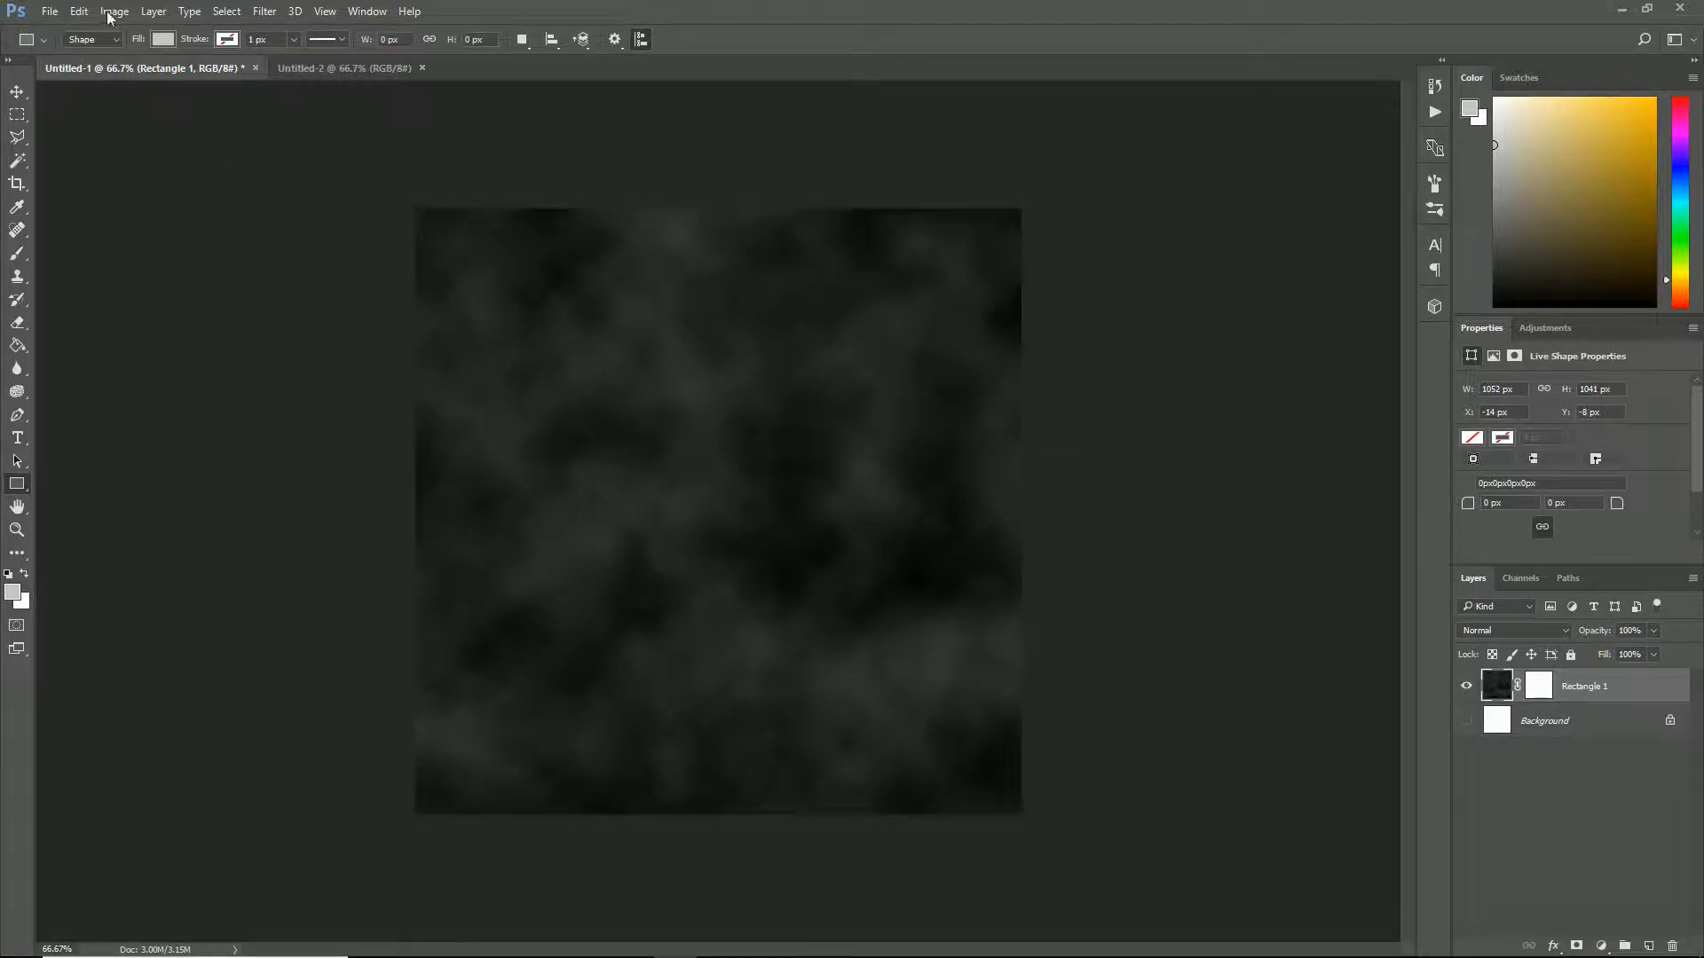
- Apply a Brightness/Contrast adjustment to the cloud layer with brightness 150 and contrast -50
click(113, 12)
mouse_move(152, 50)
click(375, 55)
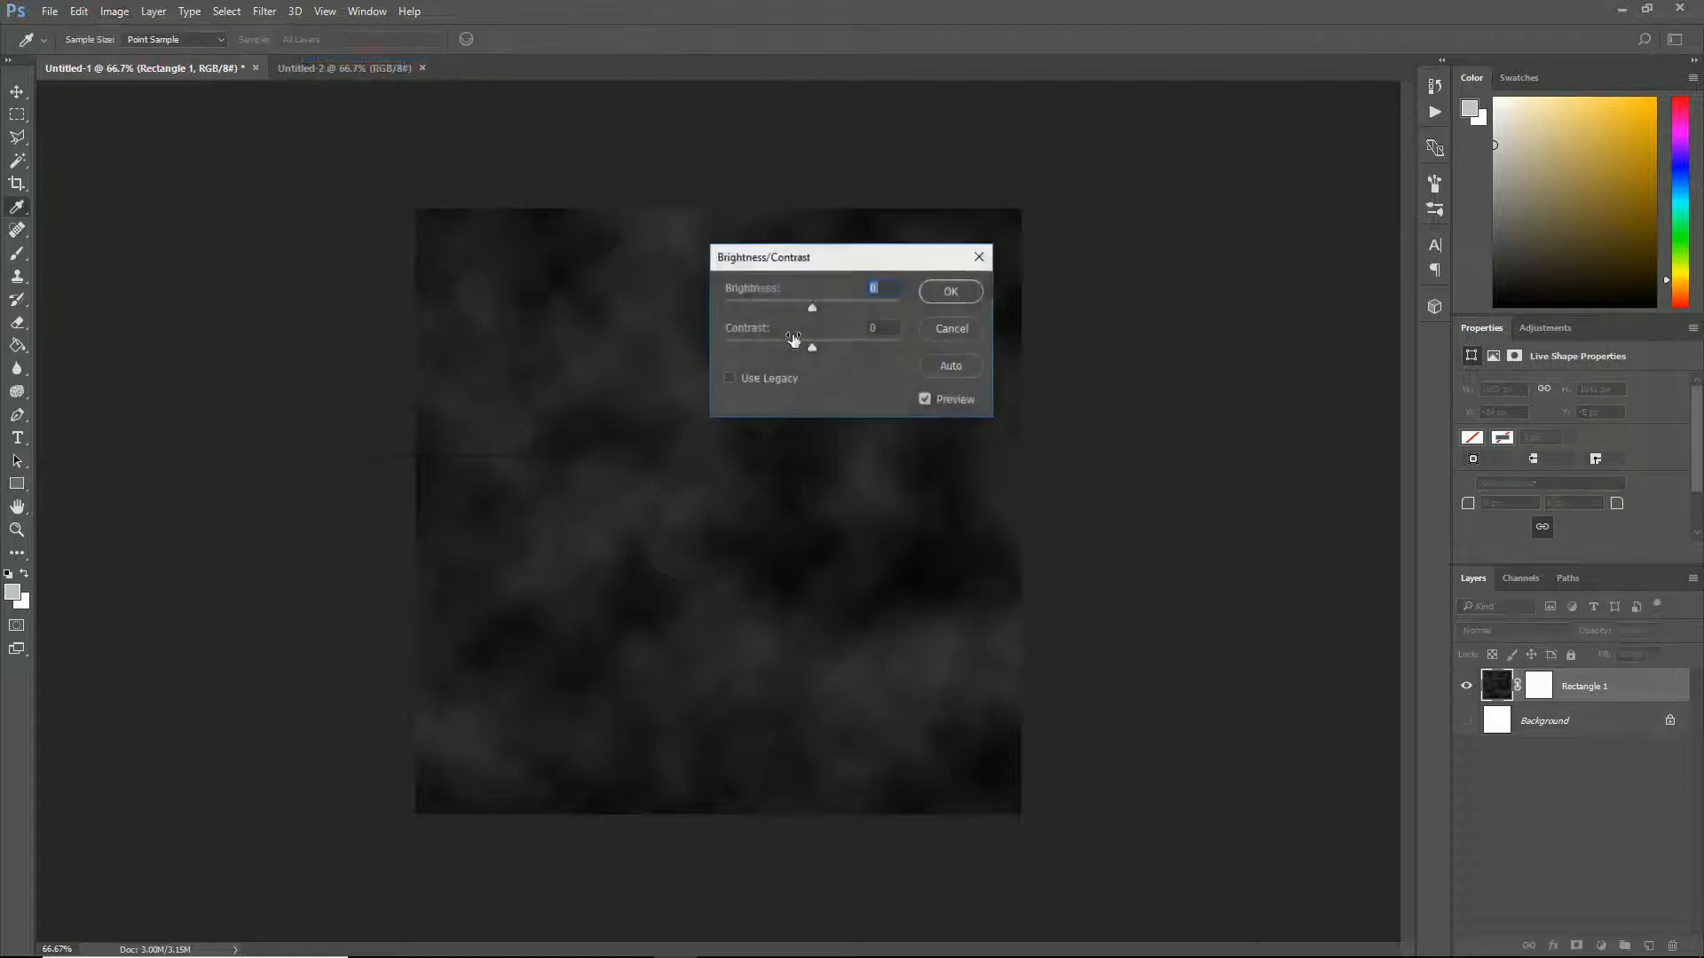
drag(813, 308, 904, 307)
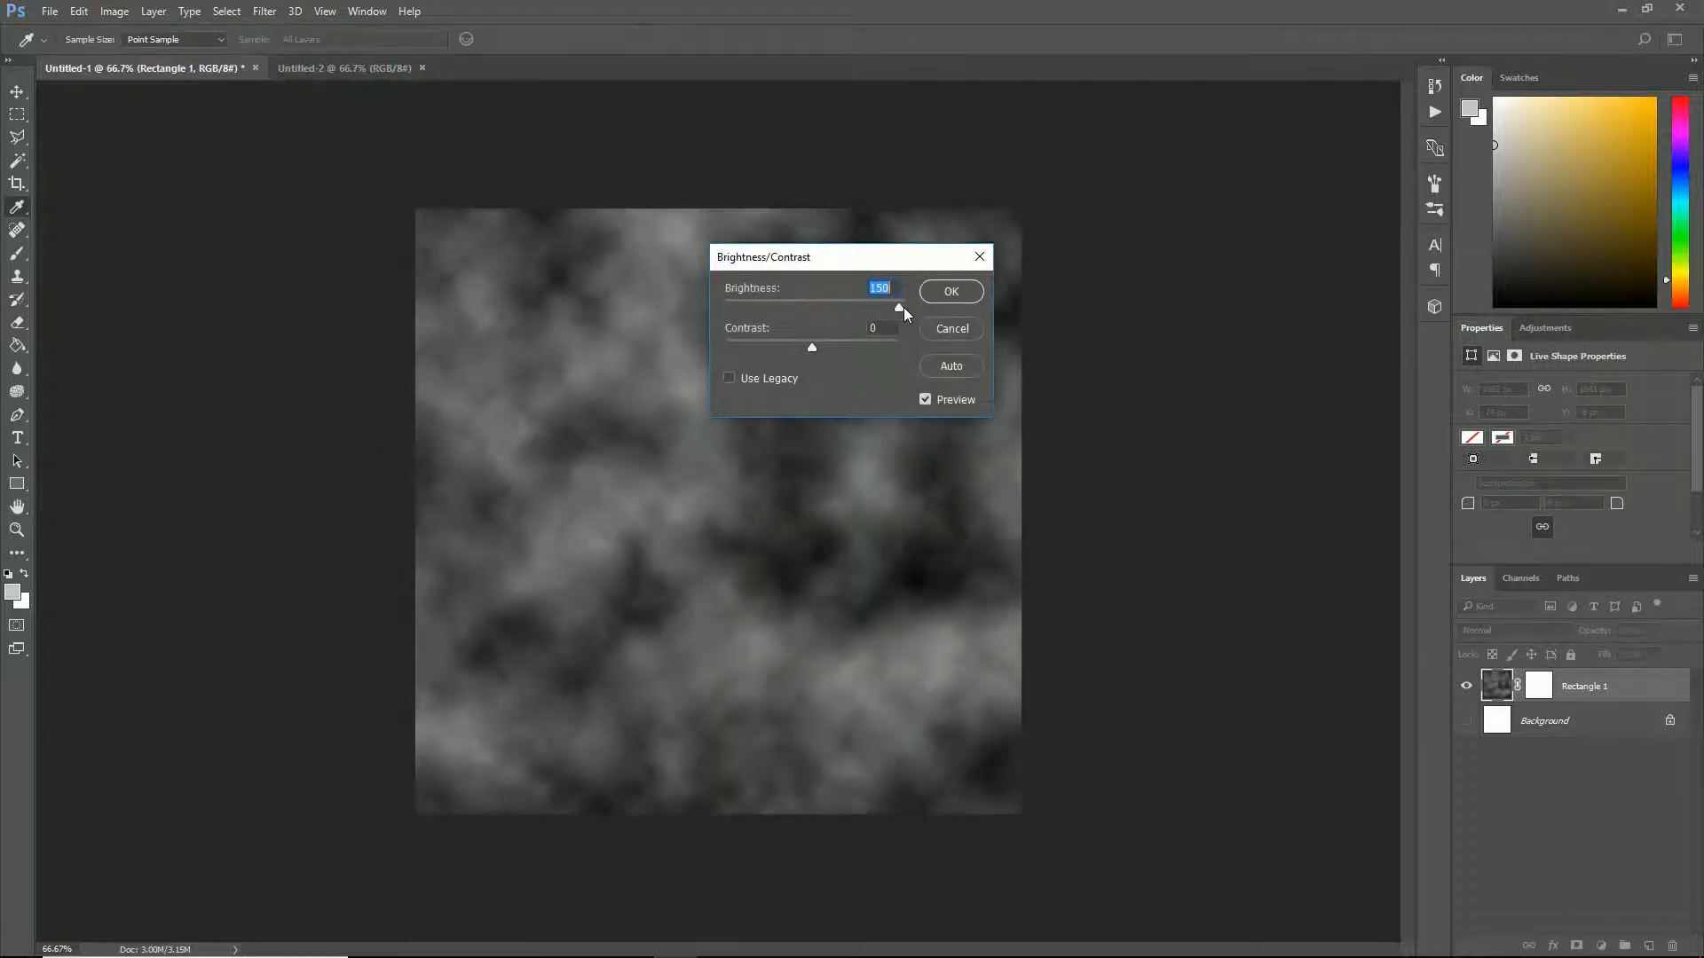
drag(809, 349, 758, 340)
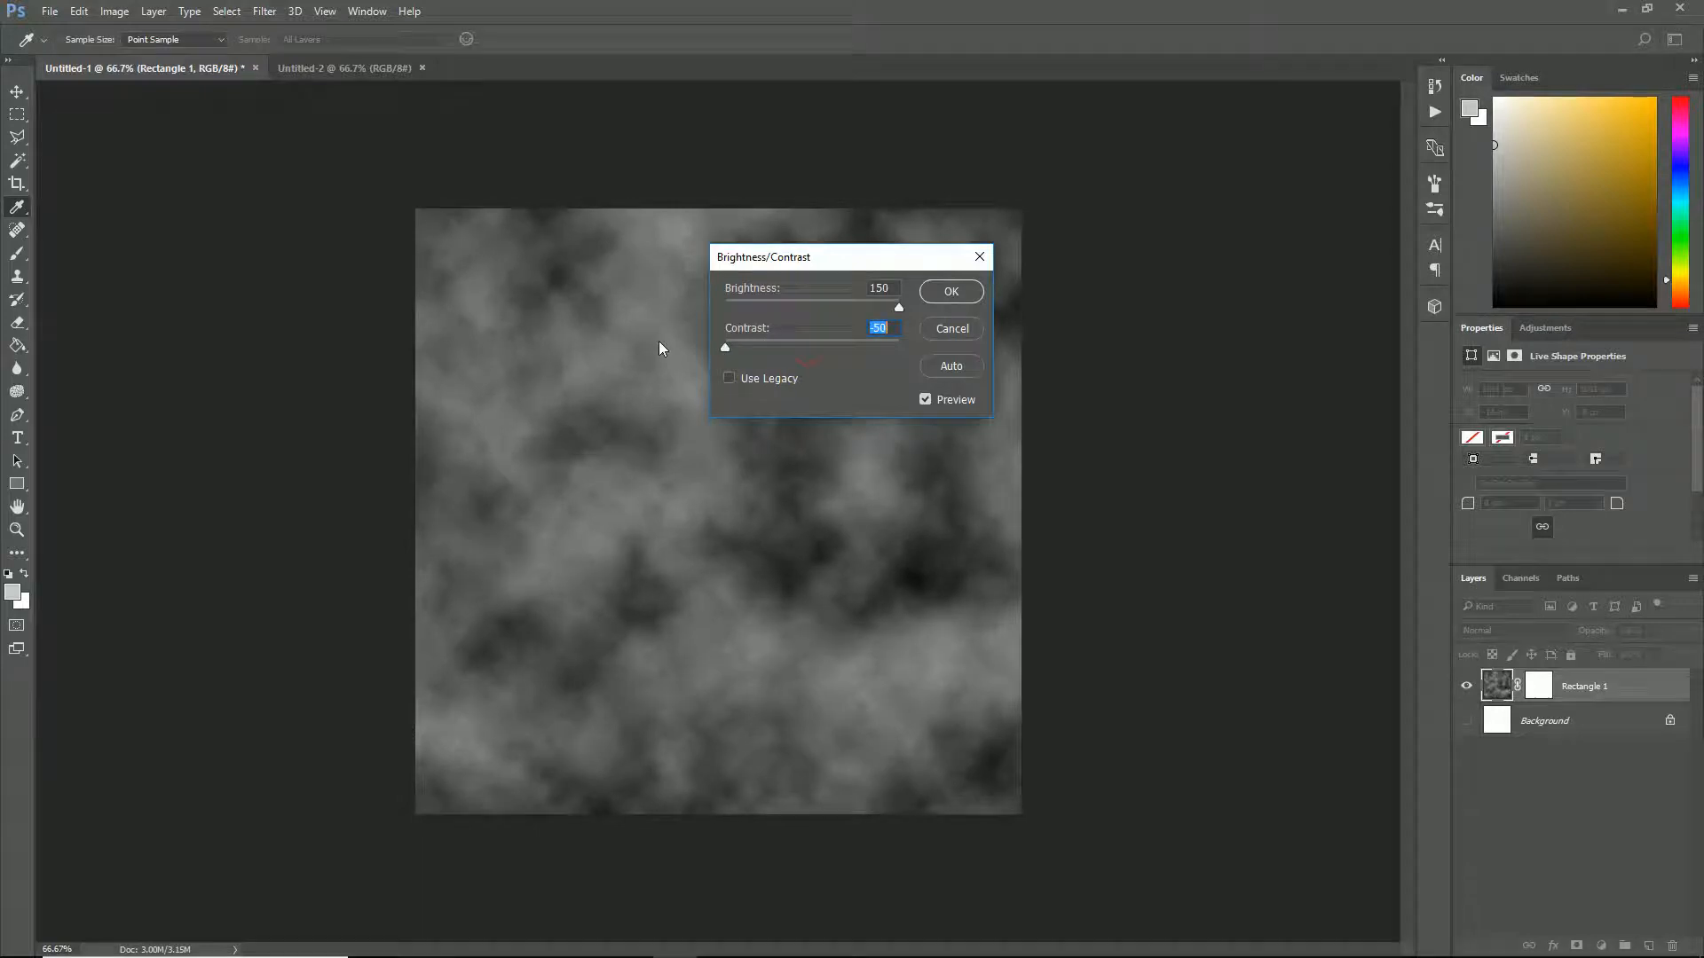
click(955, 293)
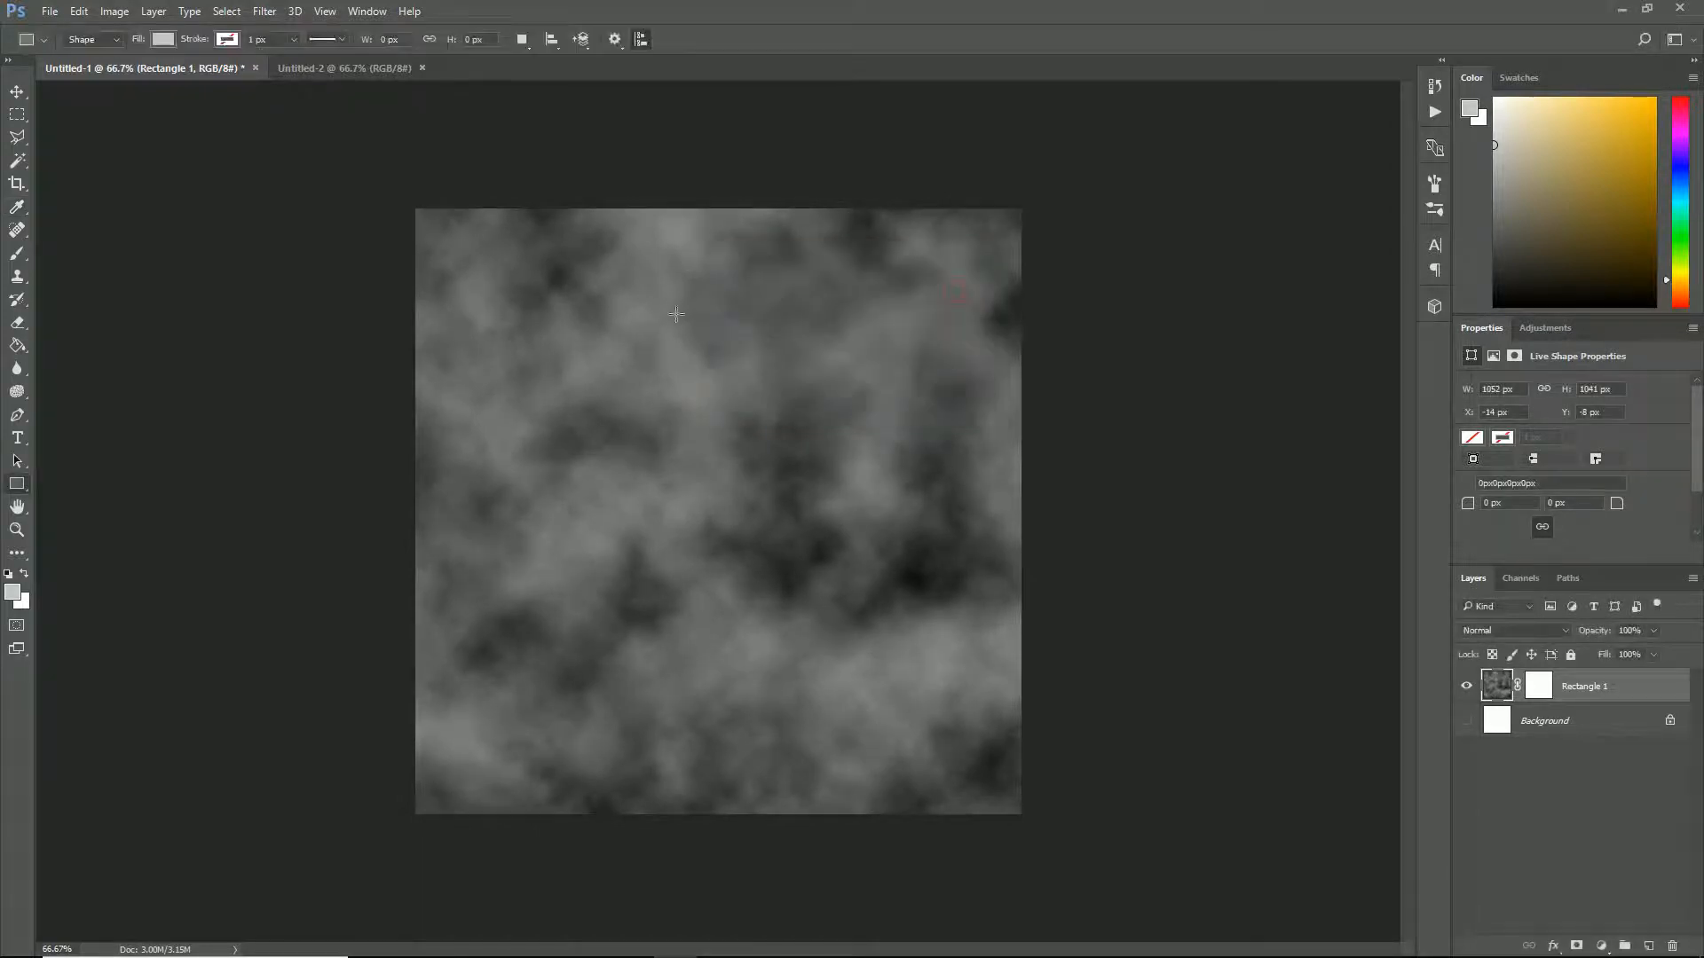
- Apply a second Brightness/Contrast adjustment to brighten the clouds further and reduce their contrast
click(154, 12)
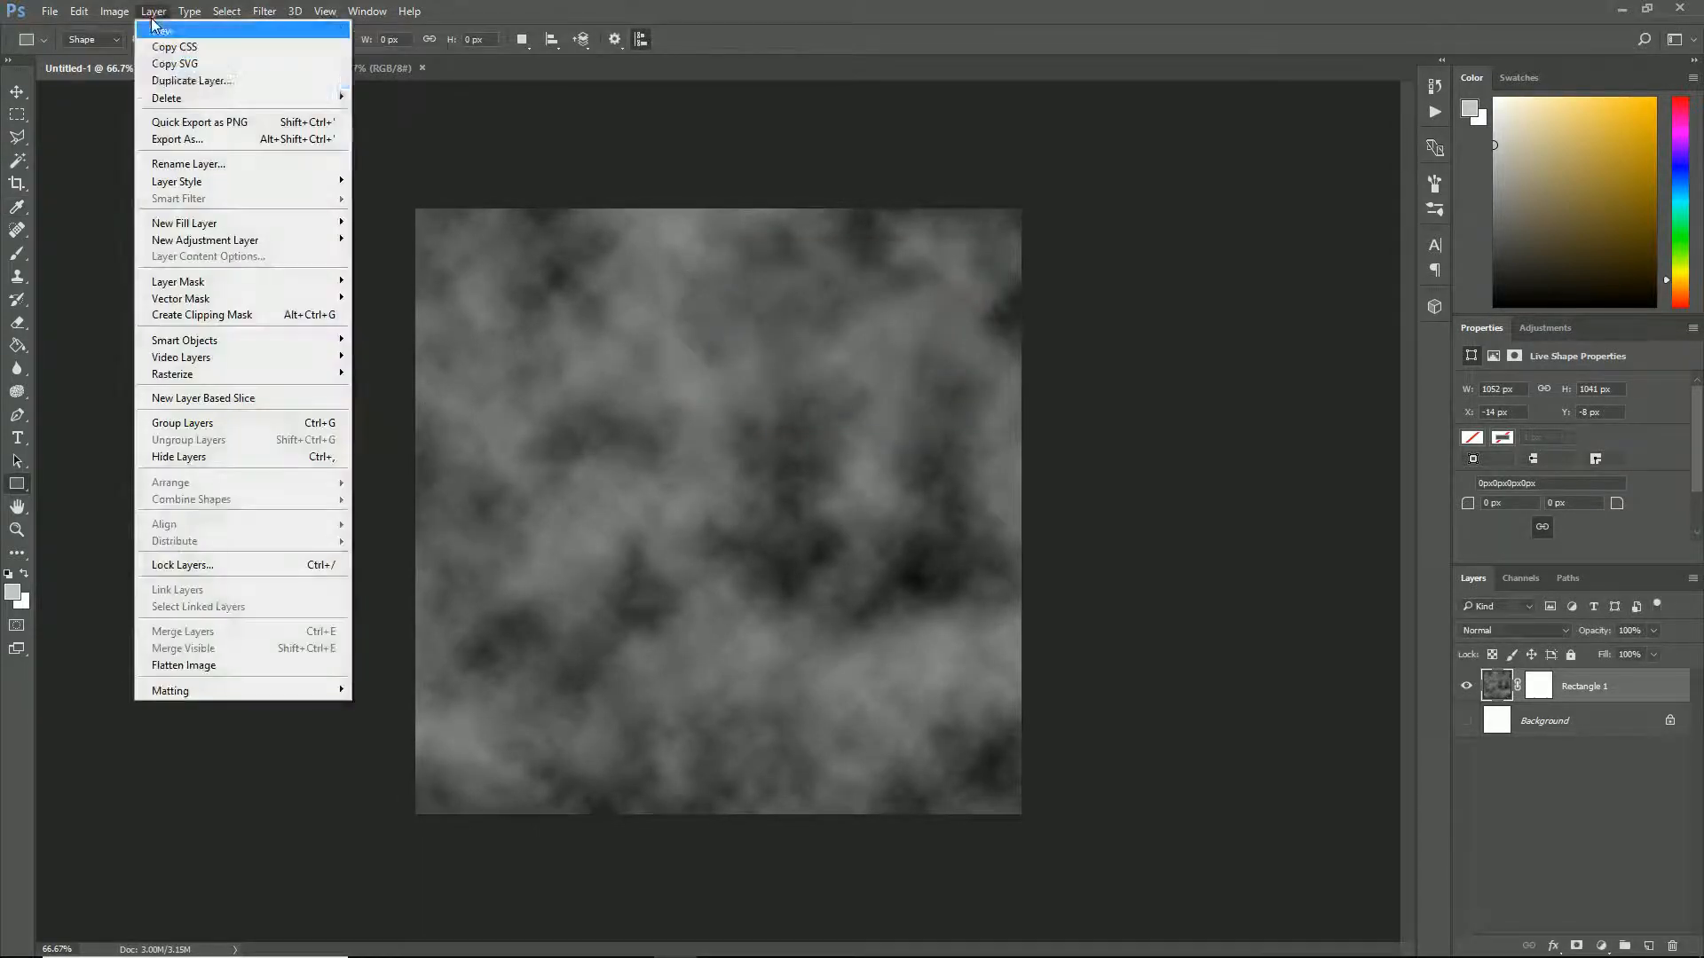
mouse_move(115, 12)
mouse_move(204, 55)
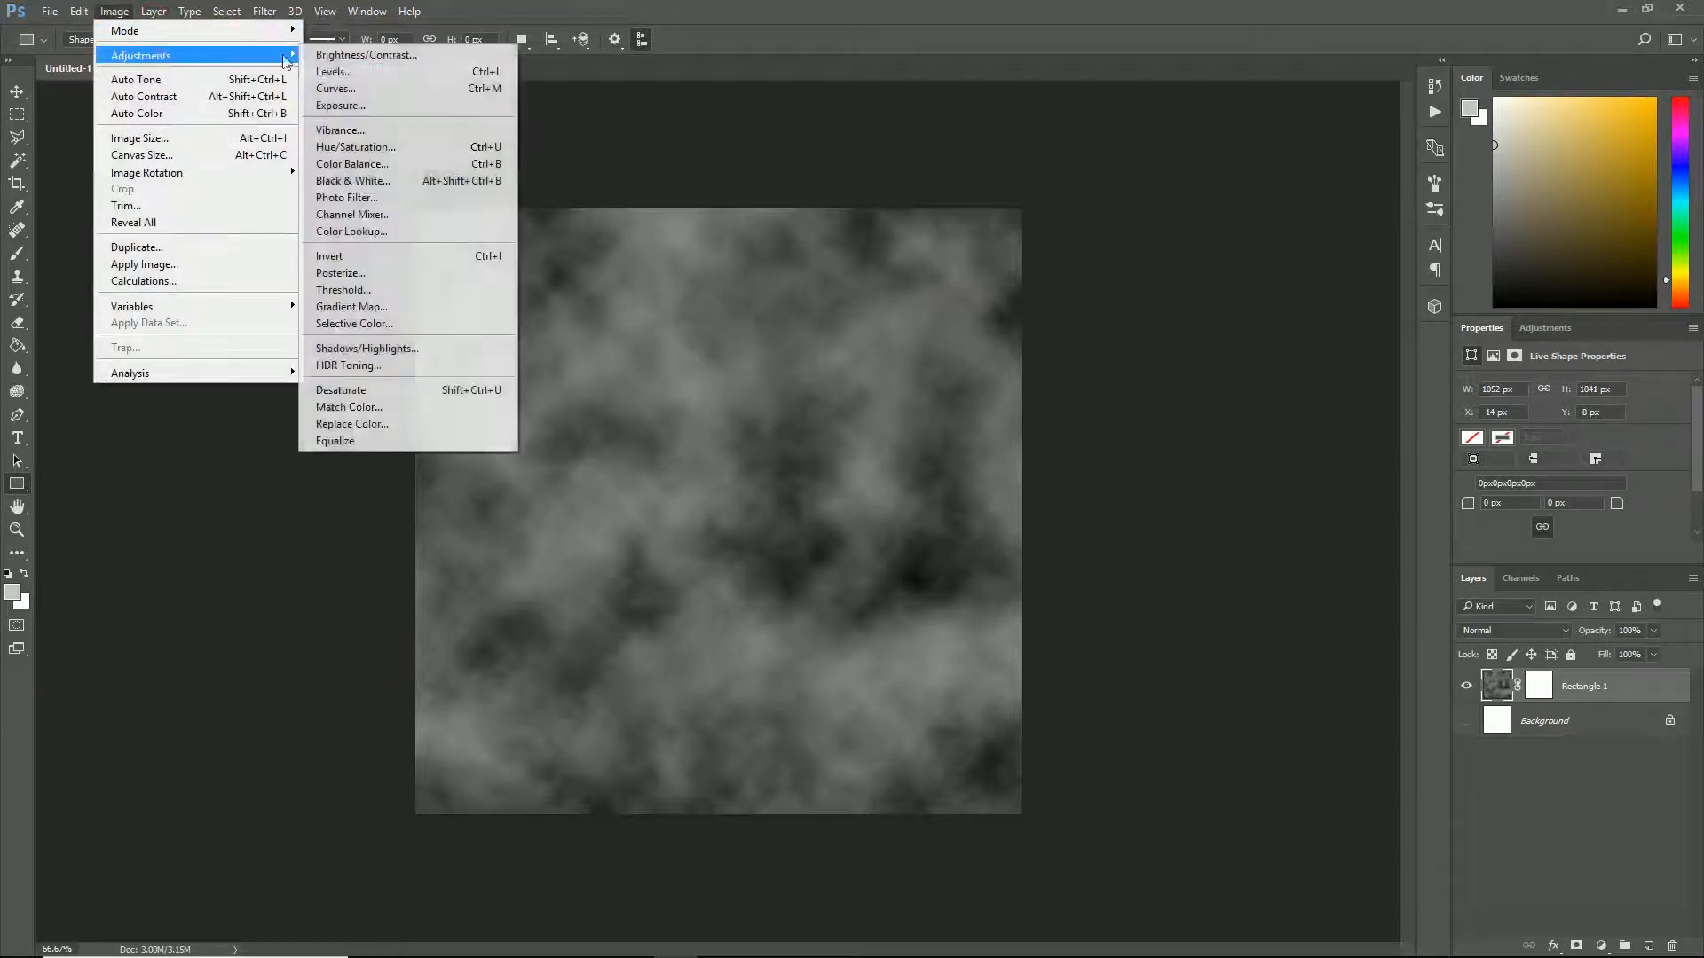
click(404, 59)
drag(813, 306, 763, 346)
click(954, 290)
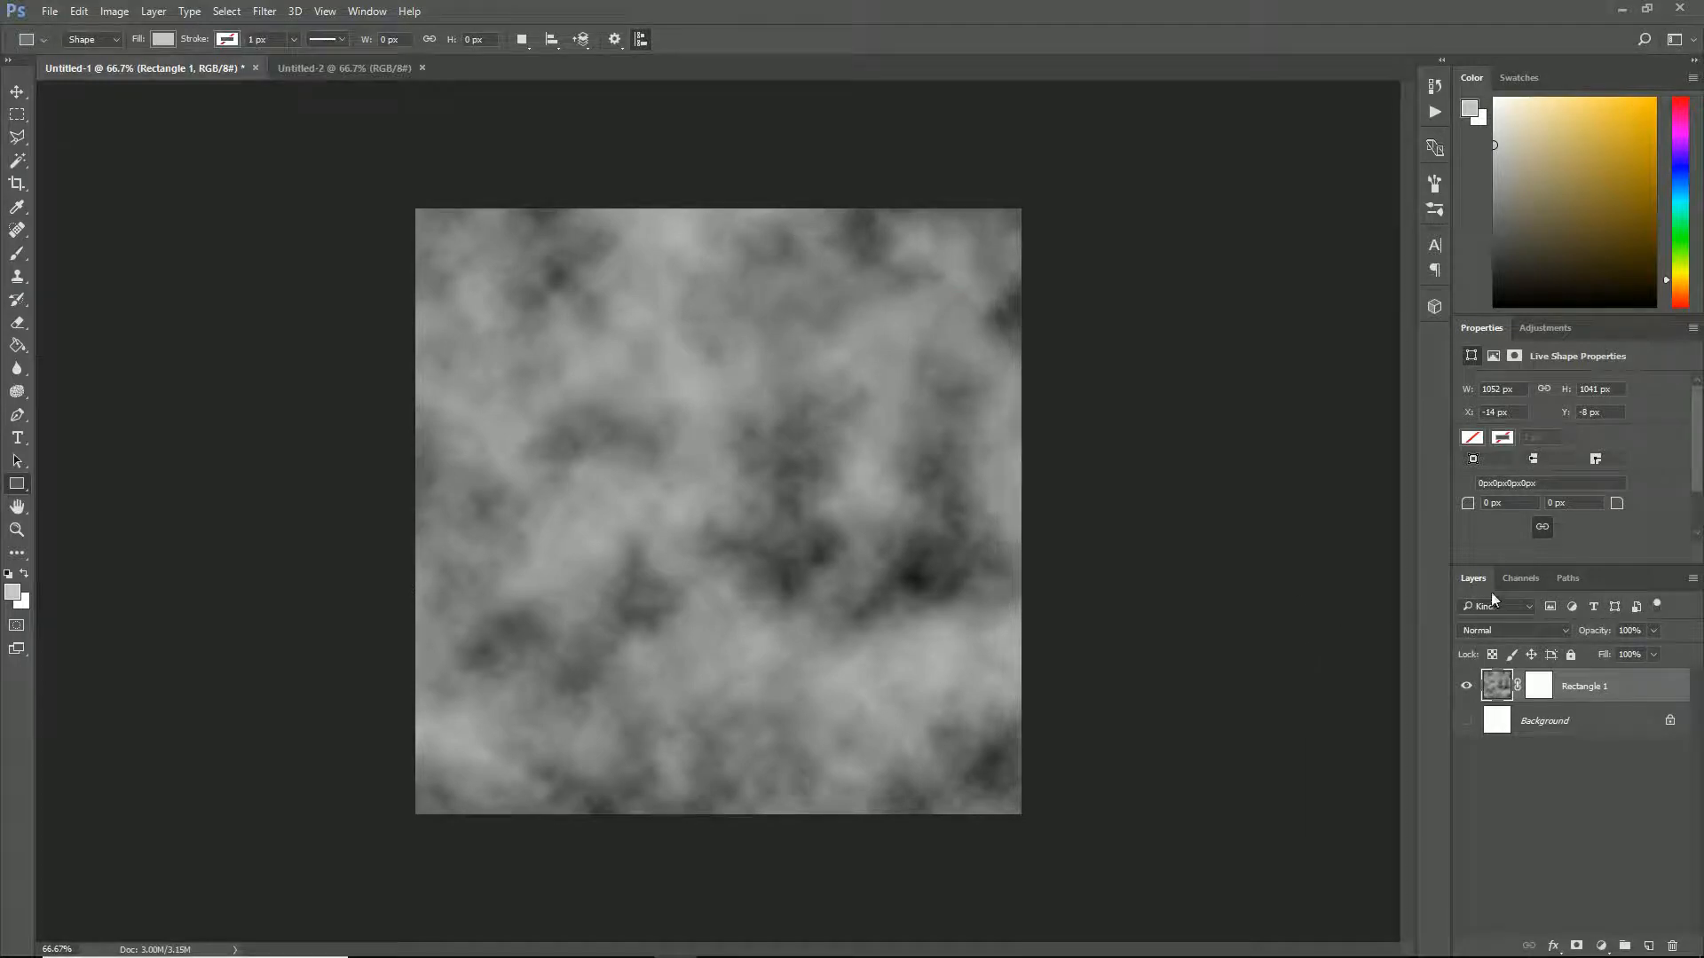
click(1521, 583)
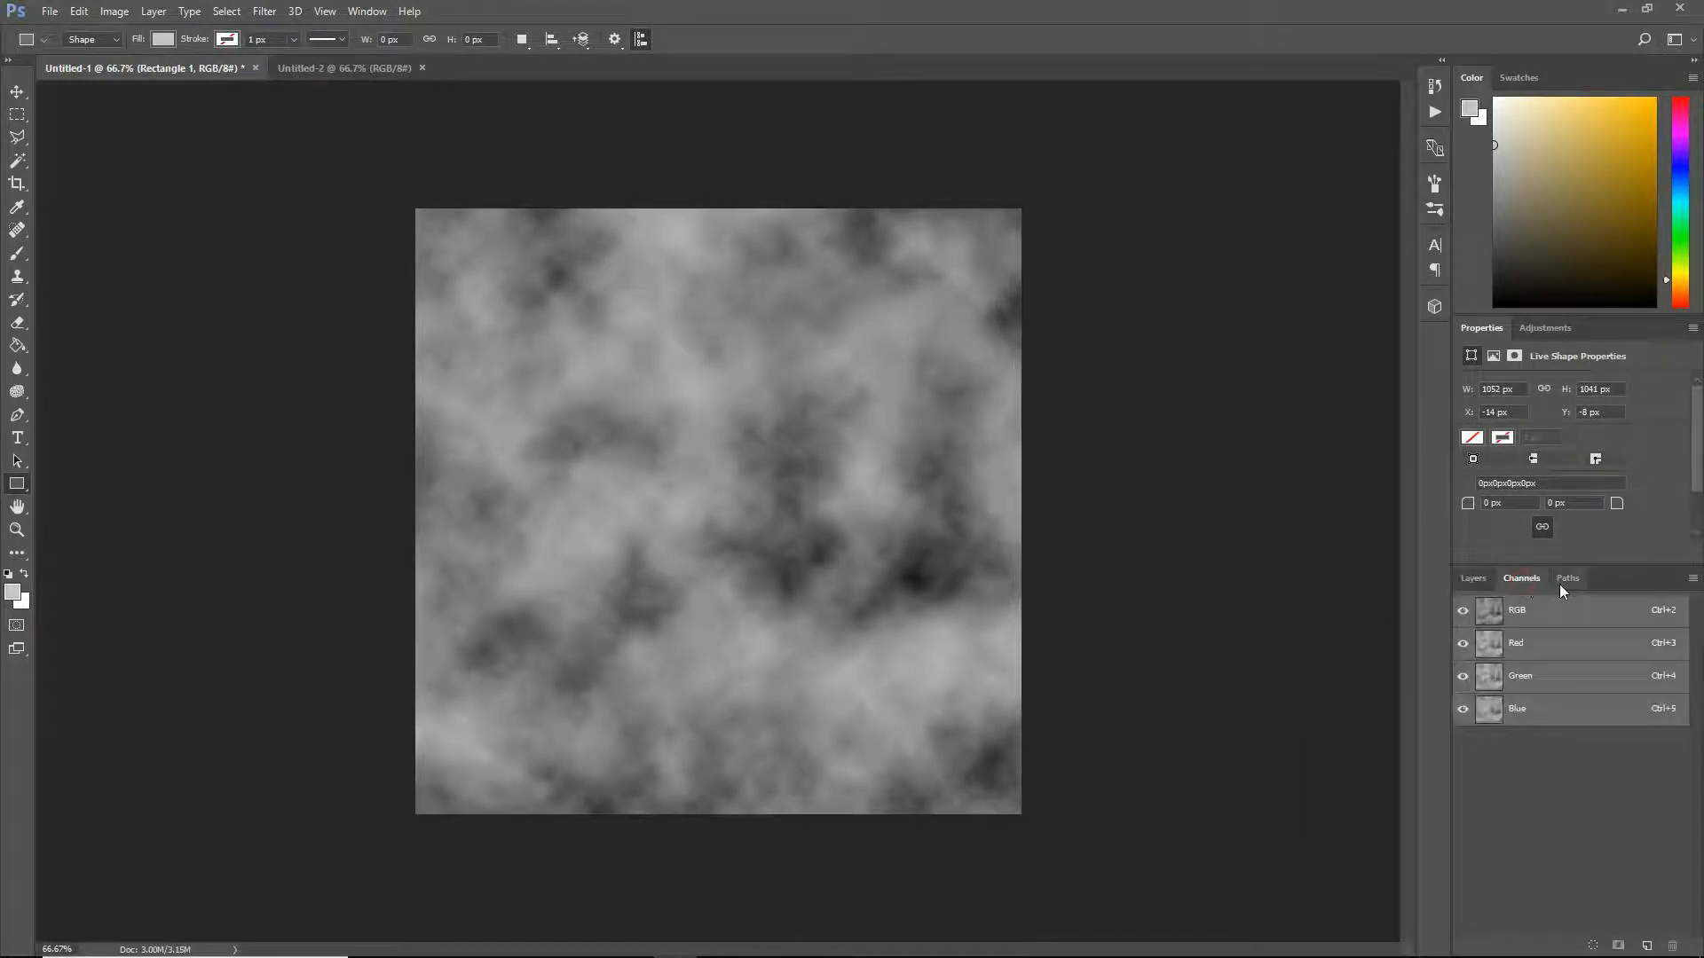
click(1558, 584)
click(1515, 584)
click(1476, 580)
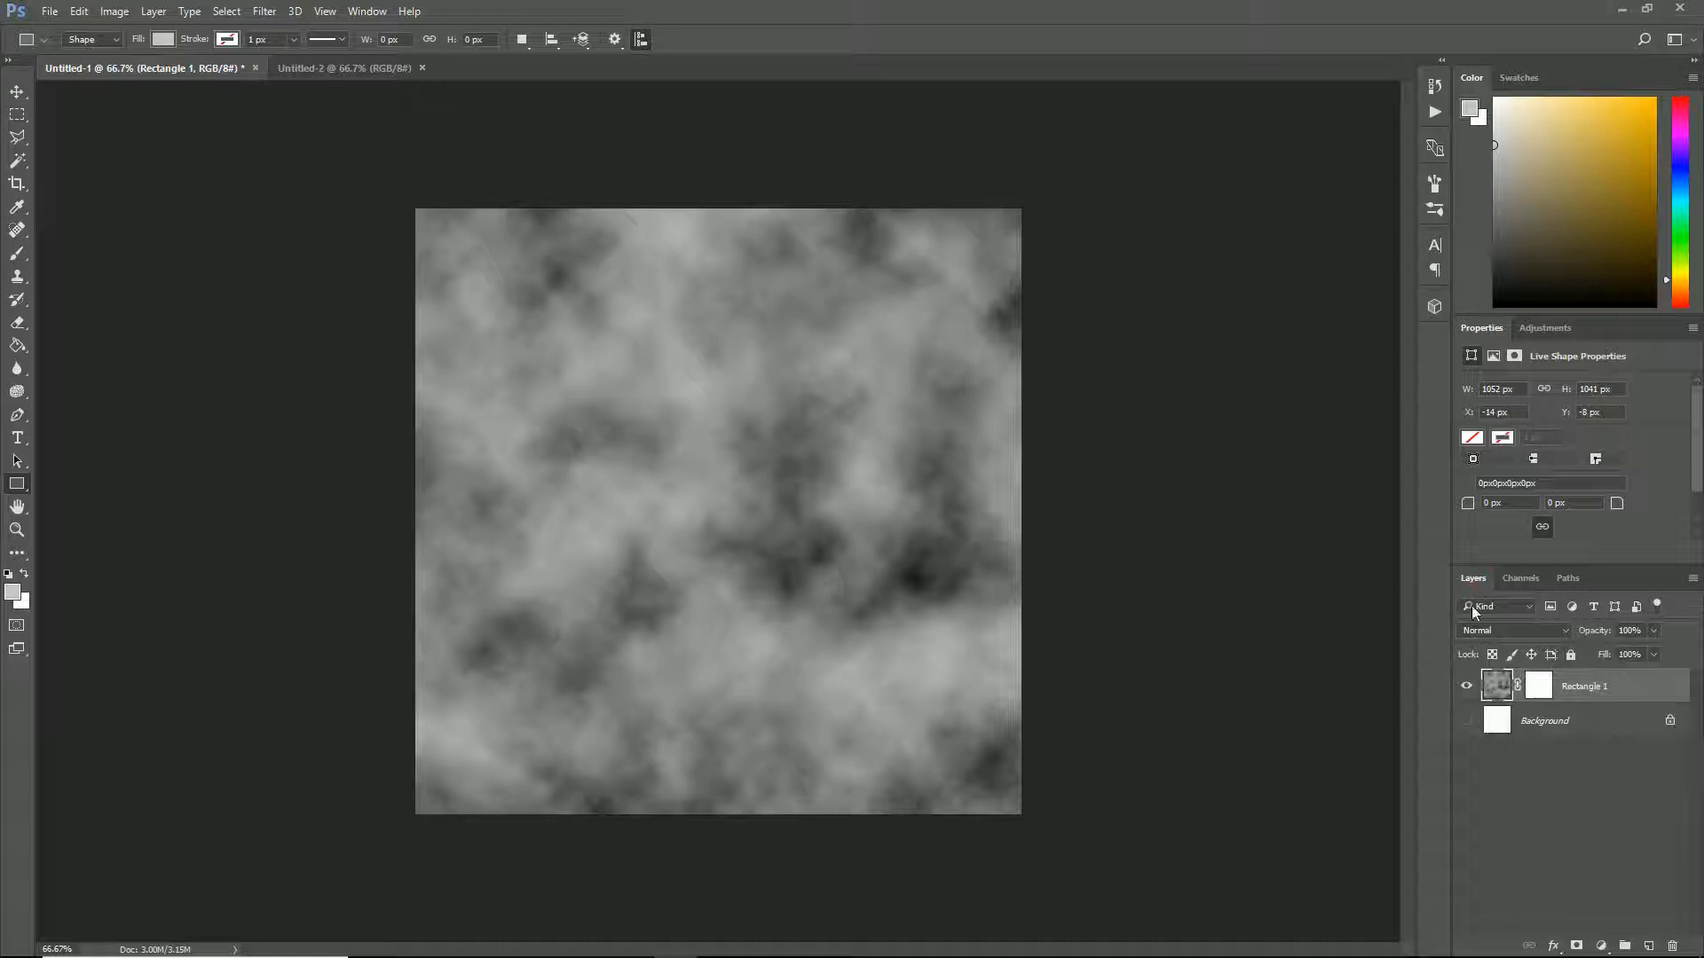
- Copy the entire Red channel of the cloud image and paste it into the Red channel of Untitled-2
click(1522, 584)
click(1518, 643)
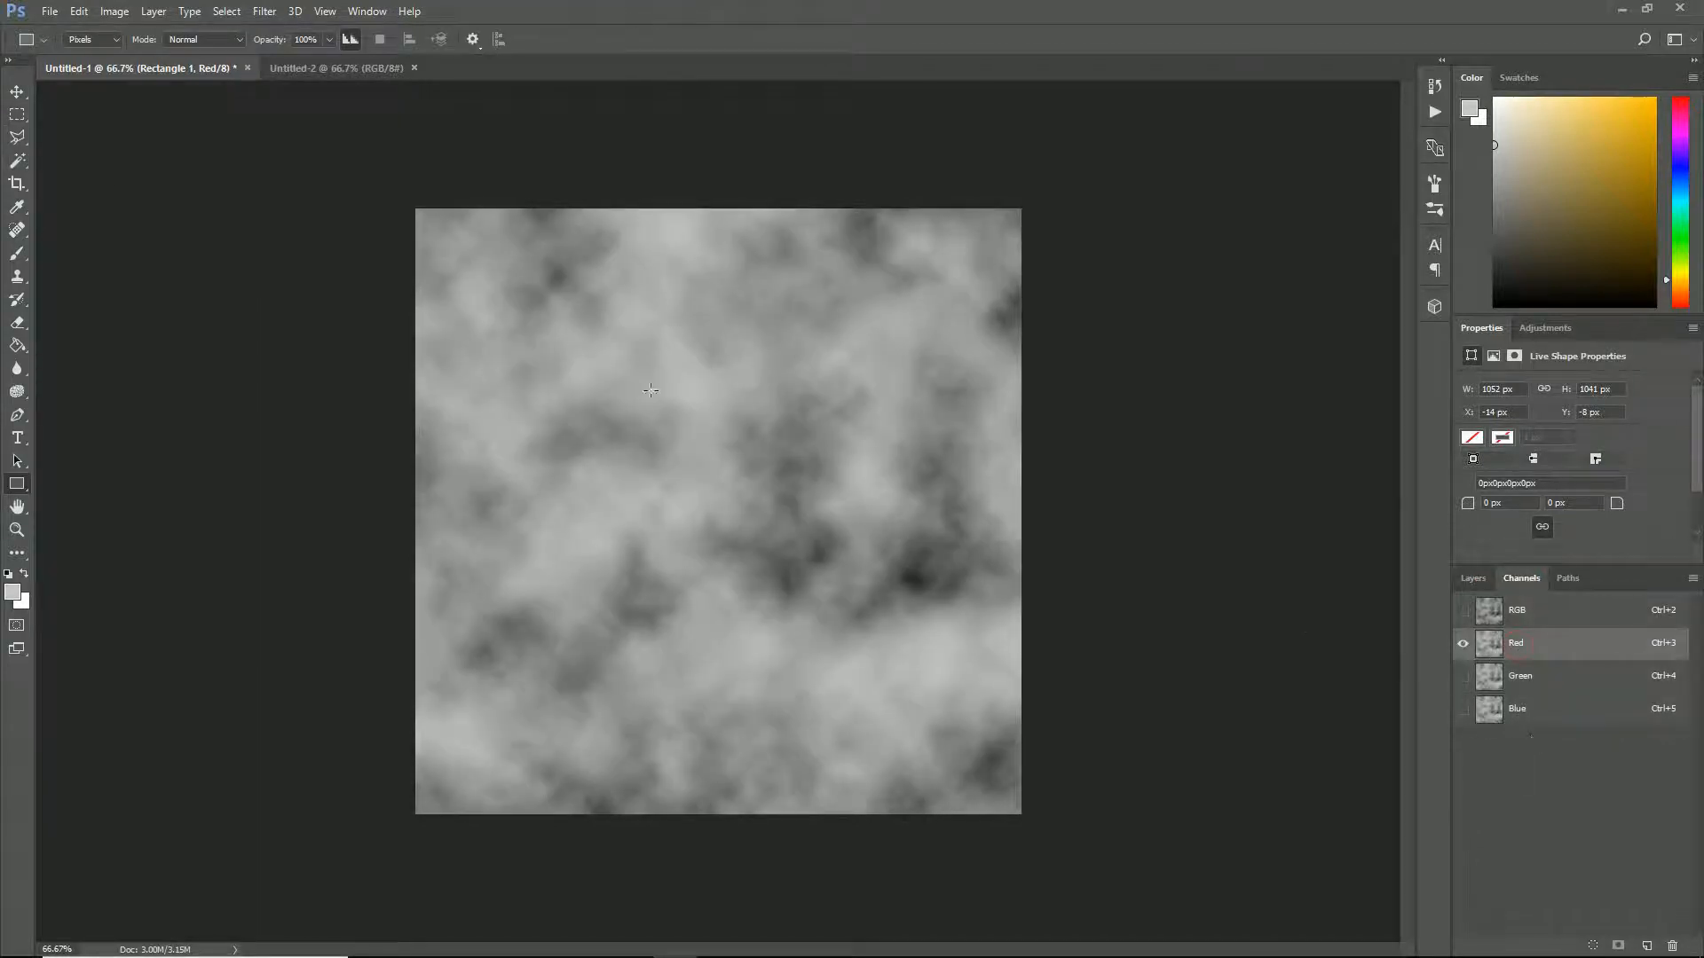
click(16, 114)
drag(368, 182, 1117, 870)
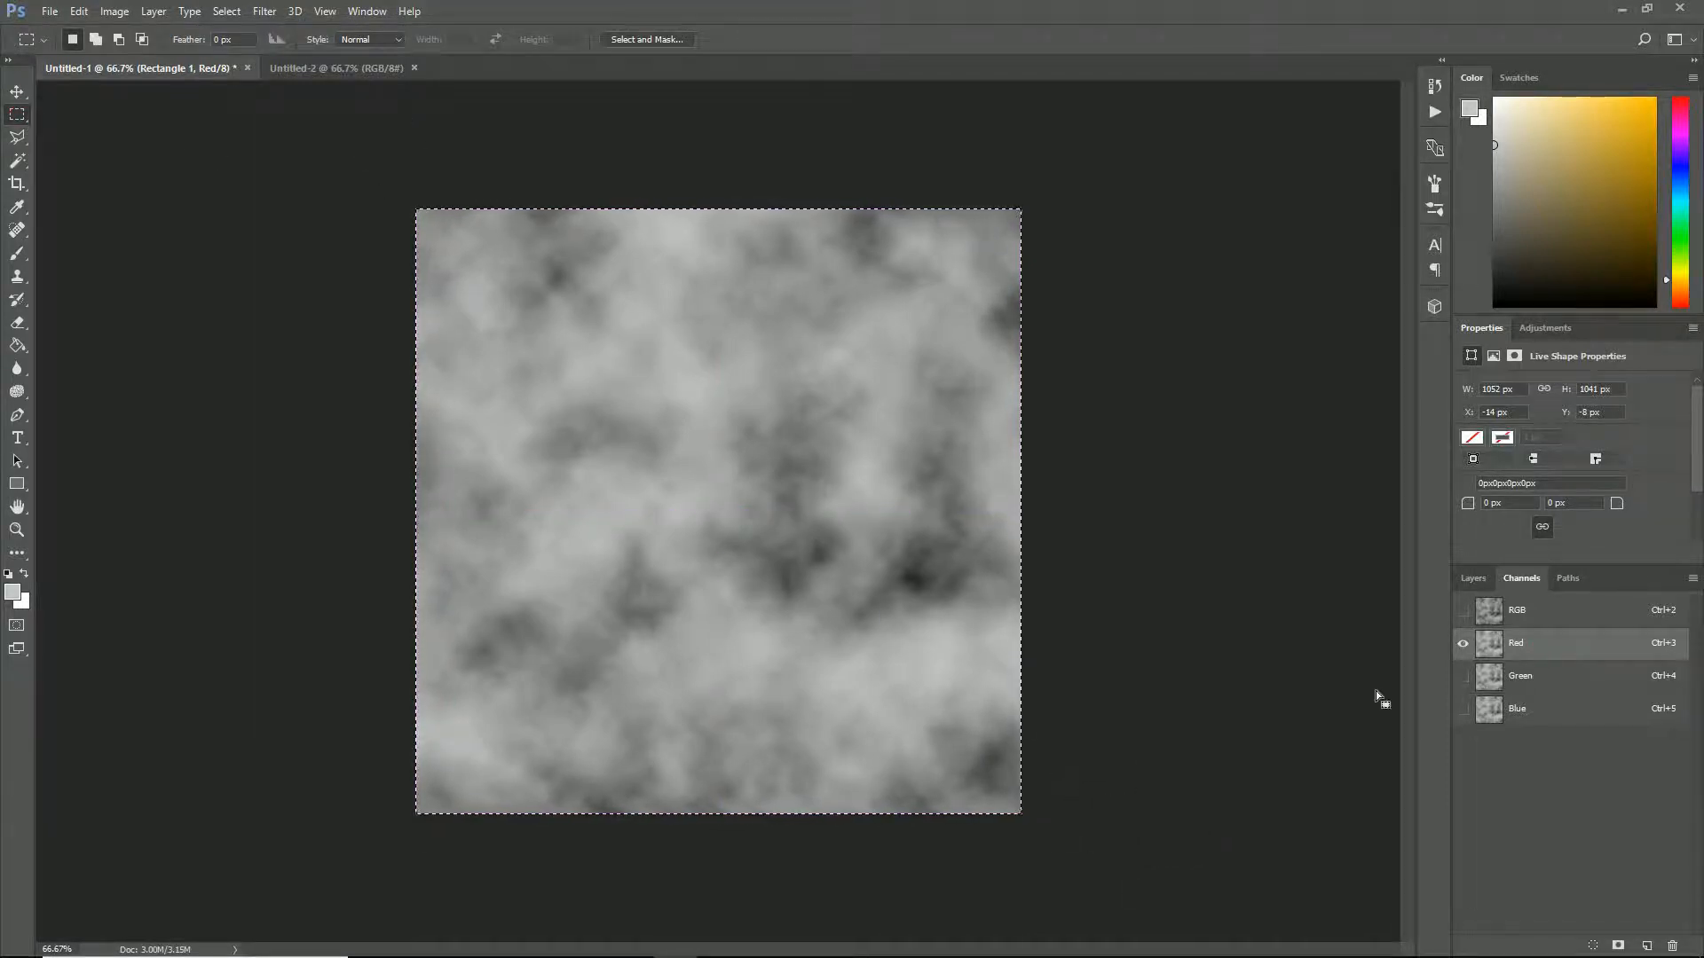
click(360, 68)
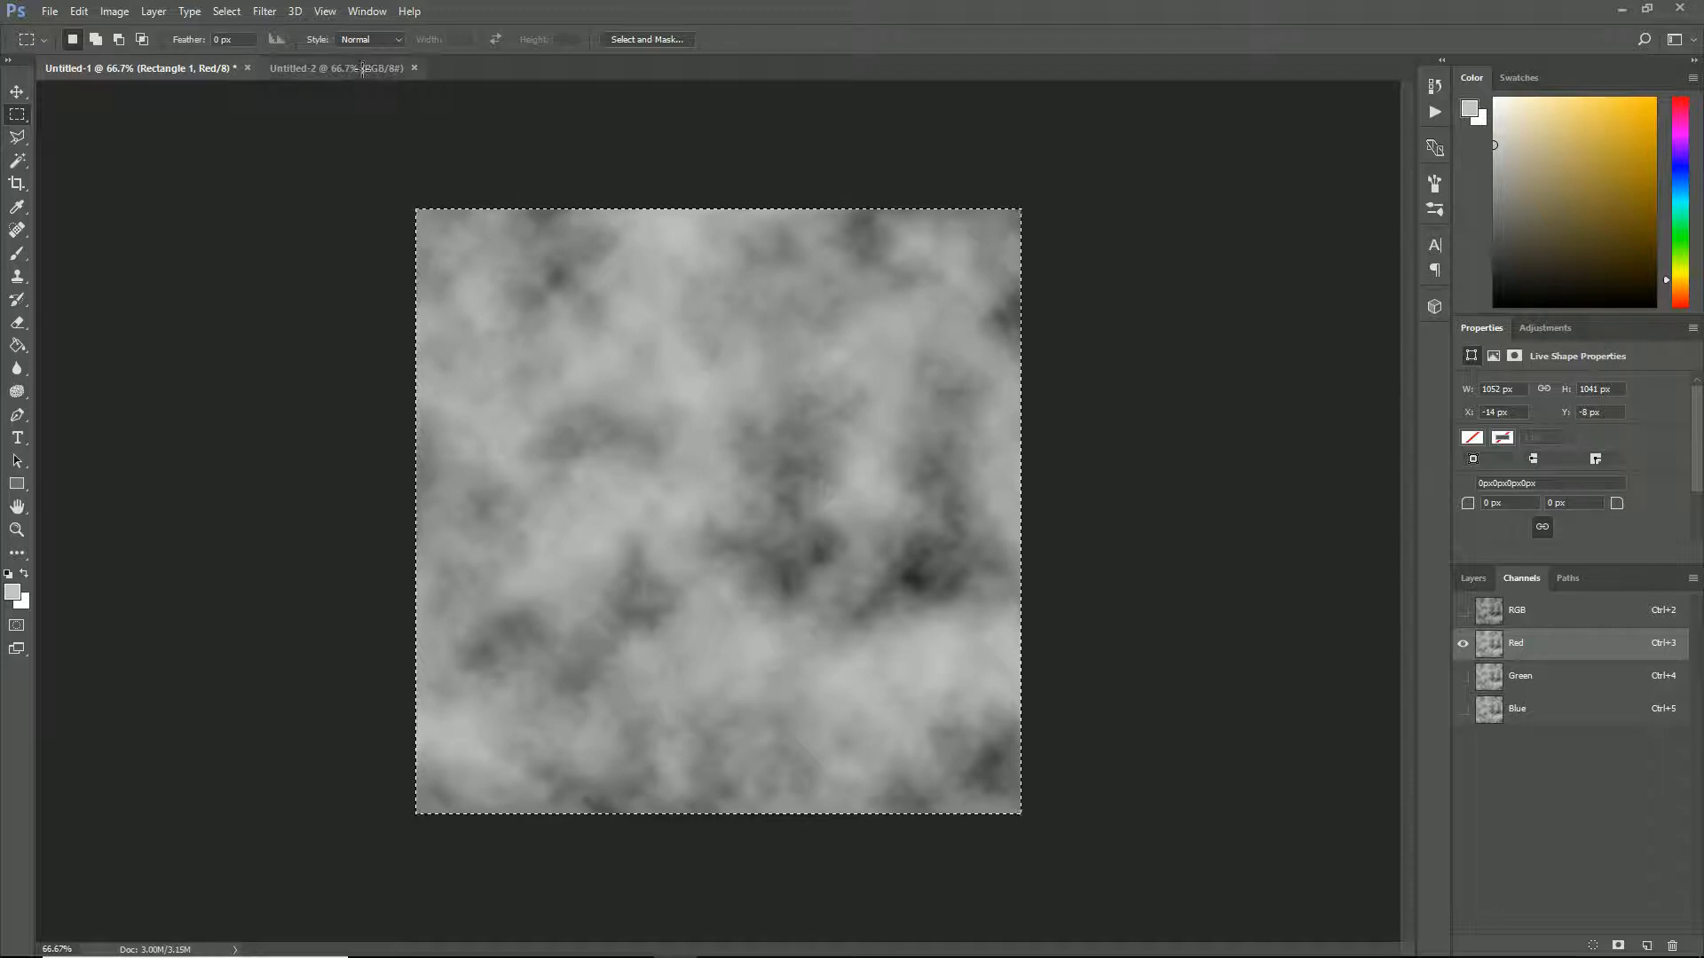
click(1521, 646)
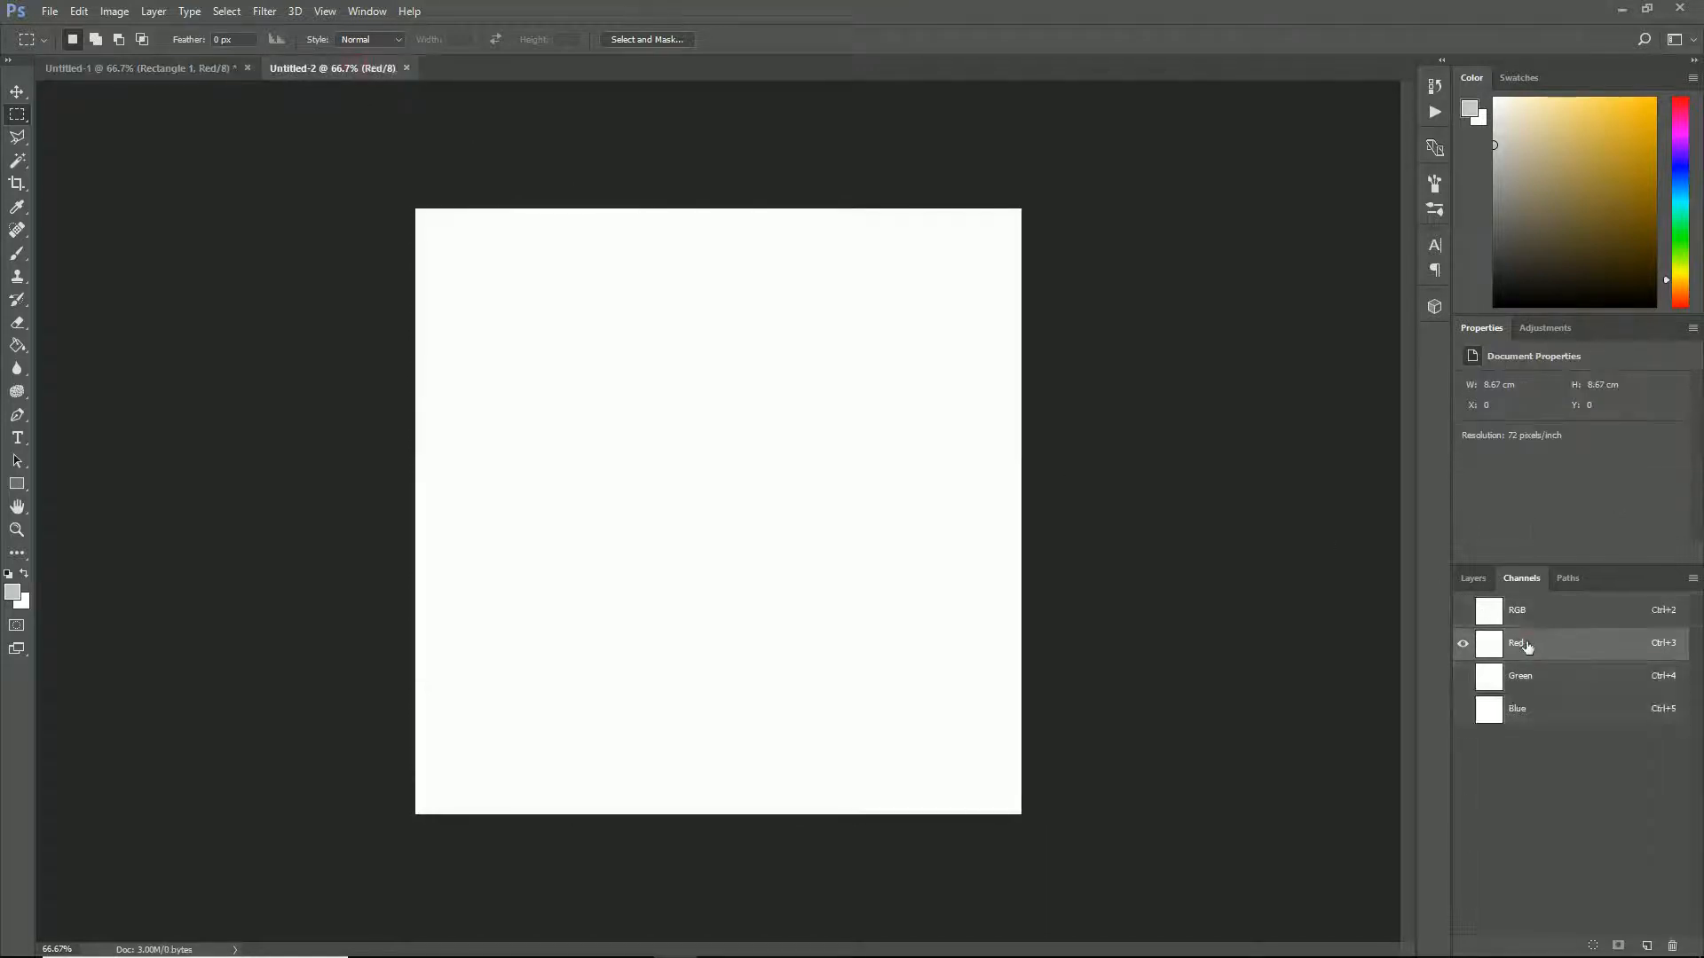
key(ctrl+v)
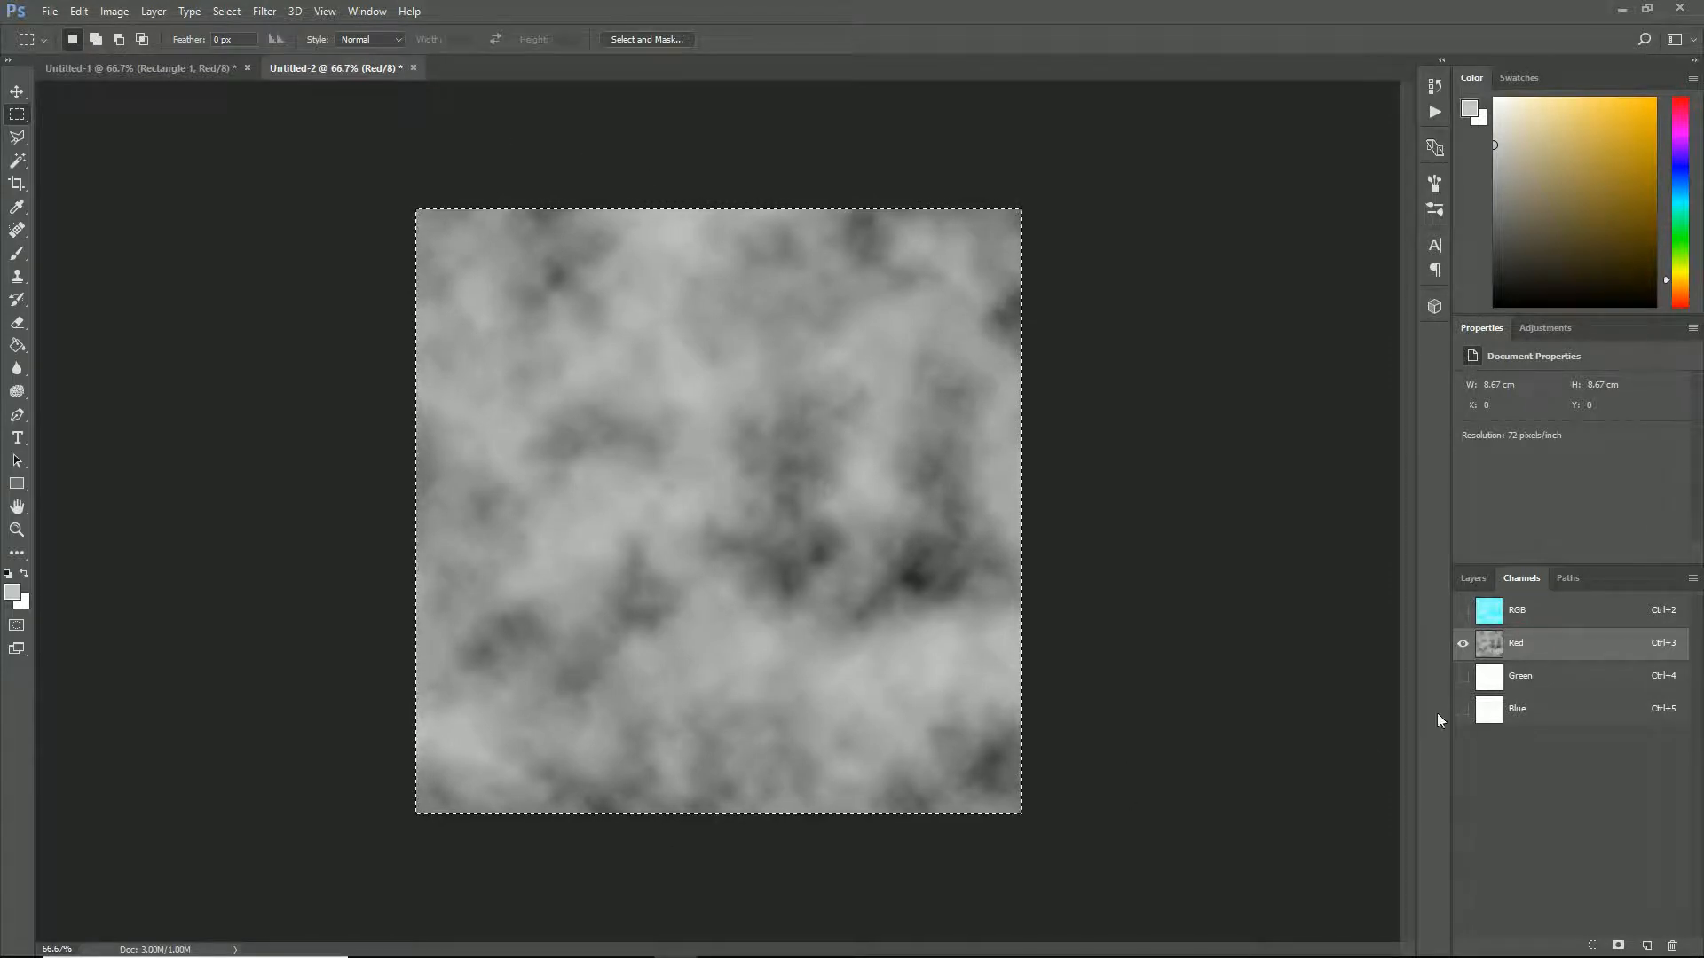
- Return to Untitled-1 with all RGB channels shown, add a new empty layer and hide the Rectangle 1 cloud layer
click(168, 67)
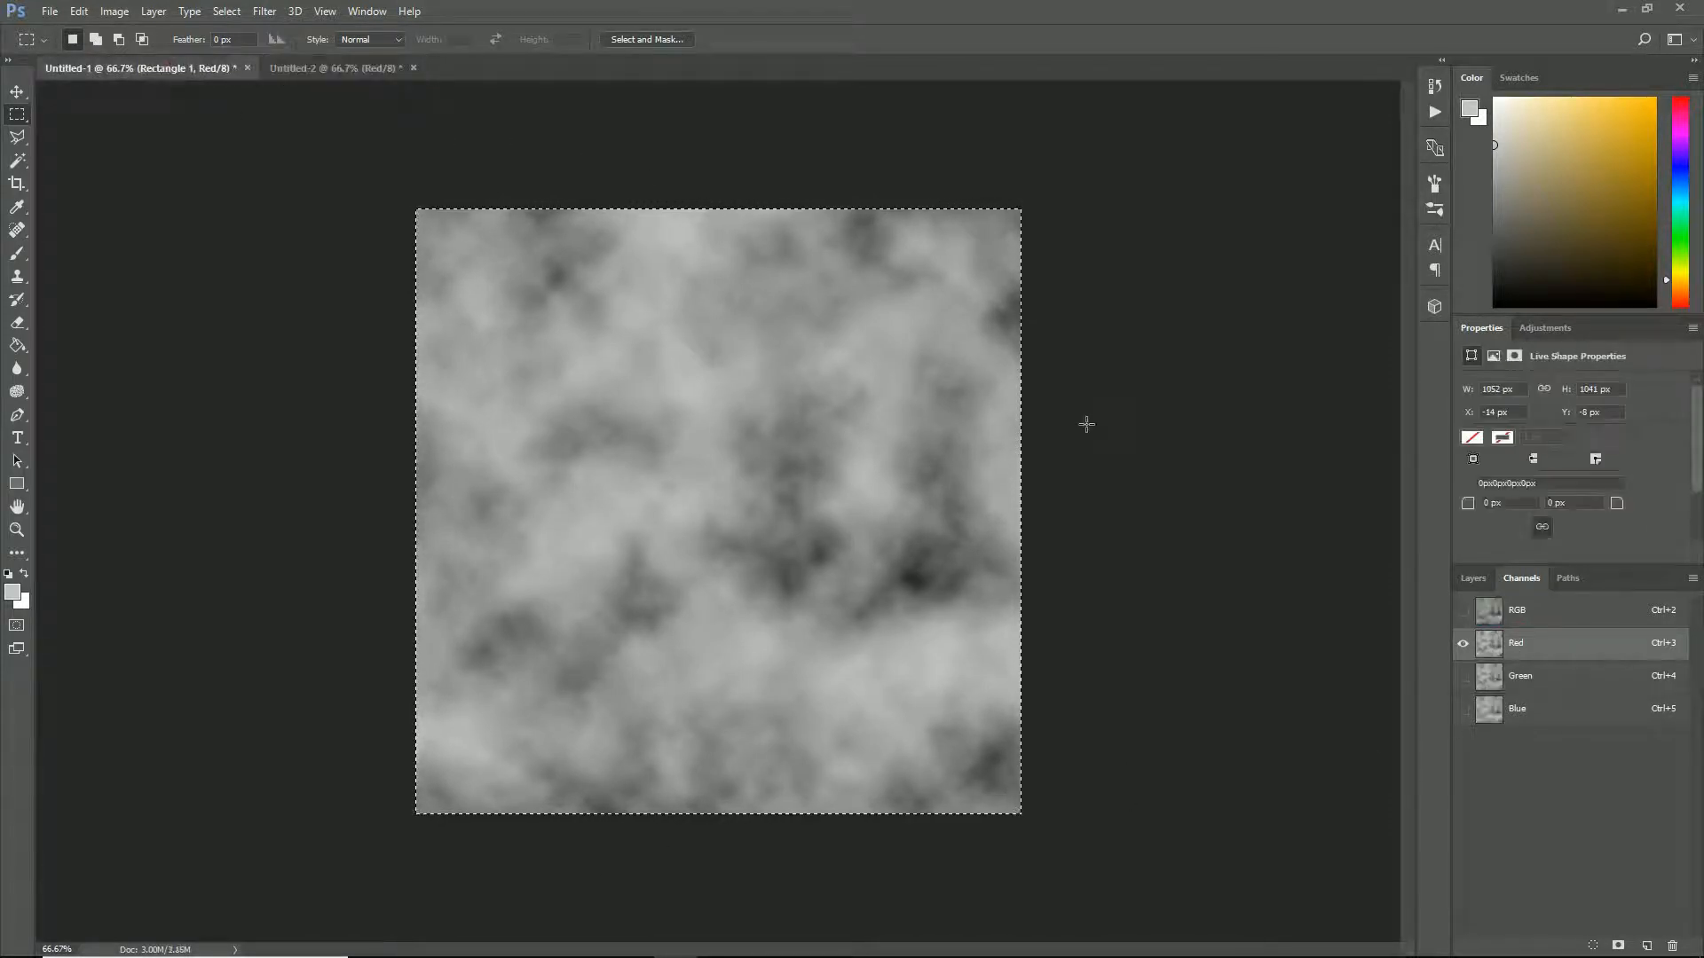
click(1465, 611)
click(1475, 579)
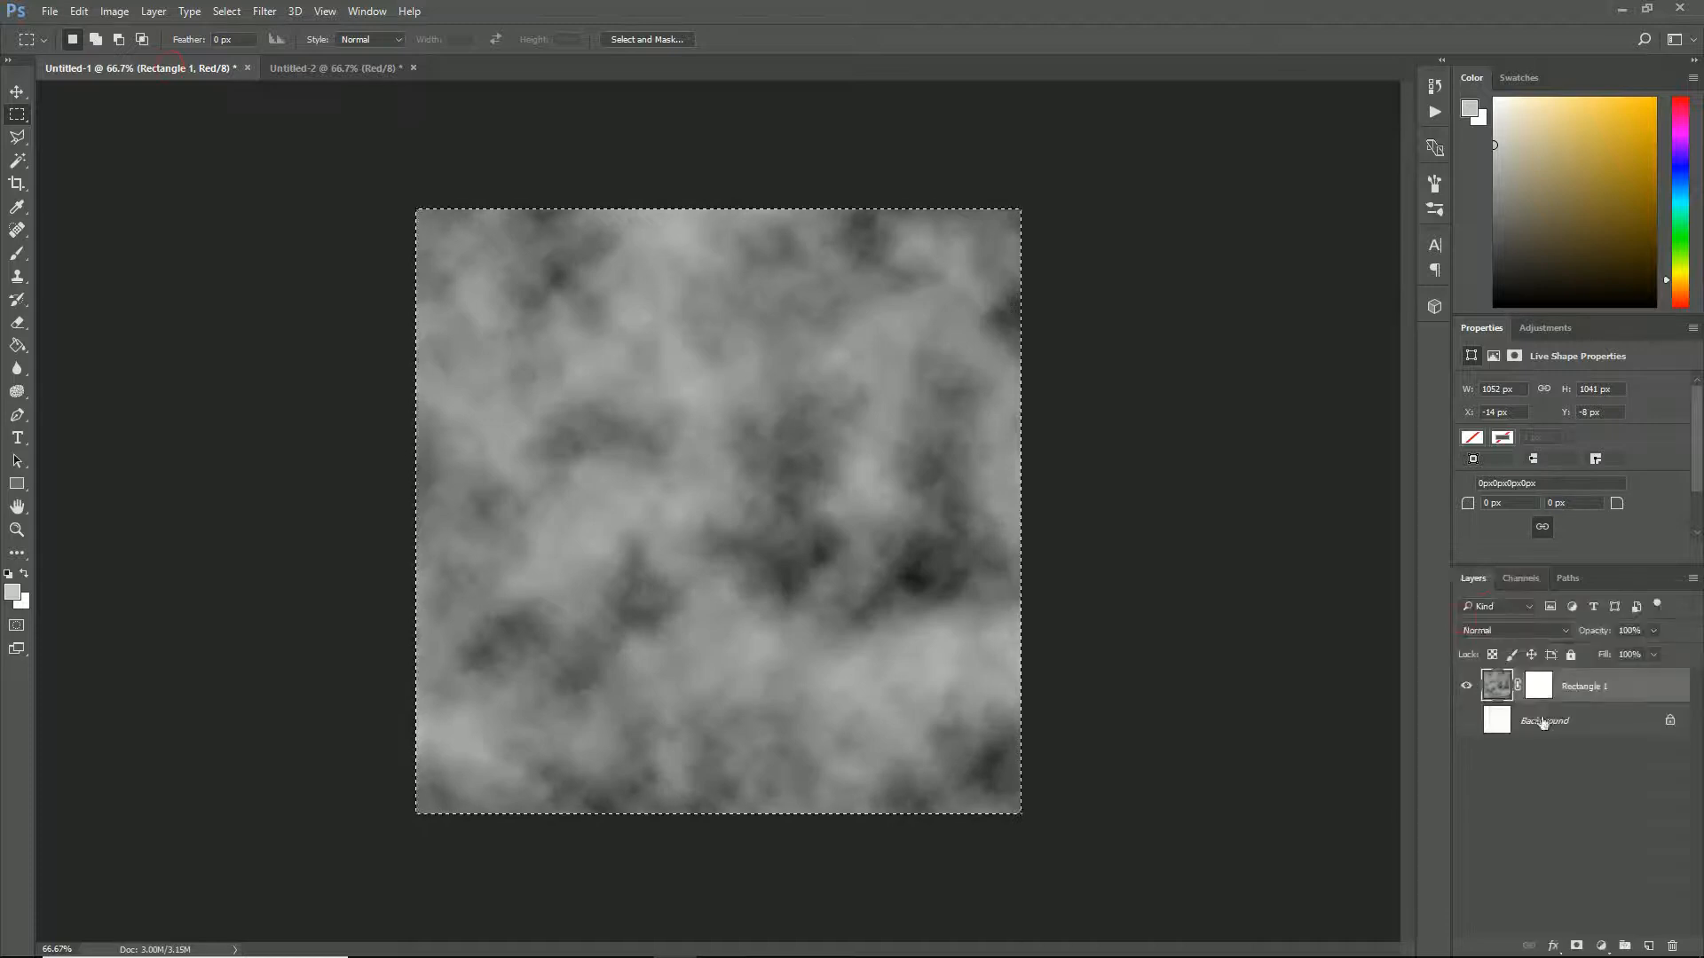
click(1648, 949)
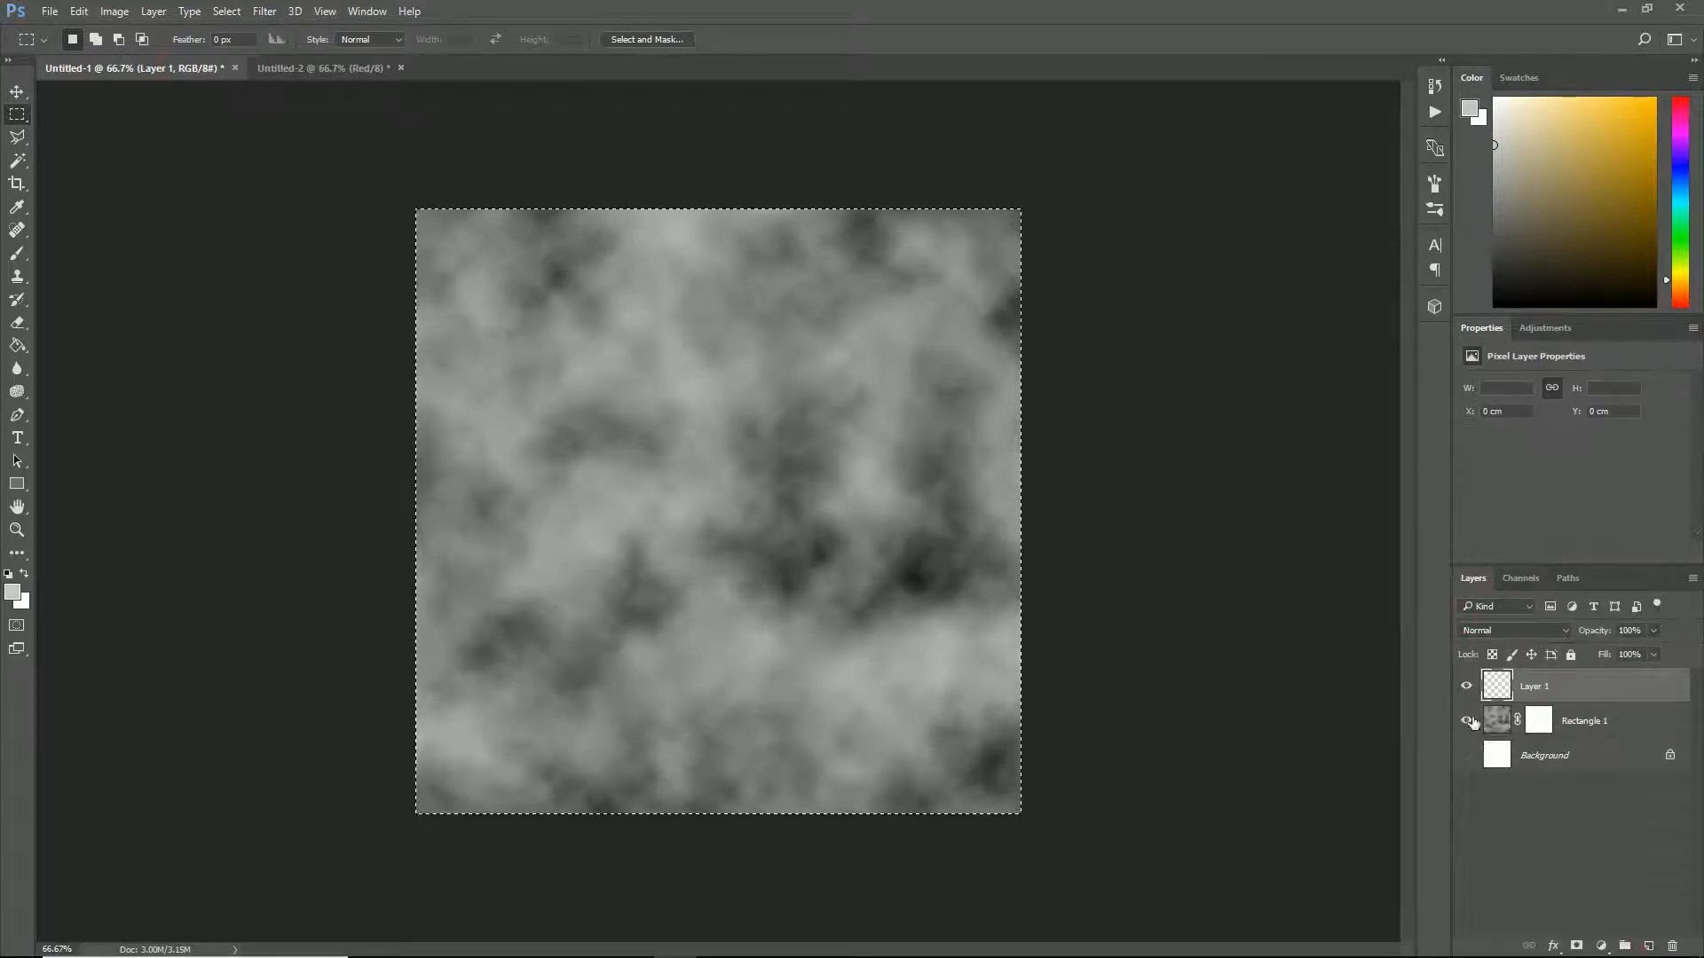
click(1468, 721)
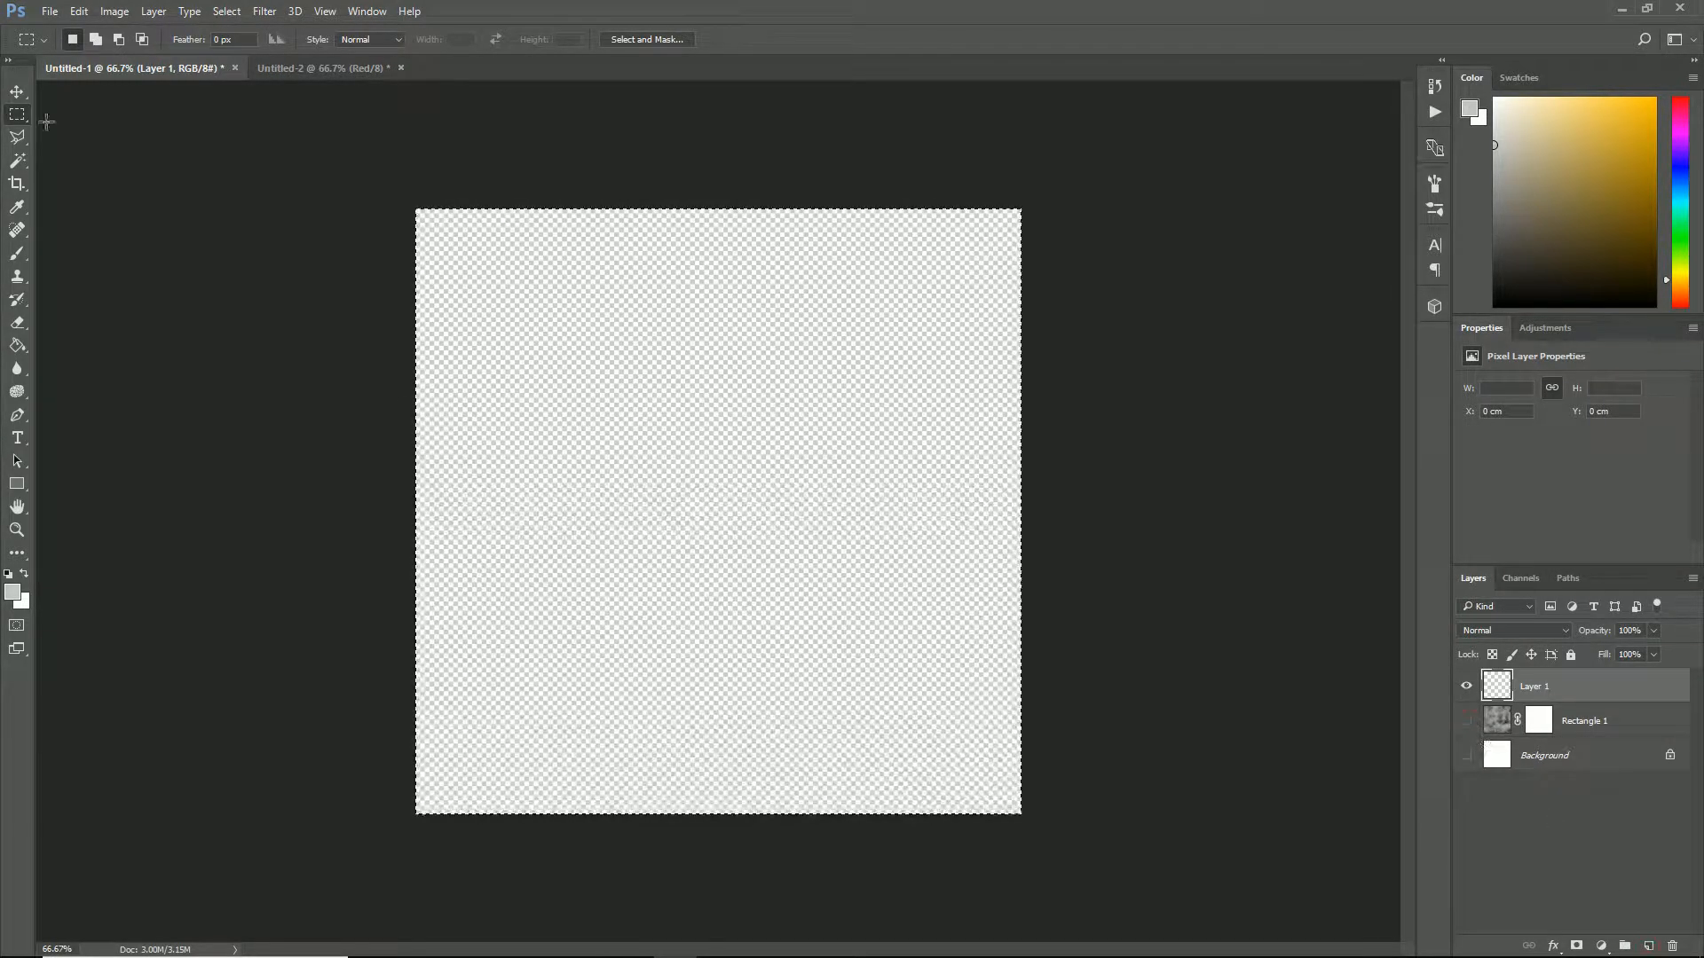
- Render a Fibers texture on the empty Layer 1 with variance 21 and strength 4
click(267, 19)
mouse_move(357, 291)
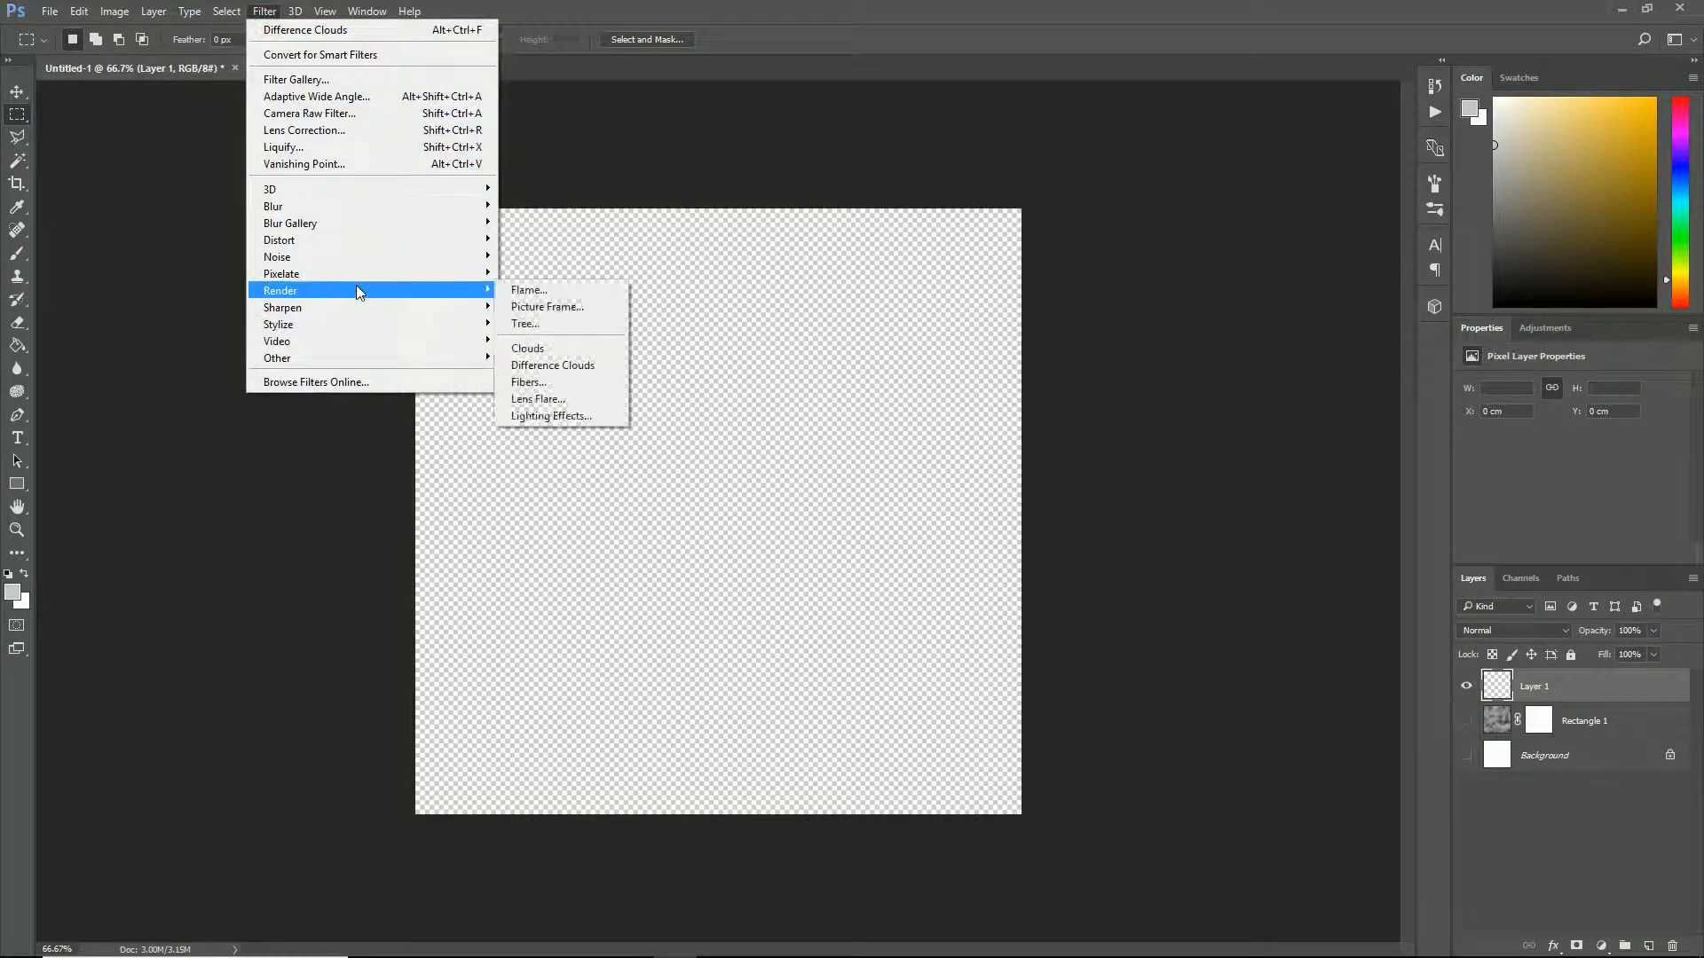
click(567, 380)
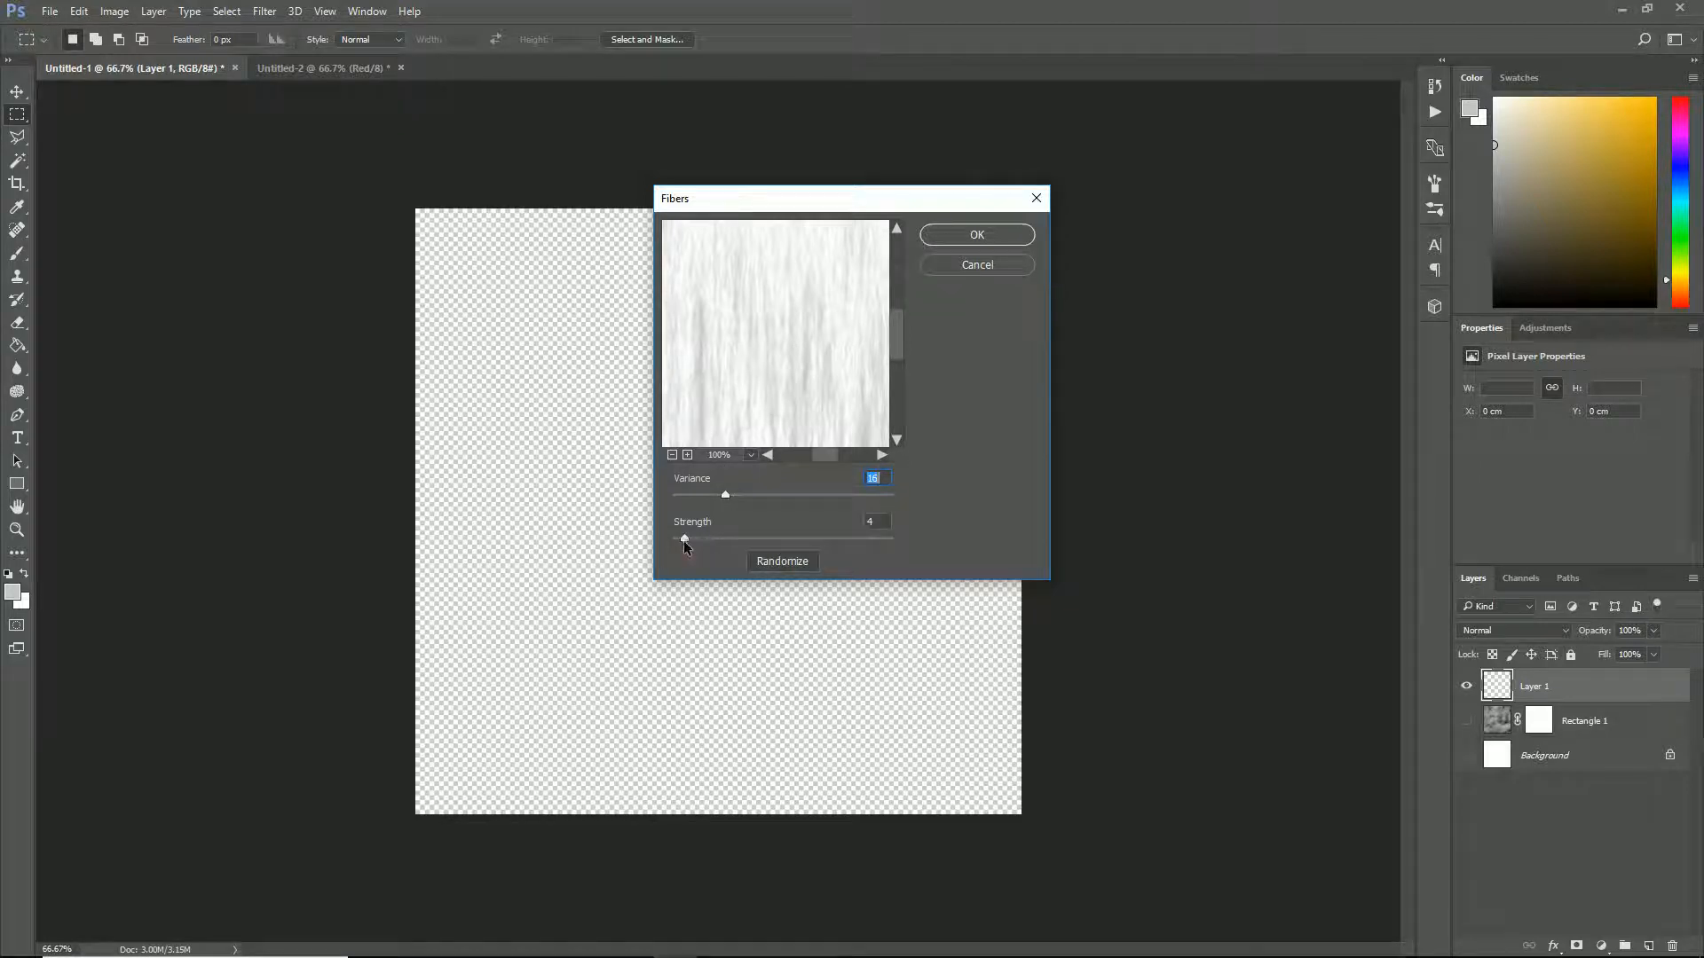
drag(683, 539, 751, 502)
drag(748, 494, 762, 501)
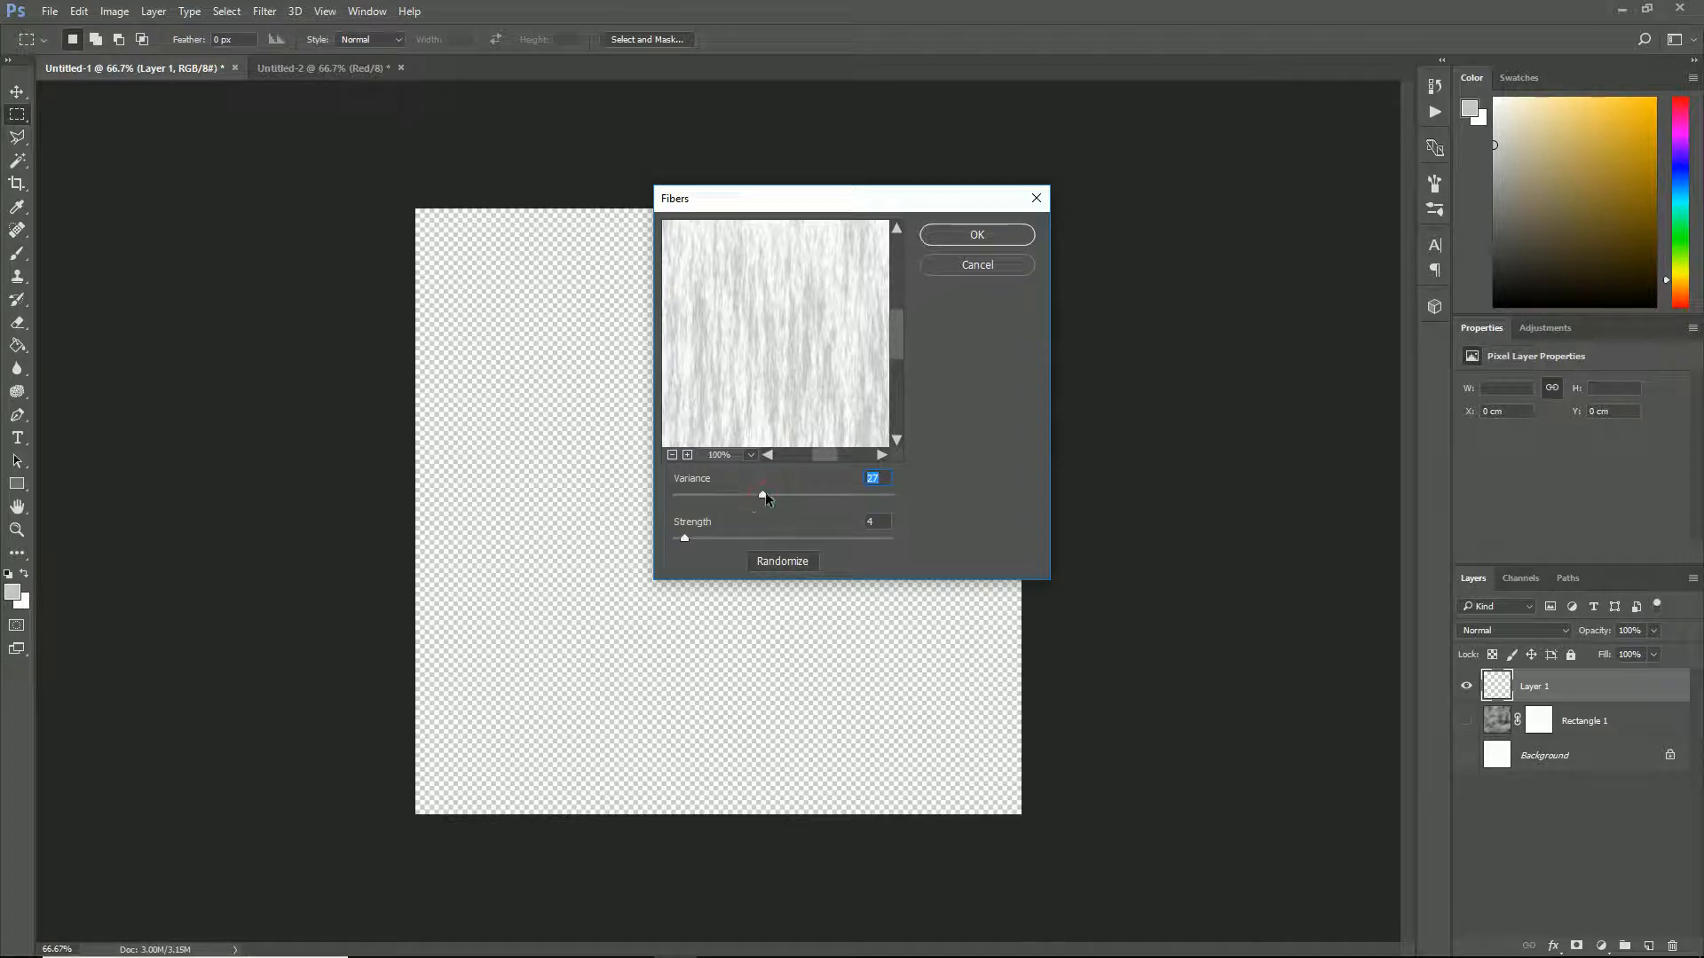
mouse_move(762, 494)
mouse_down()
mouse_move(719, 486)
mouse_move(740, 492)
mouse_up()
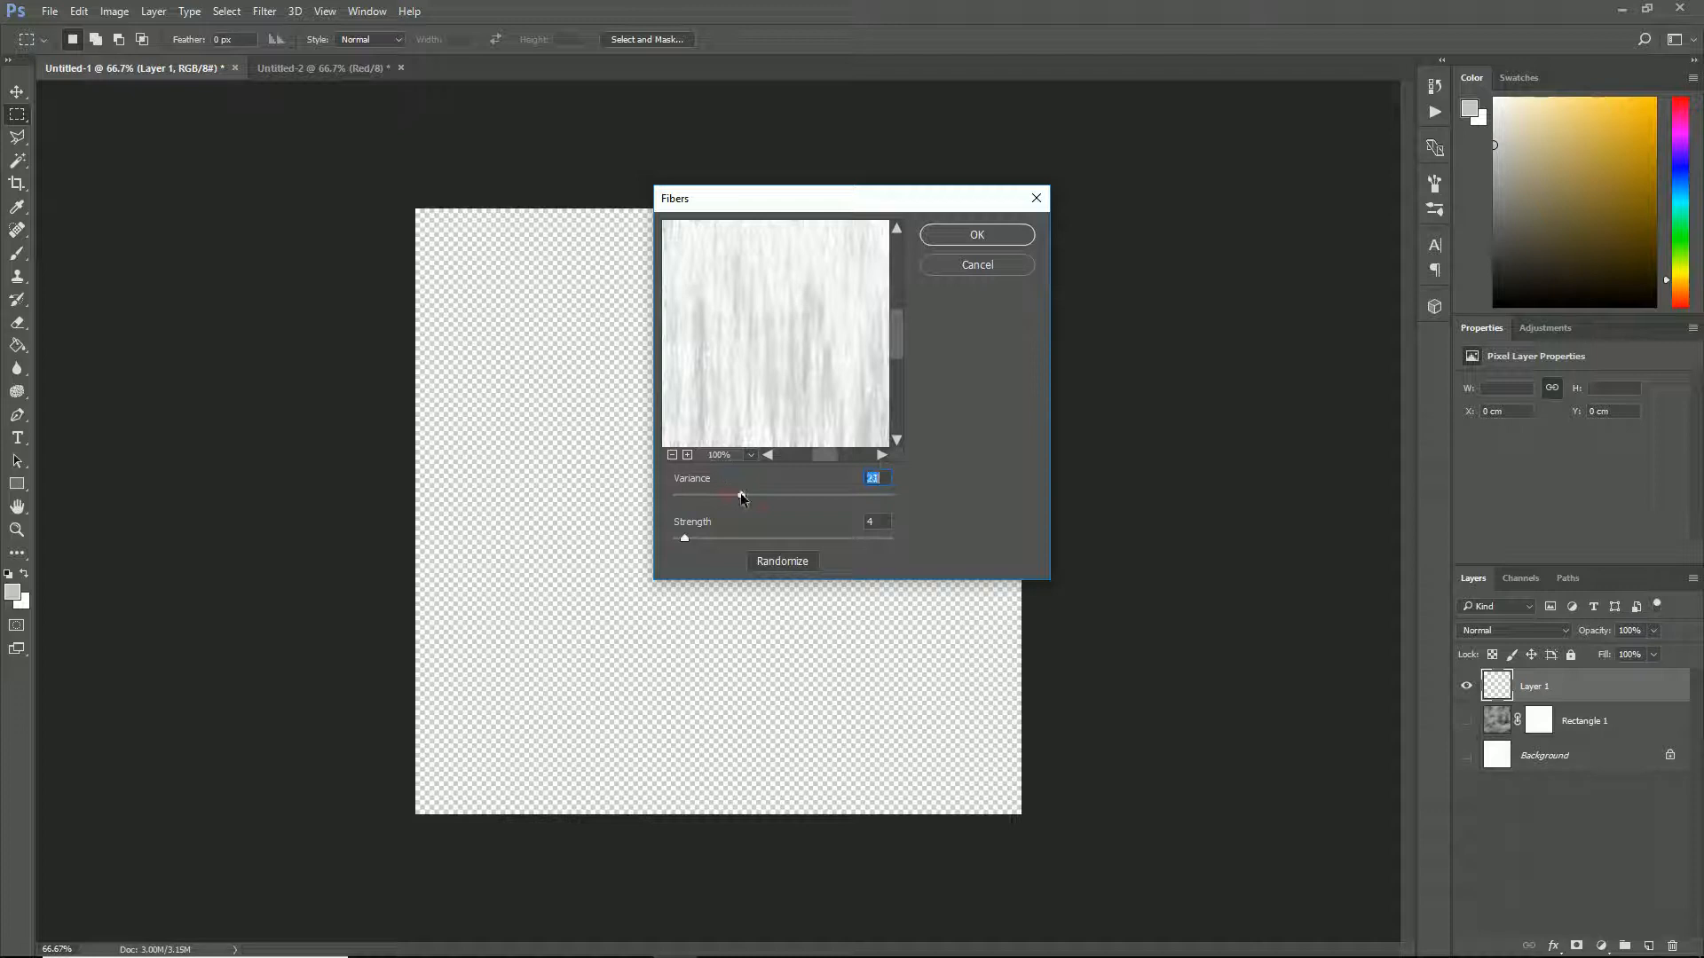
click(997, 233)
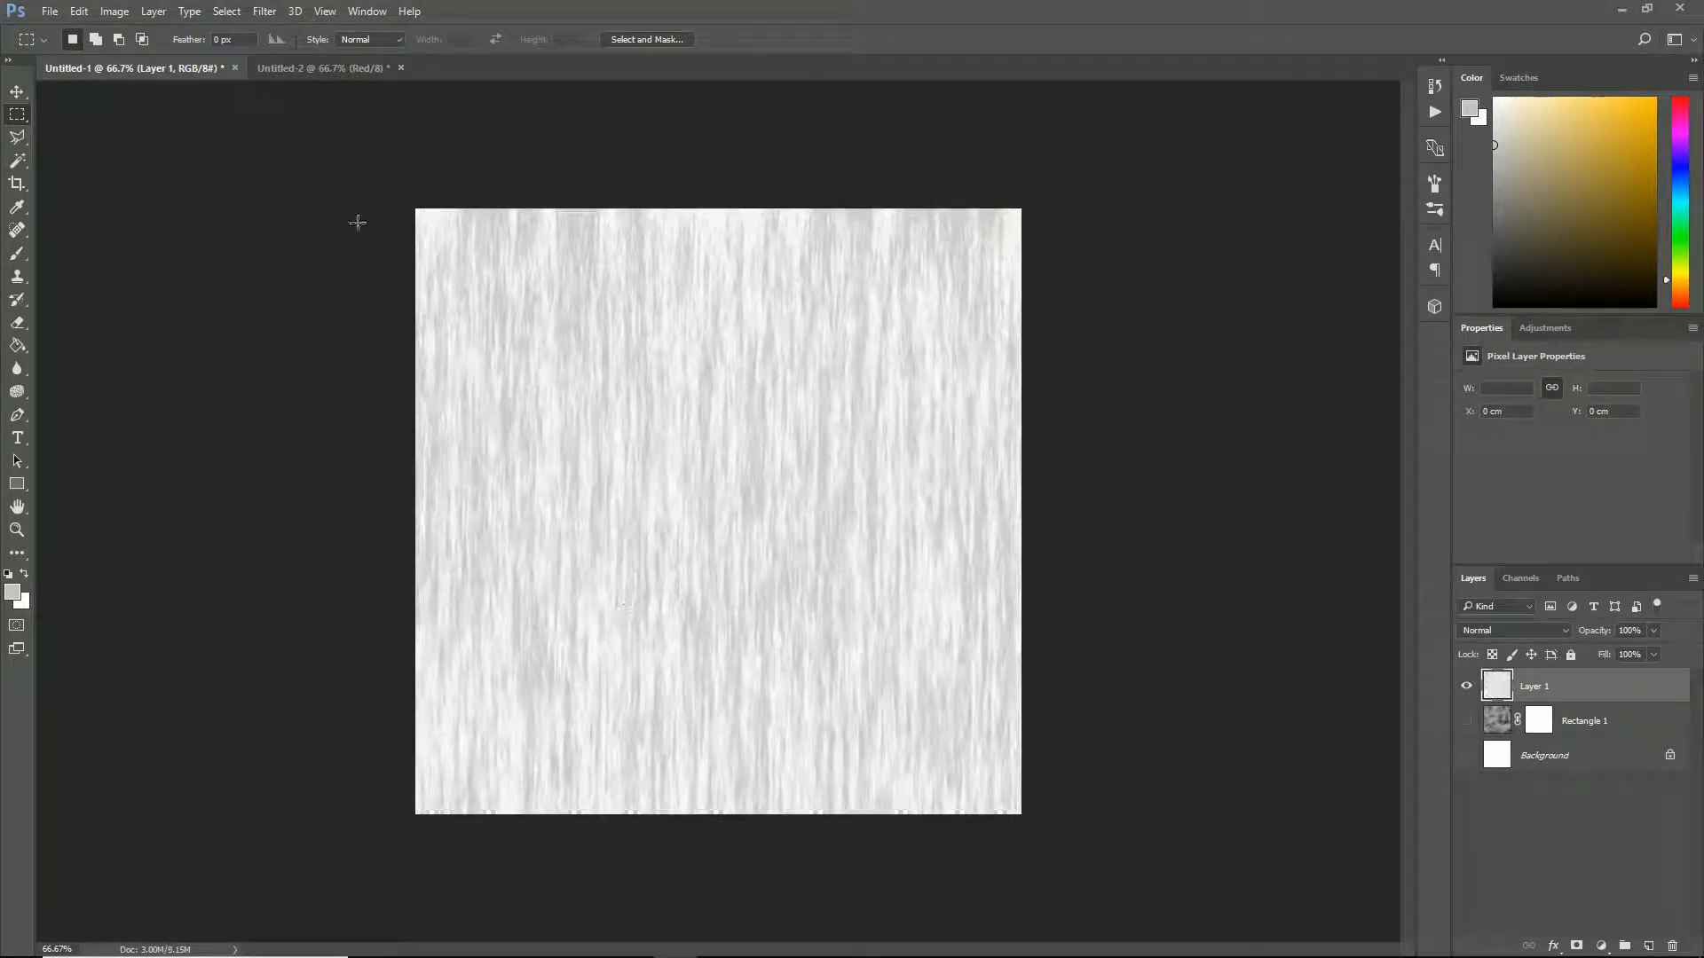
- Soften the fiber texture on Layer 1 with a slight Gaussian Blur
click(270, 13)
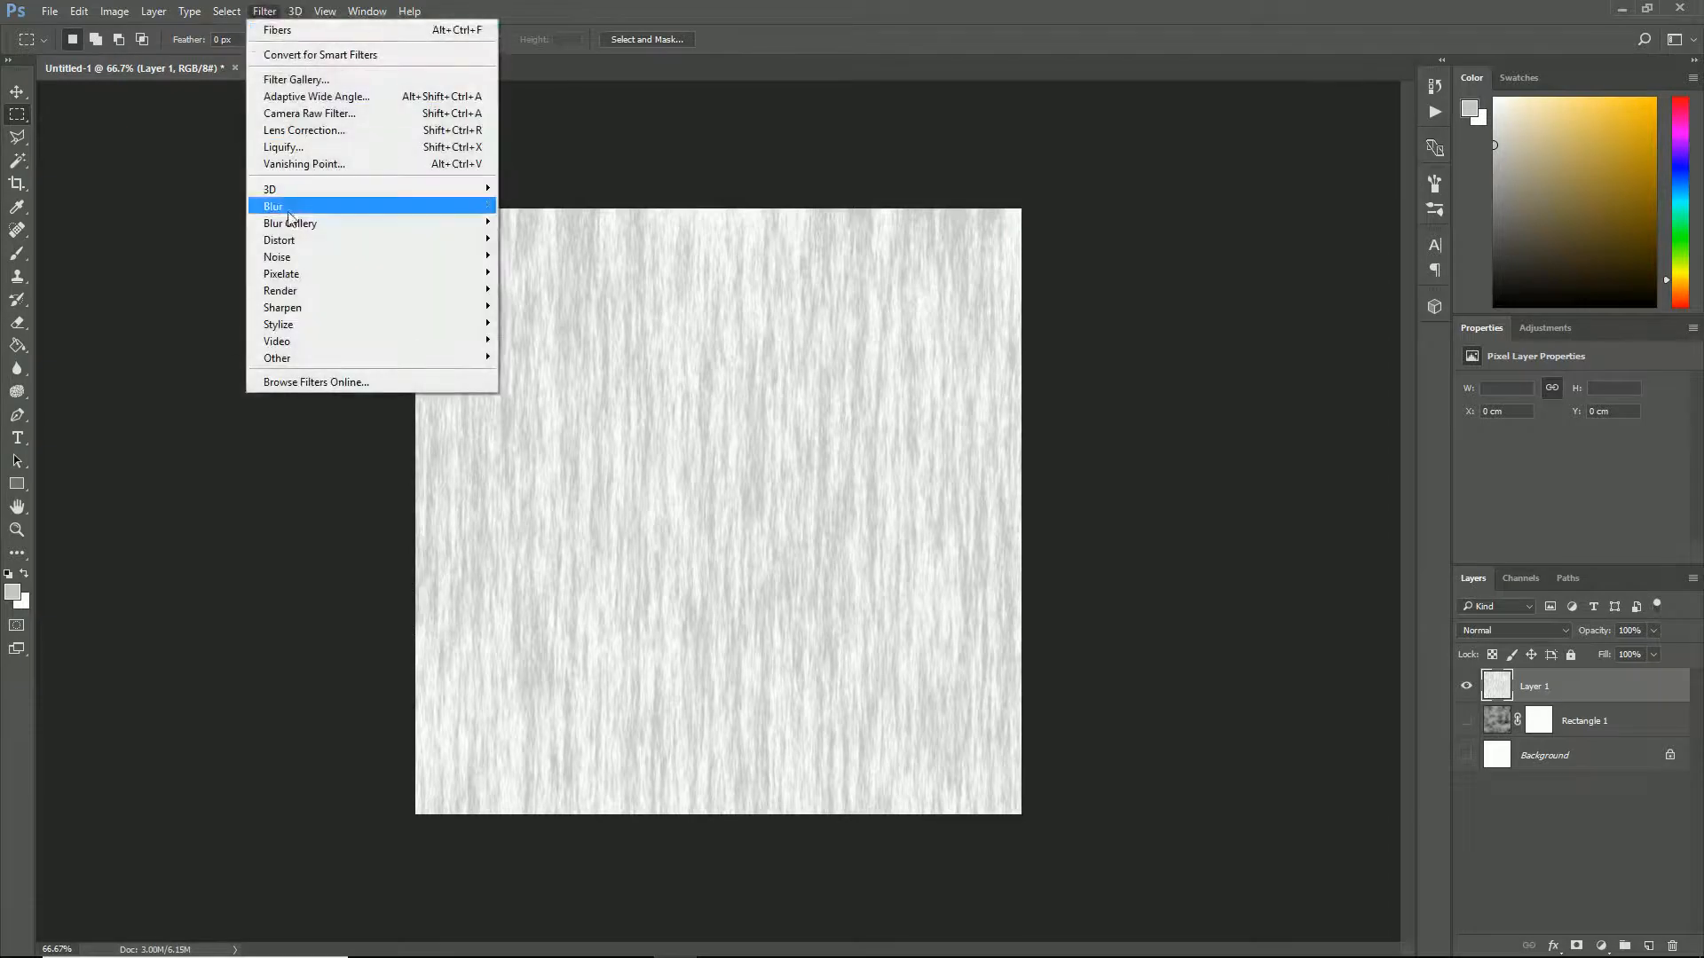
mouse_move(294, 205)
click(533, 273)
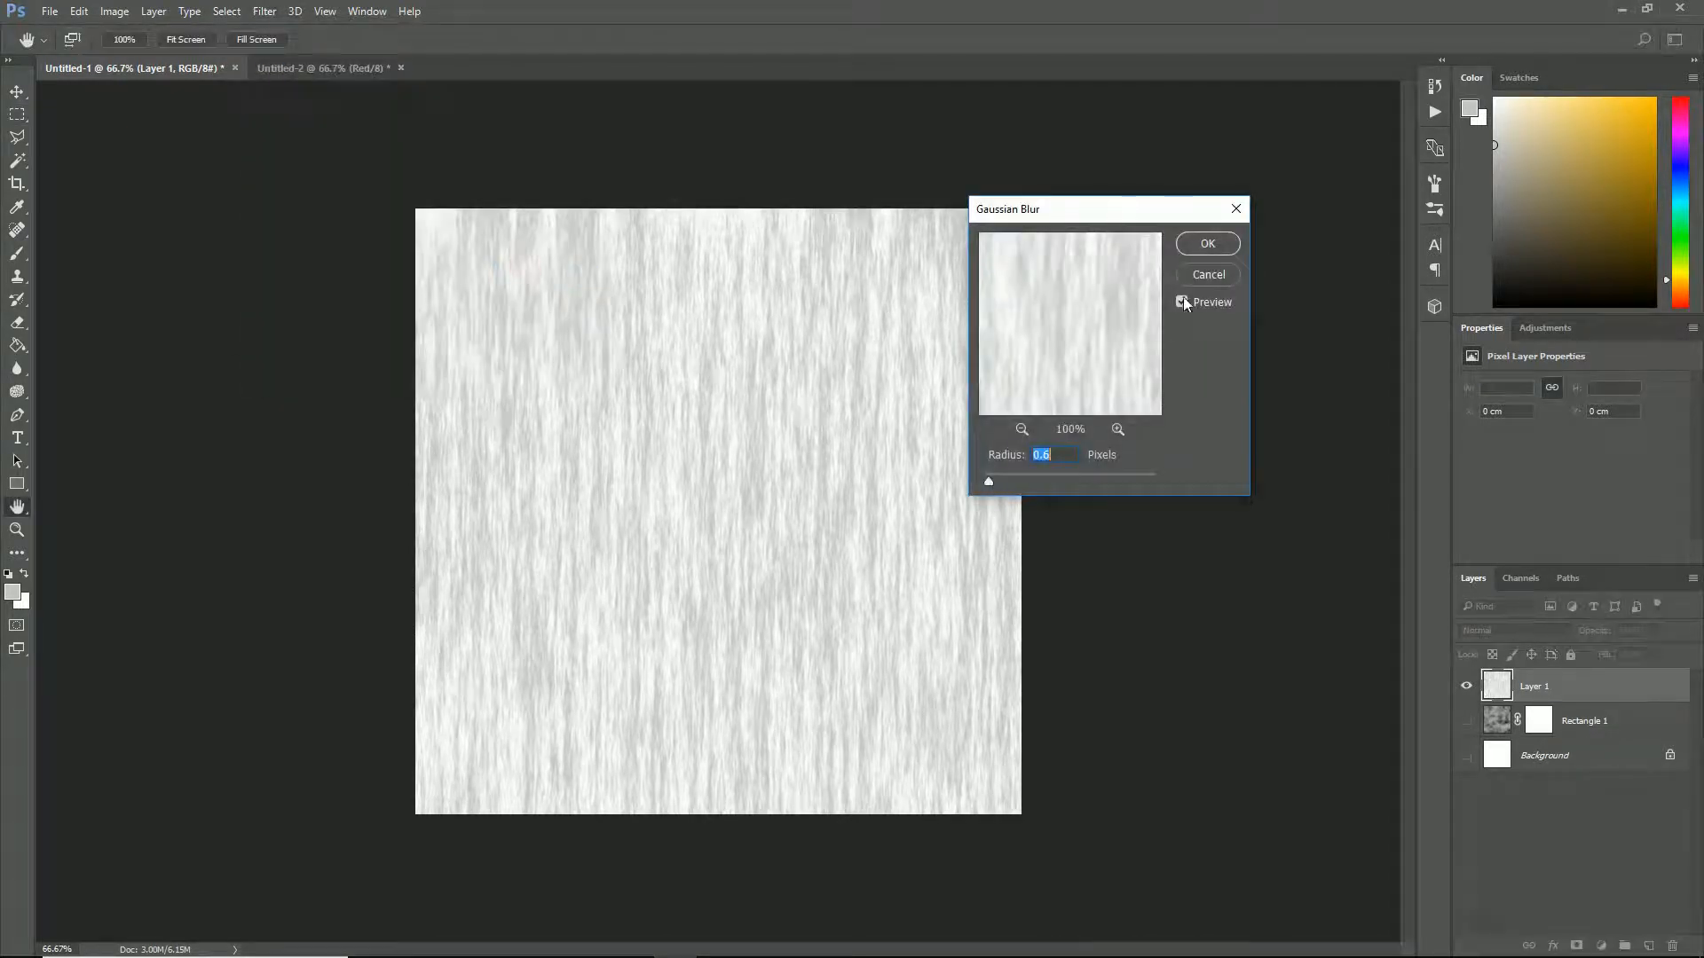
drag(995, 479, 992, 479)
click(1200, 247)
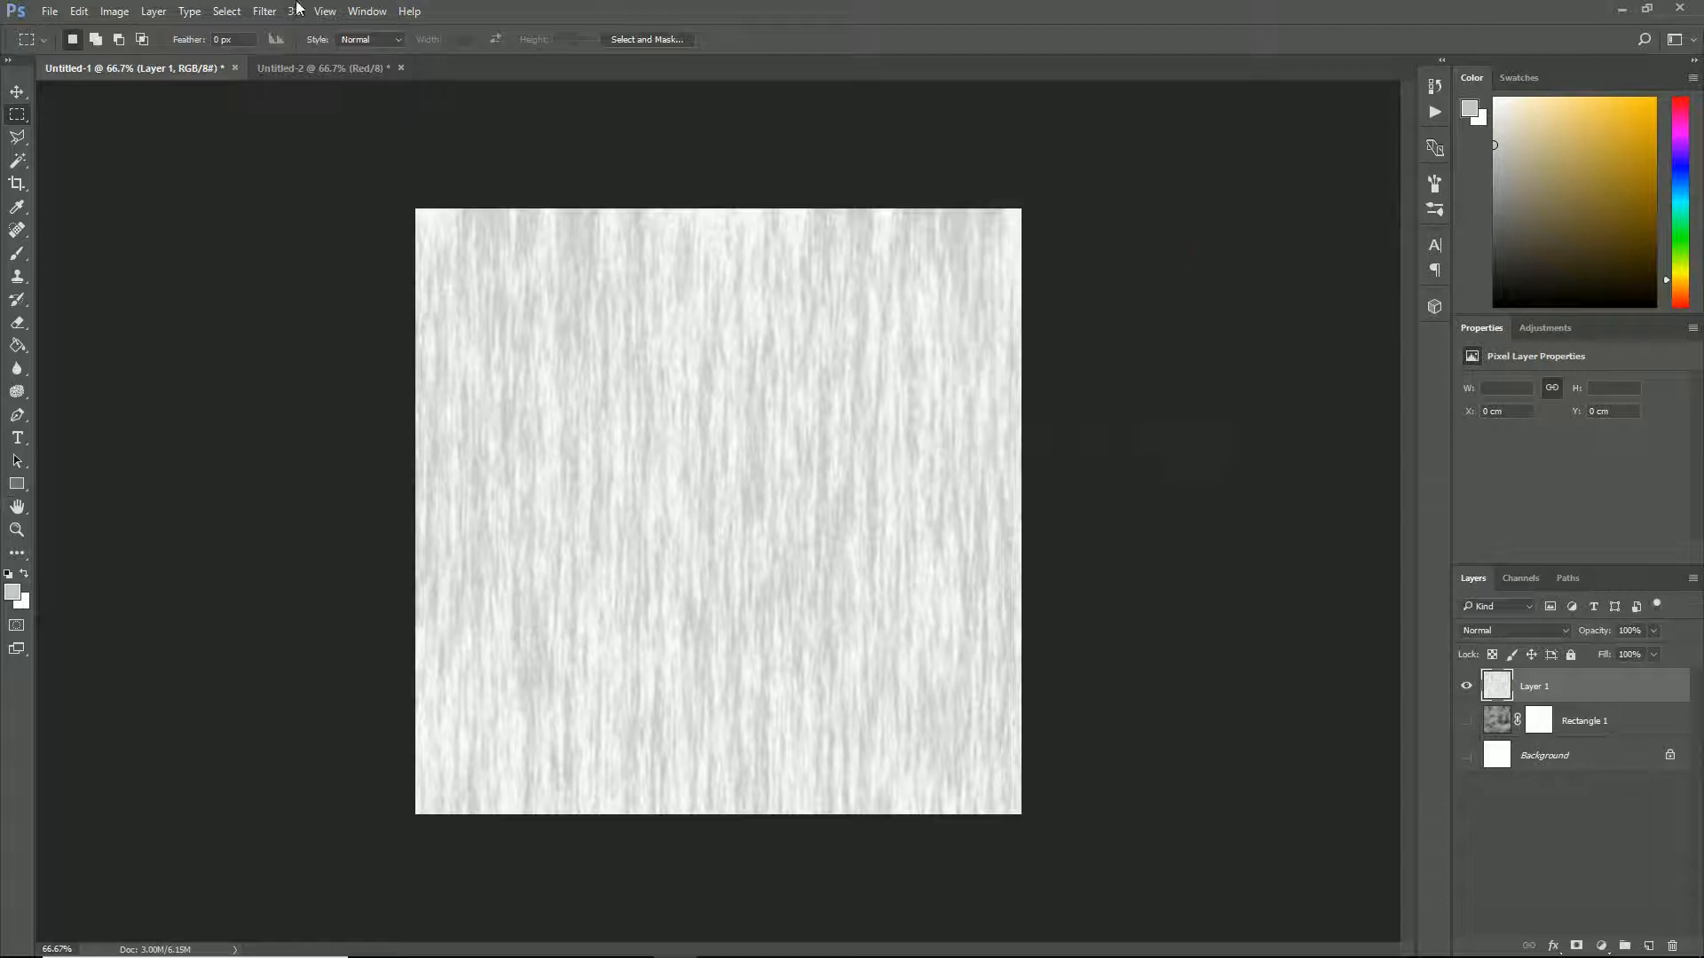
- Apply a Motion Blur to the fiber layer with an angle of 0° and a distance of 10 pixels
click(265, 11)
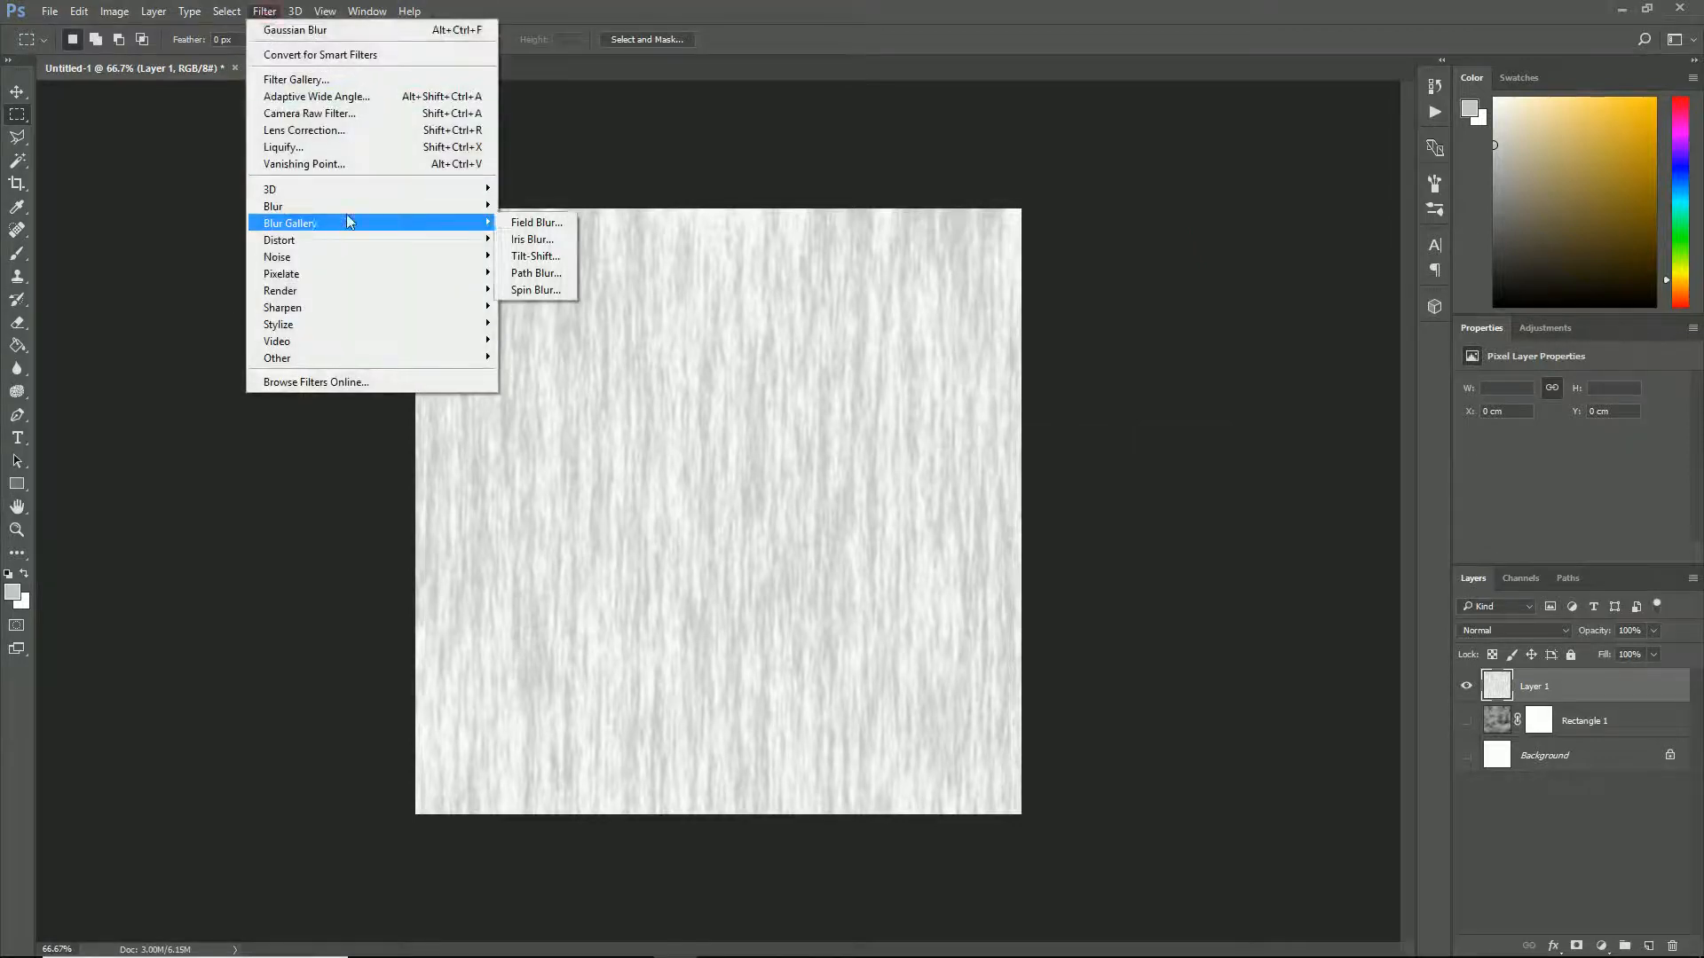
mouse_move(444, 223)
click(540, 306)
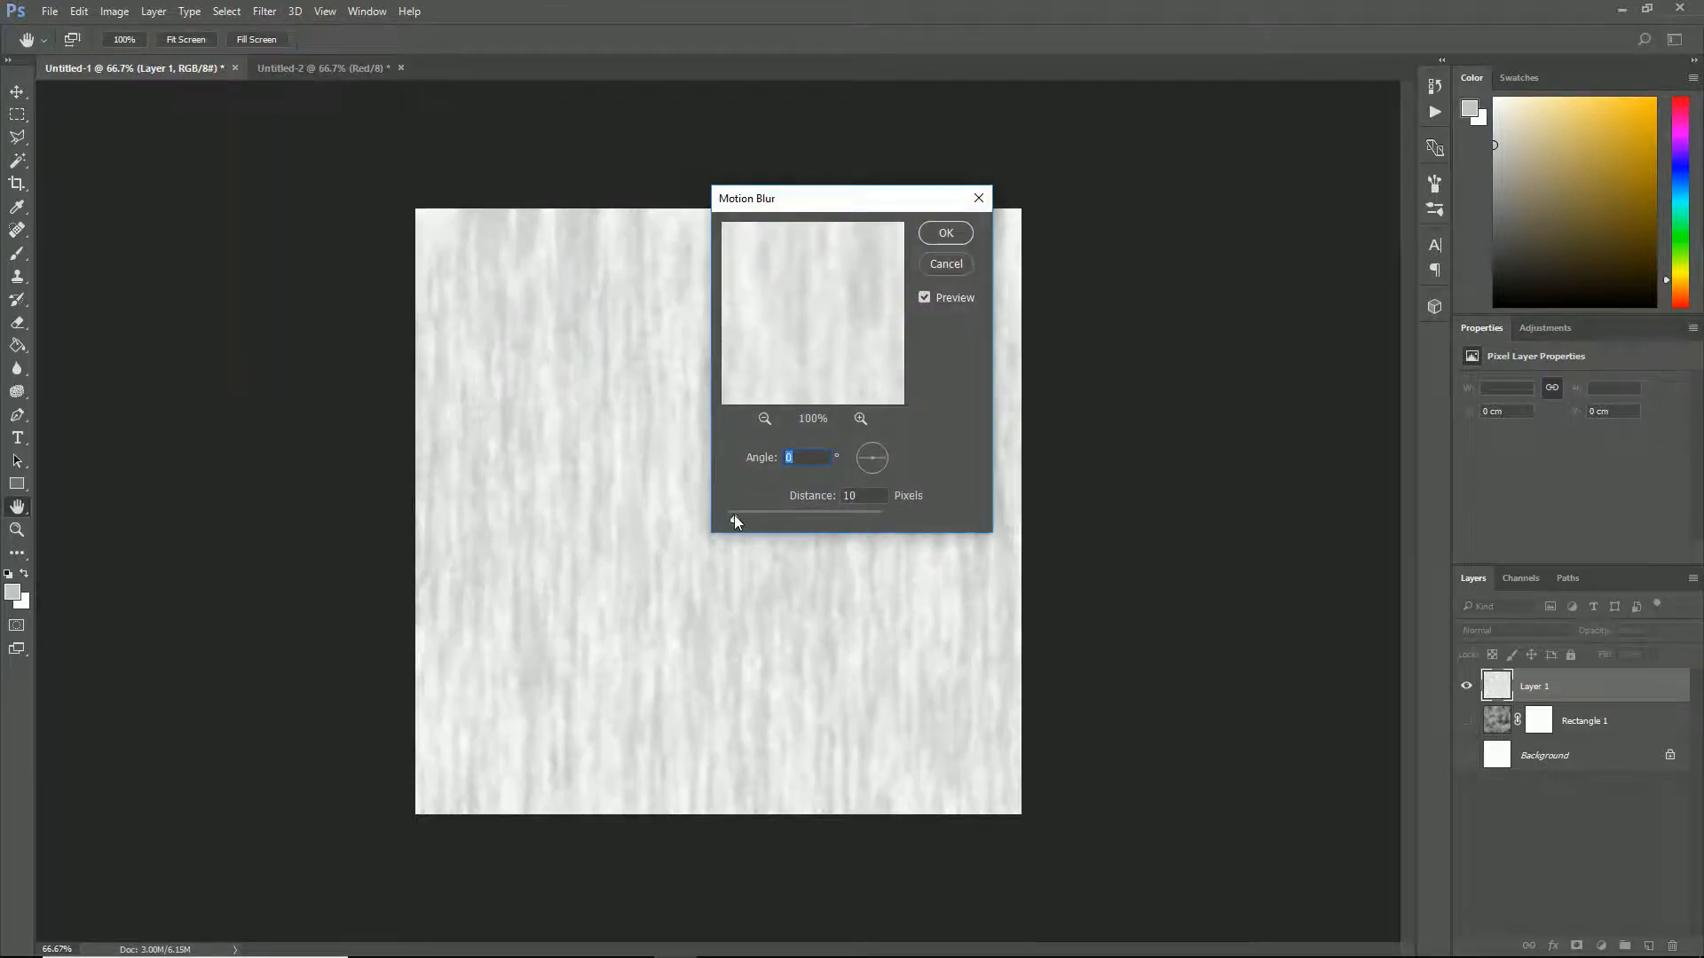
click(946, 235)
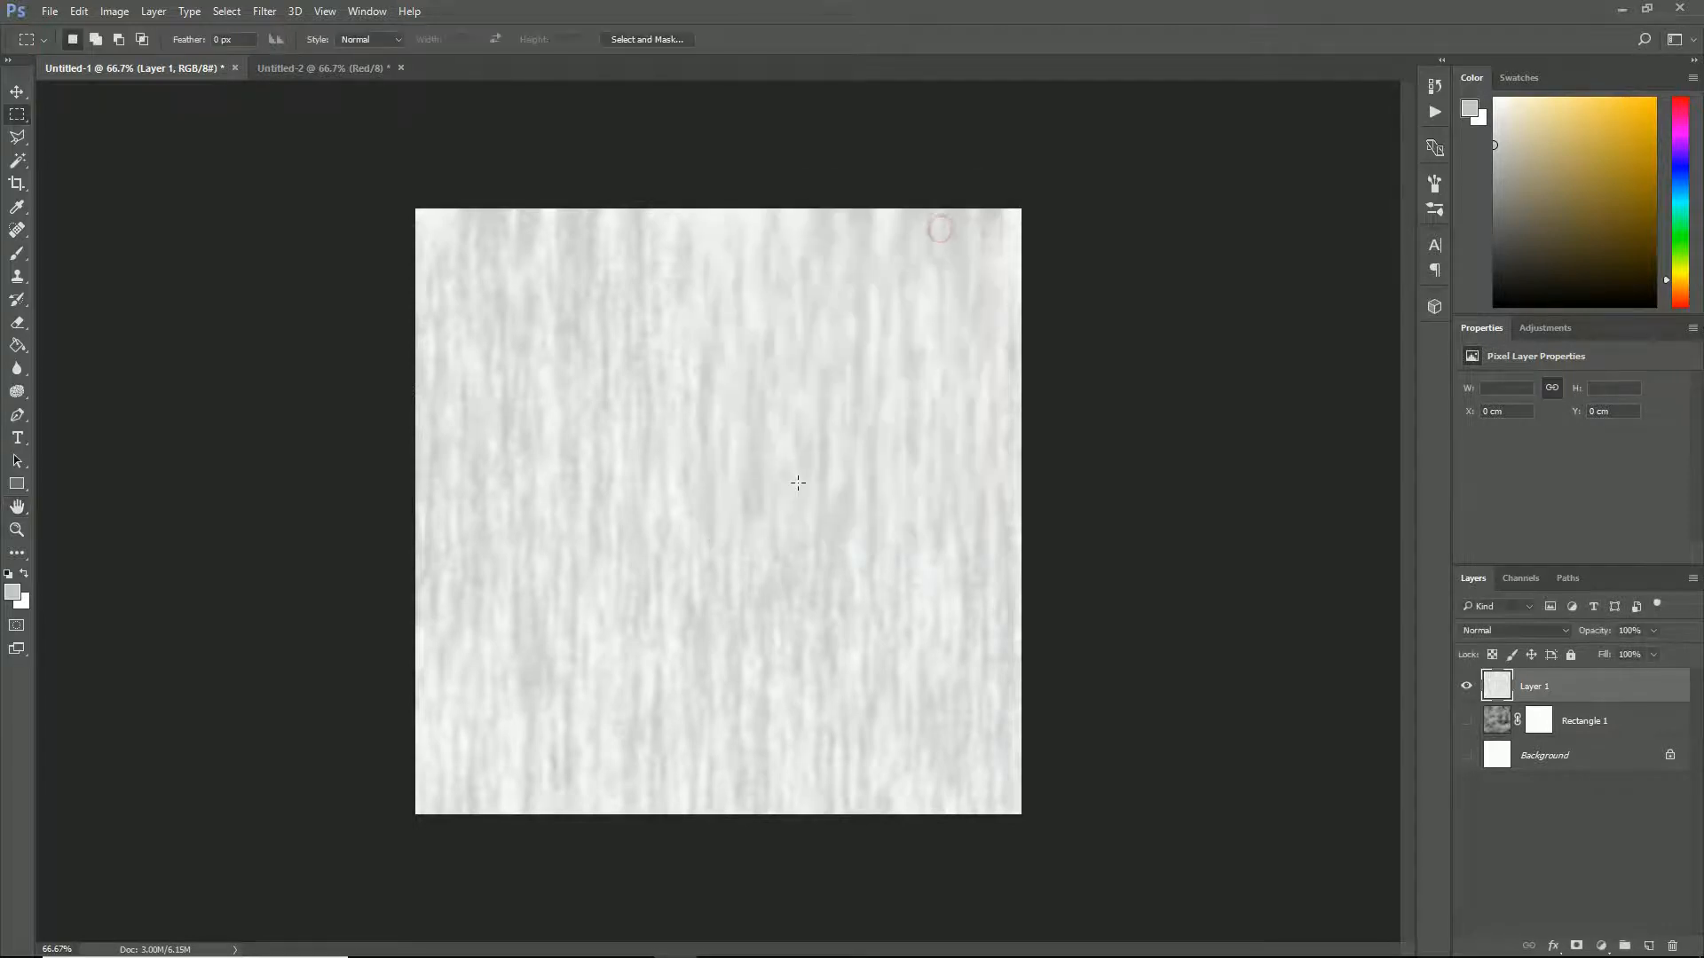
- Apply a second Motion Blur to the fiber layer at 0° with a somewhat longer distance
click(263, 12)
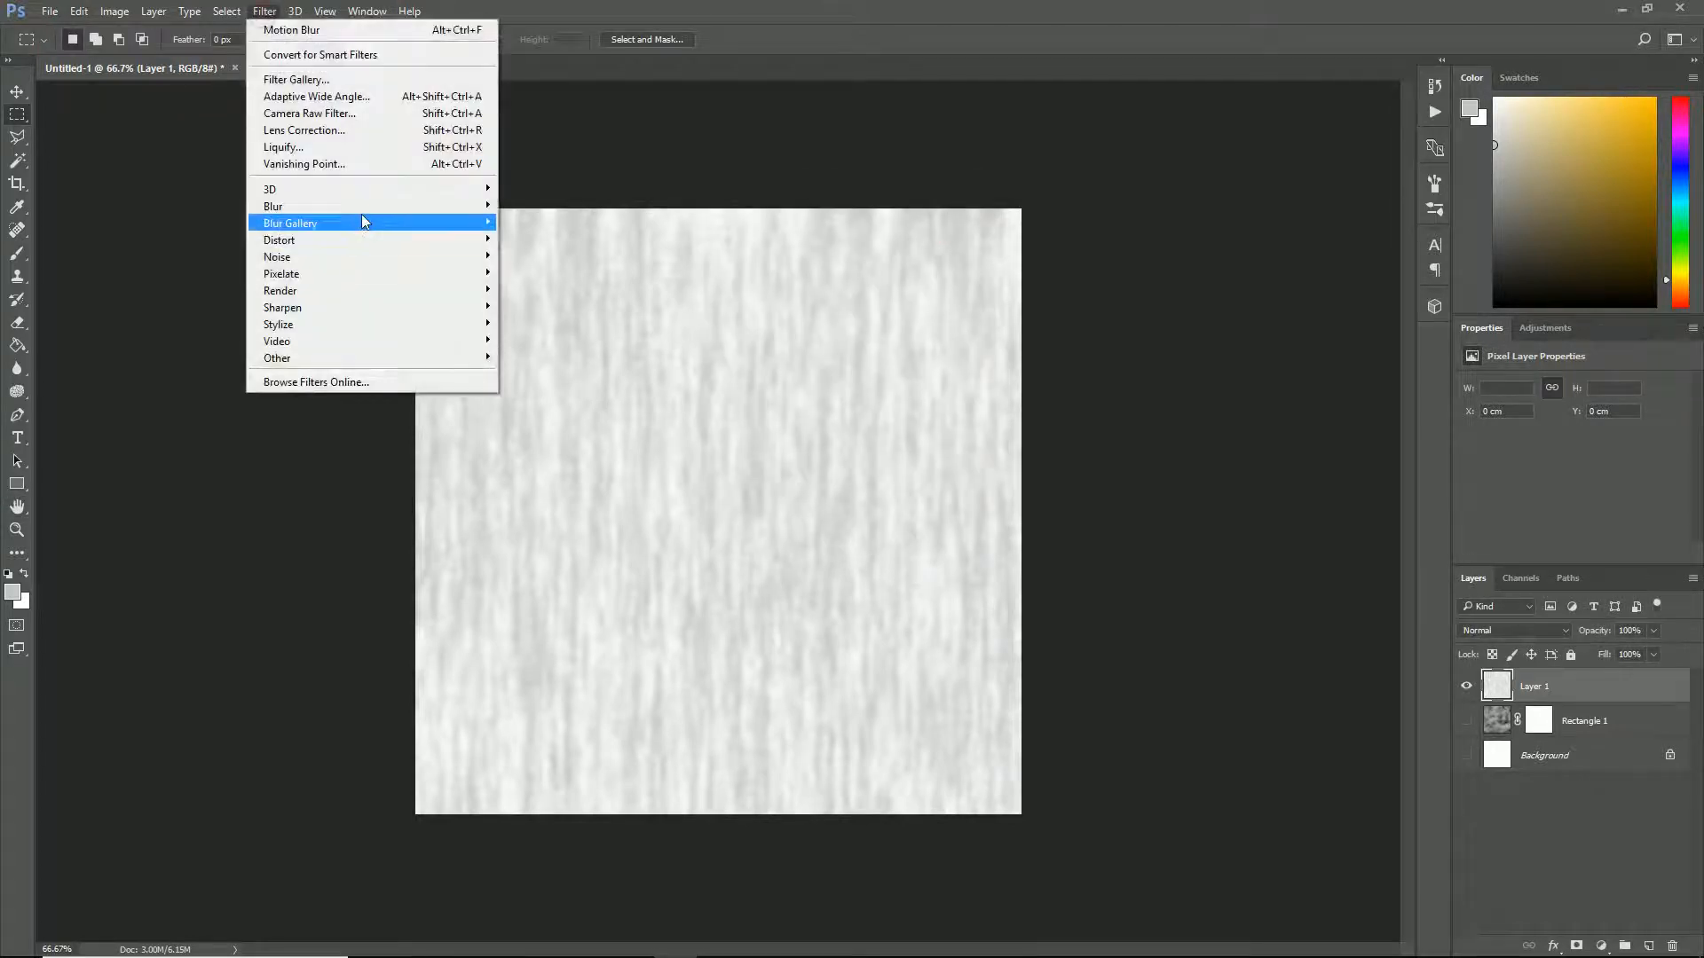
click(364, 210)
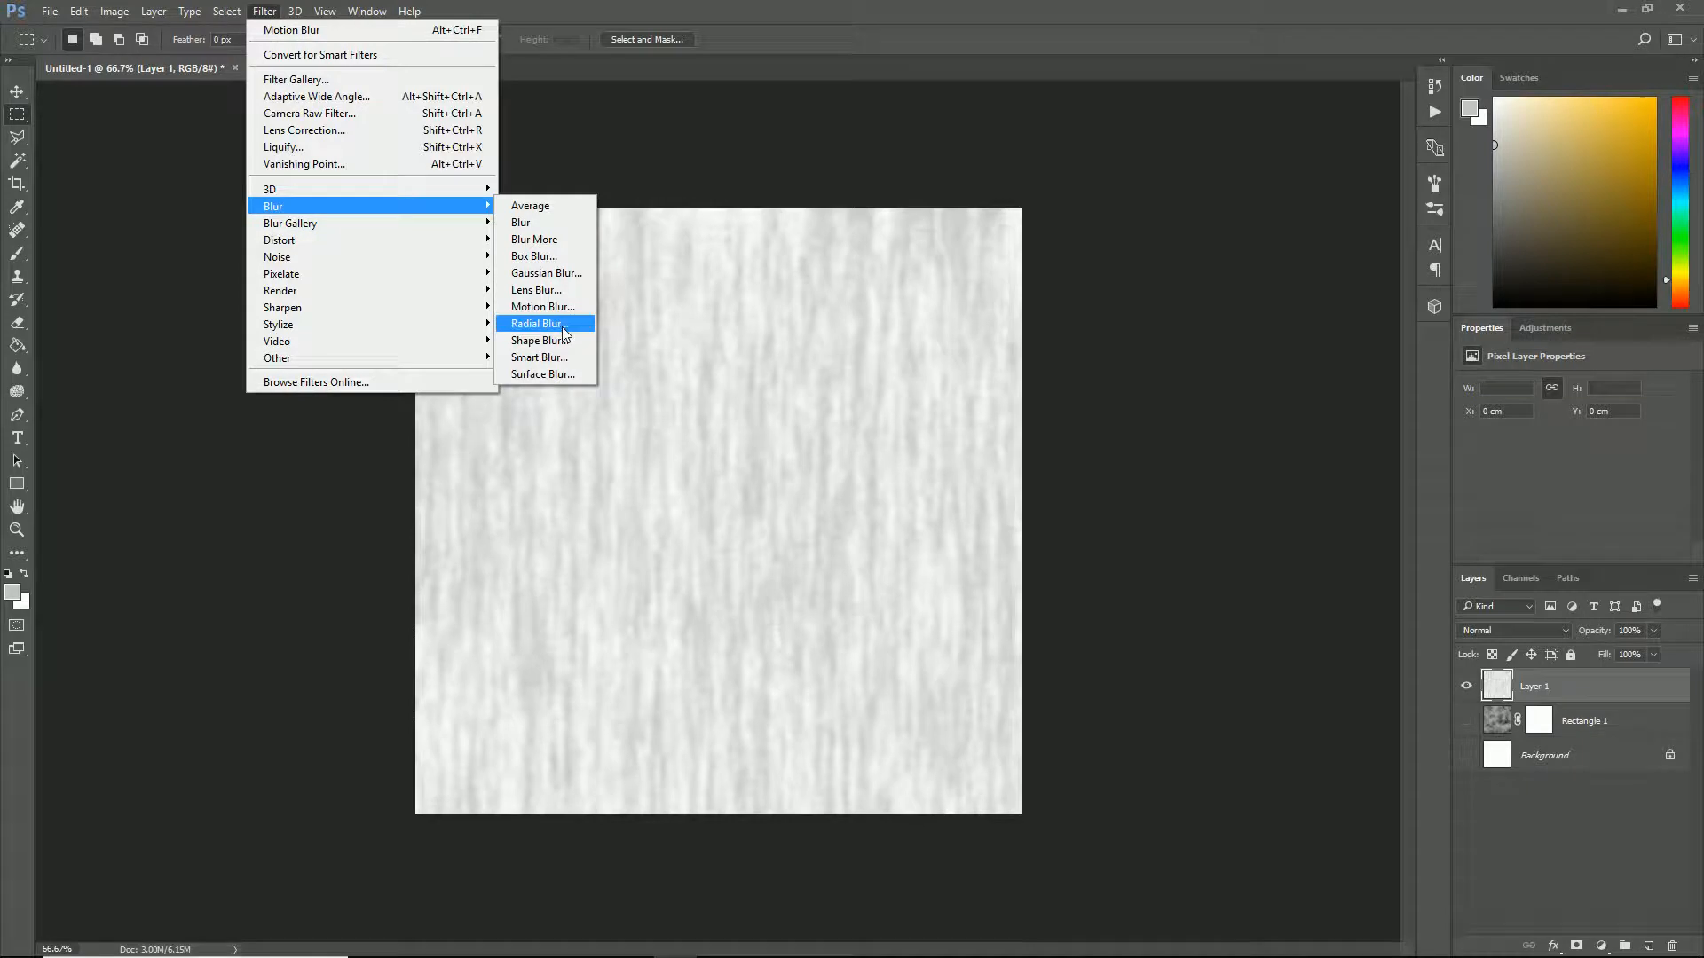
click(542, 307)
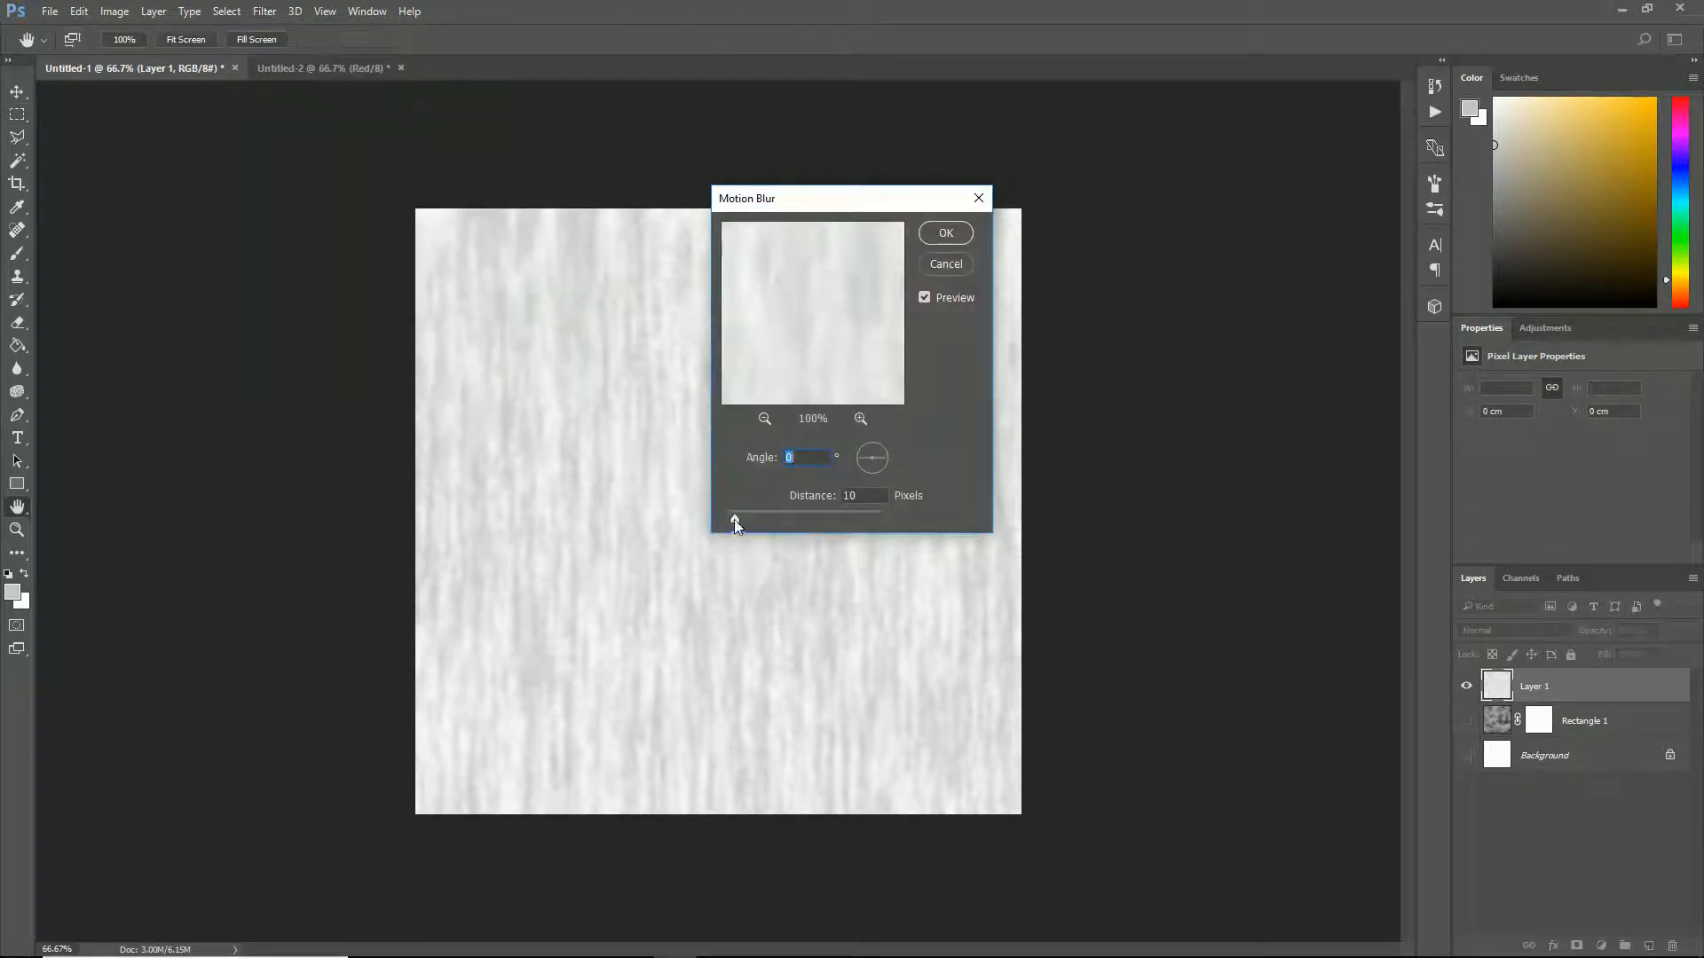
drag(733, 519, 742, 520)
click(946, 234)
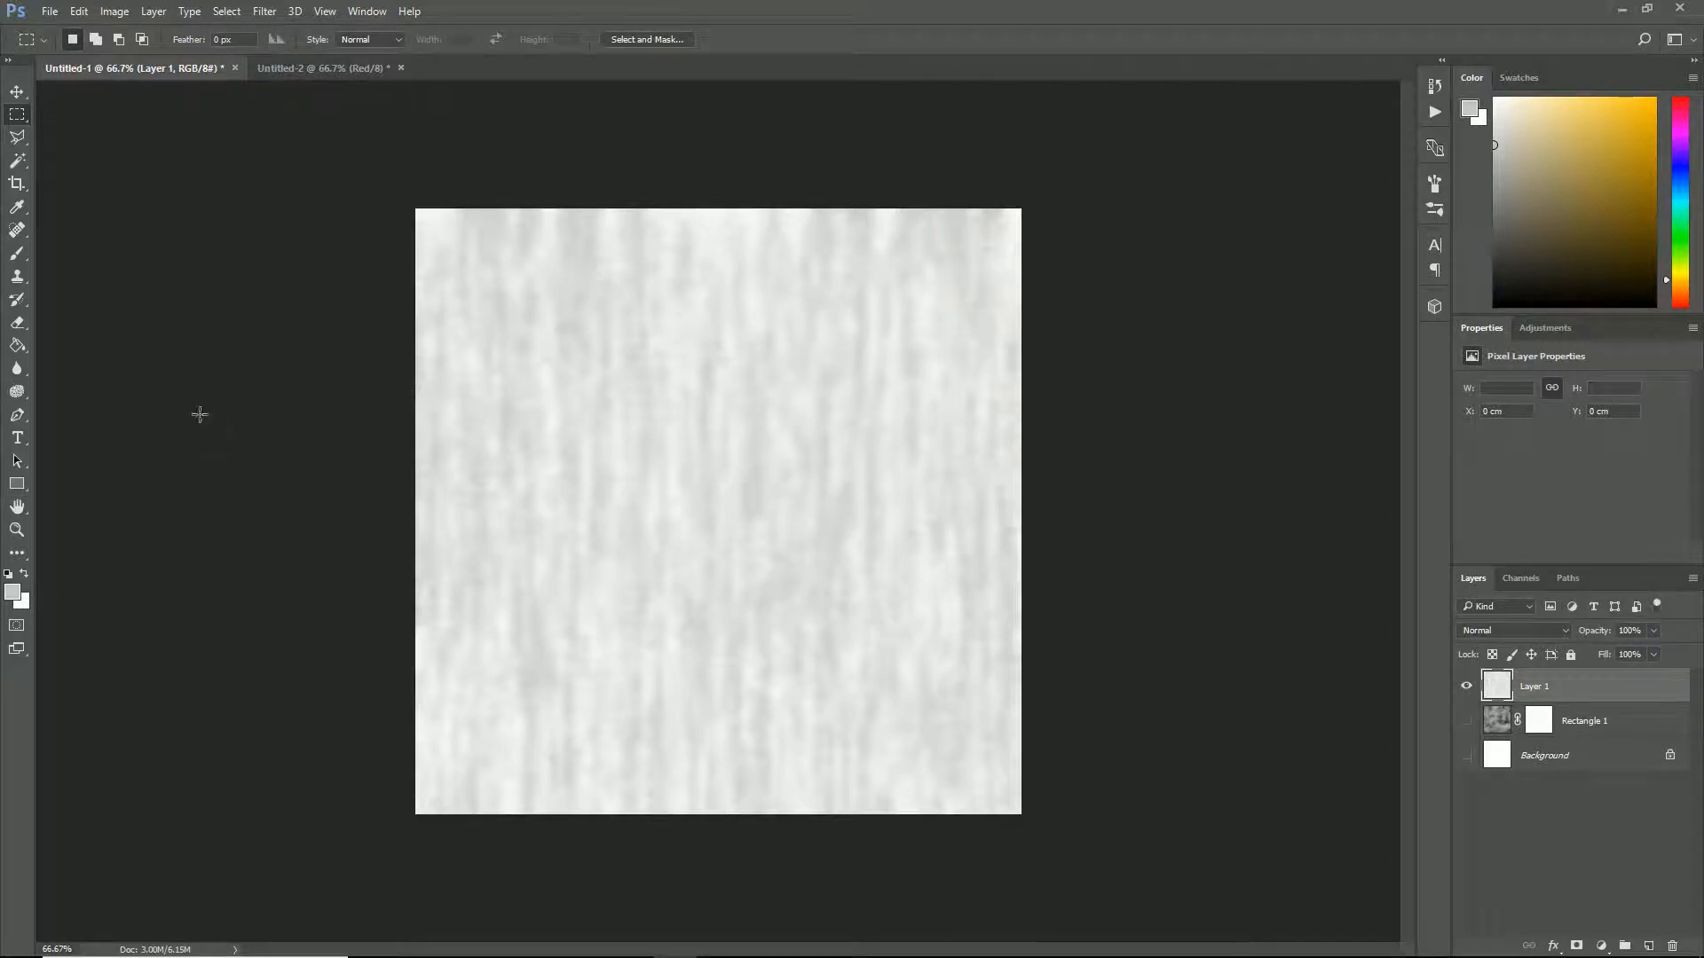
- Apply a Brightness/Contrast adjustment to the fiber layer with brightness -32 and contrast 63
click(260, 13)
mouse_move(153, 10)
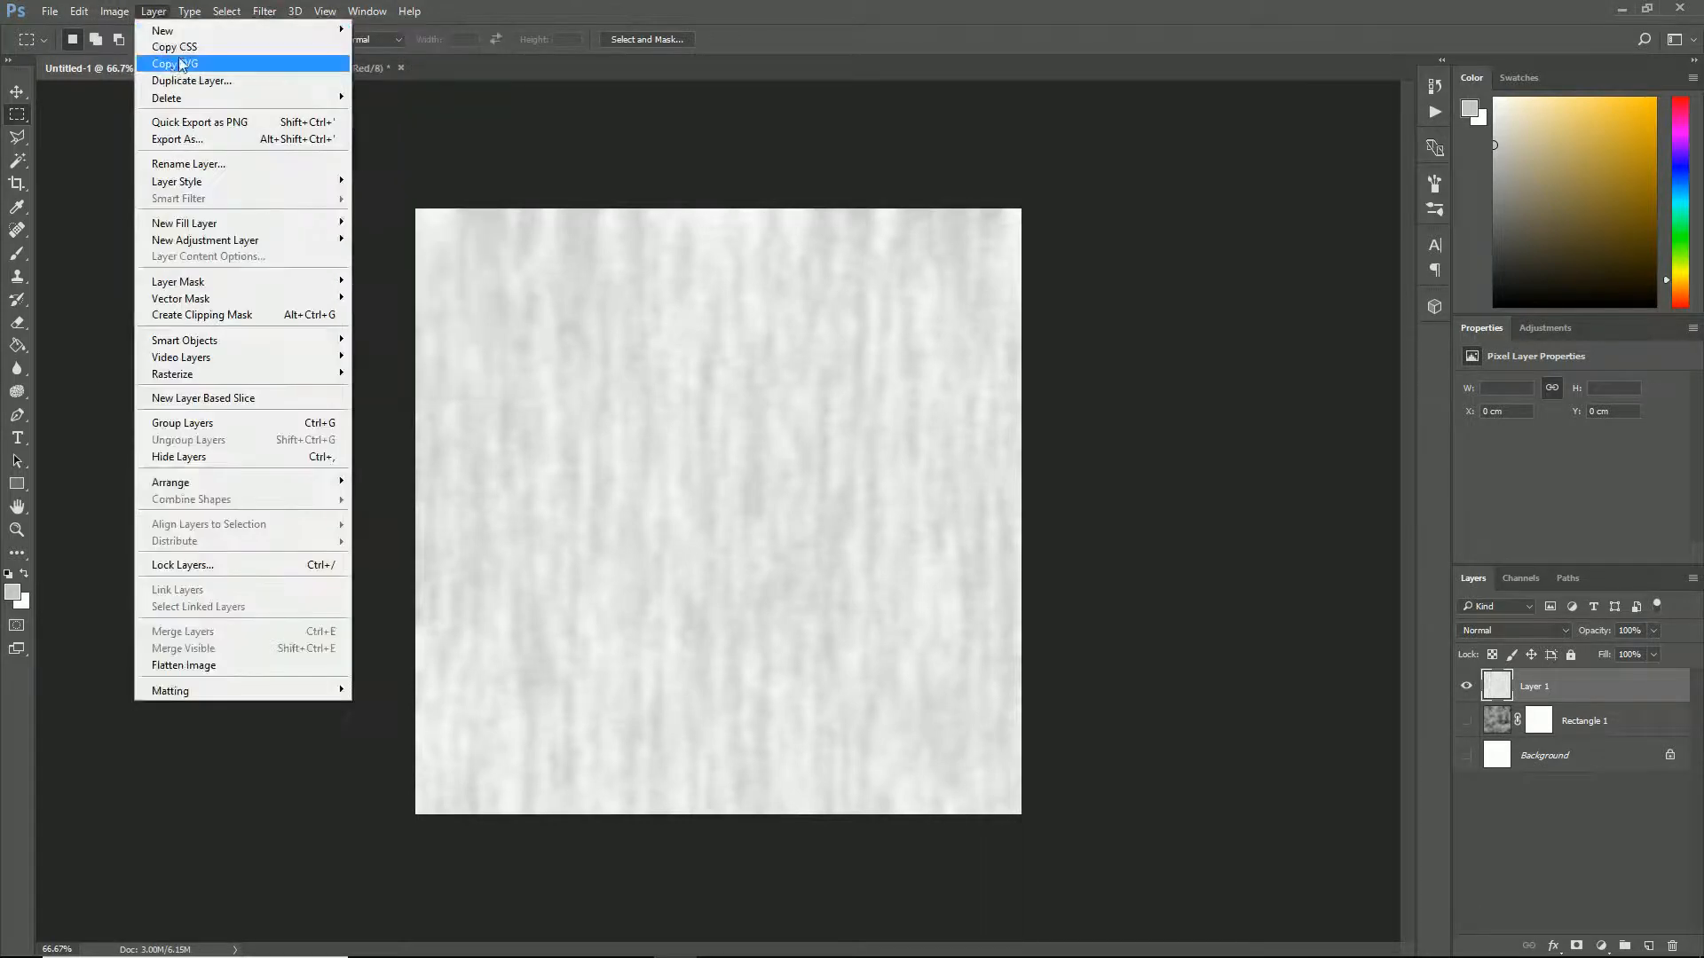
mouse_move(142, 55)
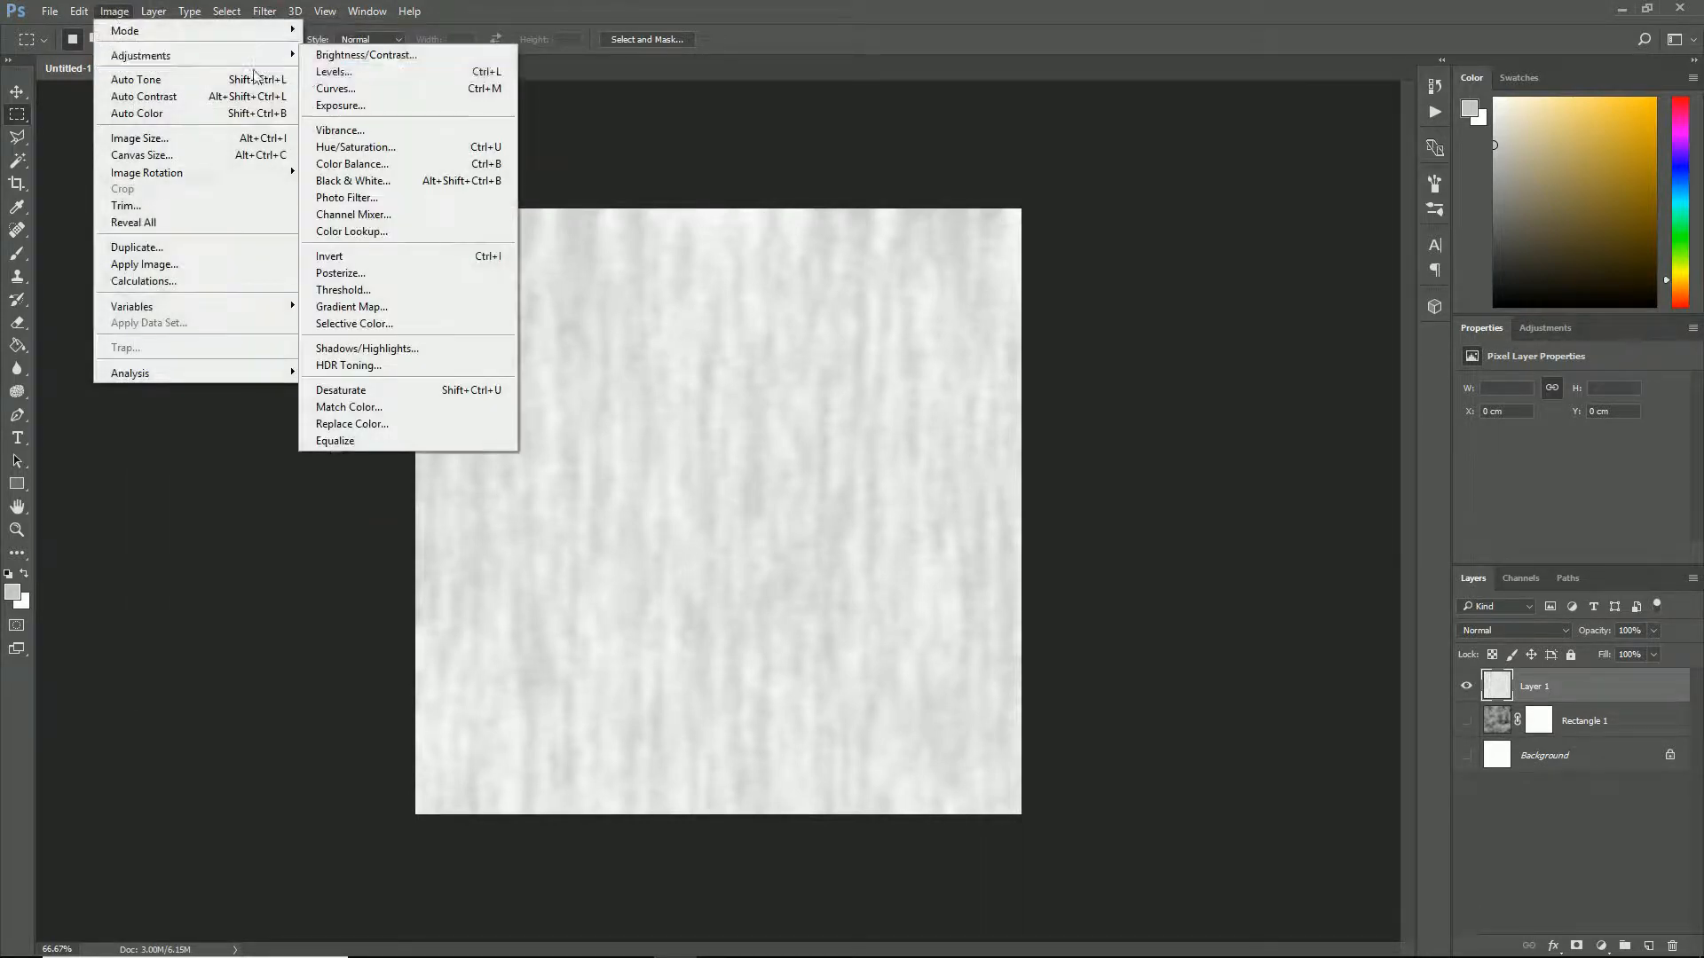
click(311, 55)
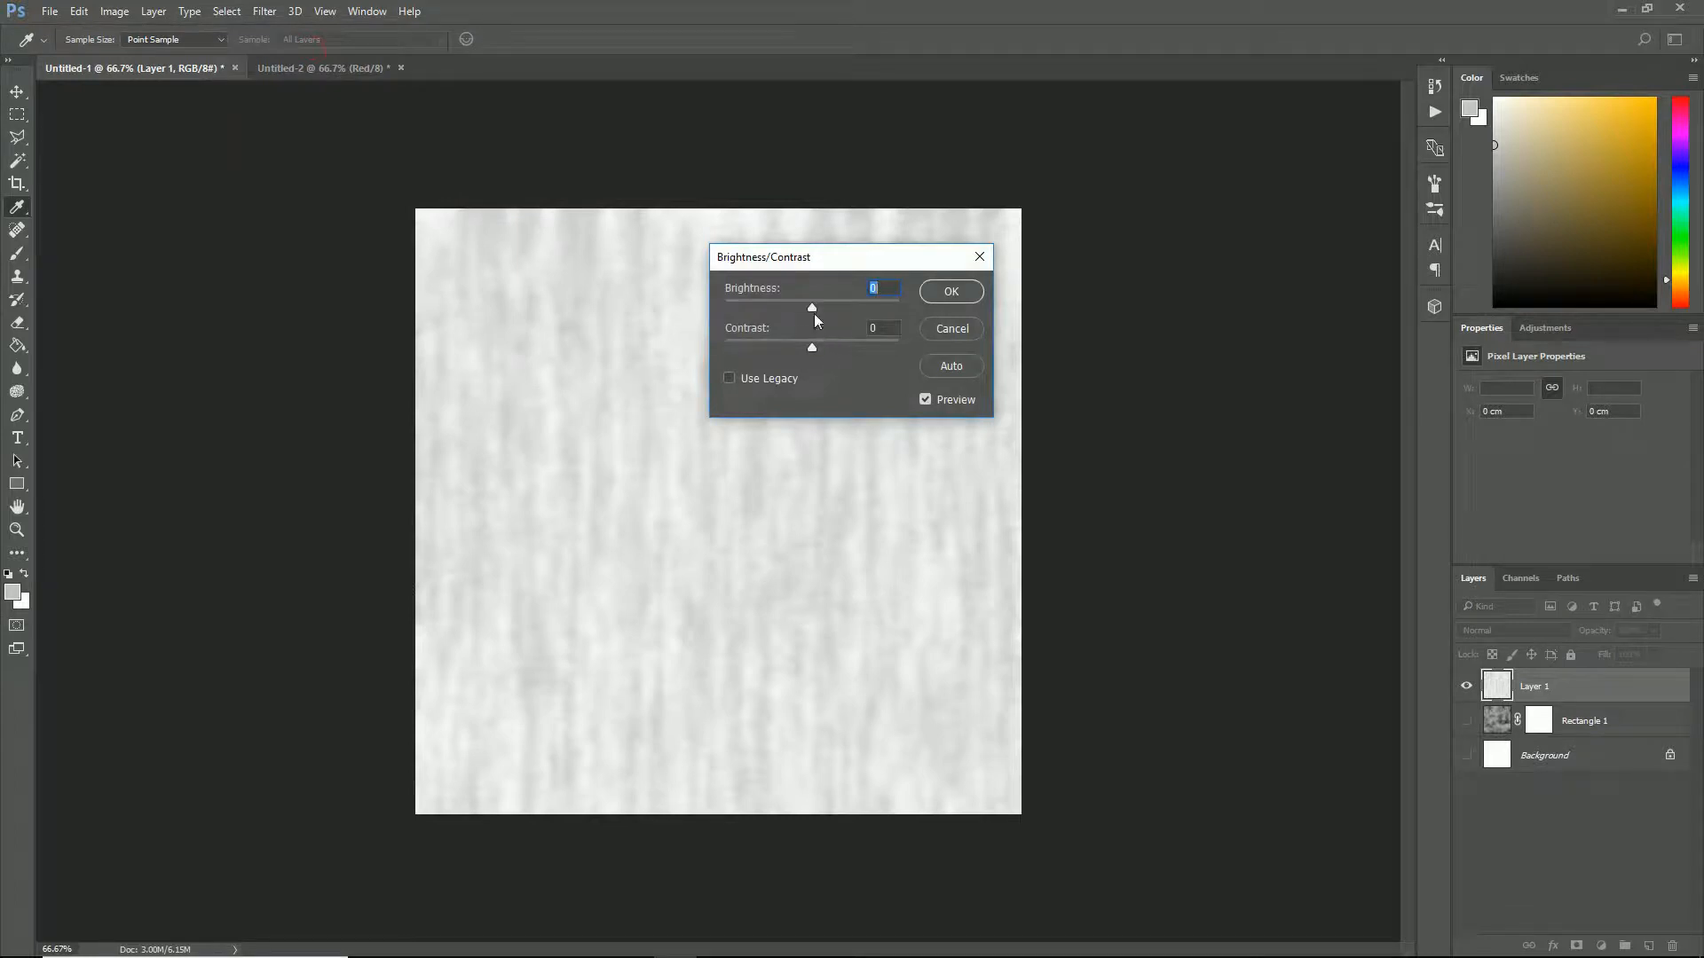
drag(810, 306, 785, 309)
drag(784, 307, 844, 350)
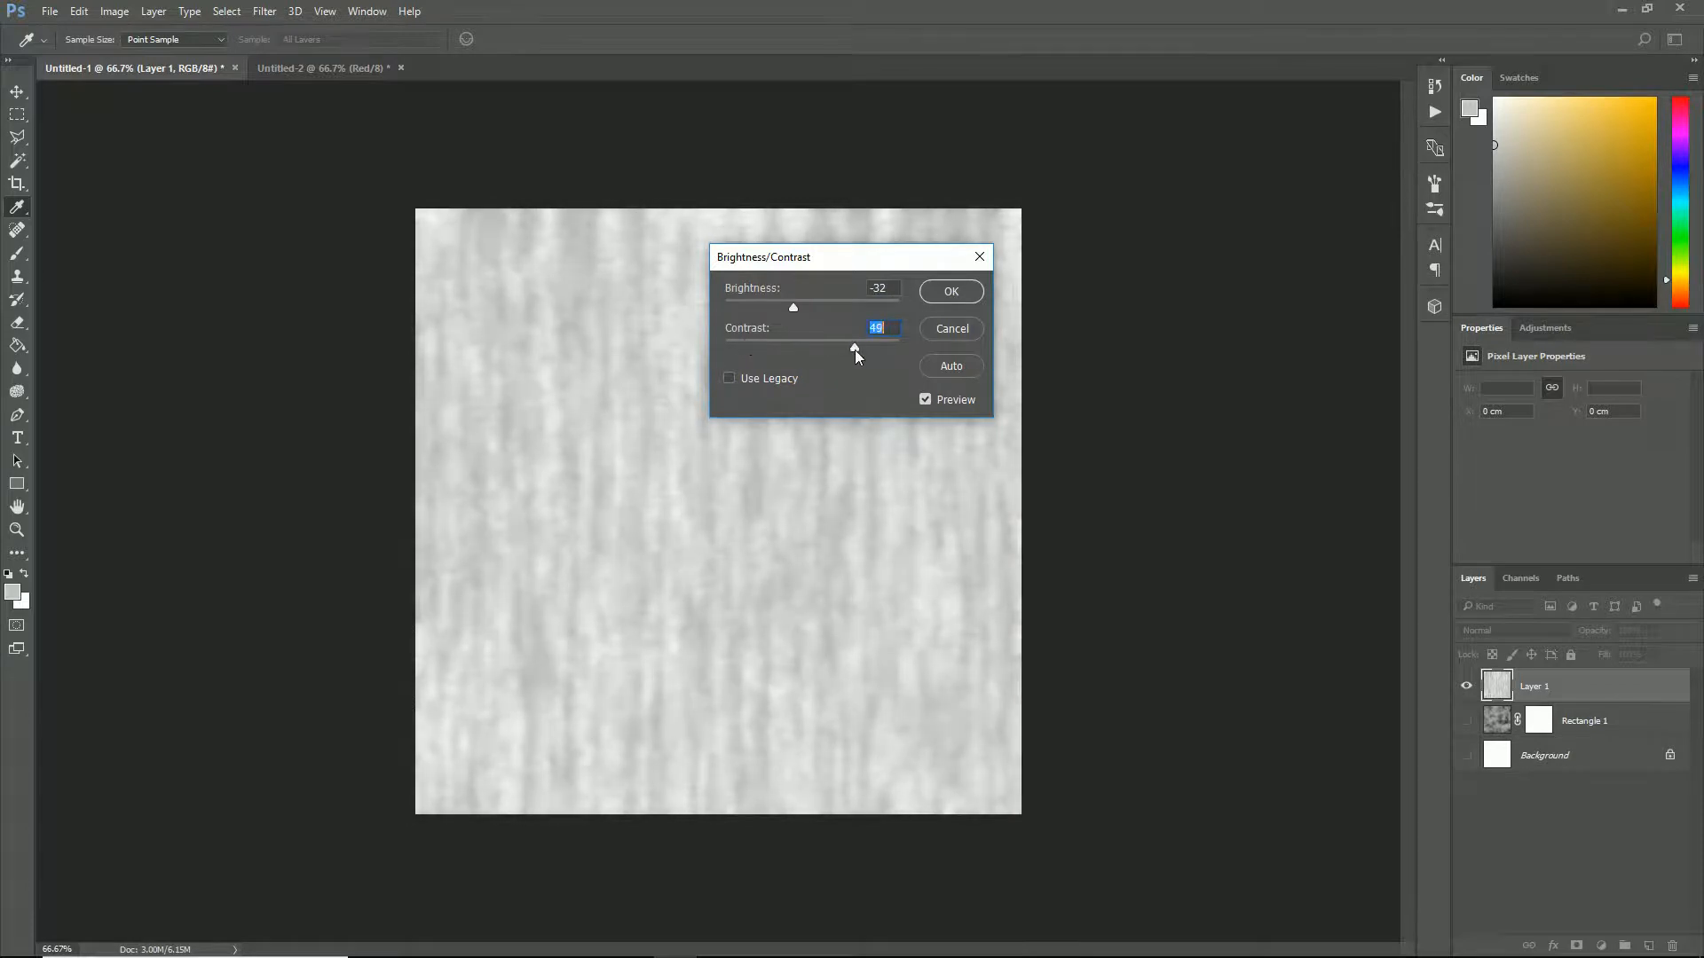
click(946, 299)
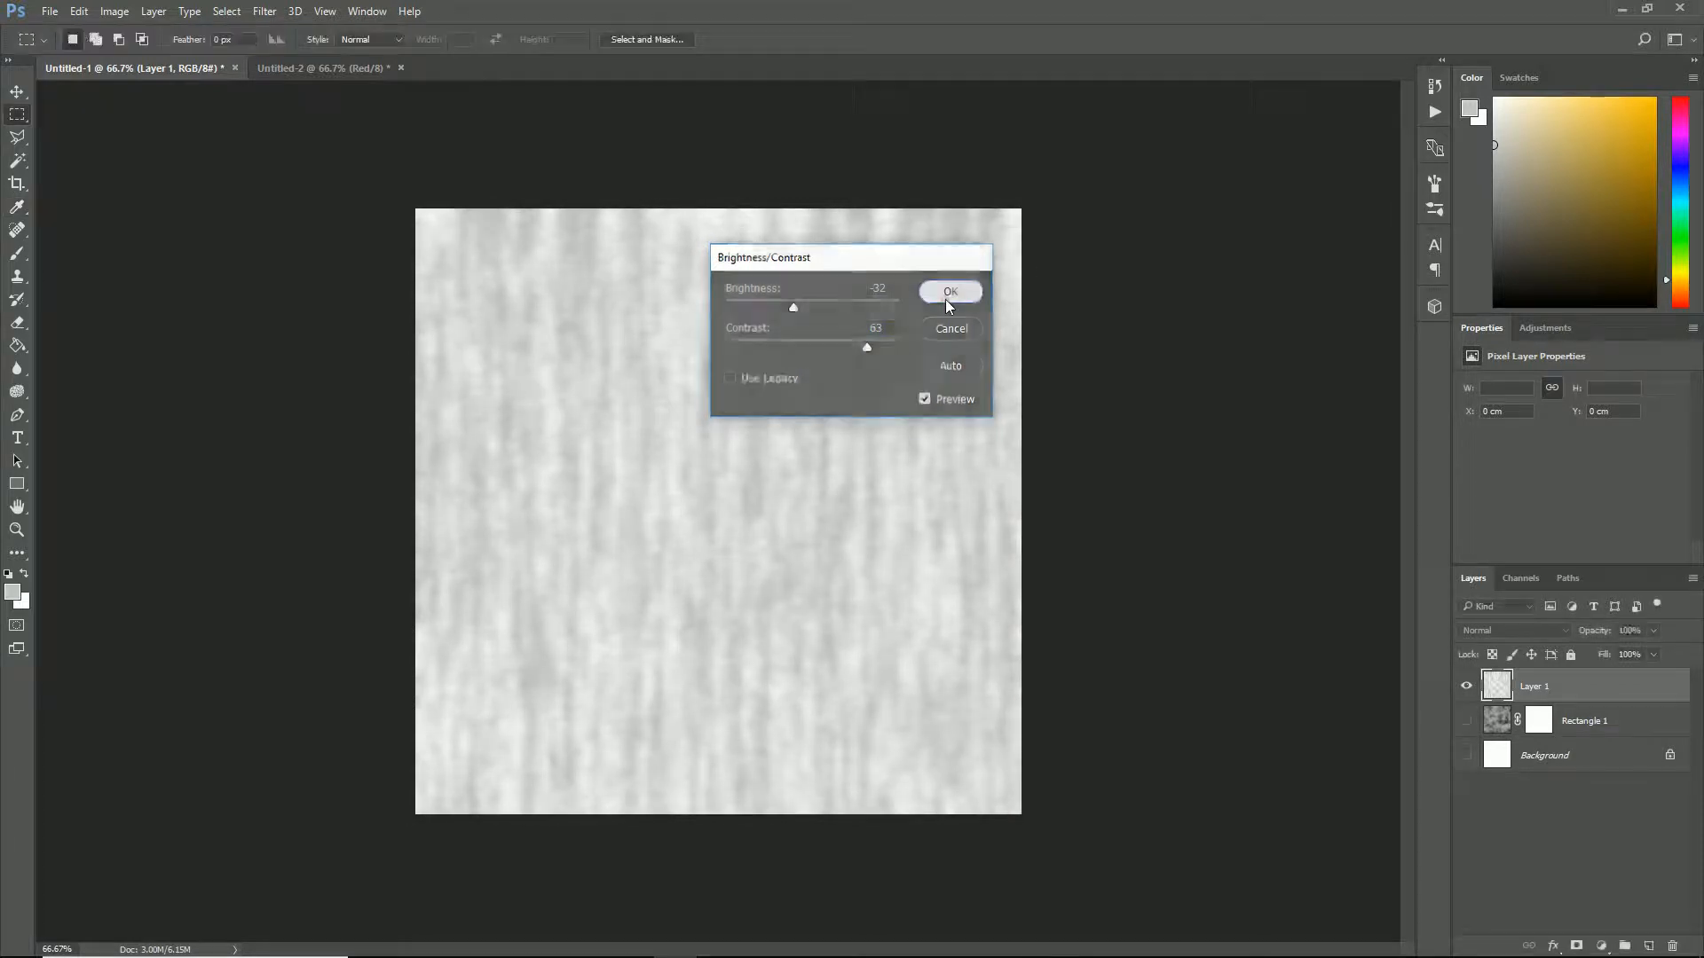
- Copy the entire Green channel of the fiber image and paste it into the Green channel of Untitled-2
click(1530, 579)
click(1520, 679)
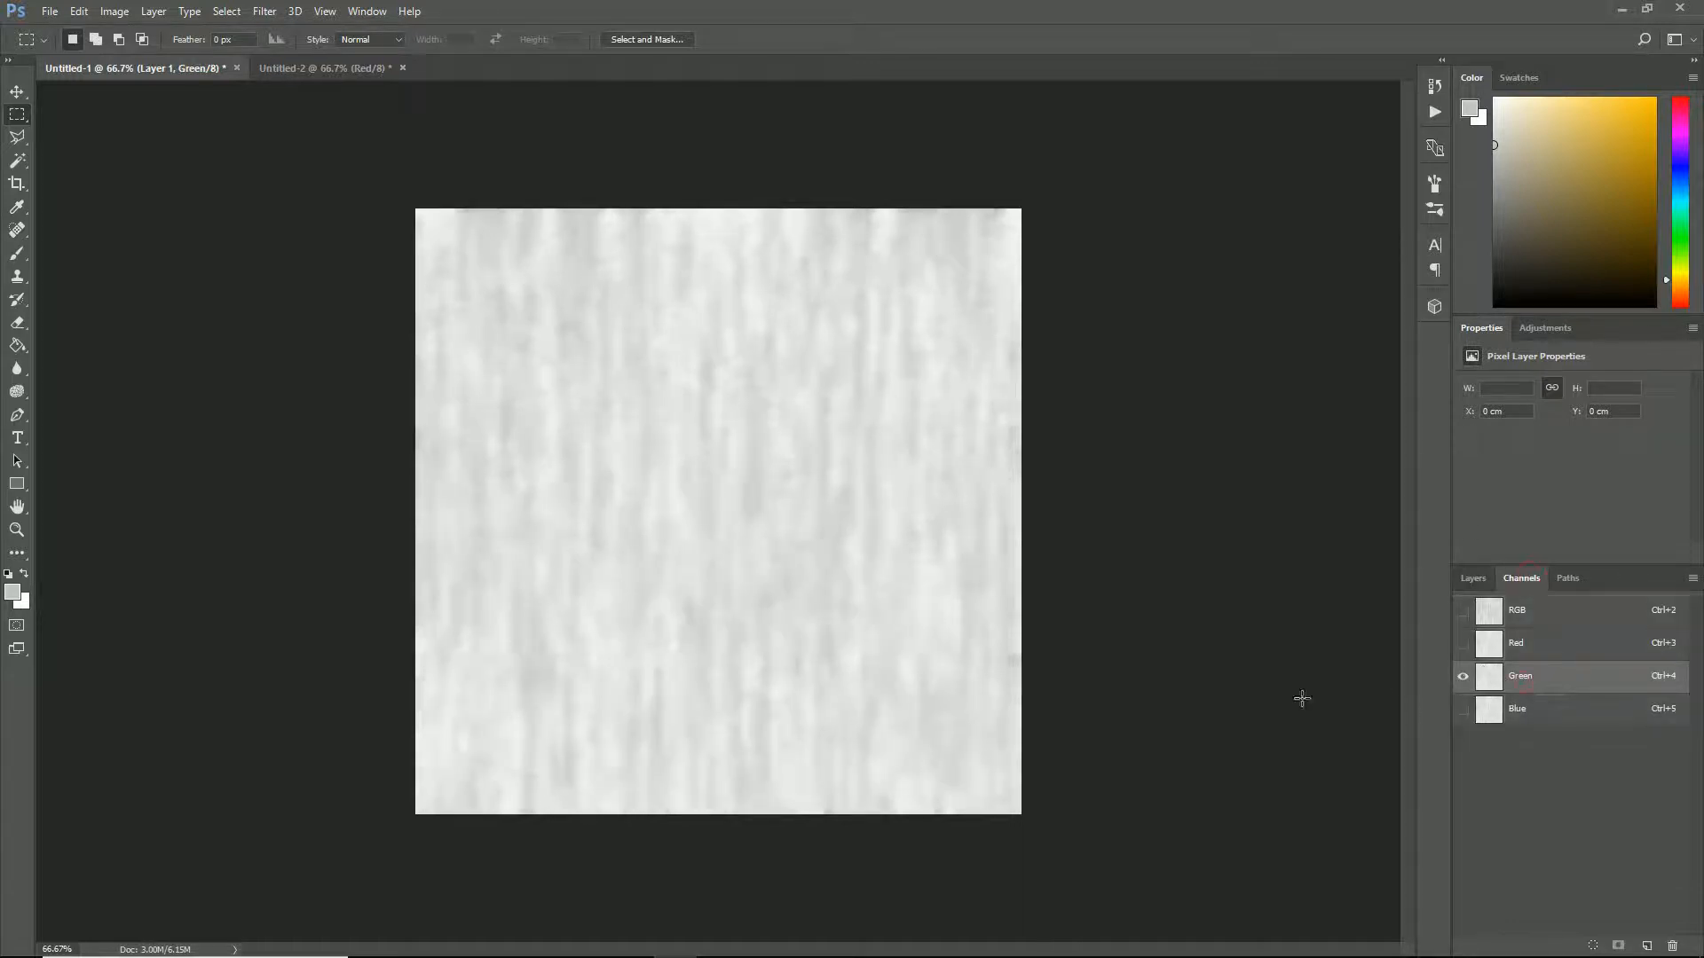
drag(331, 153, 1246, 909)
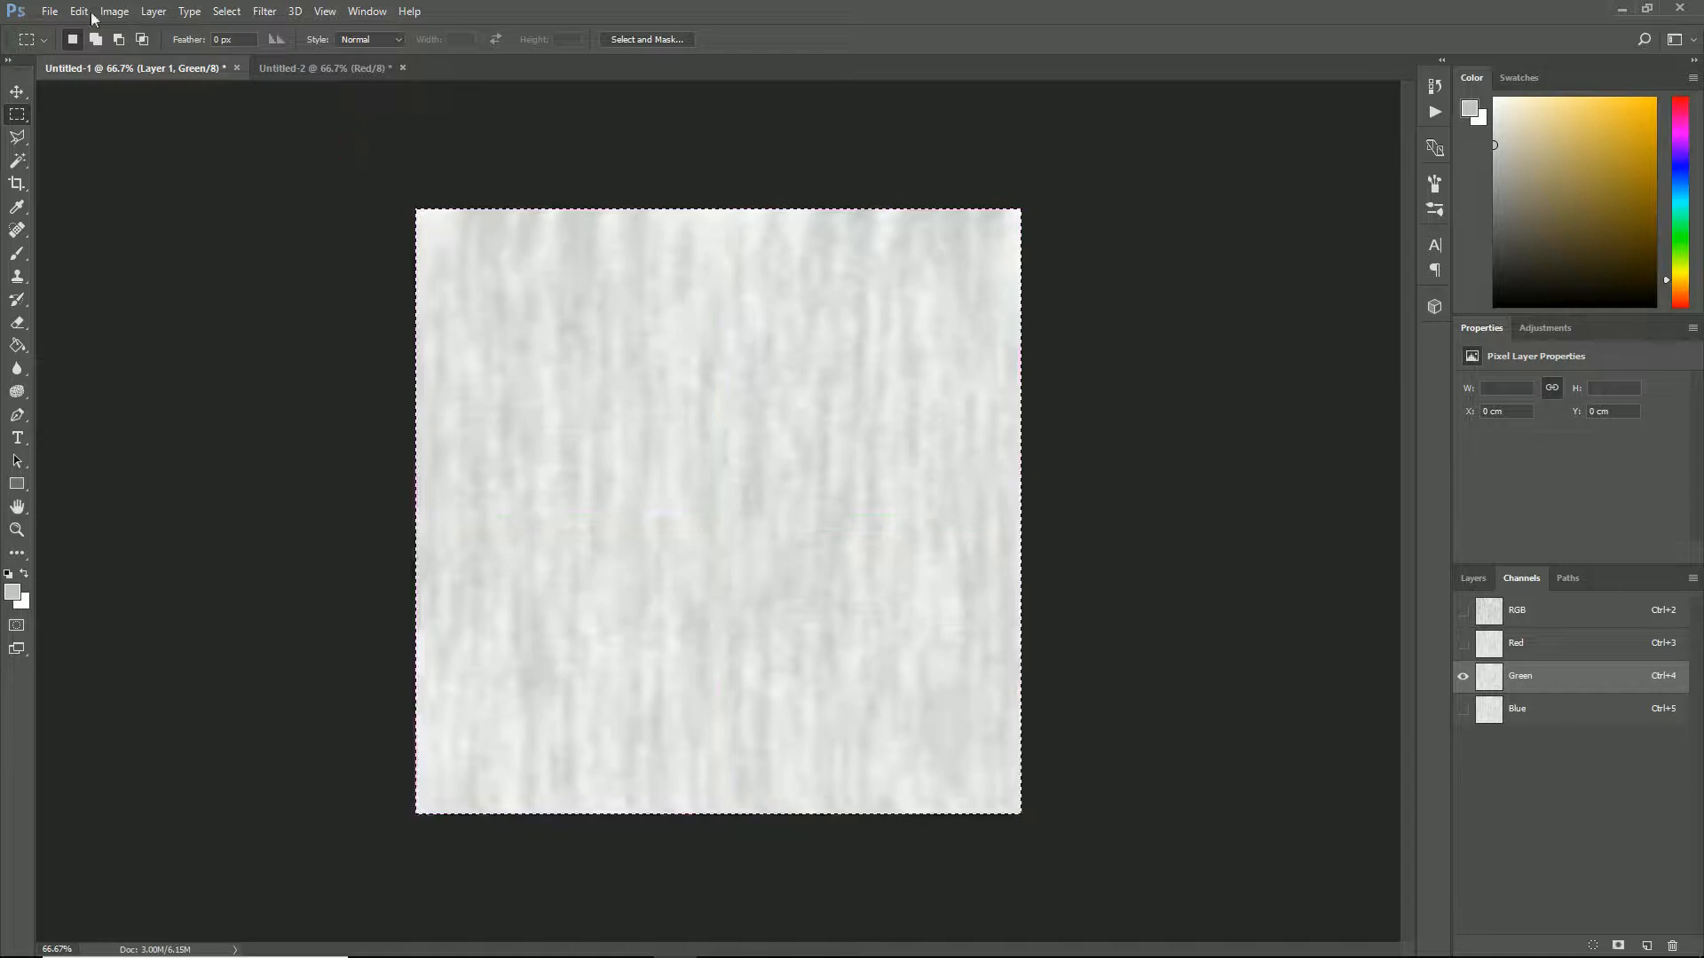
click(319, 72)
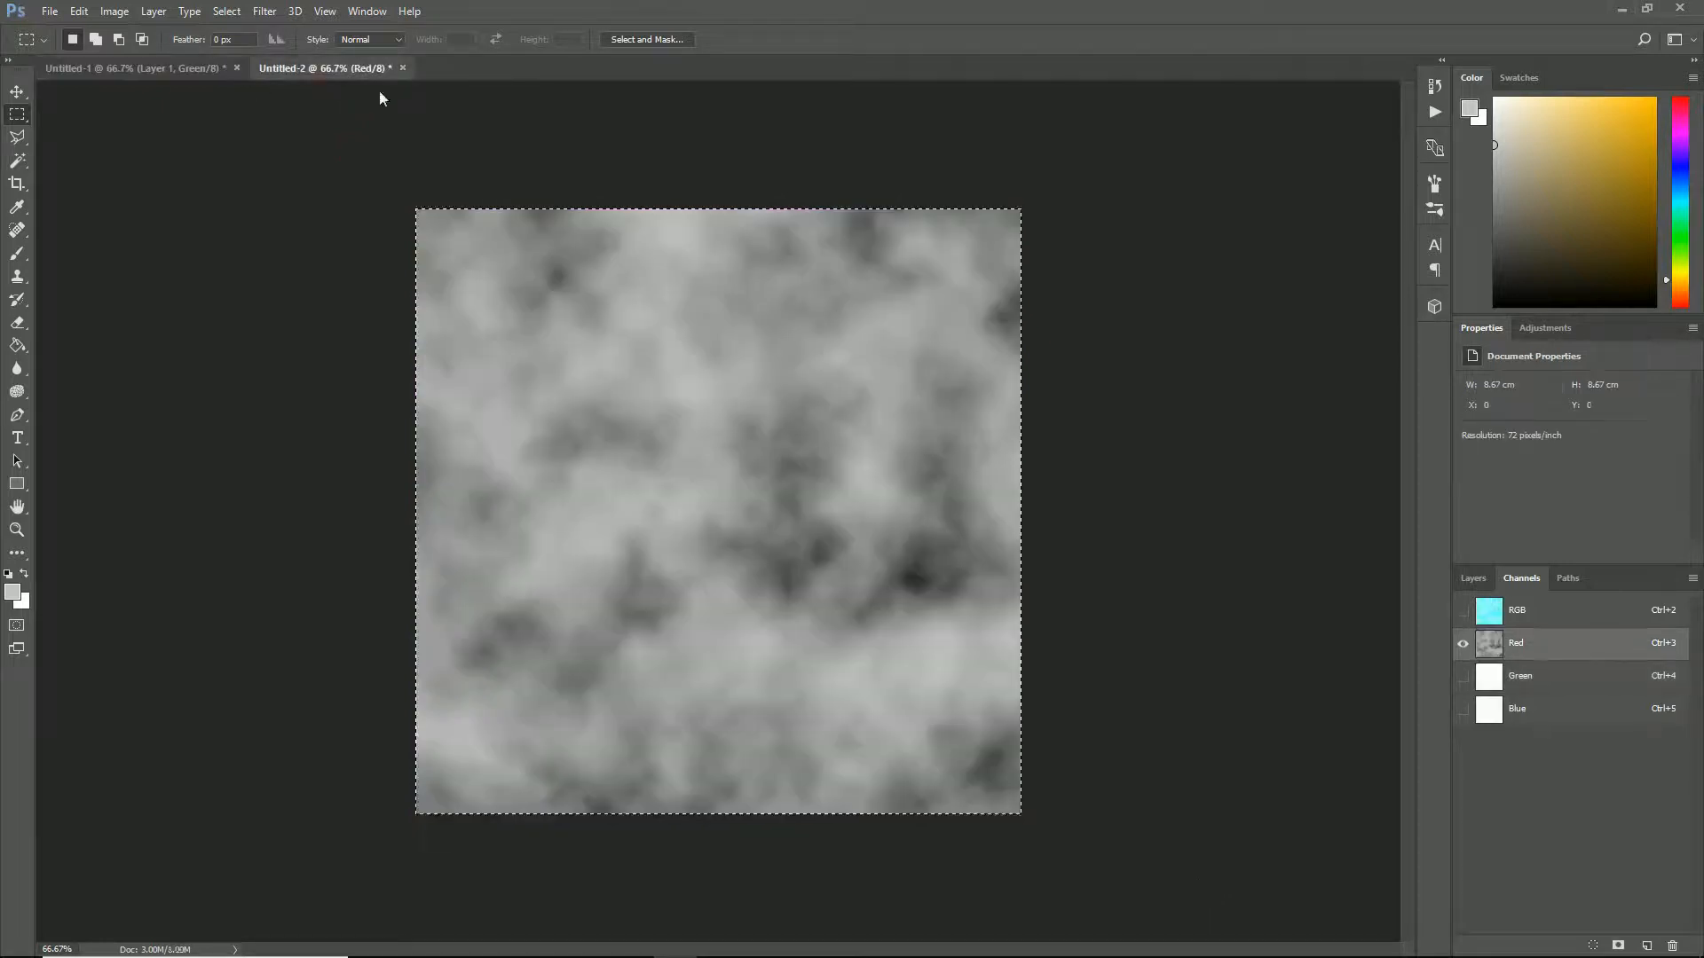
click(1584, 678)
key(ctrl+v)
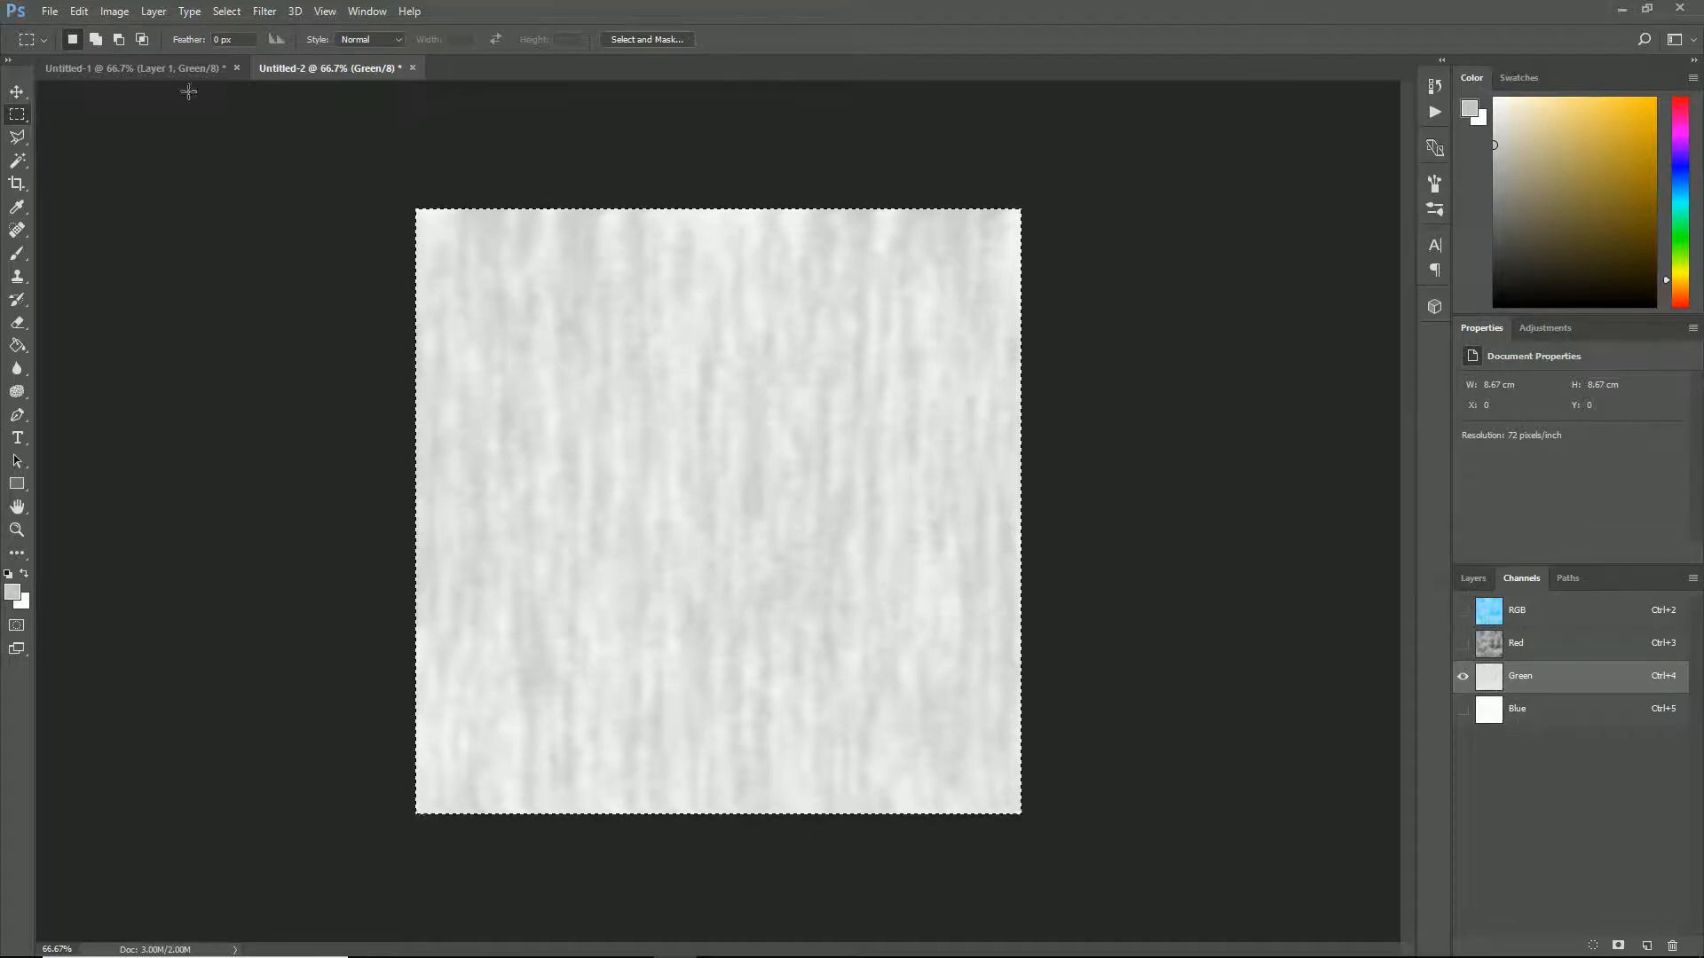
- Return to Untitled-1 with all RGB channels shown, hide the fiber layer and add a new empty layer
click(171, 73)
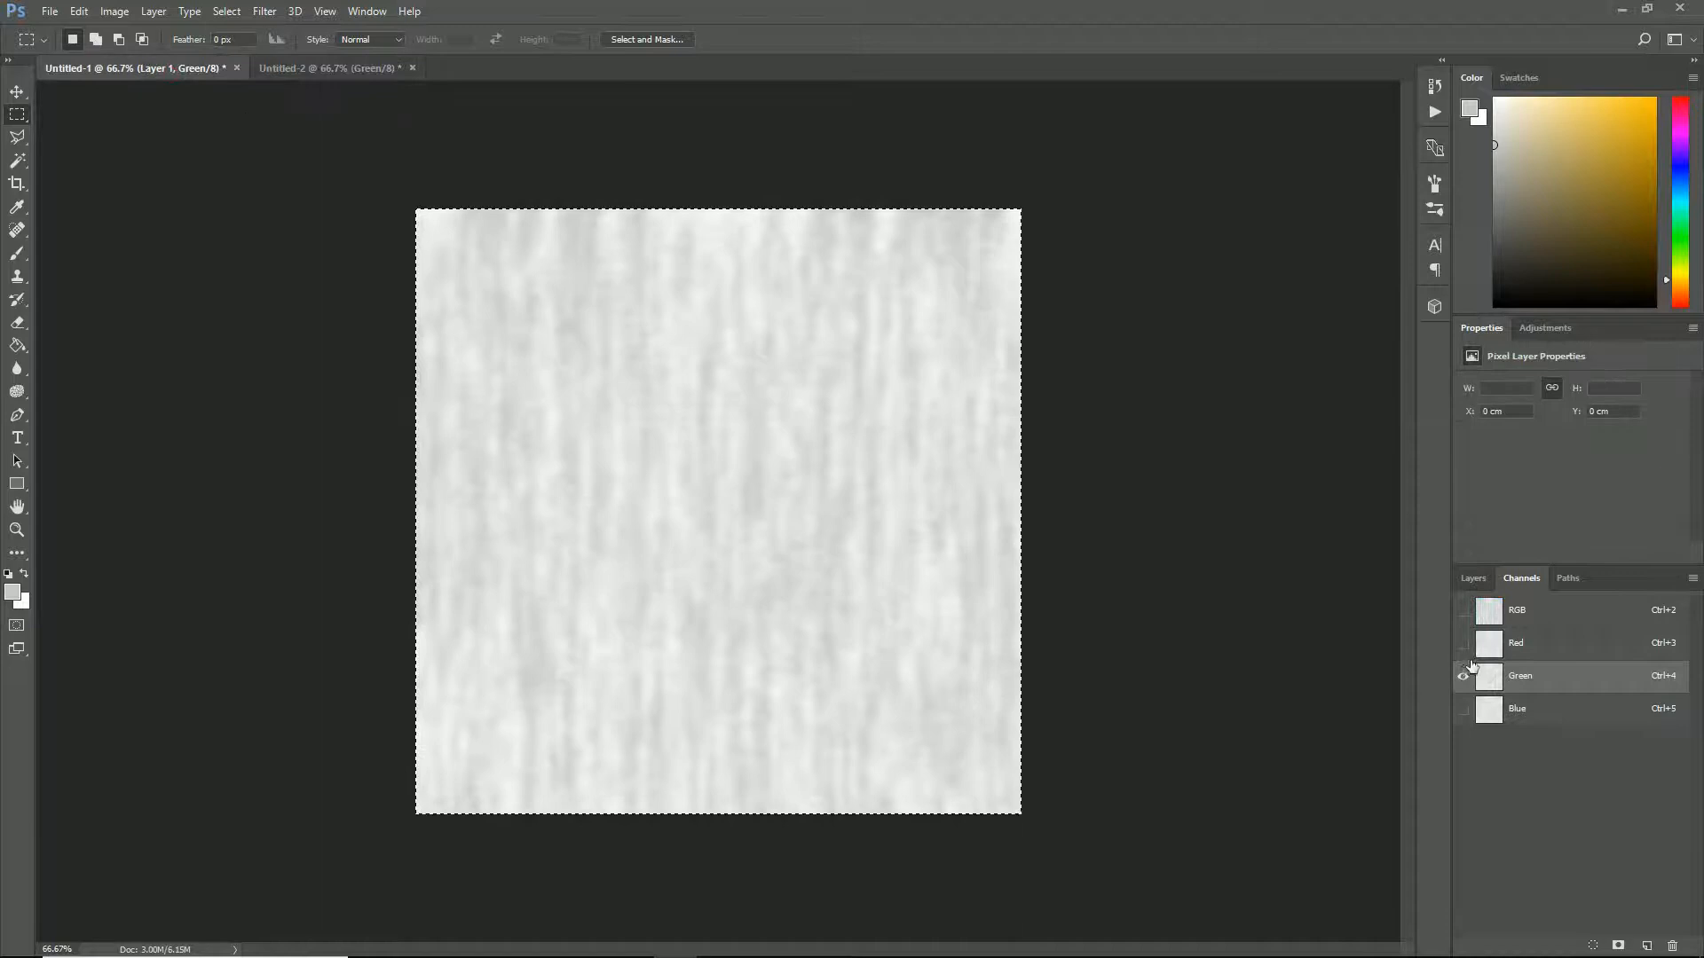
click(1463, 610)
click(1474, 577)
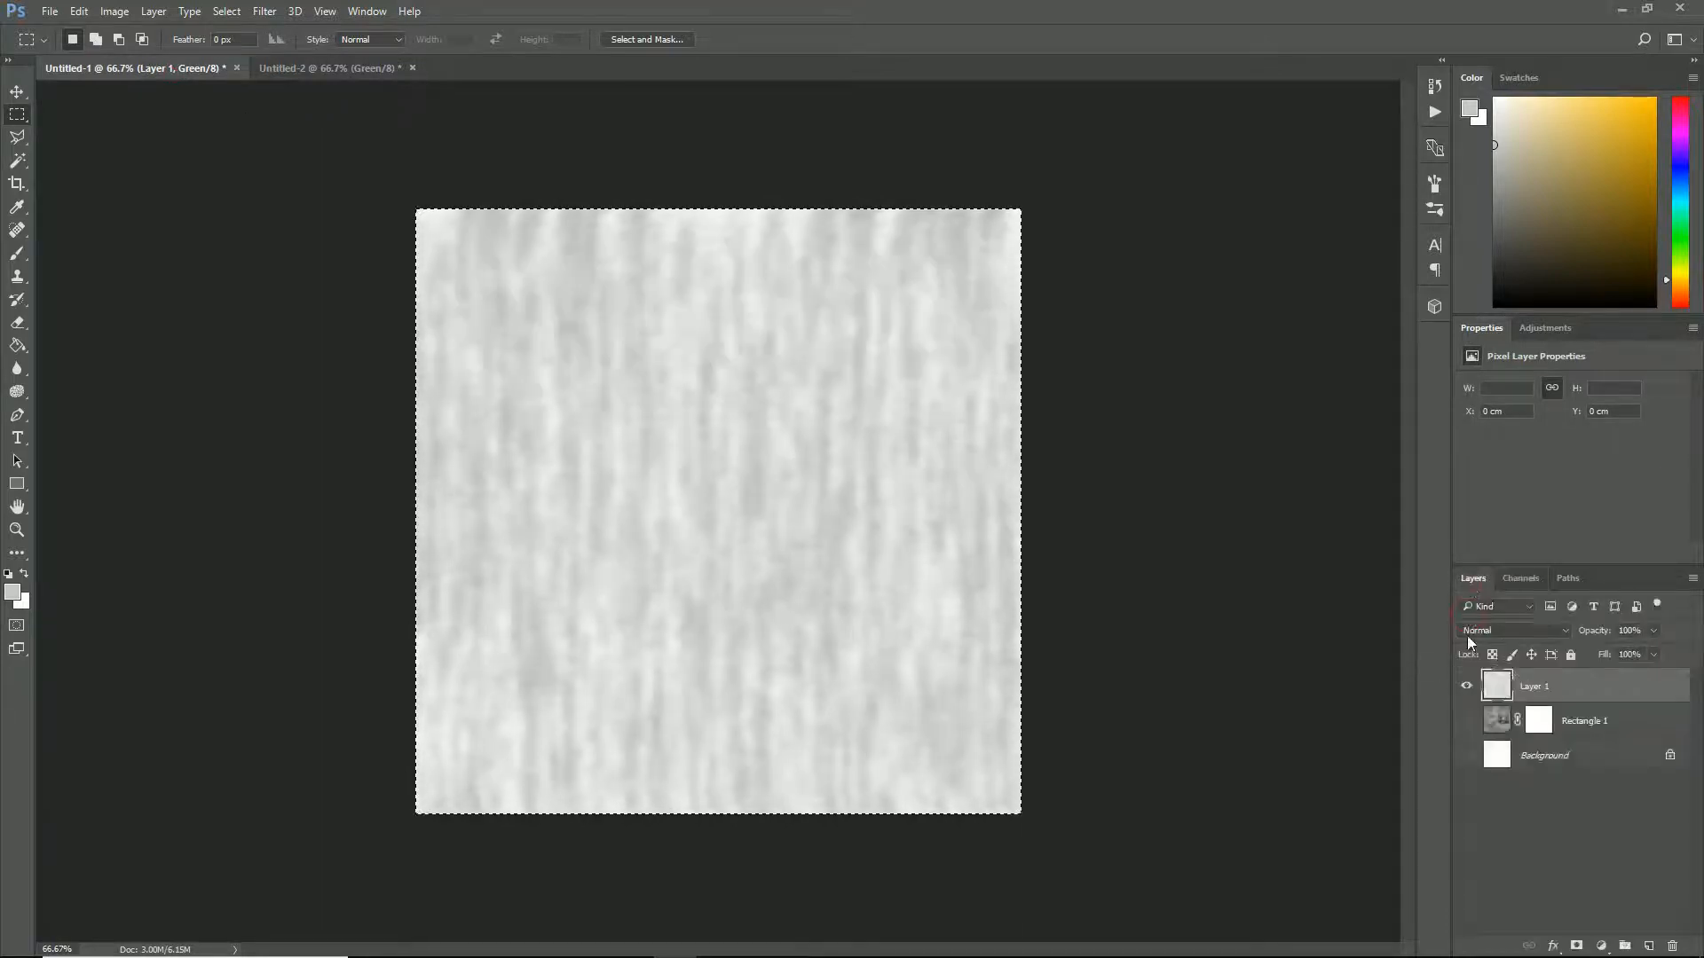
click(1466, 687)
click(1649, 947)
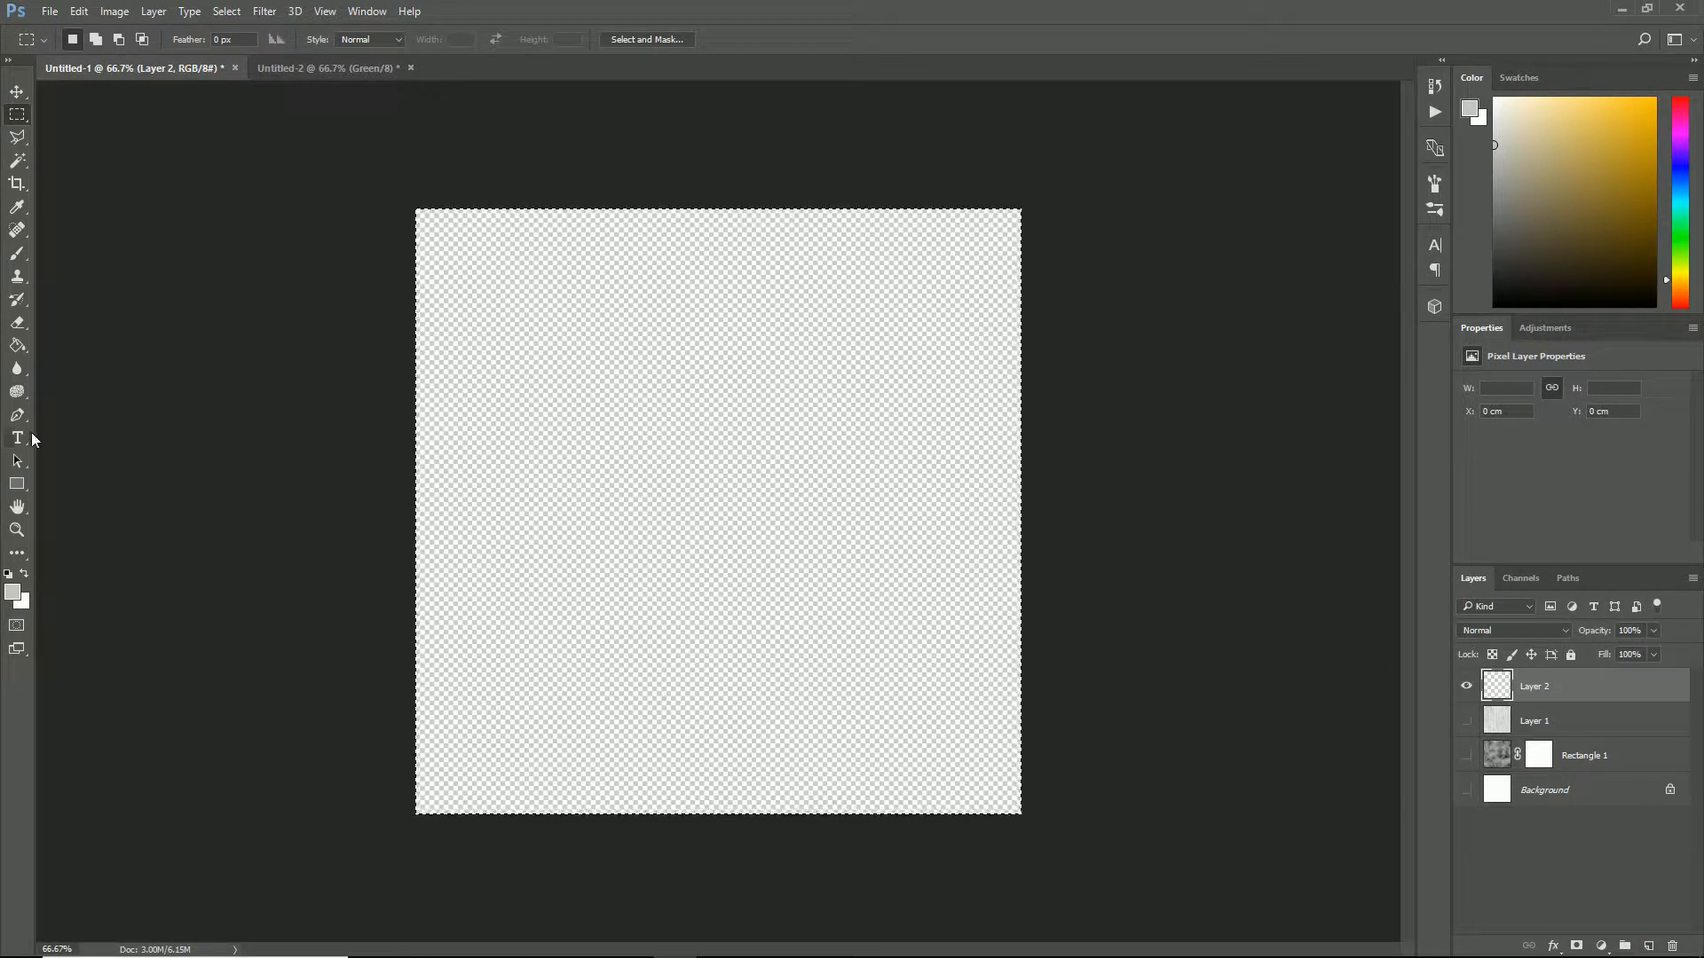
- Fill Layer 2 with a radial black-to-white gradient running from just above the canvas to just below it
click(17, 484)
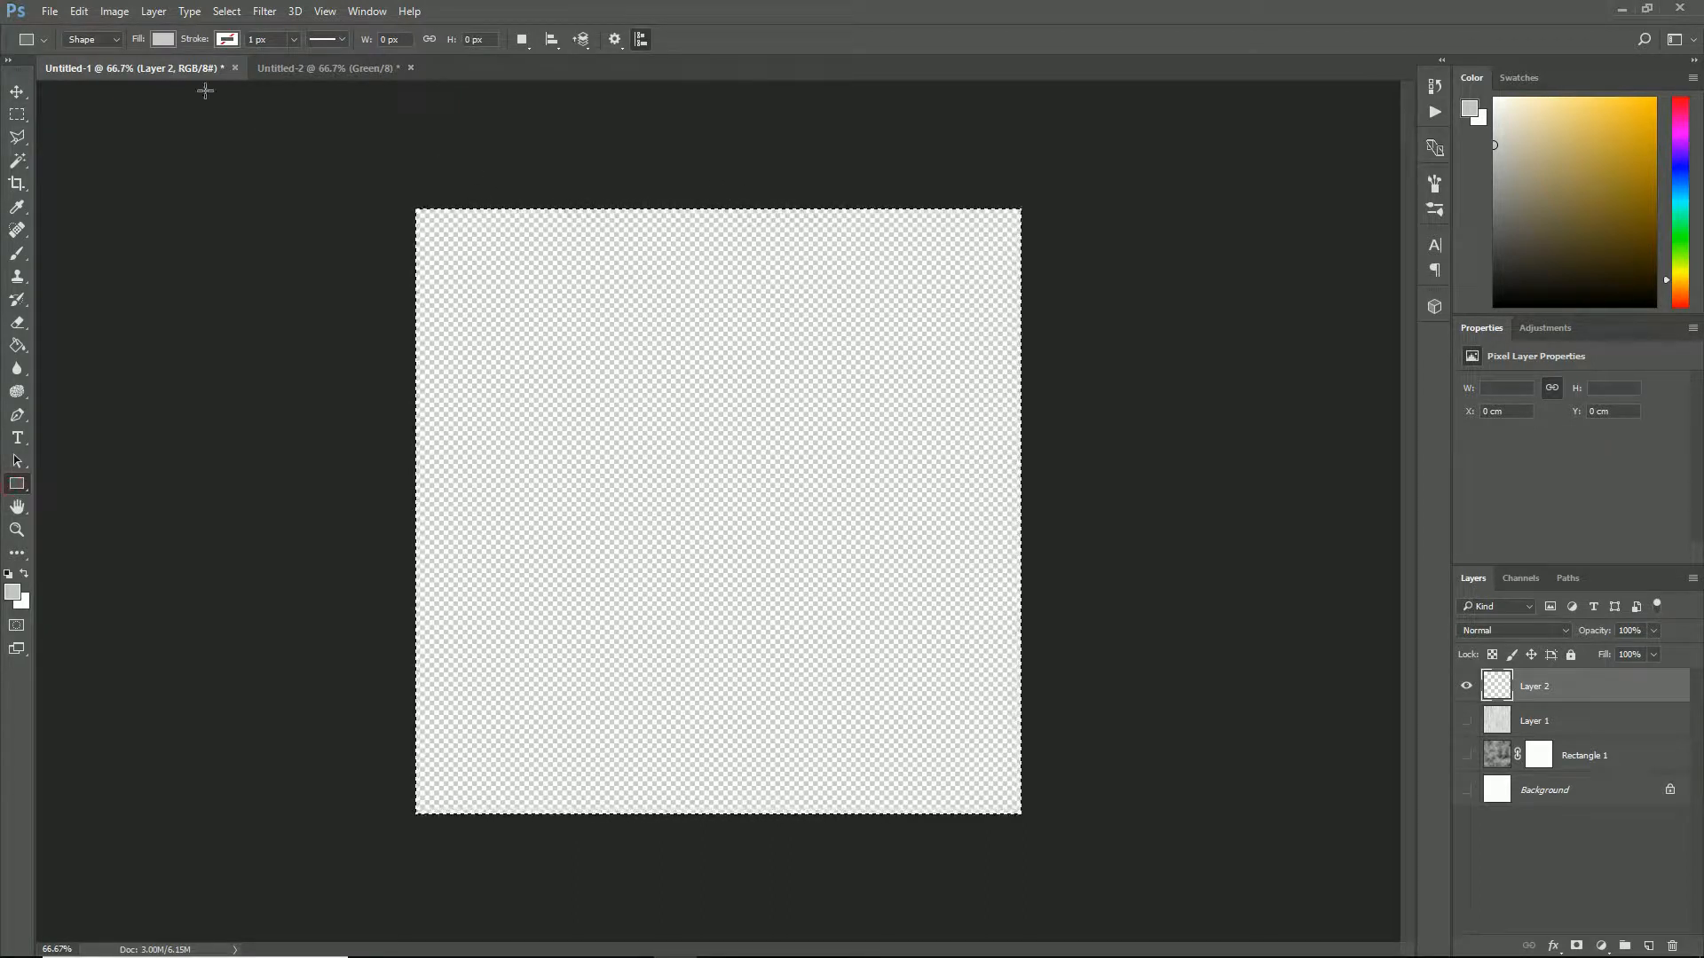
click(17, 346)
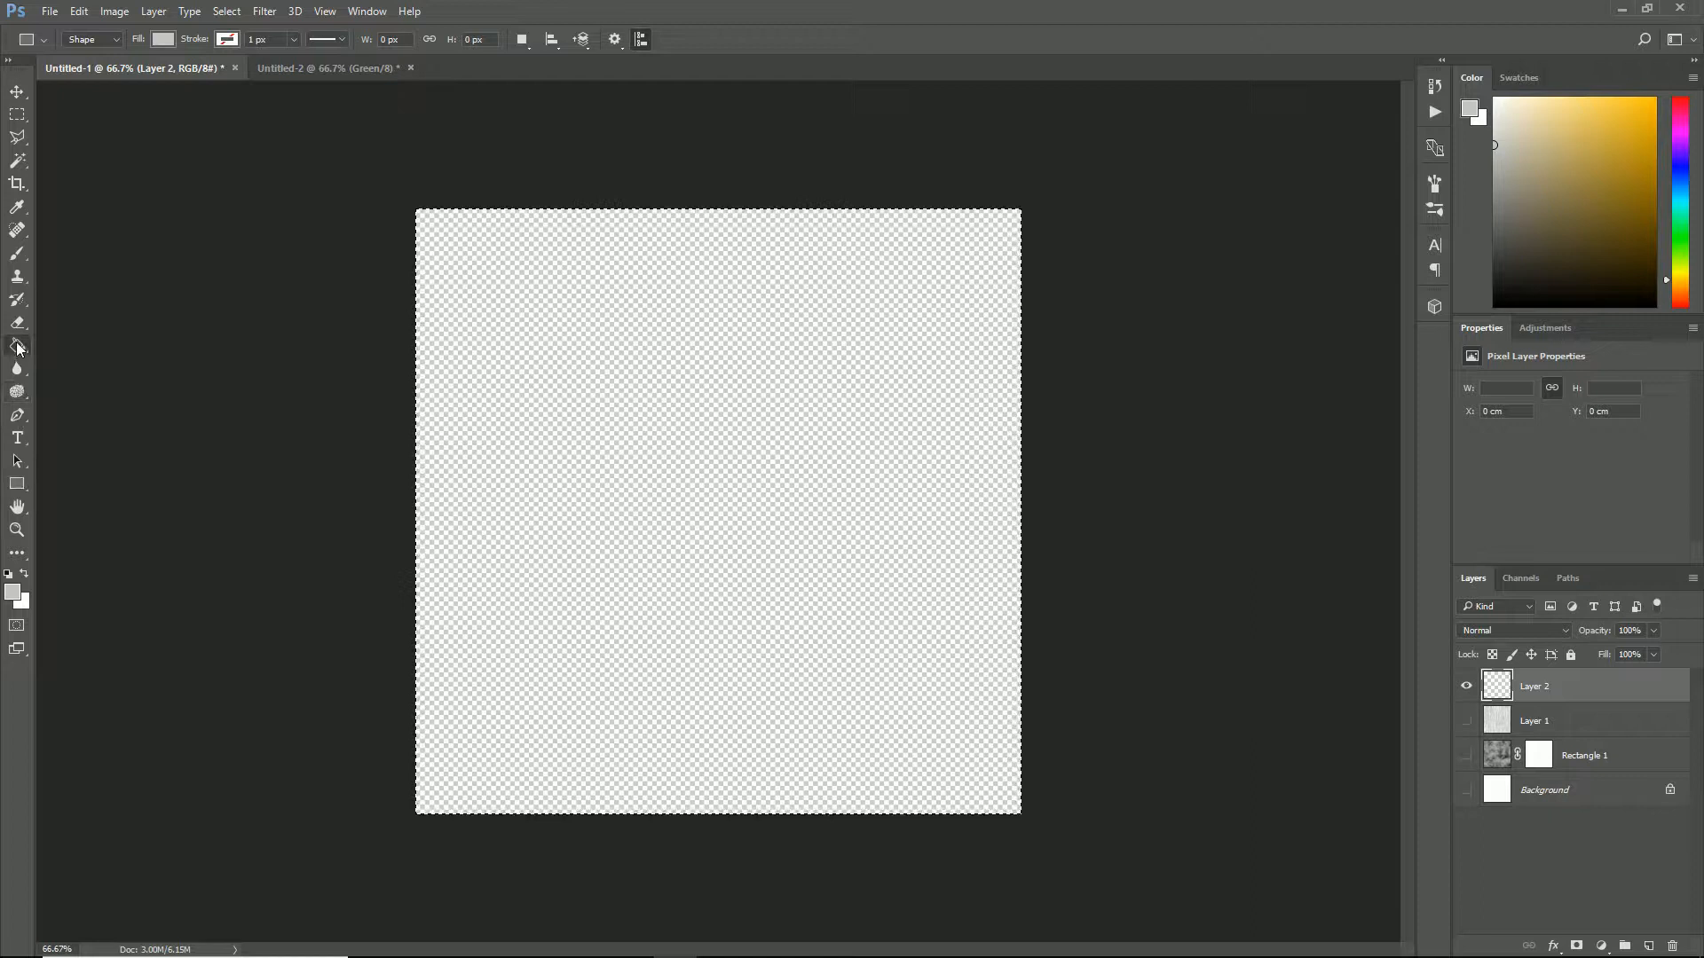
click(71, 345)
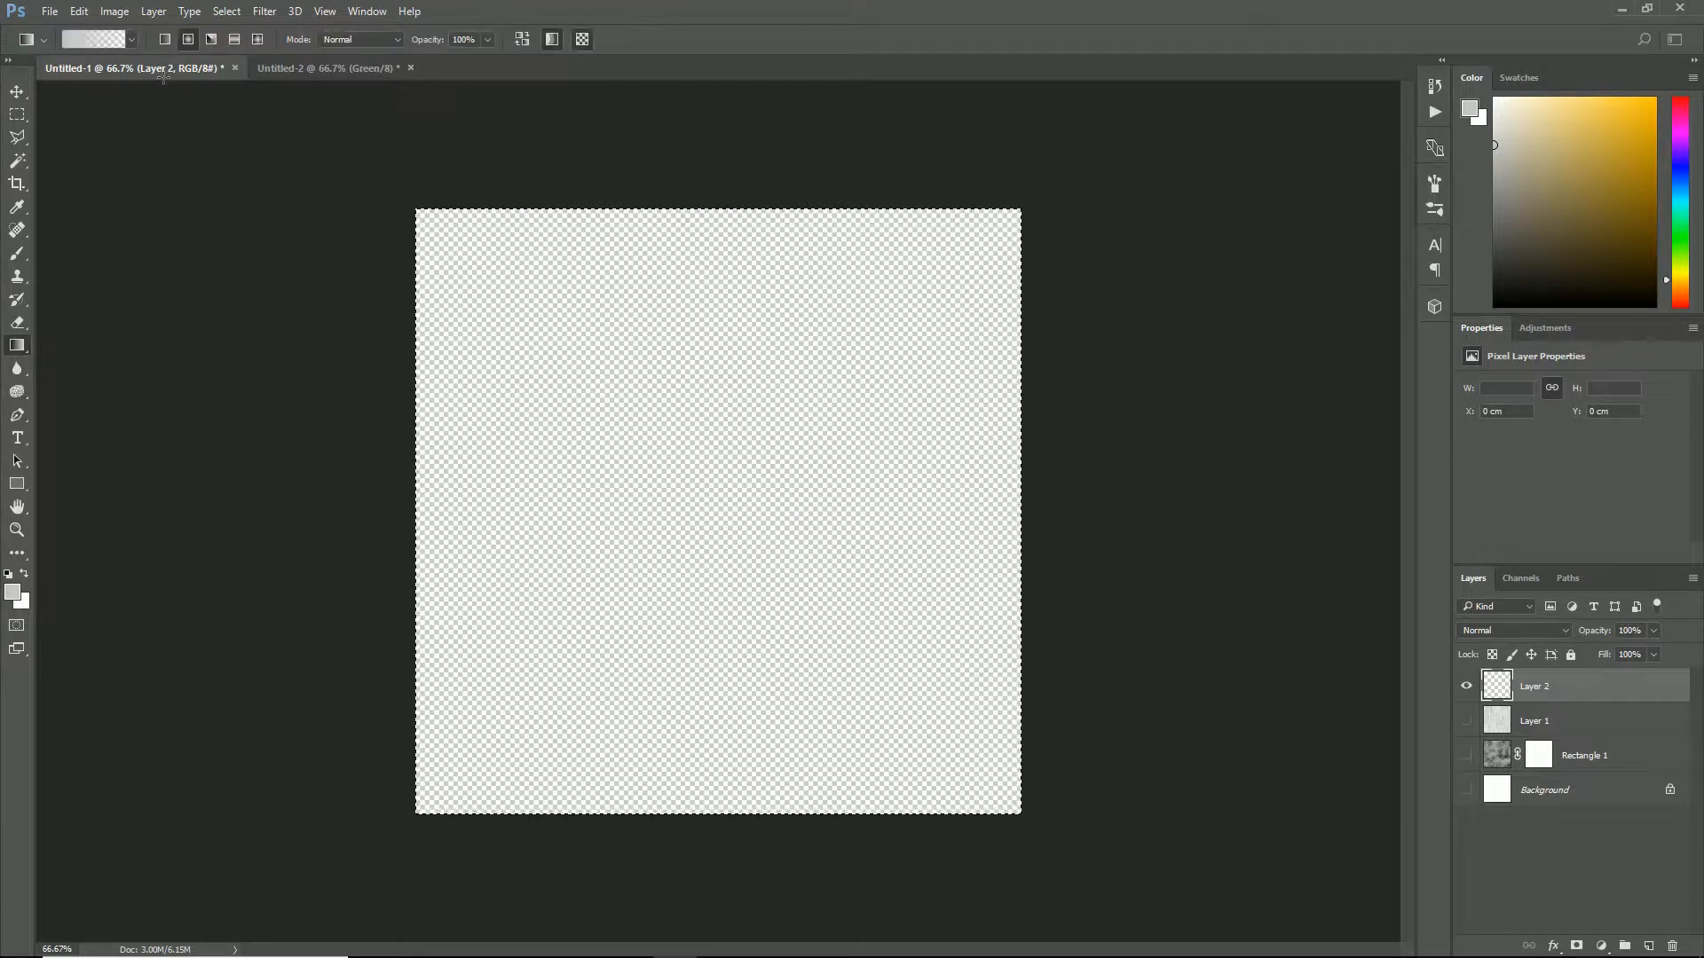
click(132, 40)
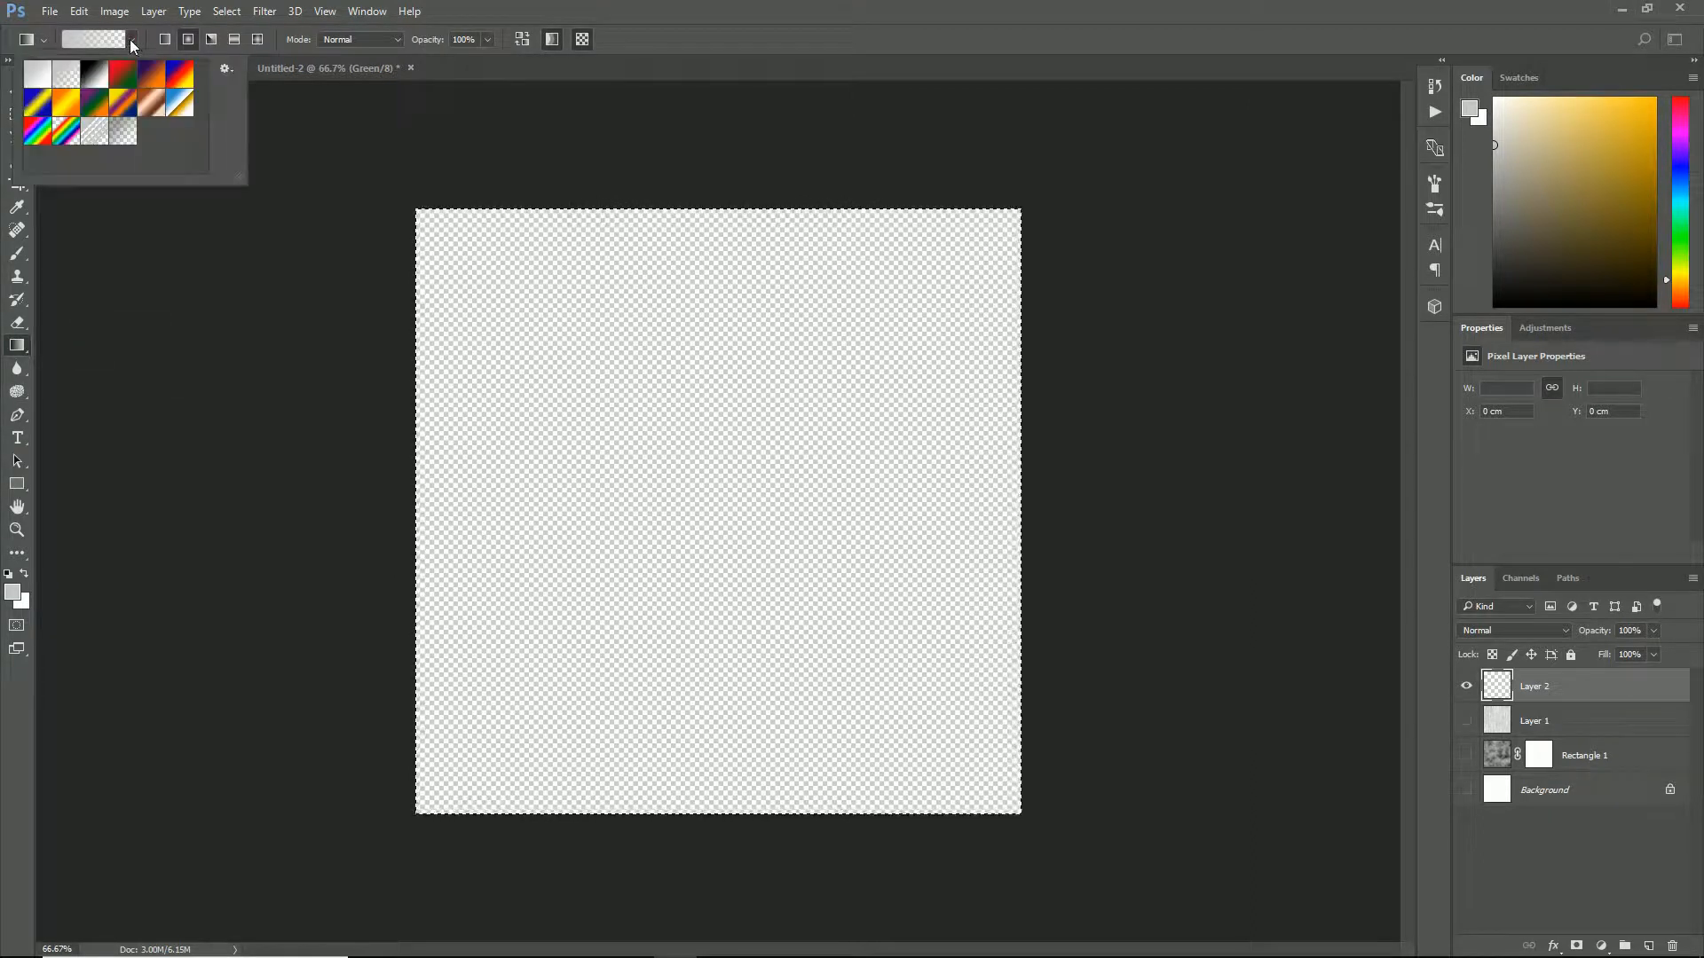
click(94, 75)
drag(727, 189, 728, 888)
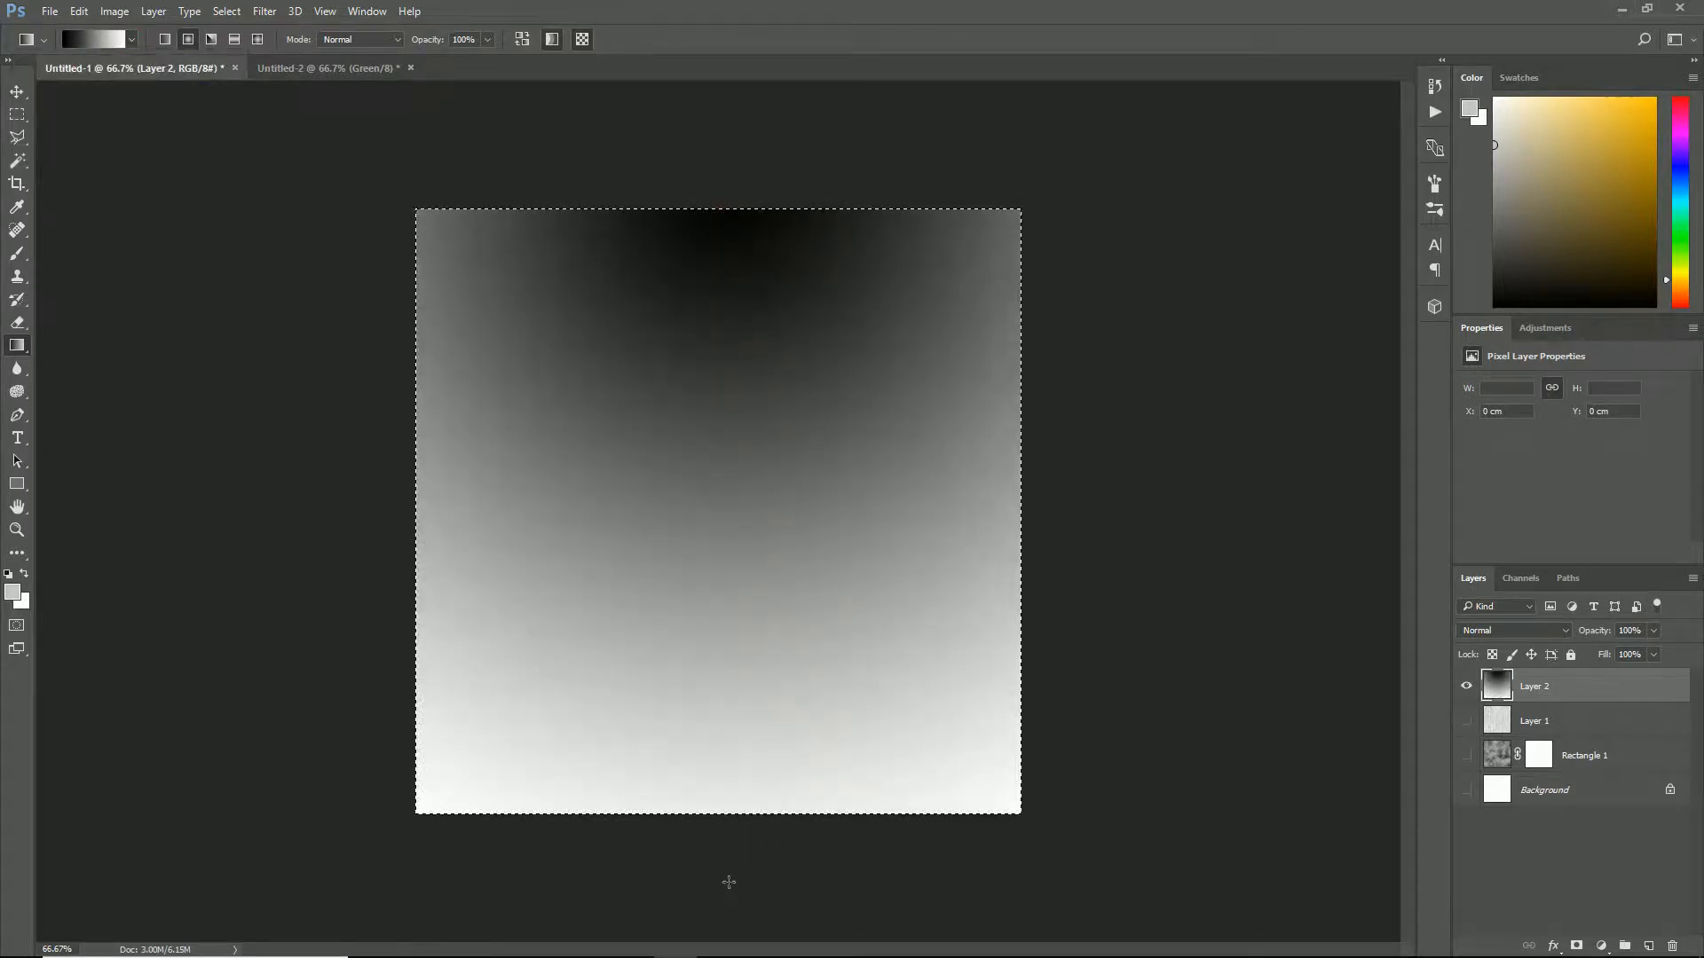
- Redraw the gradient upward from below the canvas to near its top, first as radial, finally as a linear black-to-white gradient
scroll(727, 857, down, 2)
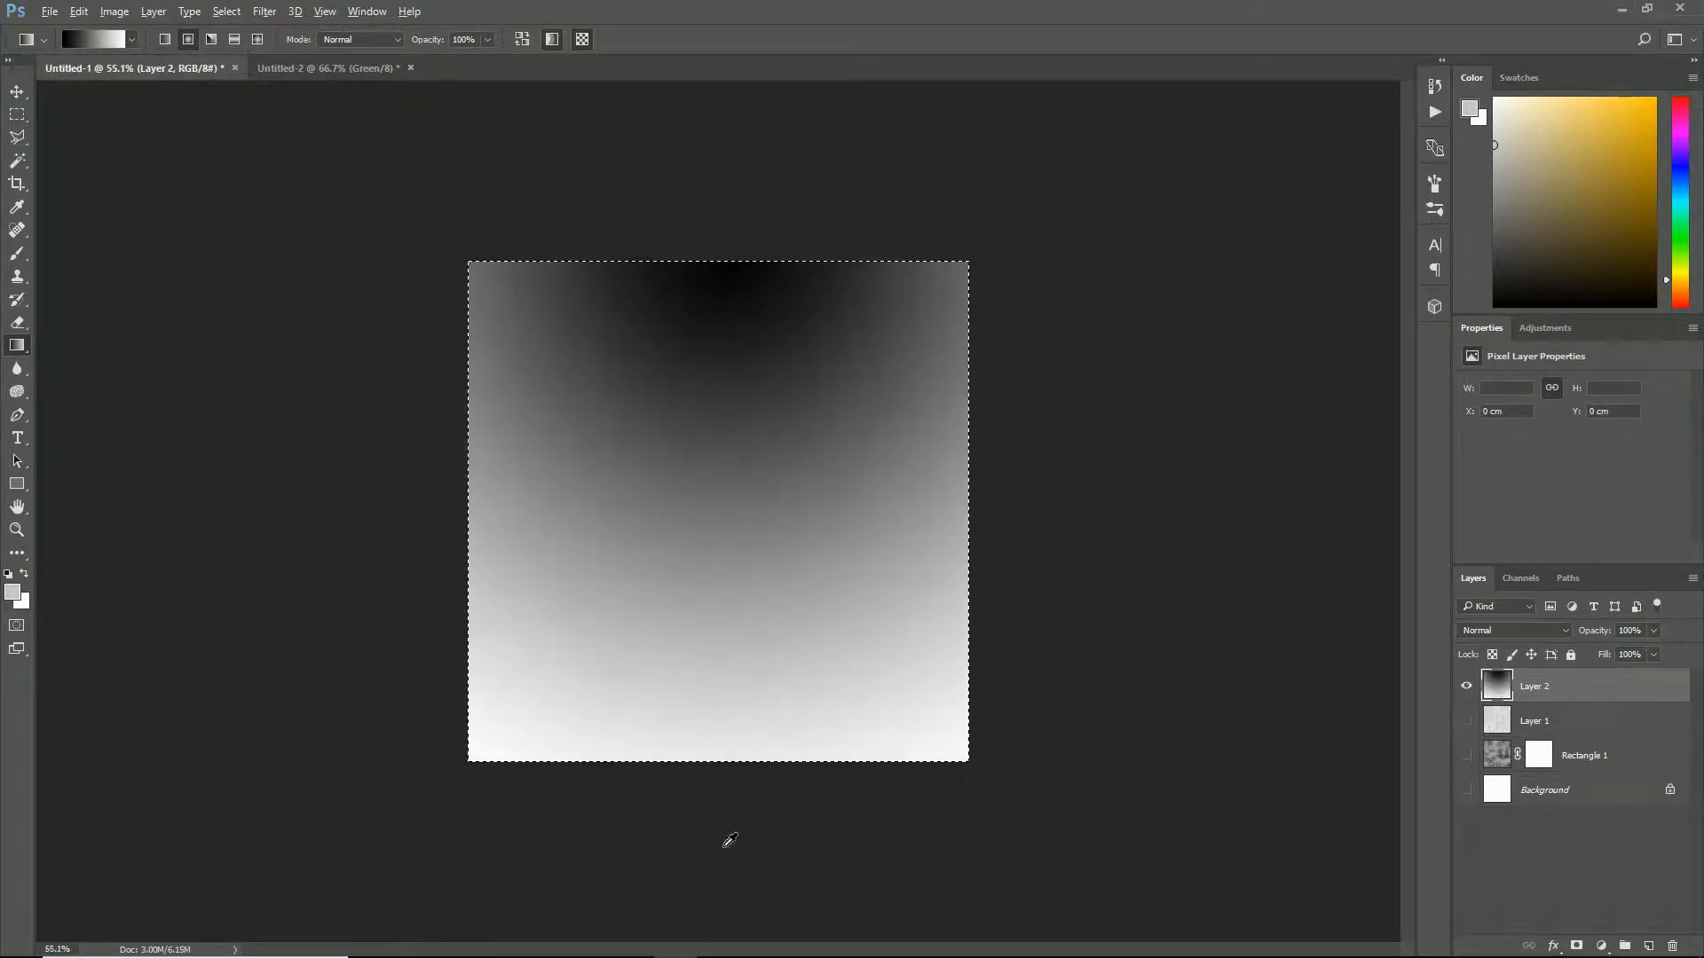
drag(730, 897, 708, 334)
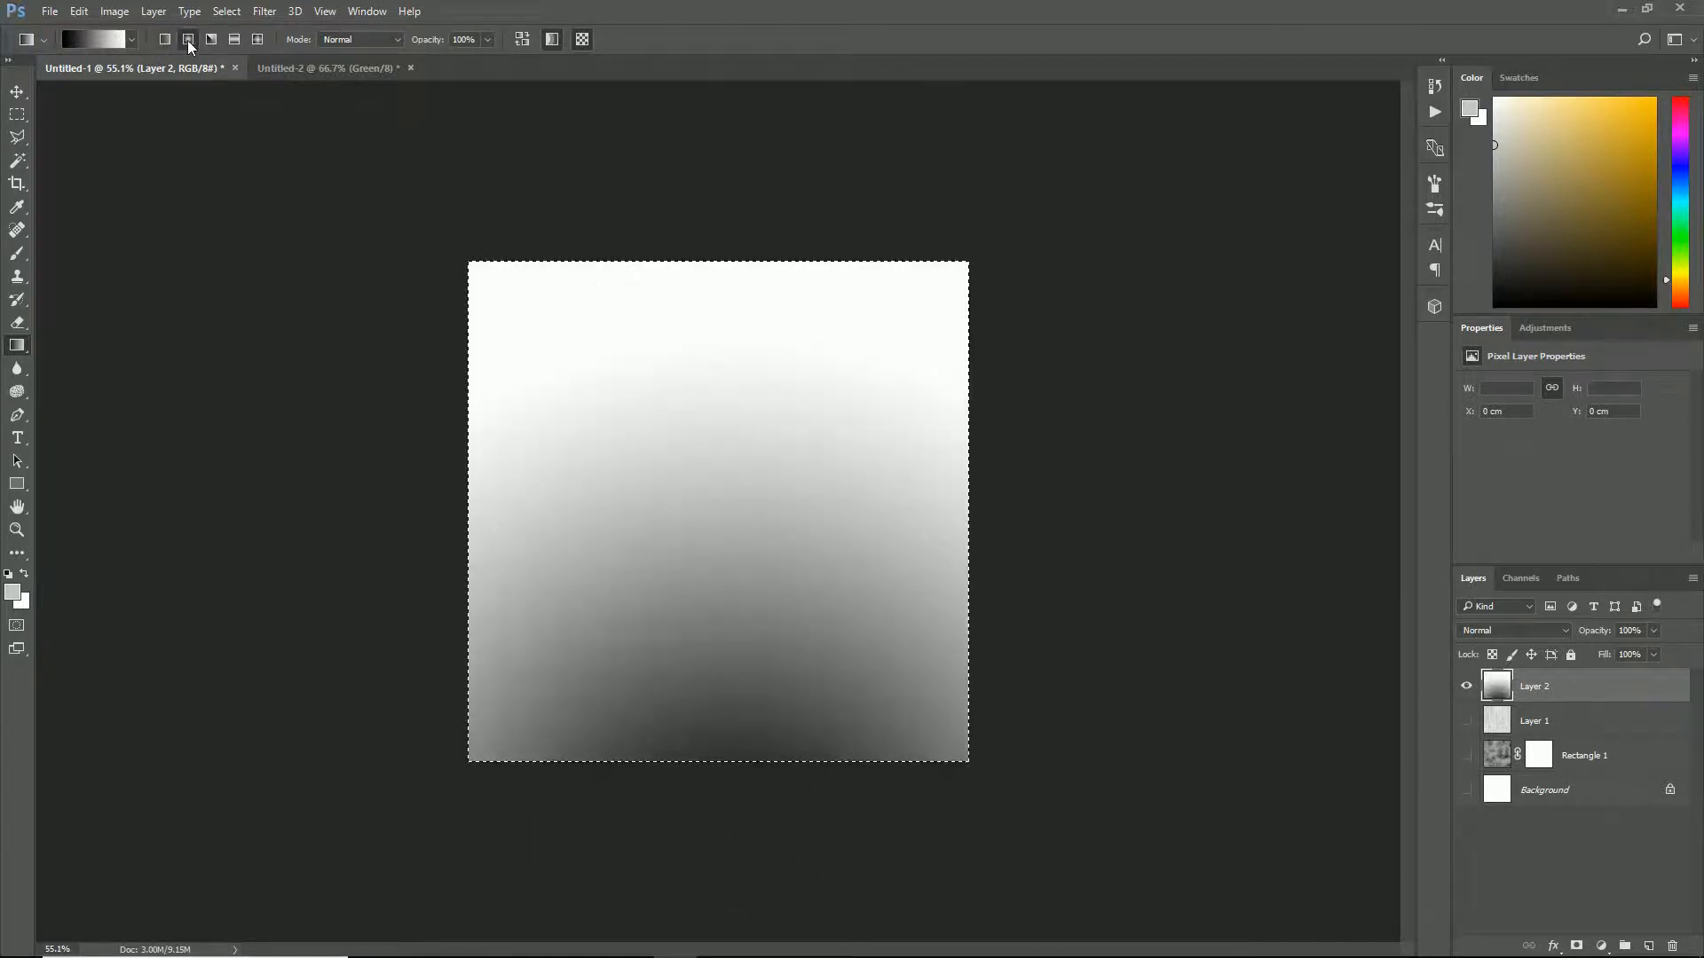
drag(693, 904, 690, 335)
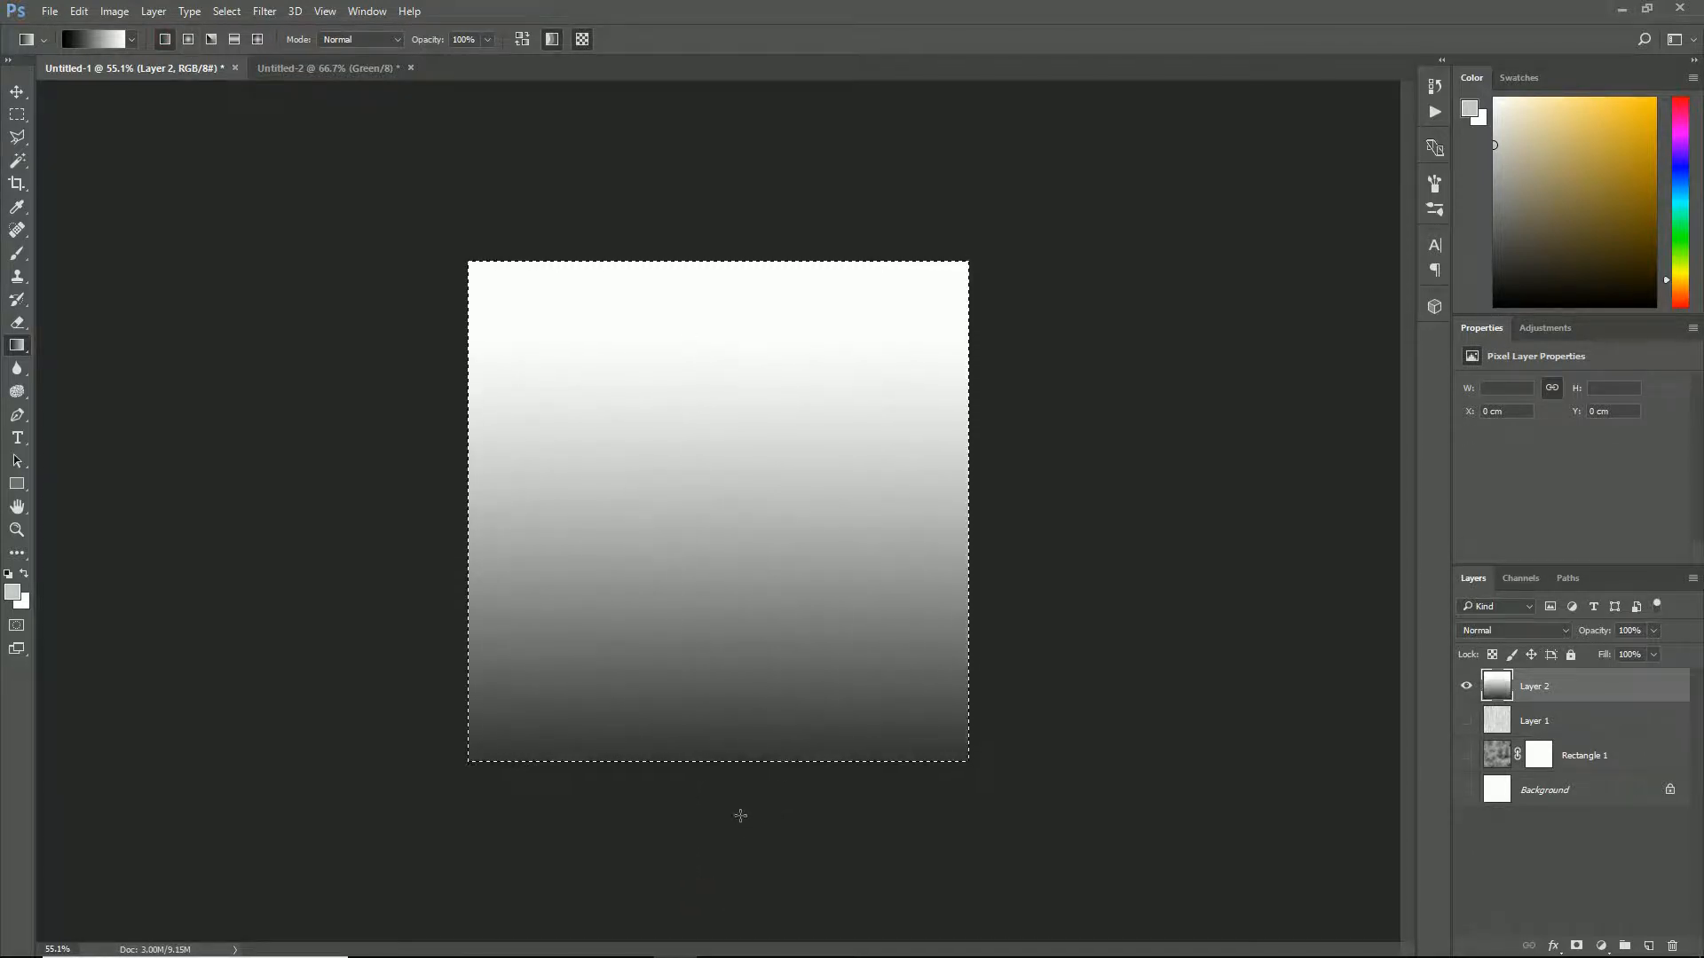
- Redraw Layer 2's linear black-to-white gradient from just below the canvas up to near its top, and remove the selection
drag(739, 814, 744, 310)
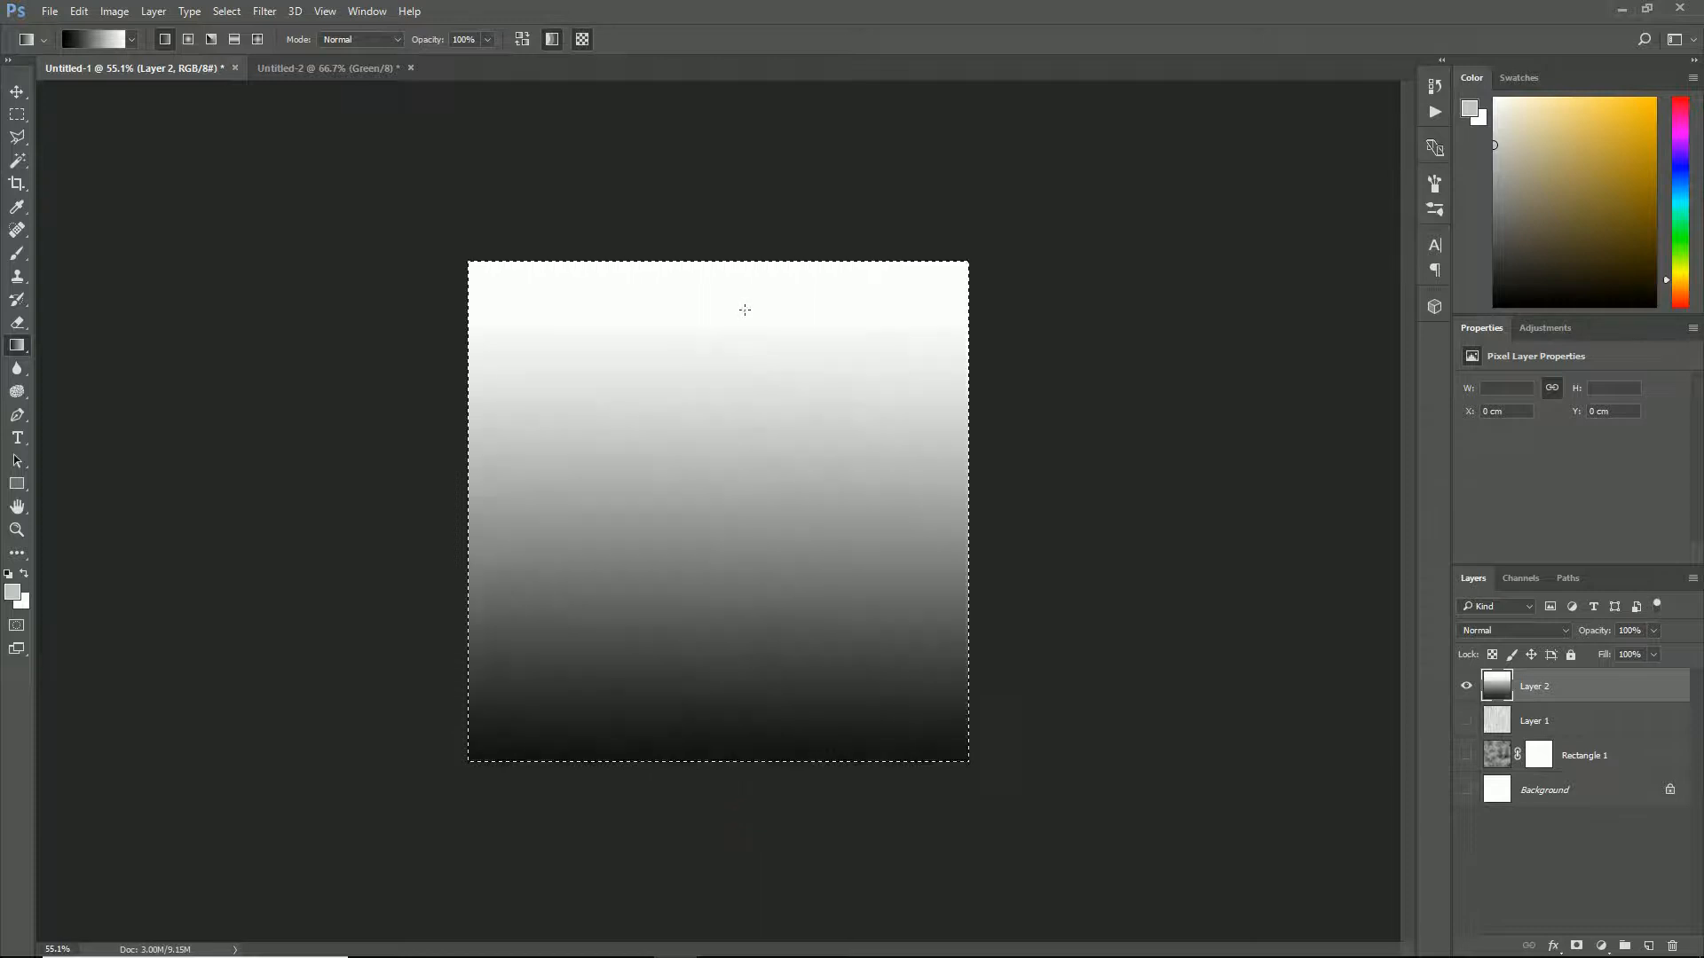
click(16, 114)
click(147, 266)
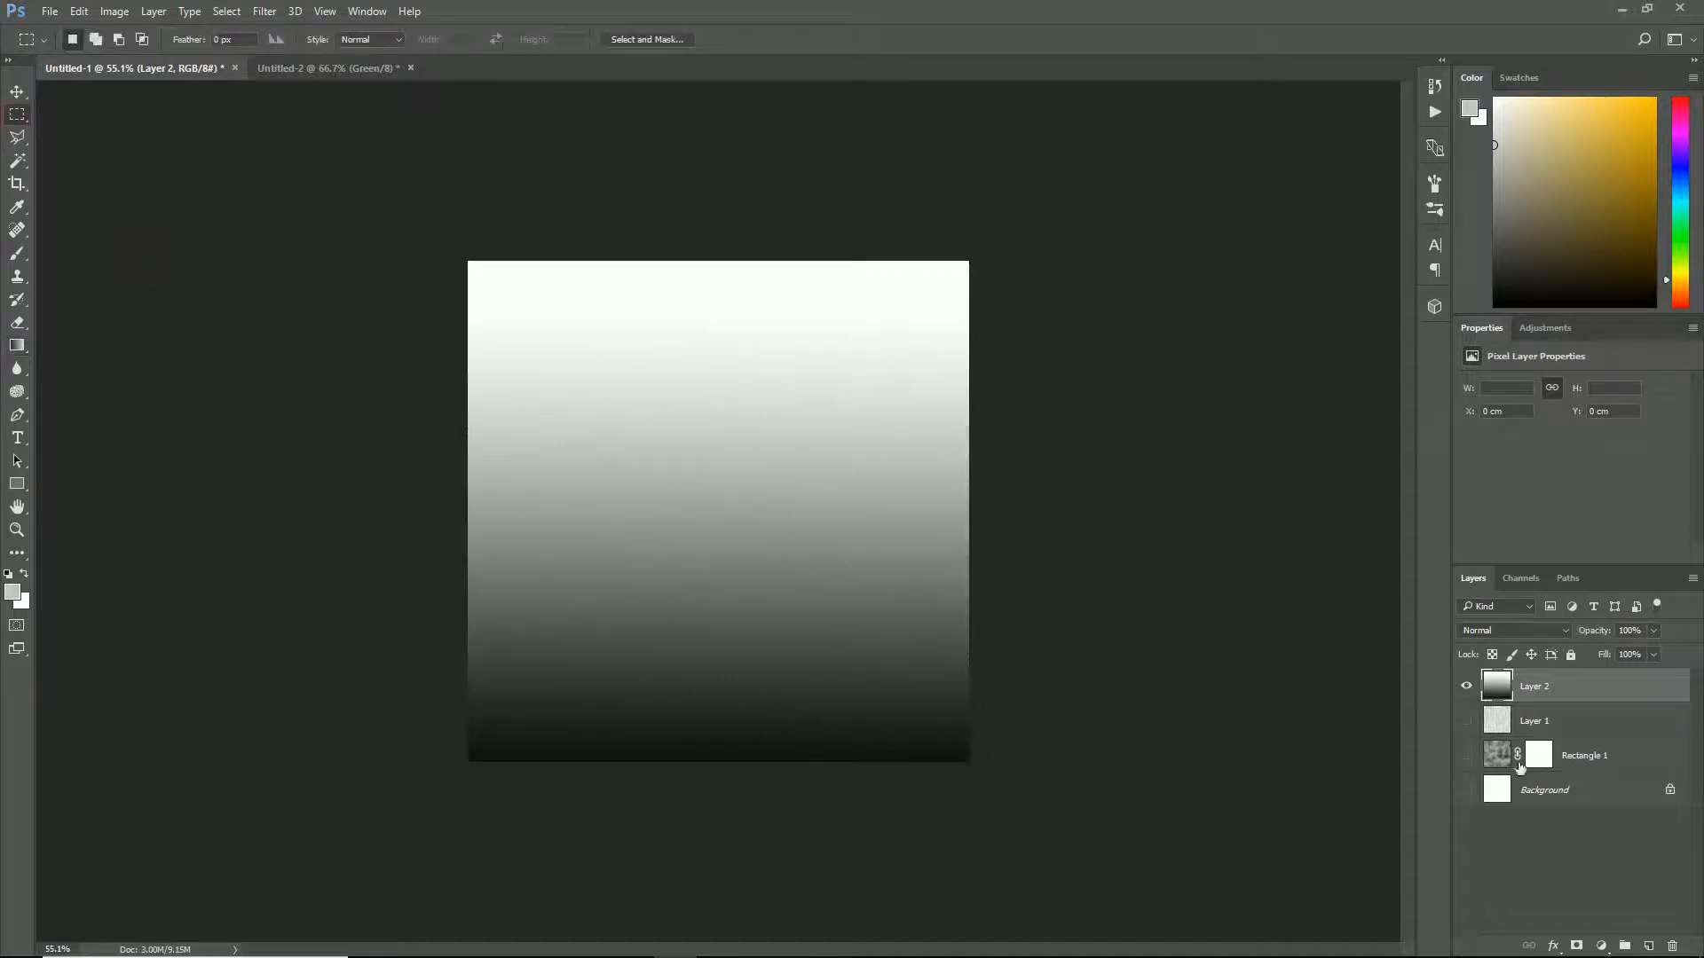
- Place the gradient layer directly beneath the cloud layer Rectangle 1, then show and select the cloud layer
drag(1562, 754, 1567, 776)
click(1465, 722)
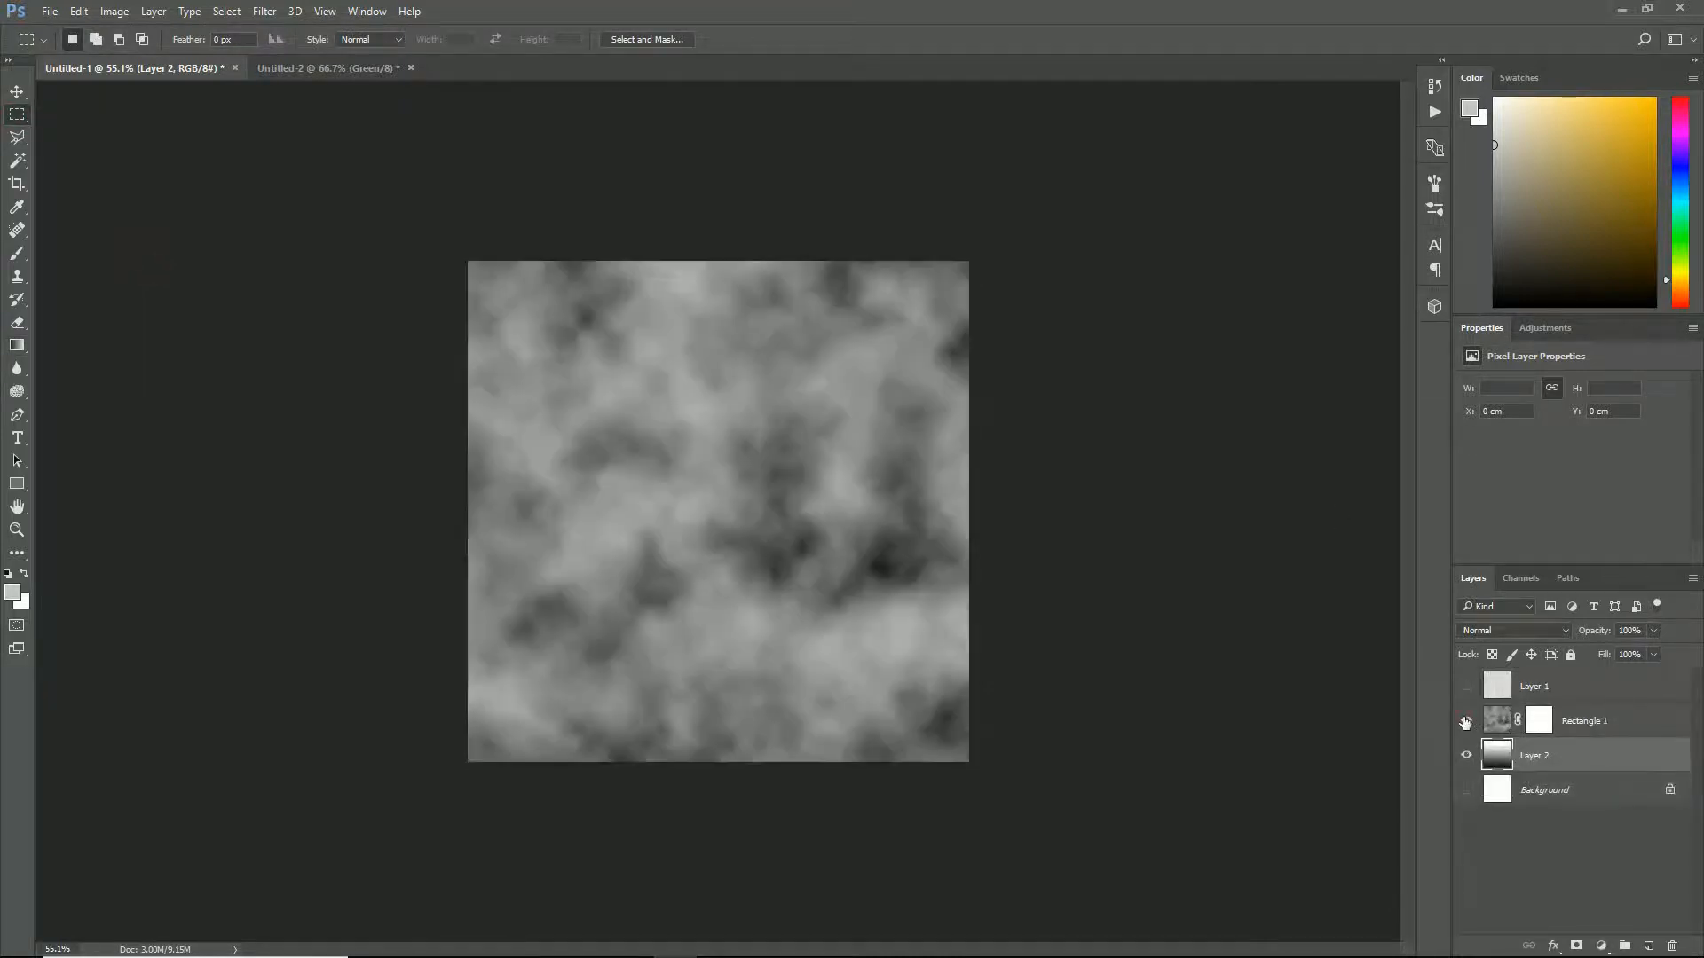
click(1589, 718)
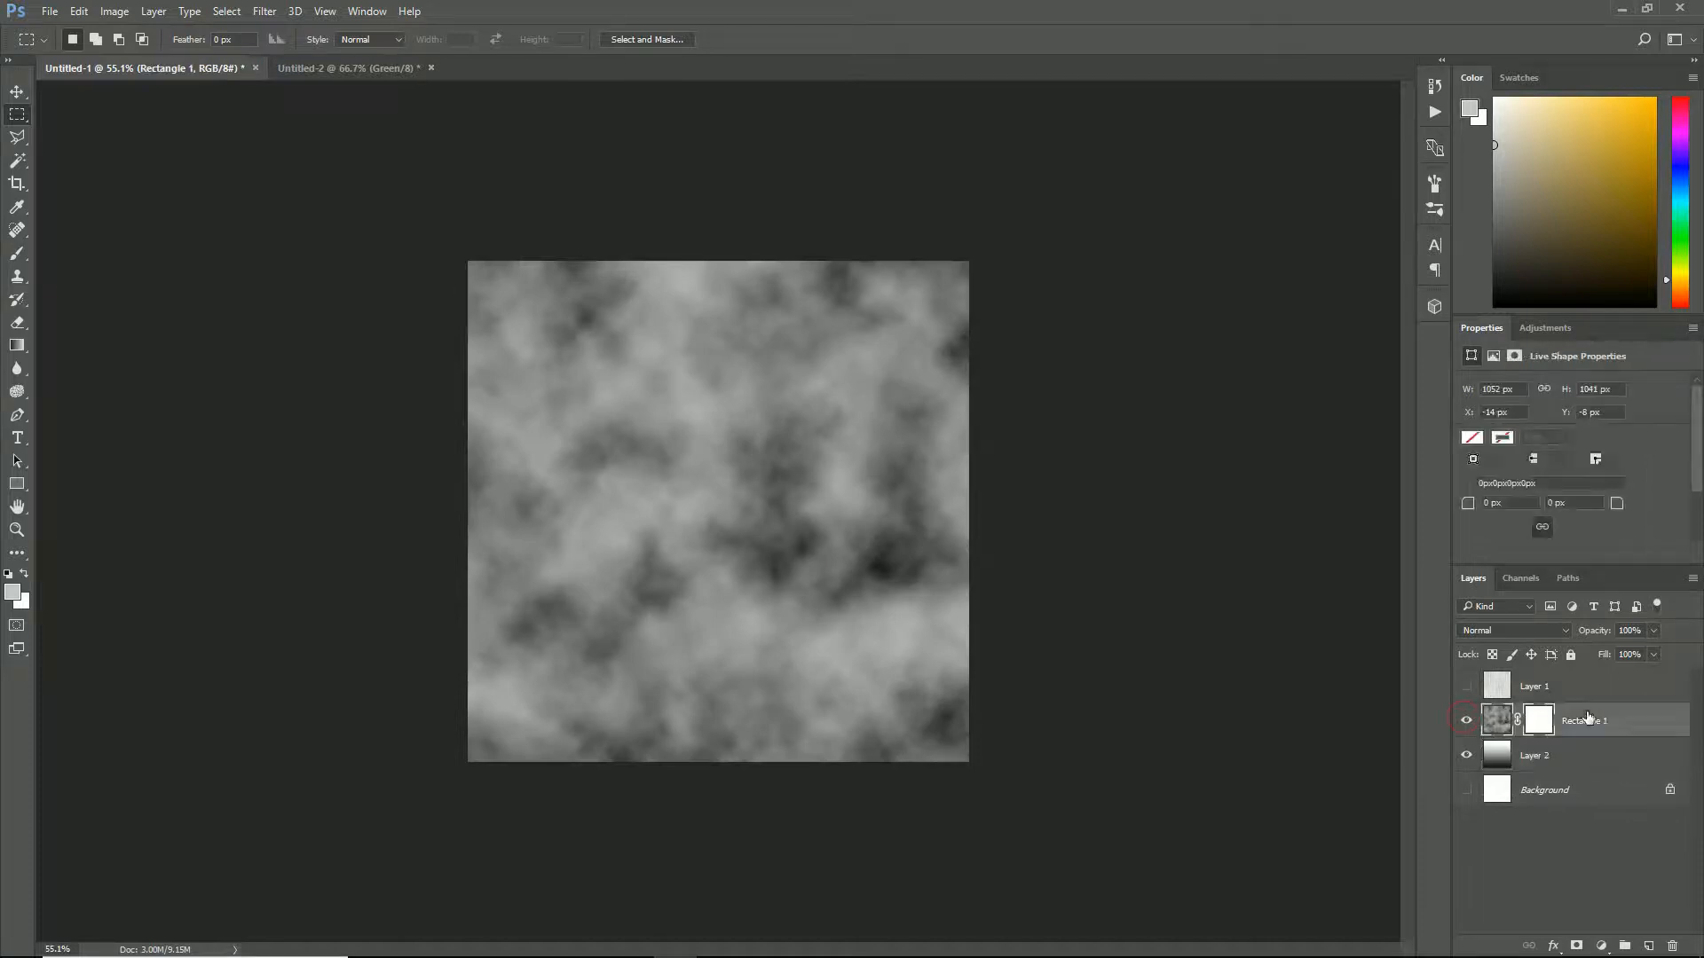
- Try the blend modes from Multiply down to the Saturation group on the cloud layer and return it to Normal
click(1535, 628)
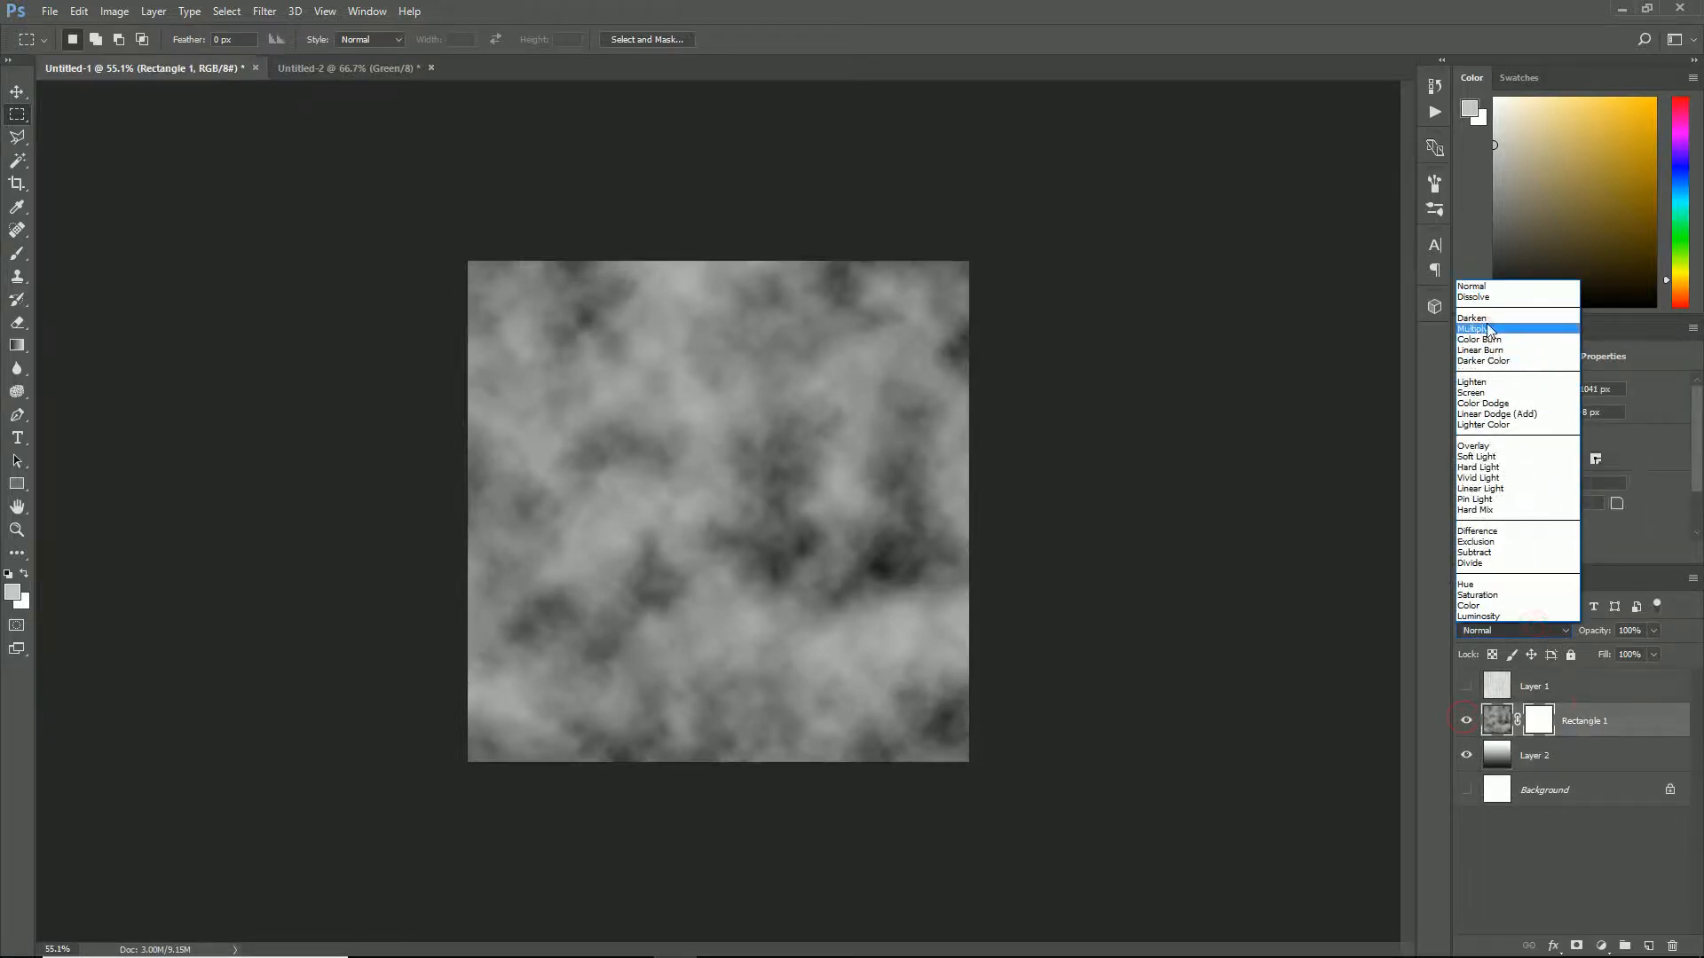
click(1491, 330)
key(Down)
key(Down)
key(Up)
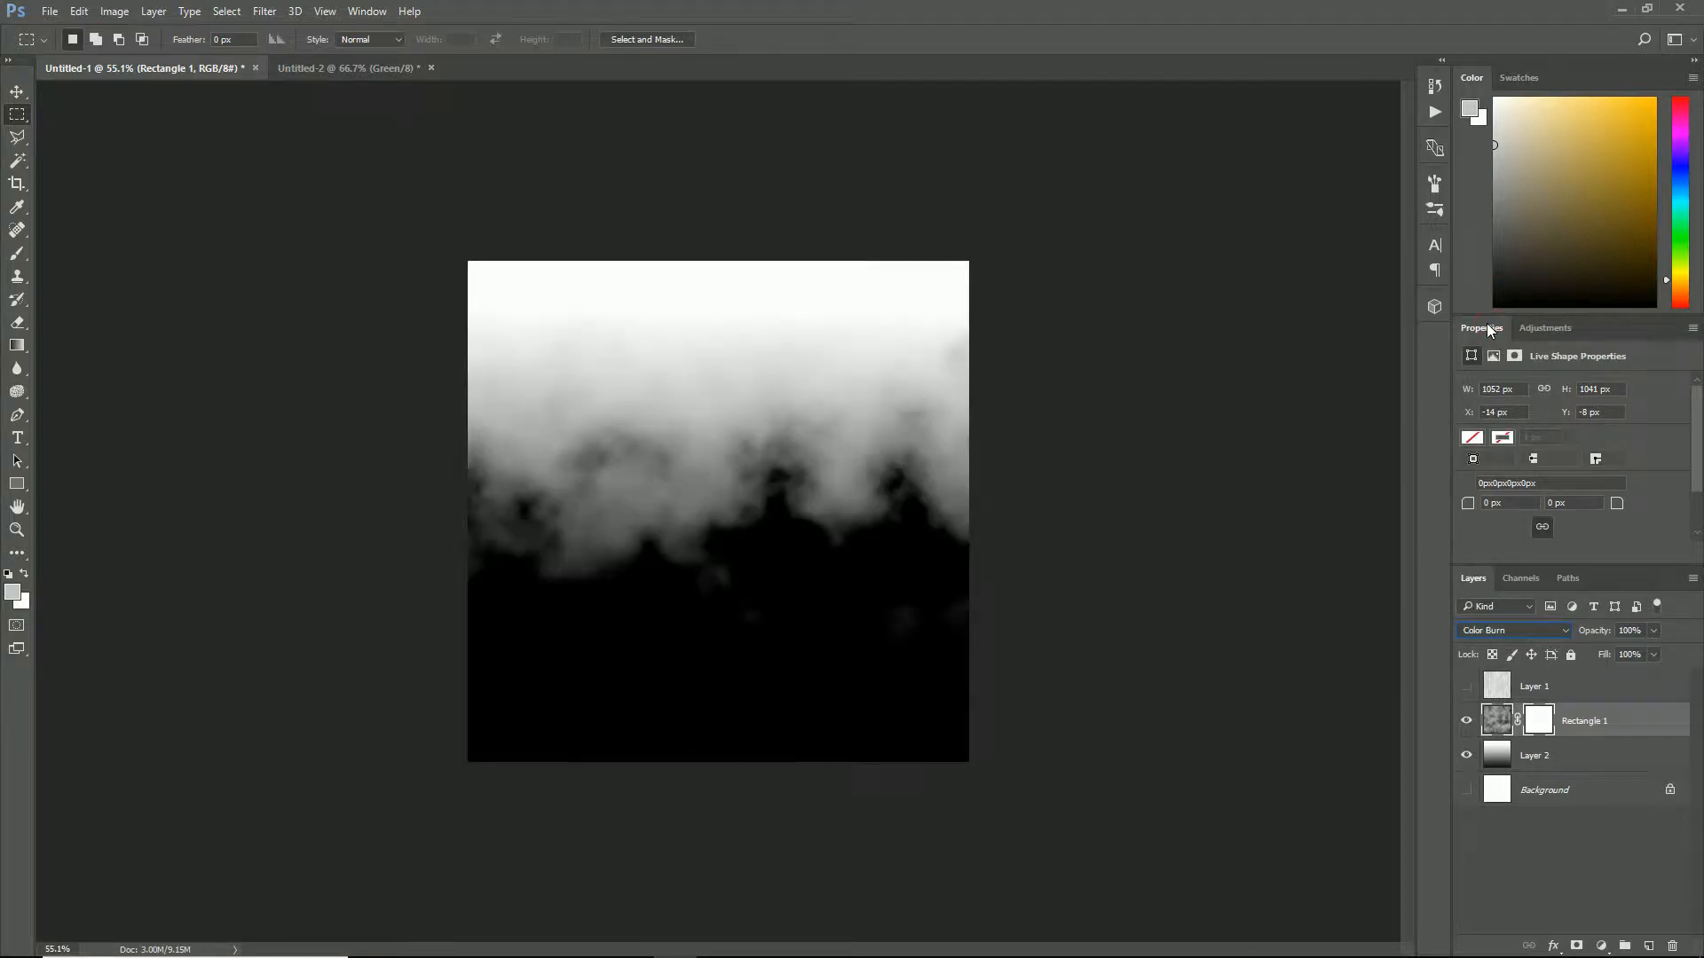
key(Down)
key(Down)
key(Down)
key(Up)
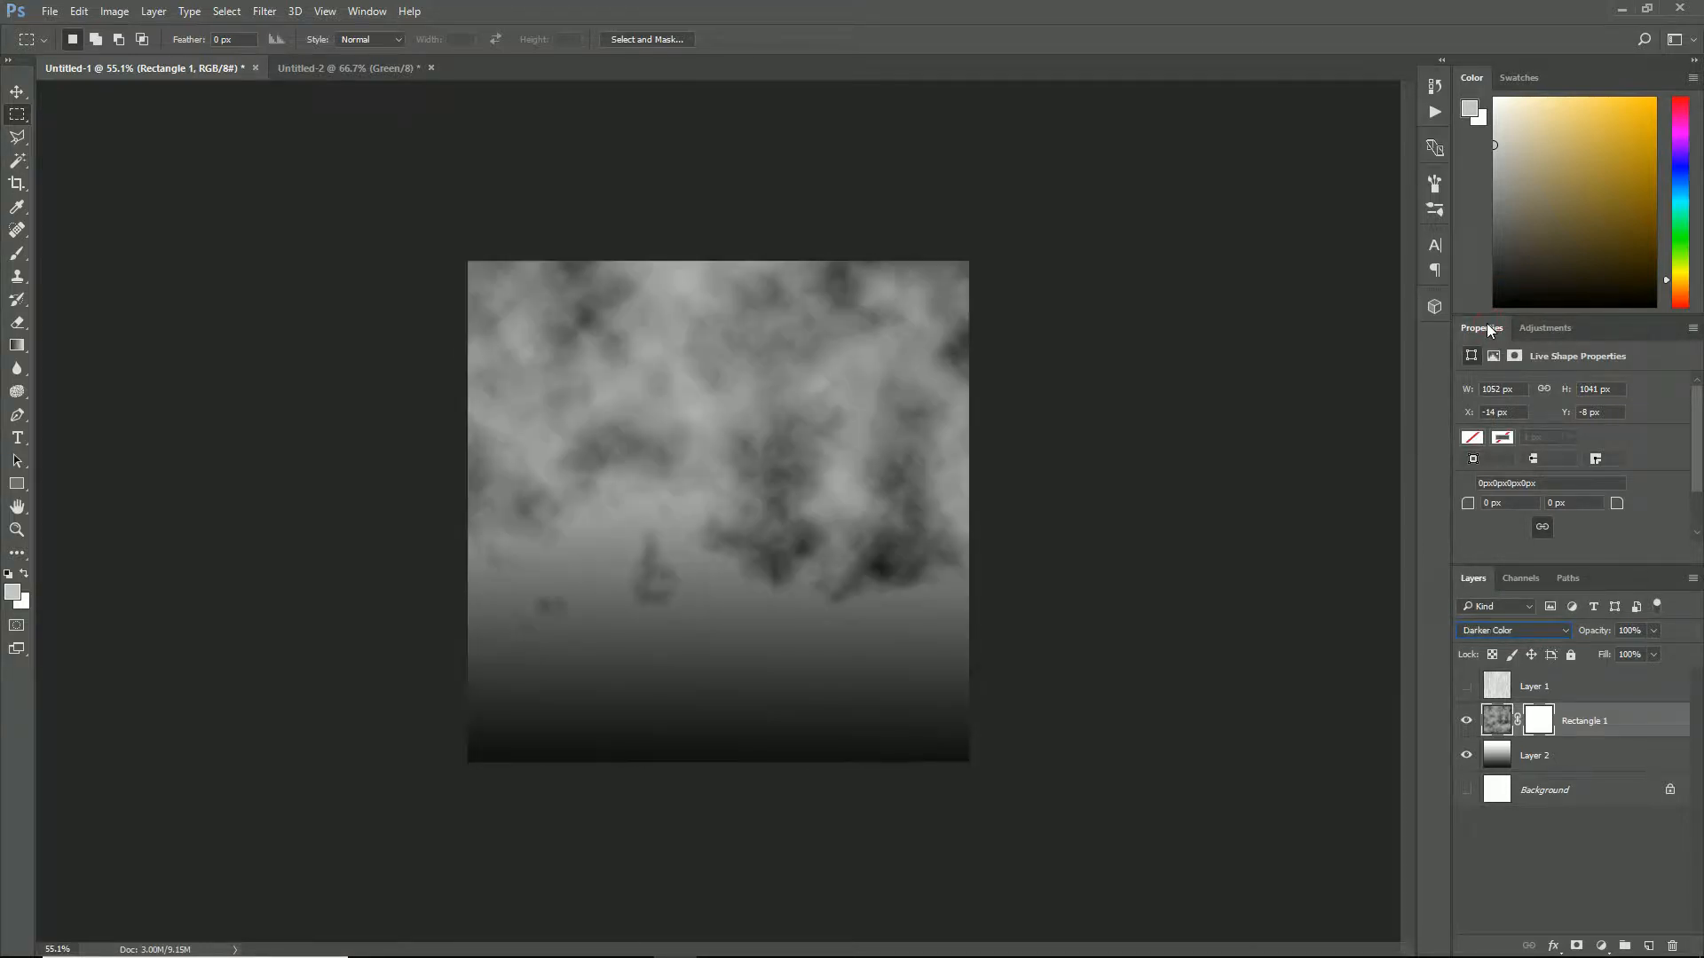
key(Down)
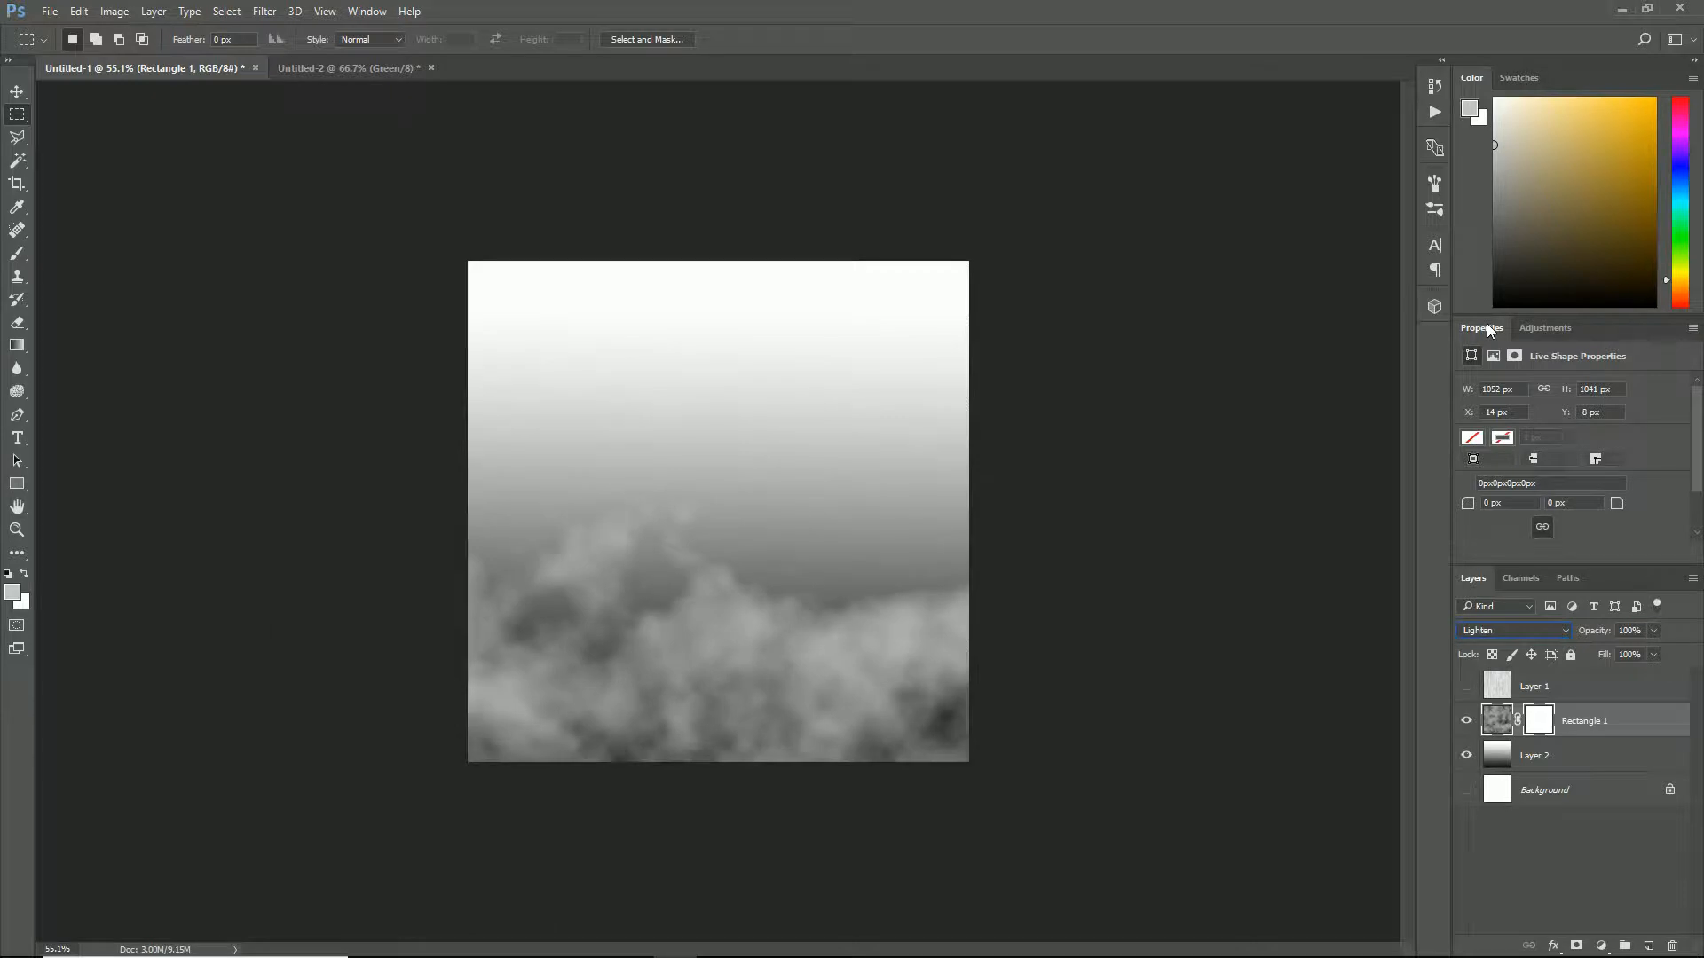
key(Down)
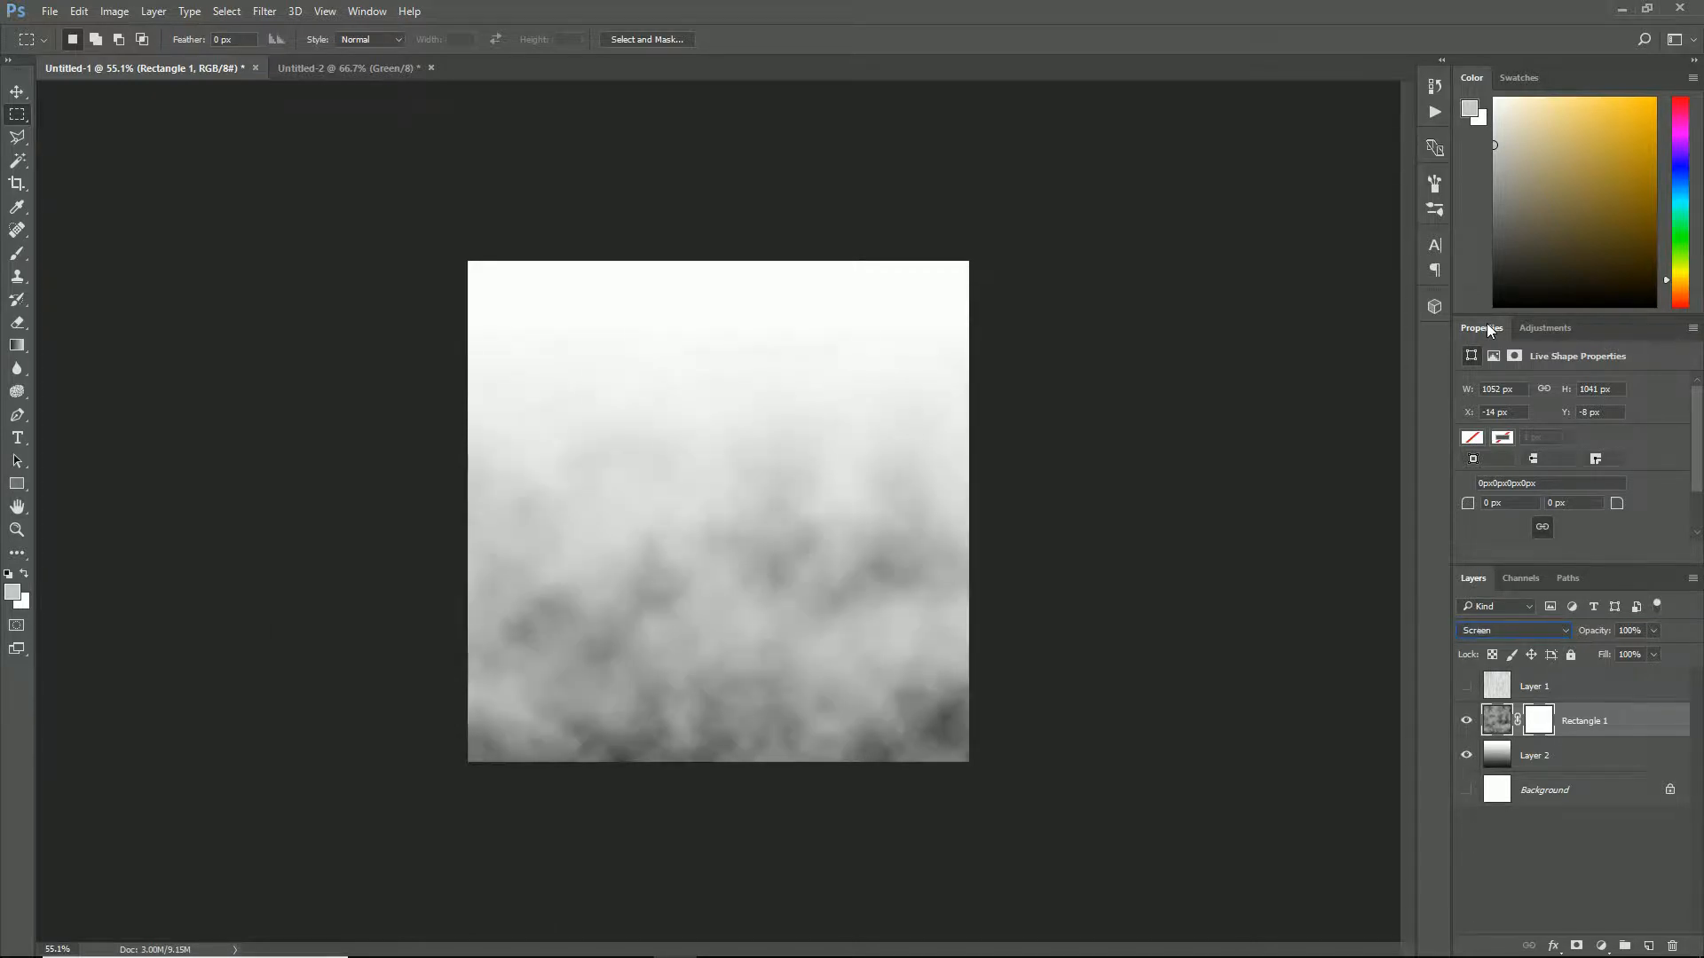
key(Down)
key(Down)
key(Down)
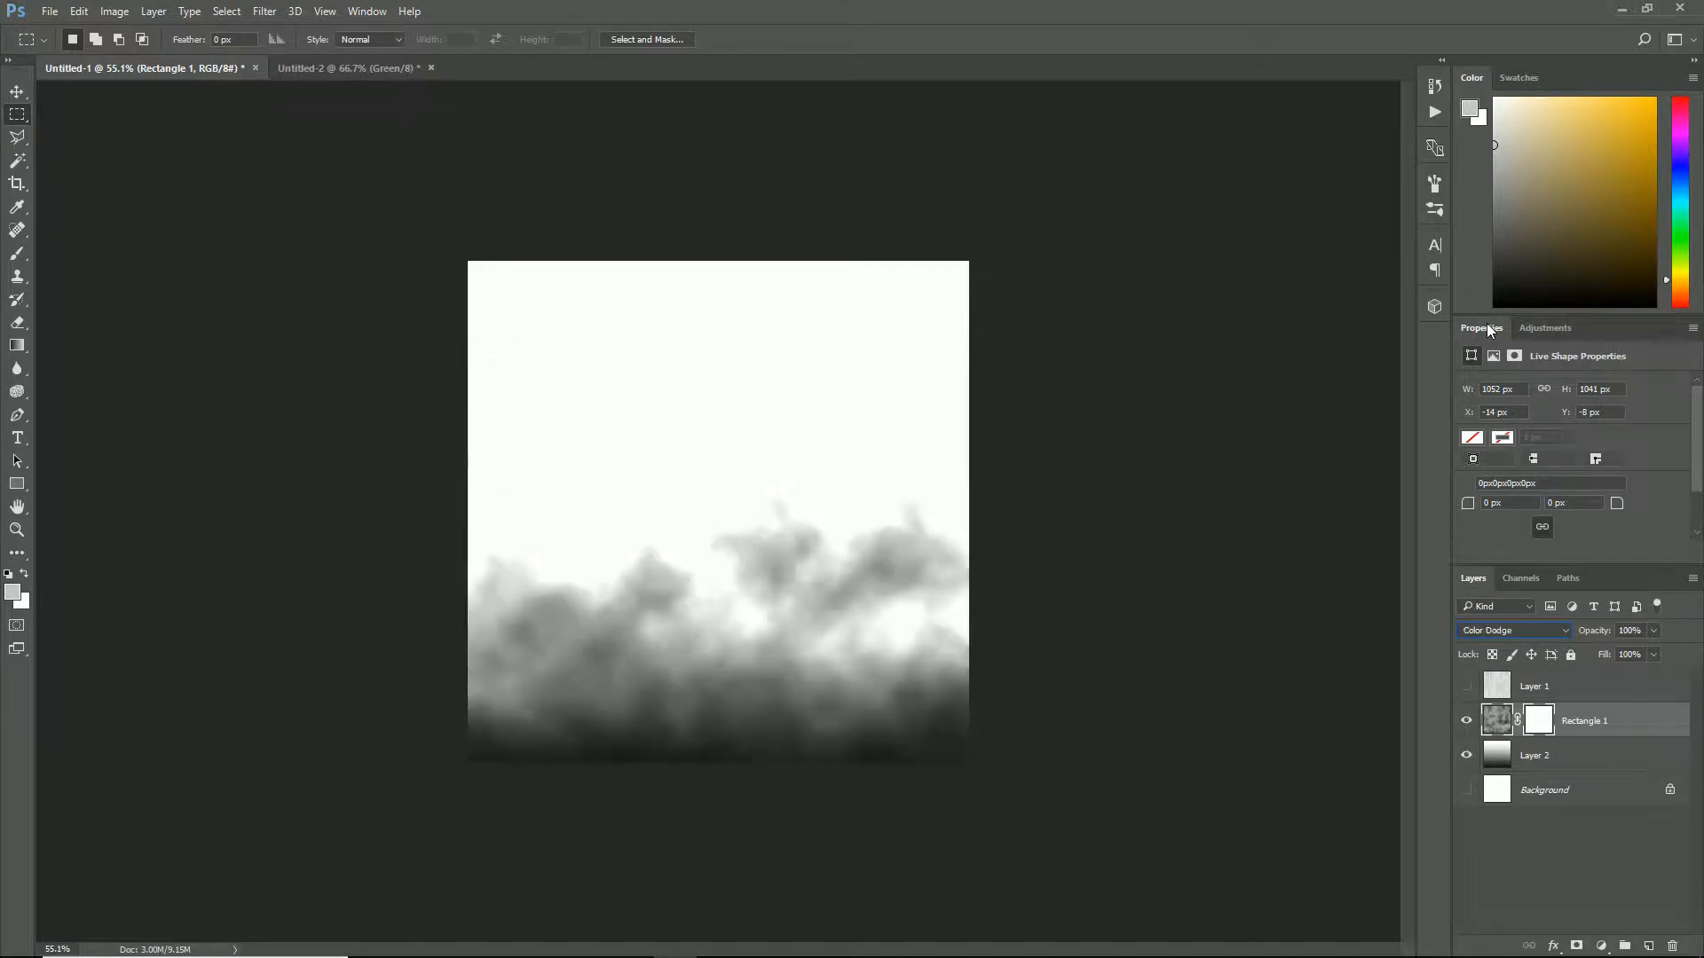
key(Down)
key(Down)
key(Down)
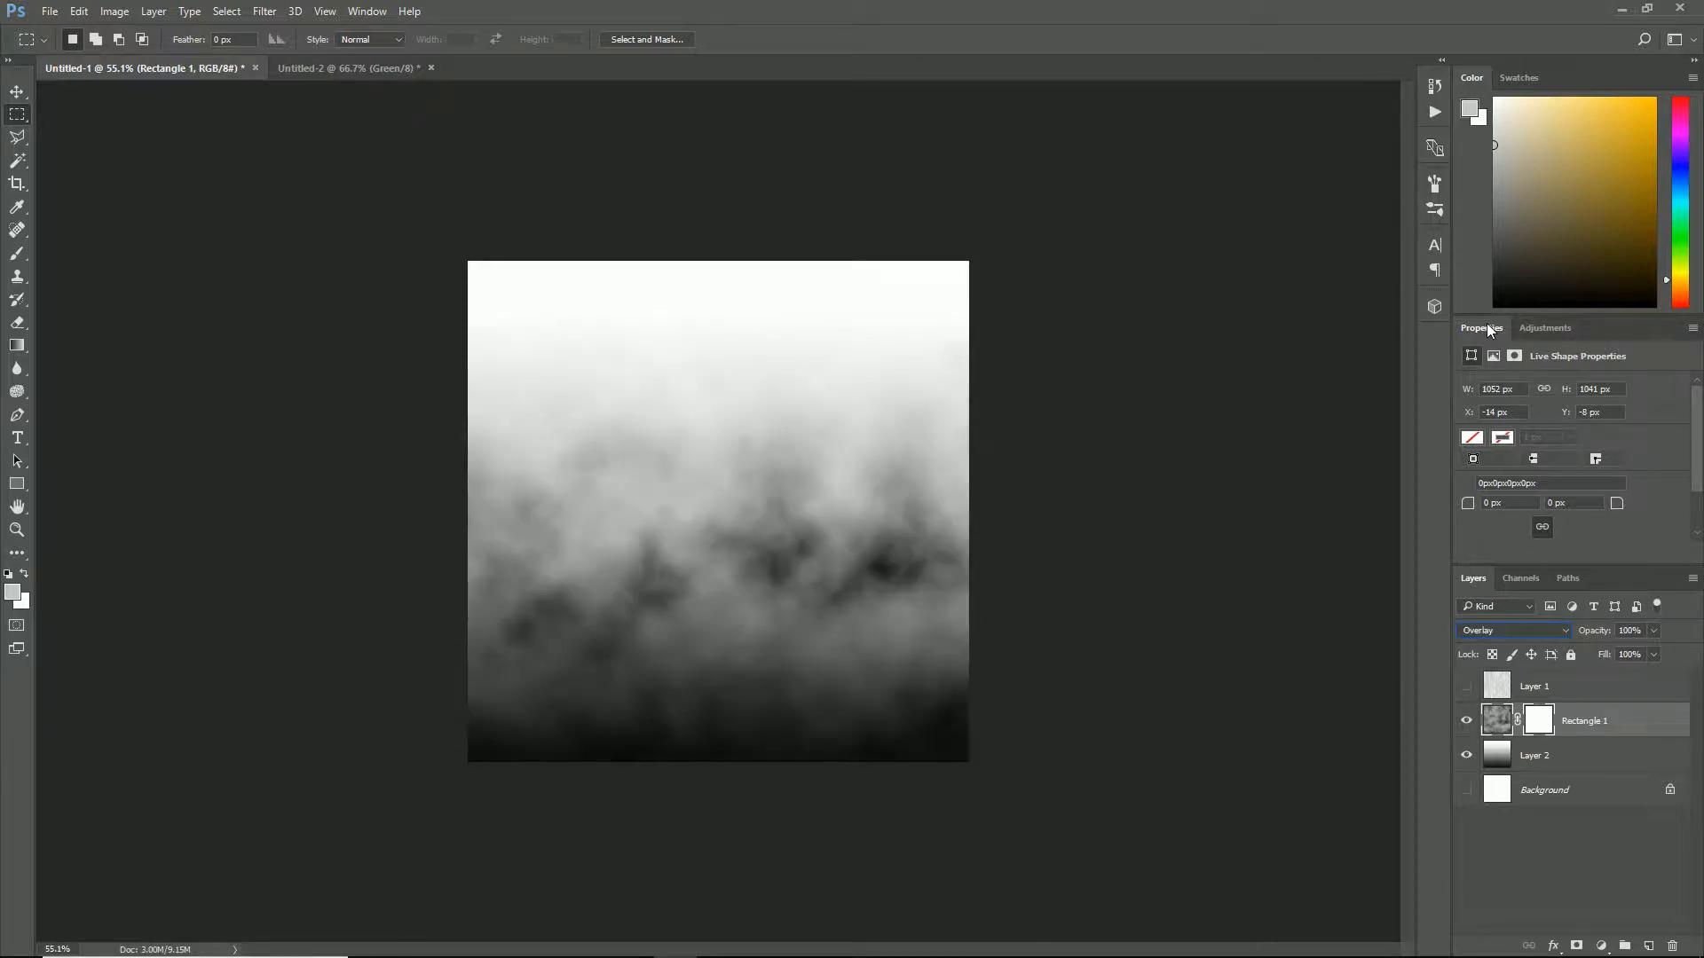
key(Down)
key(Down)
key(Down)
key(Down)
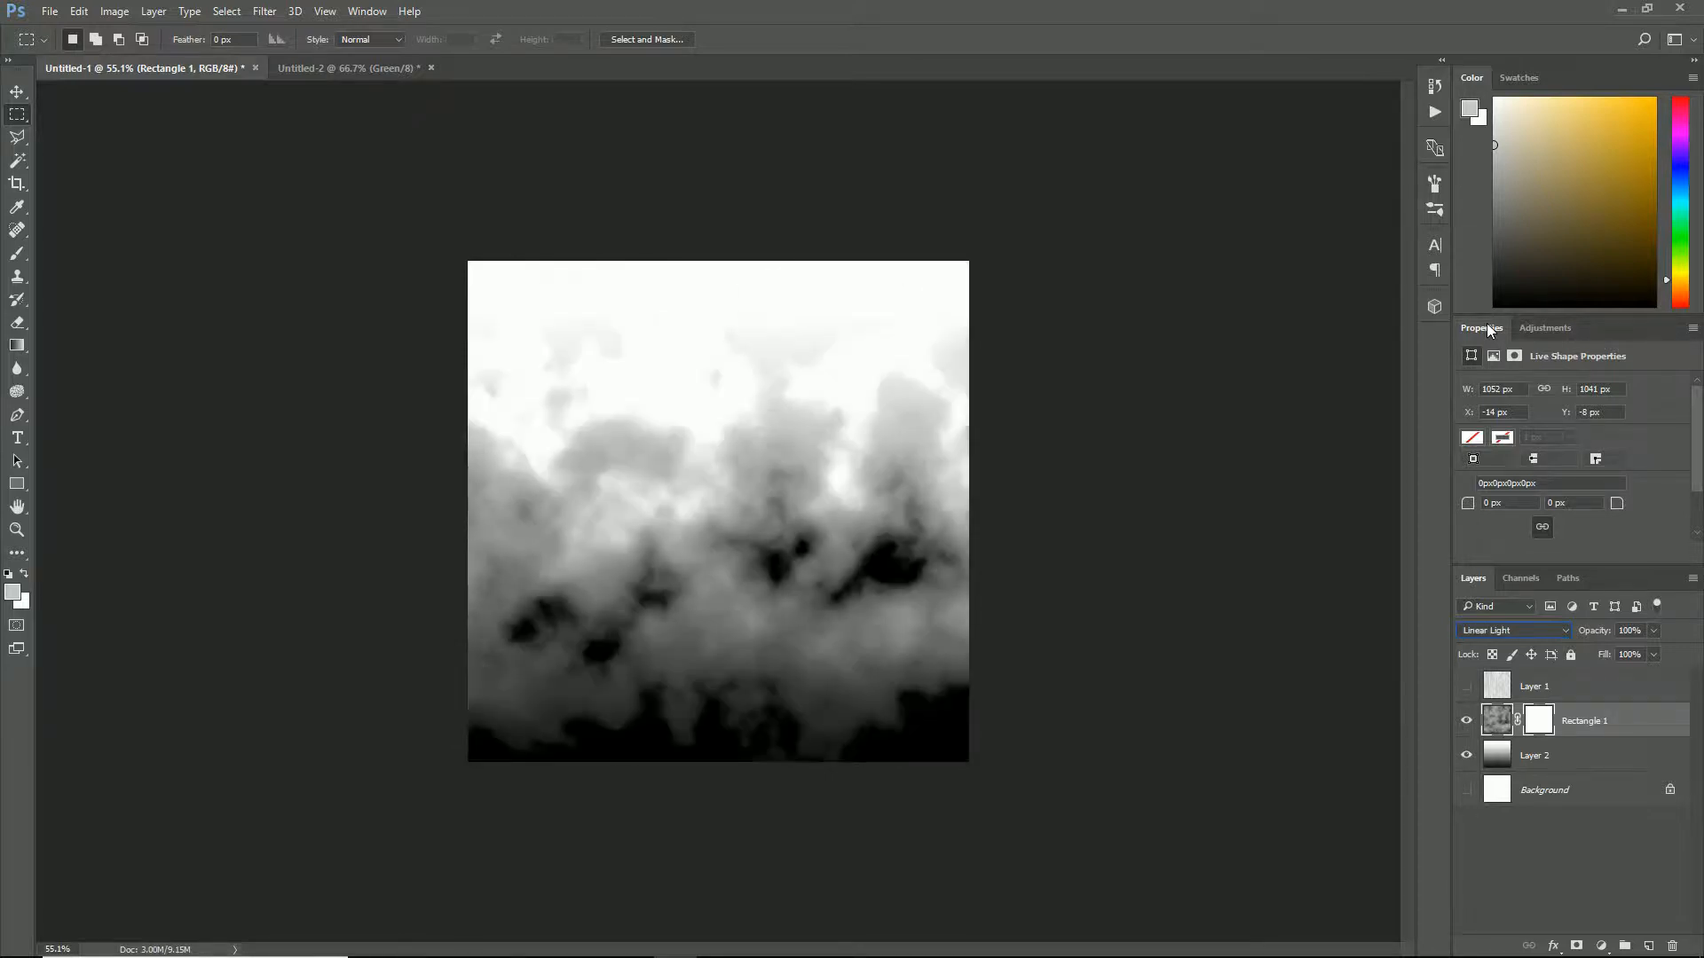
key(Down)
key(Down)
key(Down)
key(Down)
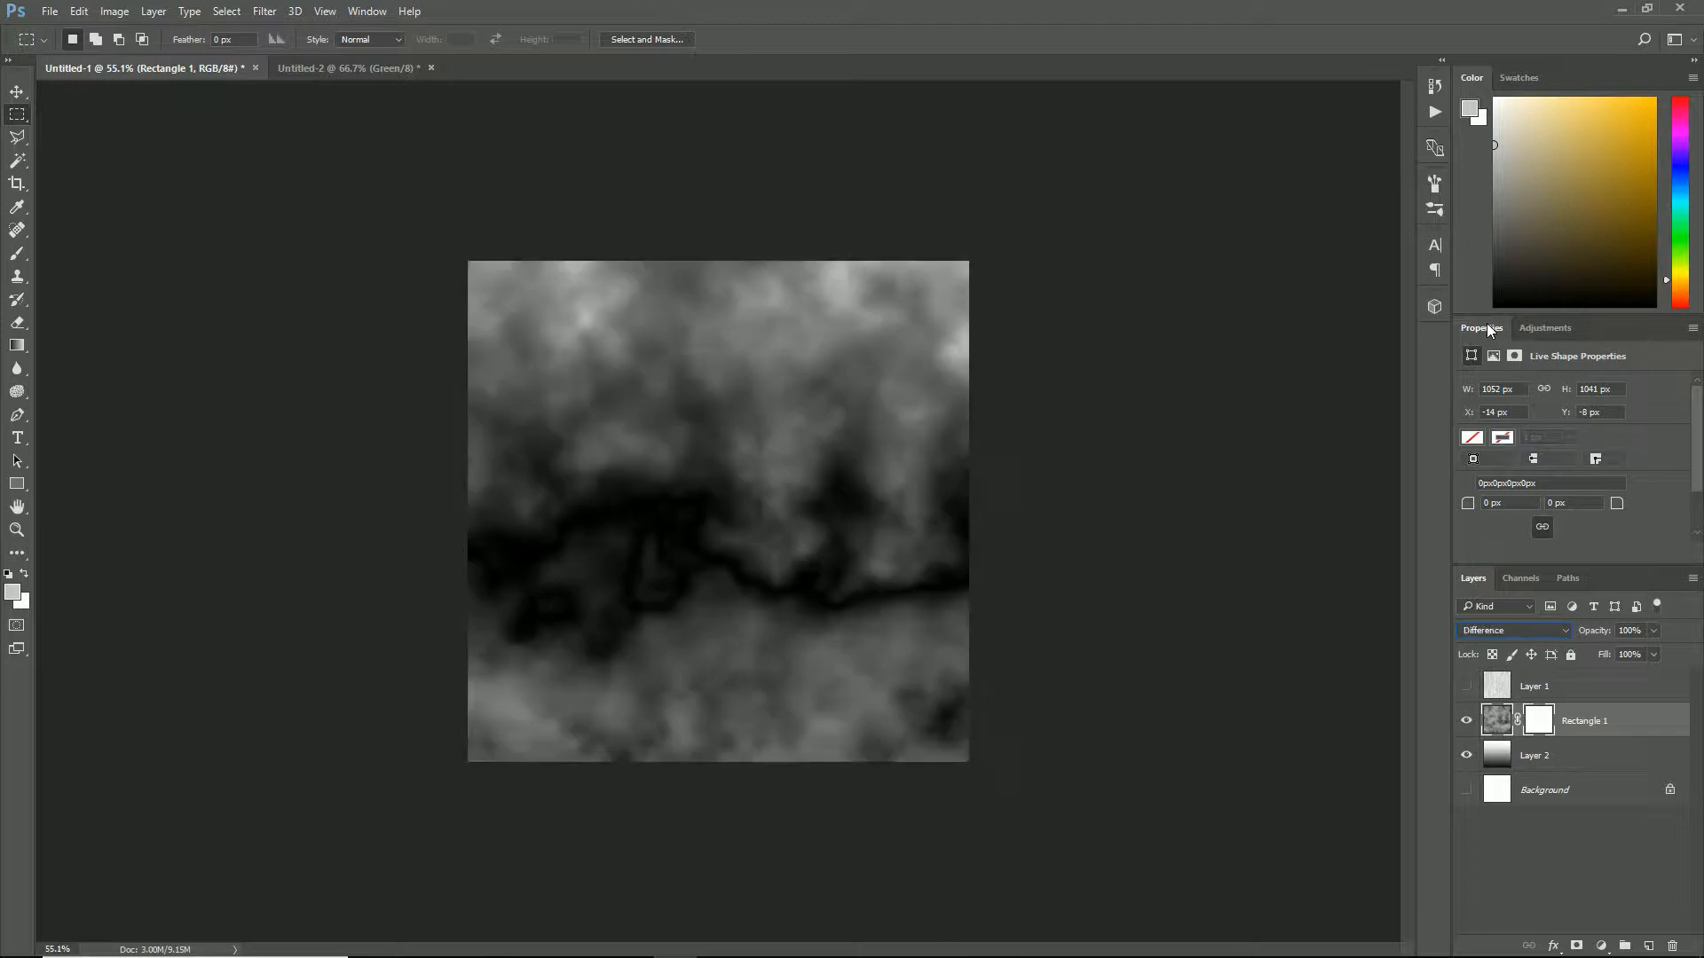
key(Down)
key(Up)
key(Down)
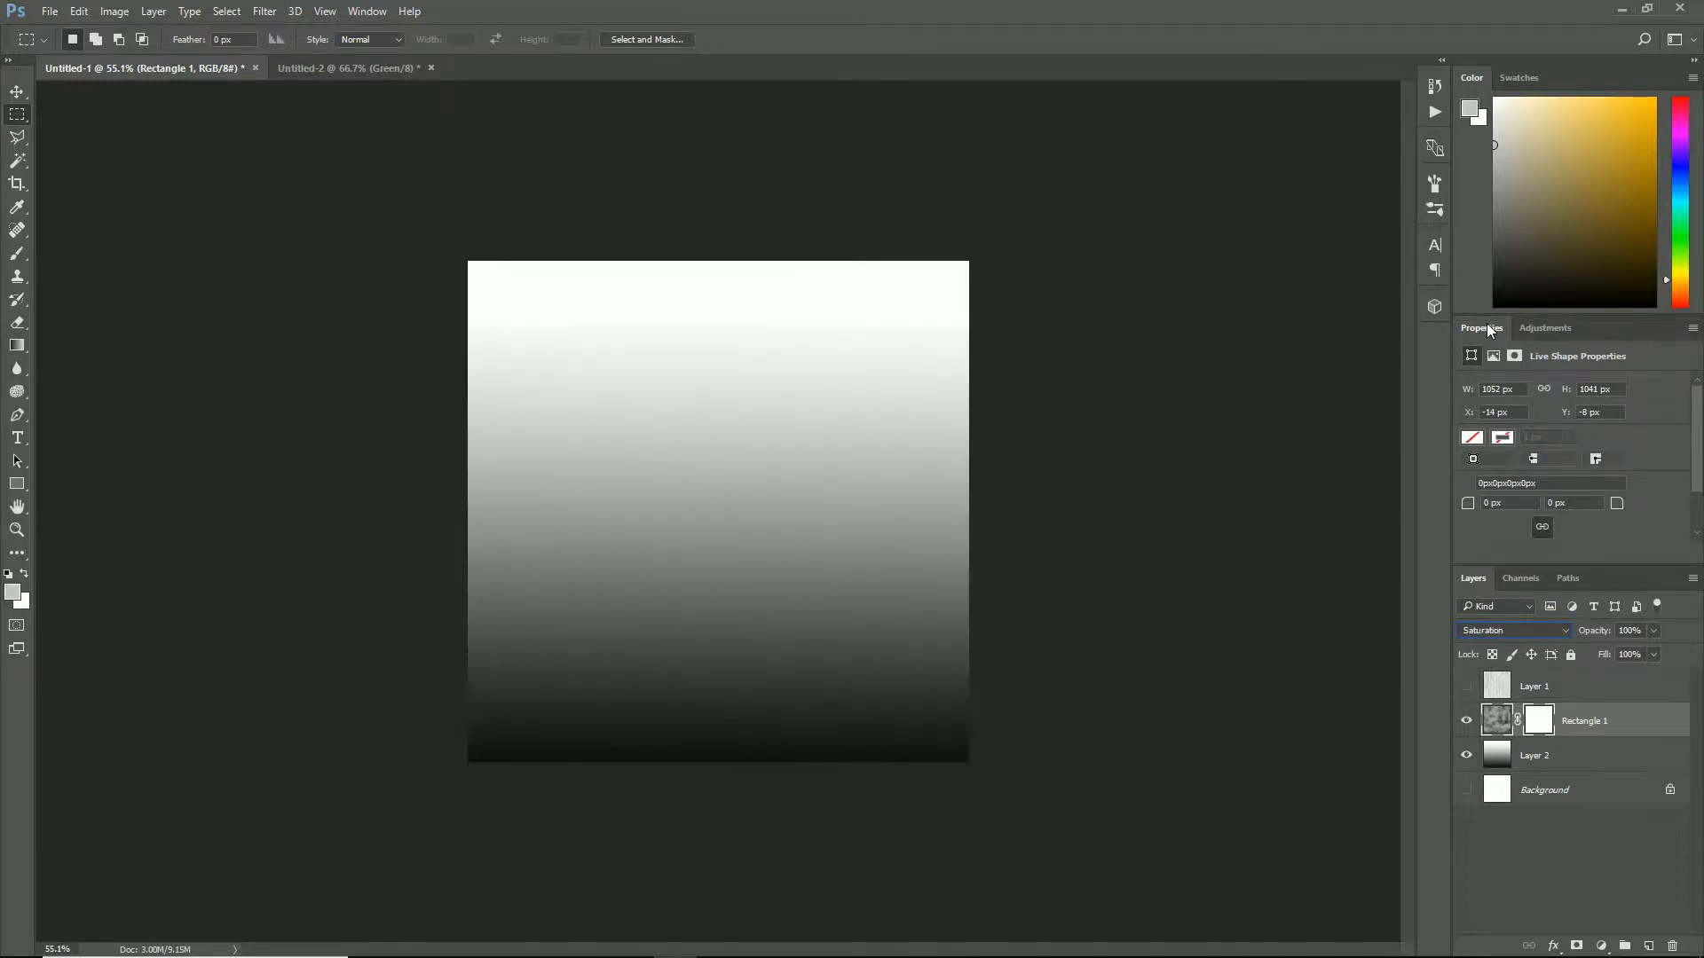
key(Down)
key(Up)
key(Up)
key(Up)
key(Up)
key(Up)
key(Up)
key(Up)
key(Up)
key(Up)
key(Up)
key(Up)
key(Up)
key(Up)
key(Up)
key(Up)
key(Up)
key(Up)
key(Up)
key(Up)
key(Up)
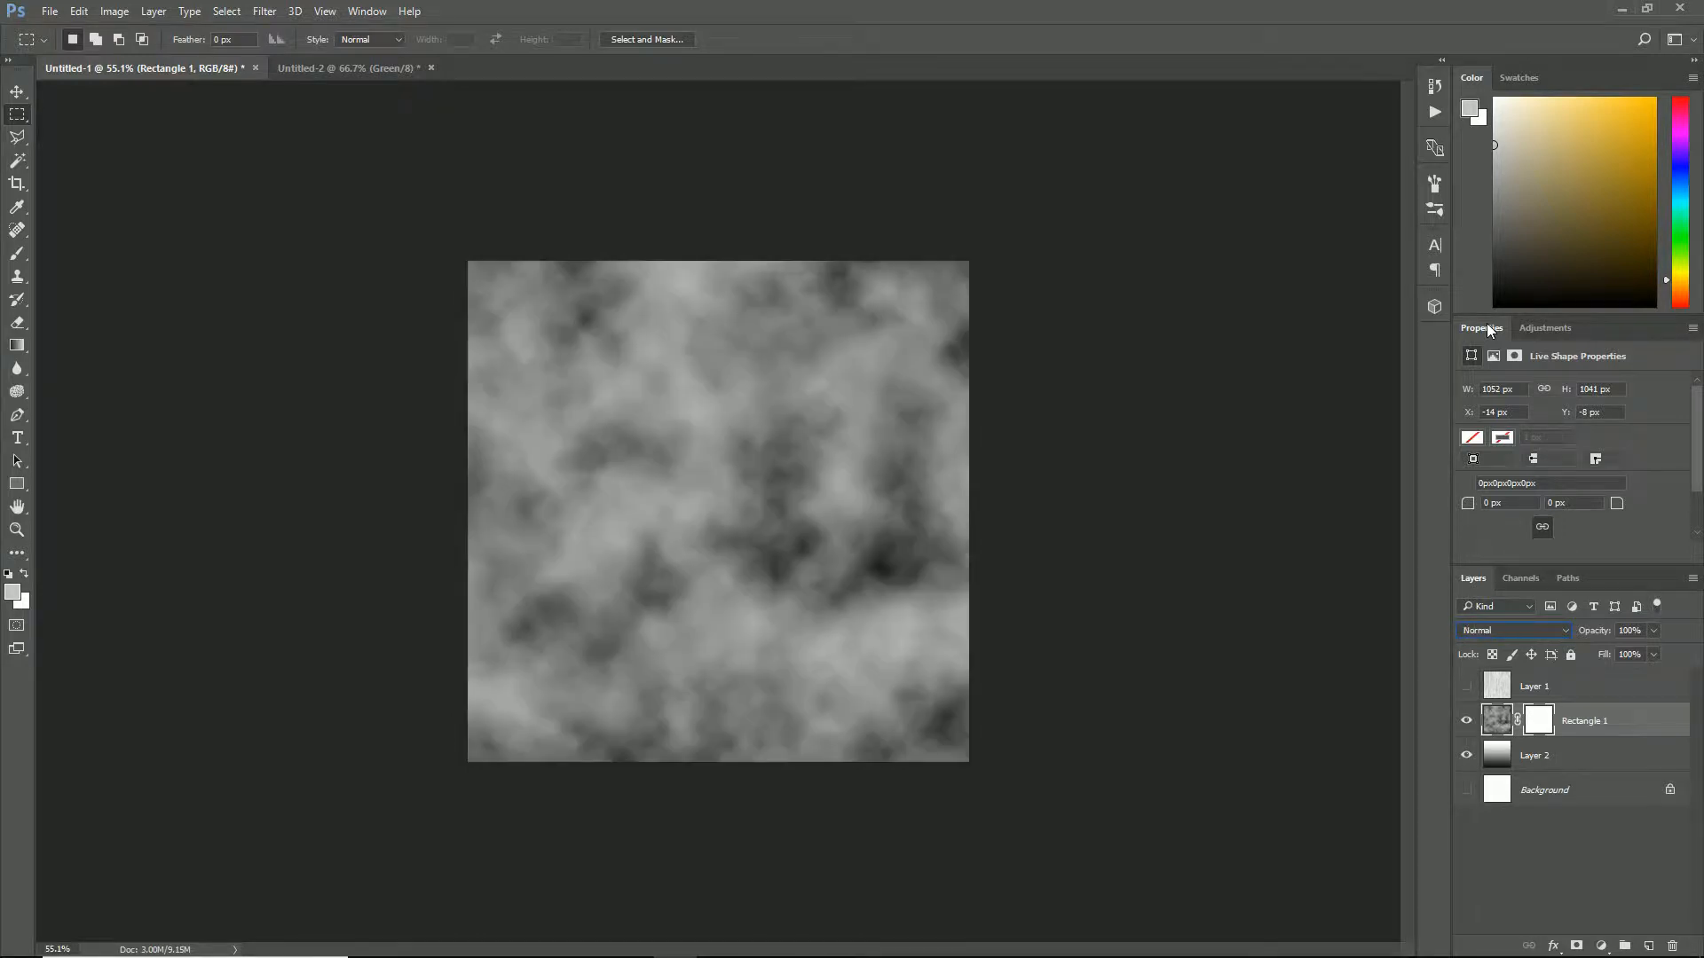
- Step through the darkening and lightening blend modes for the cloud layer and set Linear Dodge (Add)
key(Down)
key(Down)
key(Down)
key(Down)
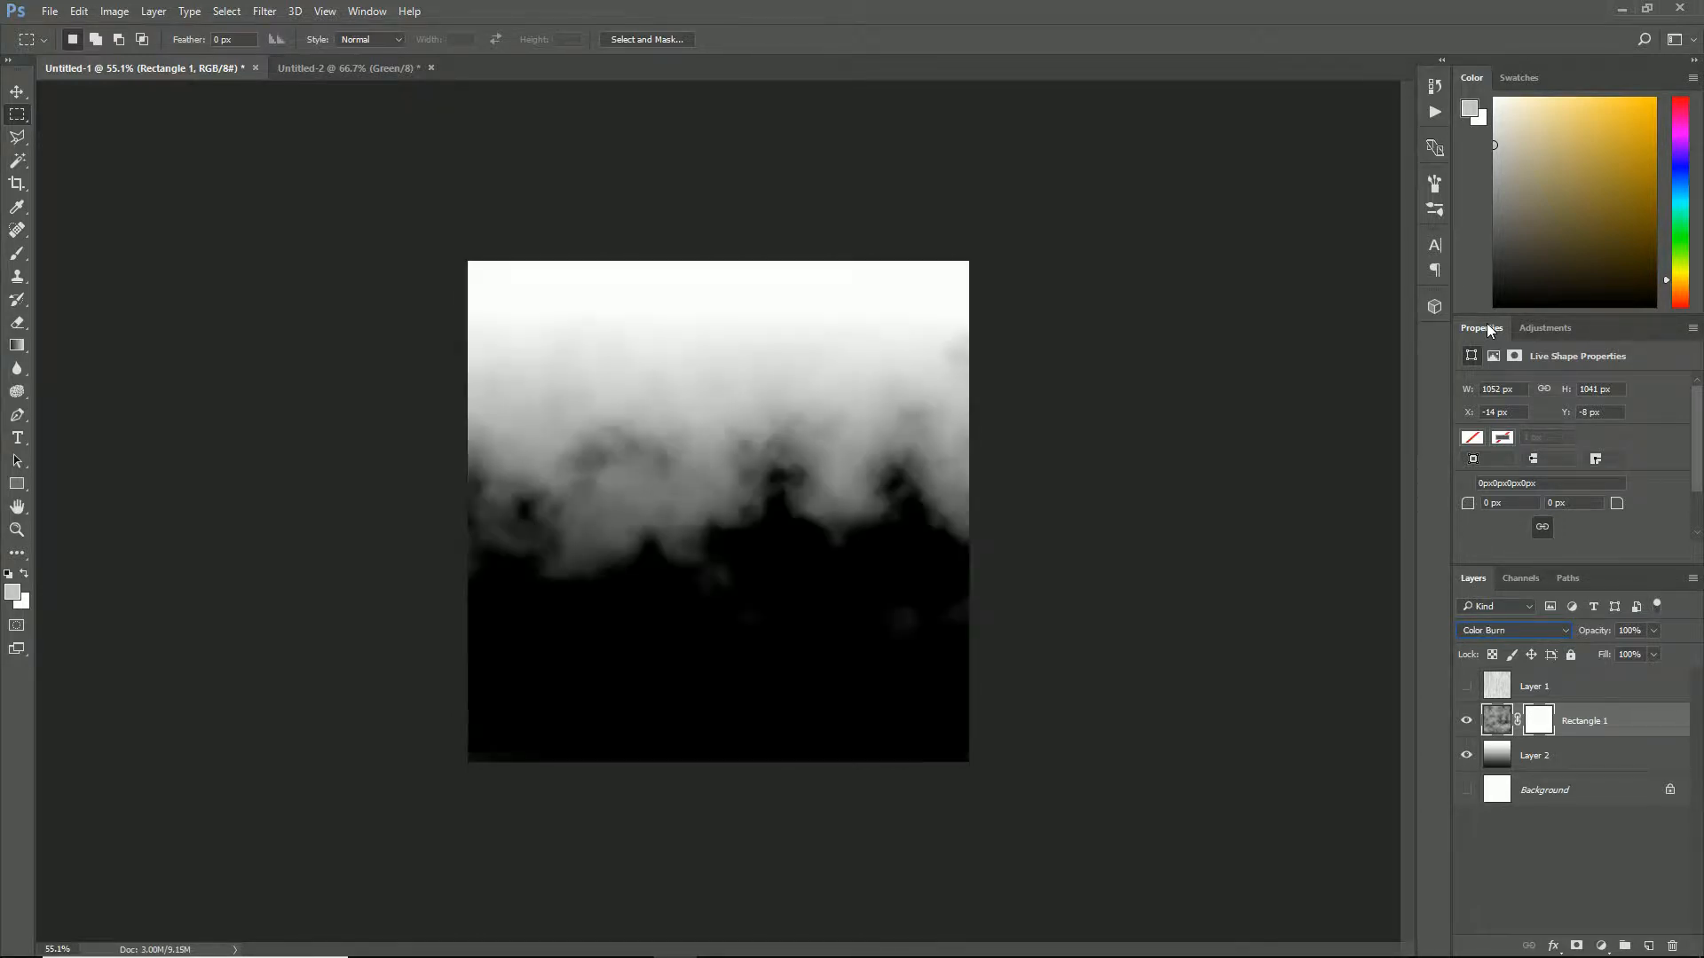
key(Down)
key(Down)
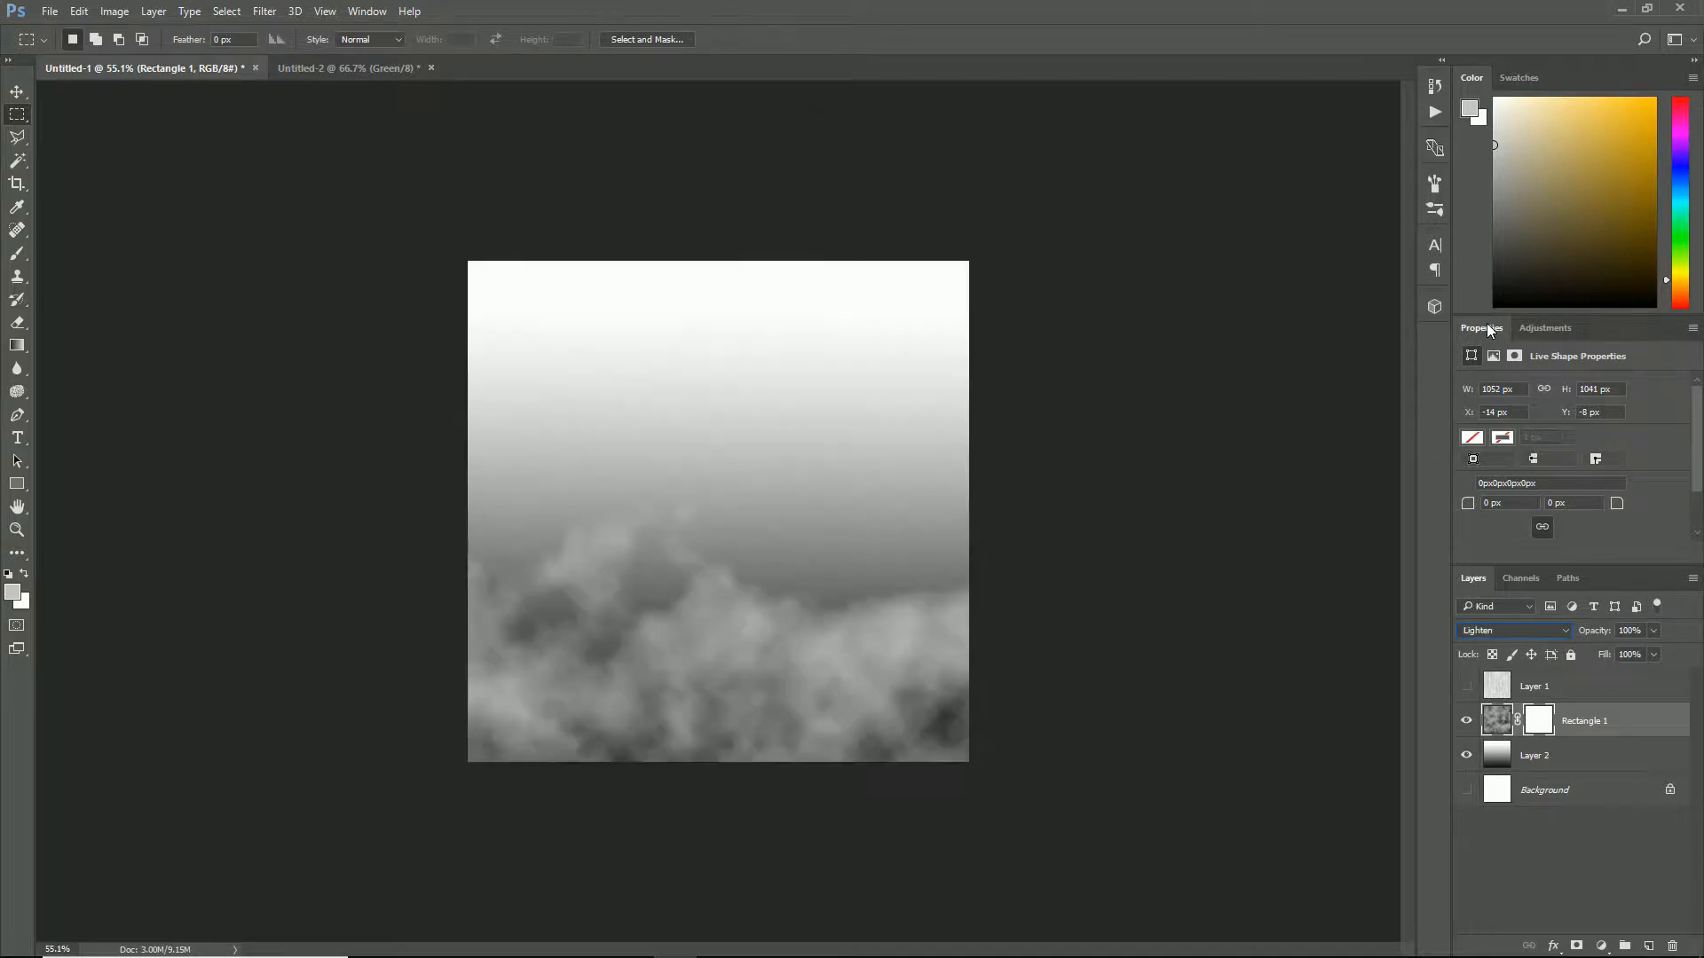
key(Down)
key(Down)
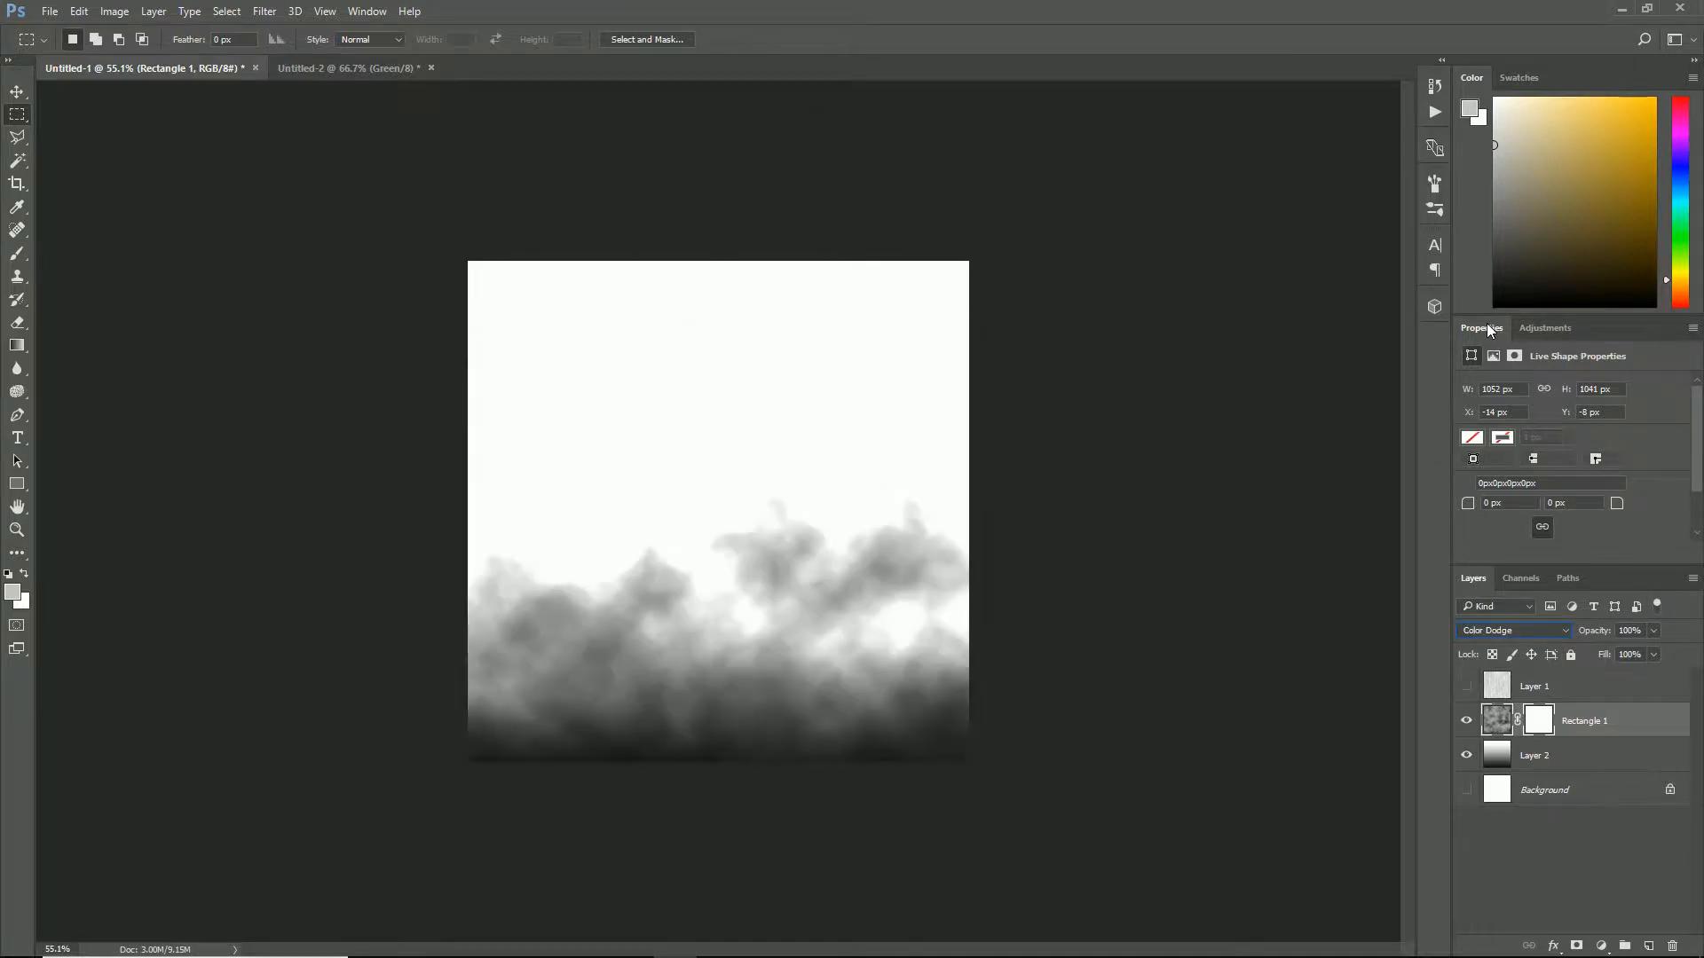
key(Down)
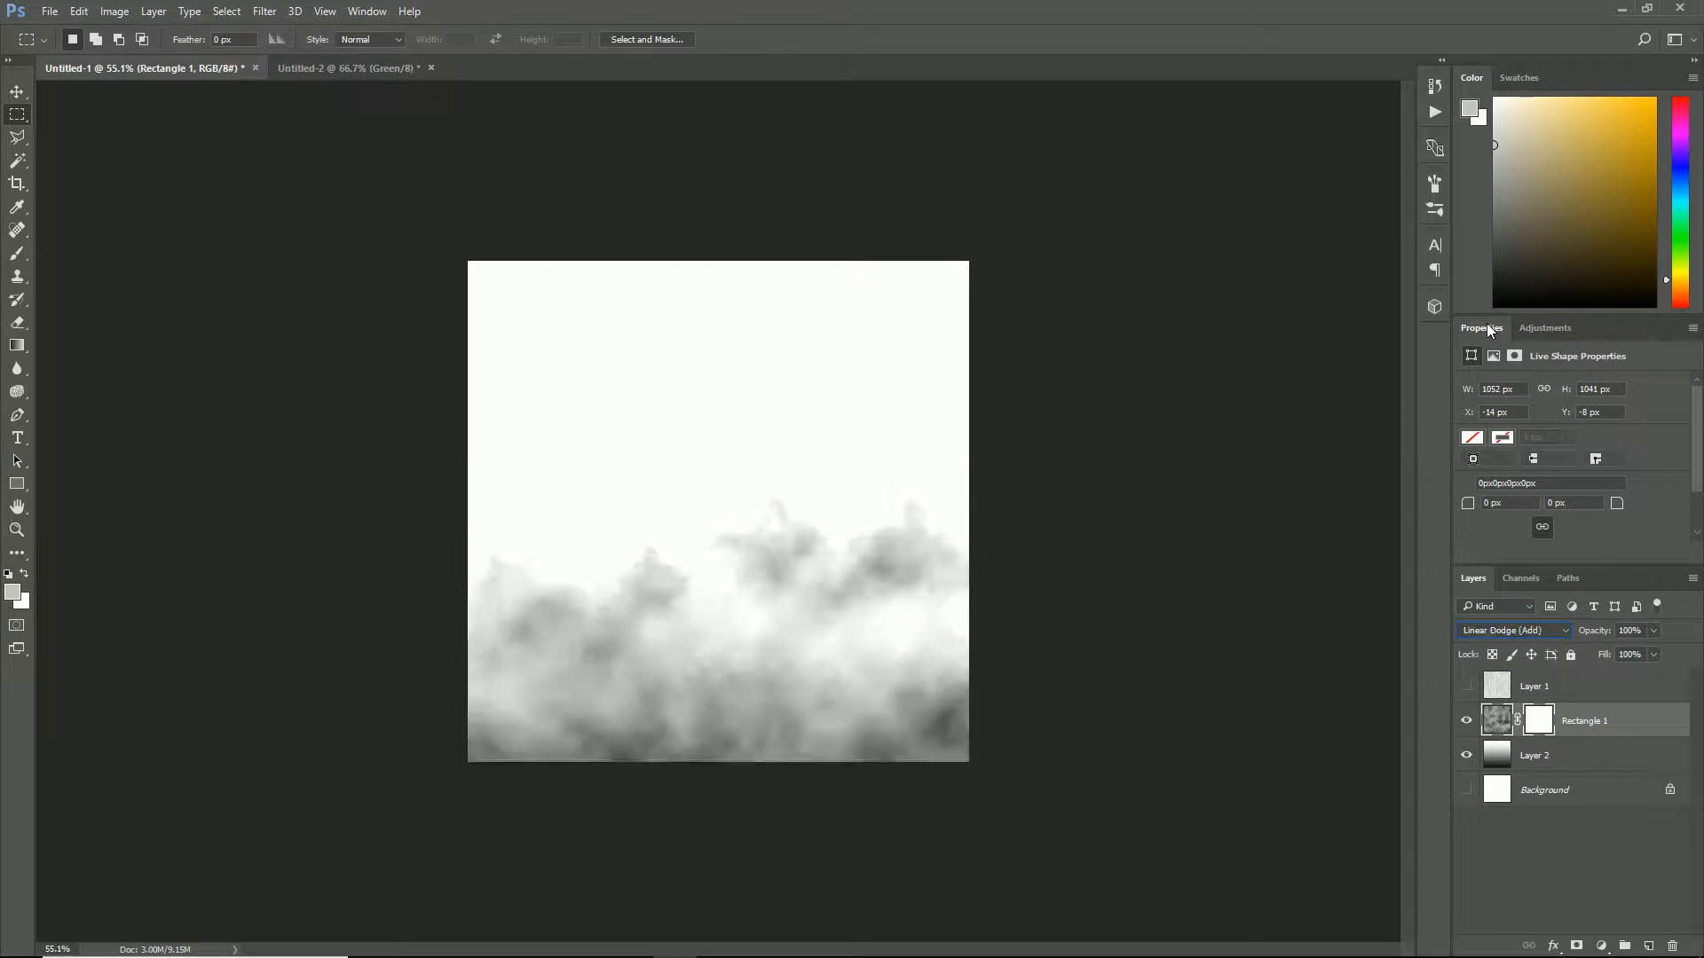
key(Down)
key(Up)
- Apply a Brightness/Contrast adjustment to the cloud layer with brightness 60 and contrast 14
click(125, 11)
mouse_move(146, 53)
click(397, 56)
drag(793, 259, 1202, 394)
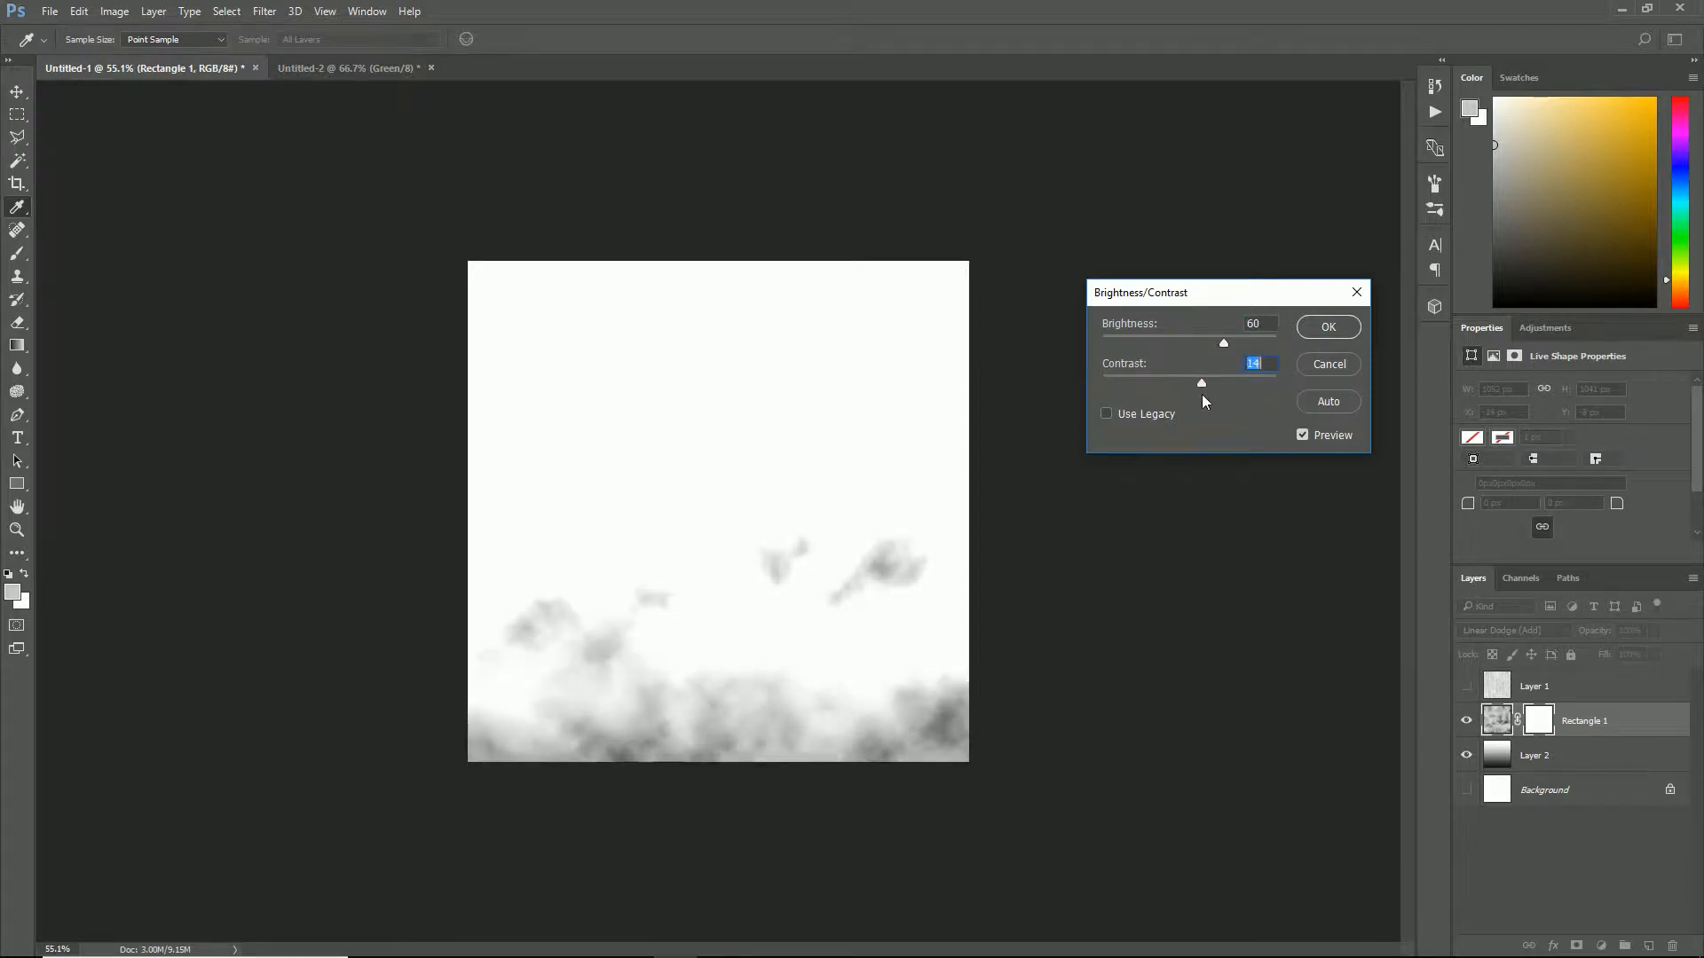
click(1347, 330)
key(m)
- Soften the cloud layer with a Gaussian Blur of 3.0 pixels radius
click(264, 12)
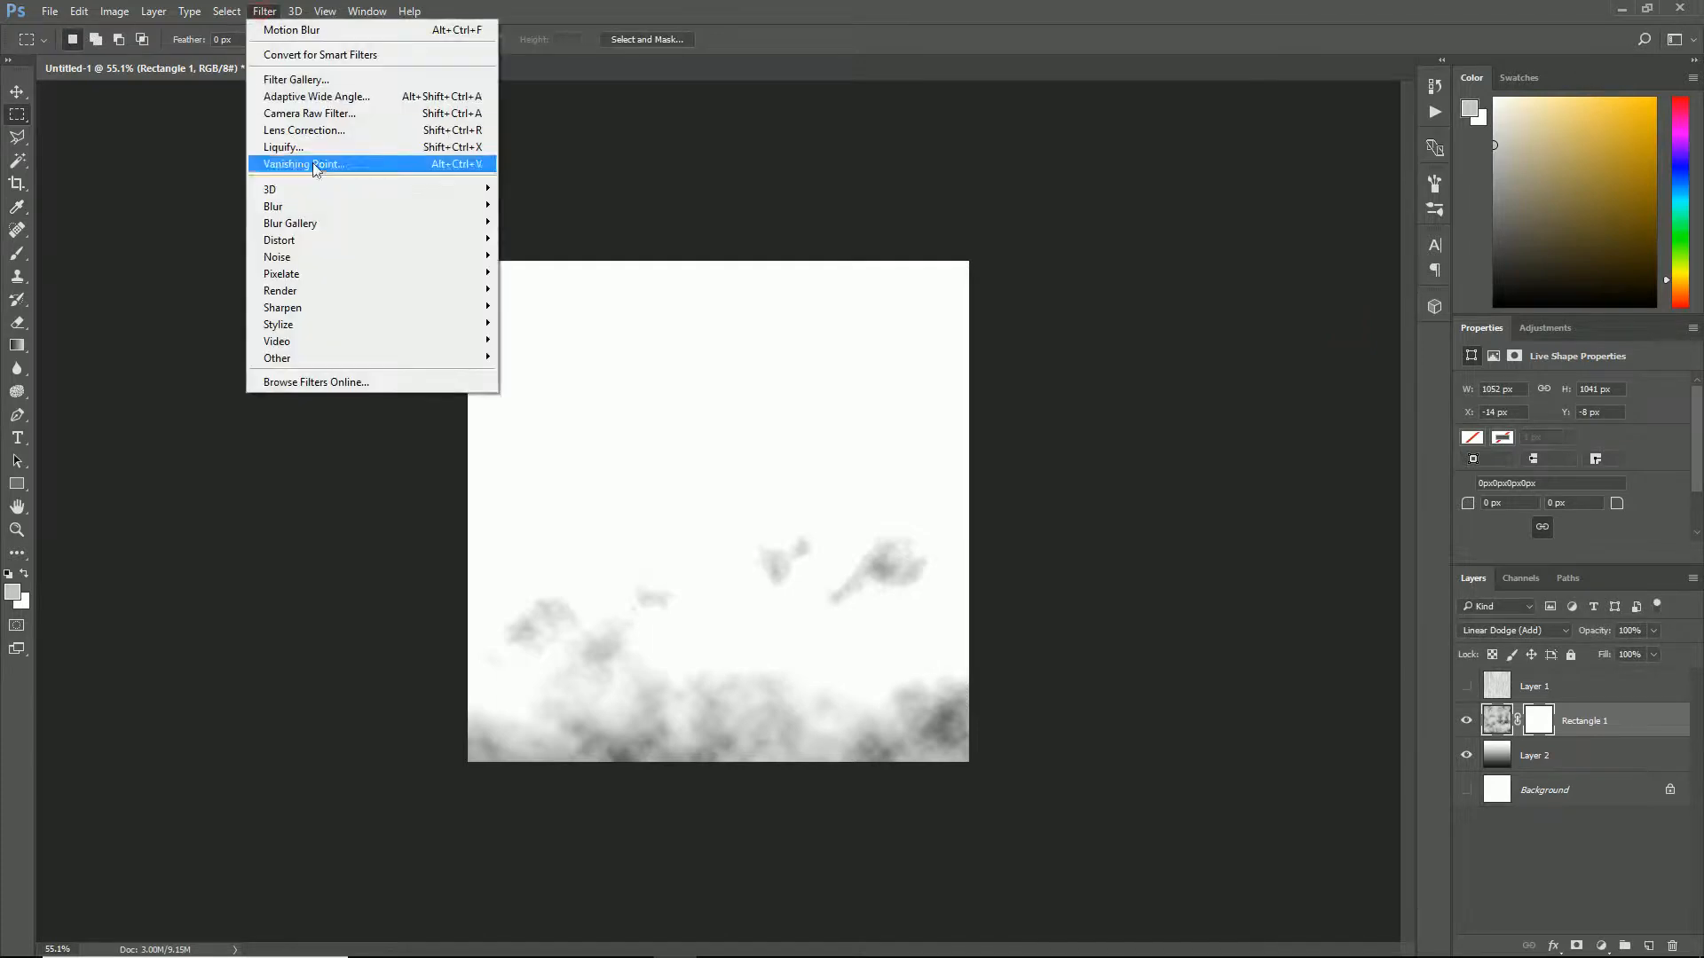
mouse_move(326, 213)
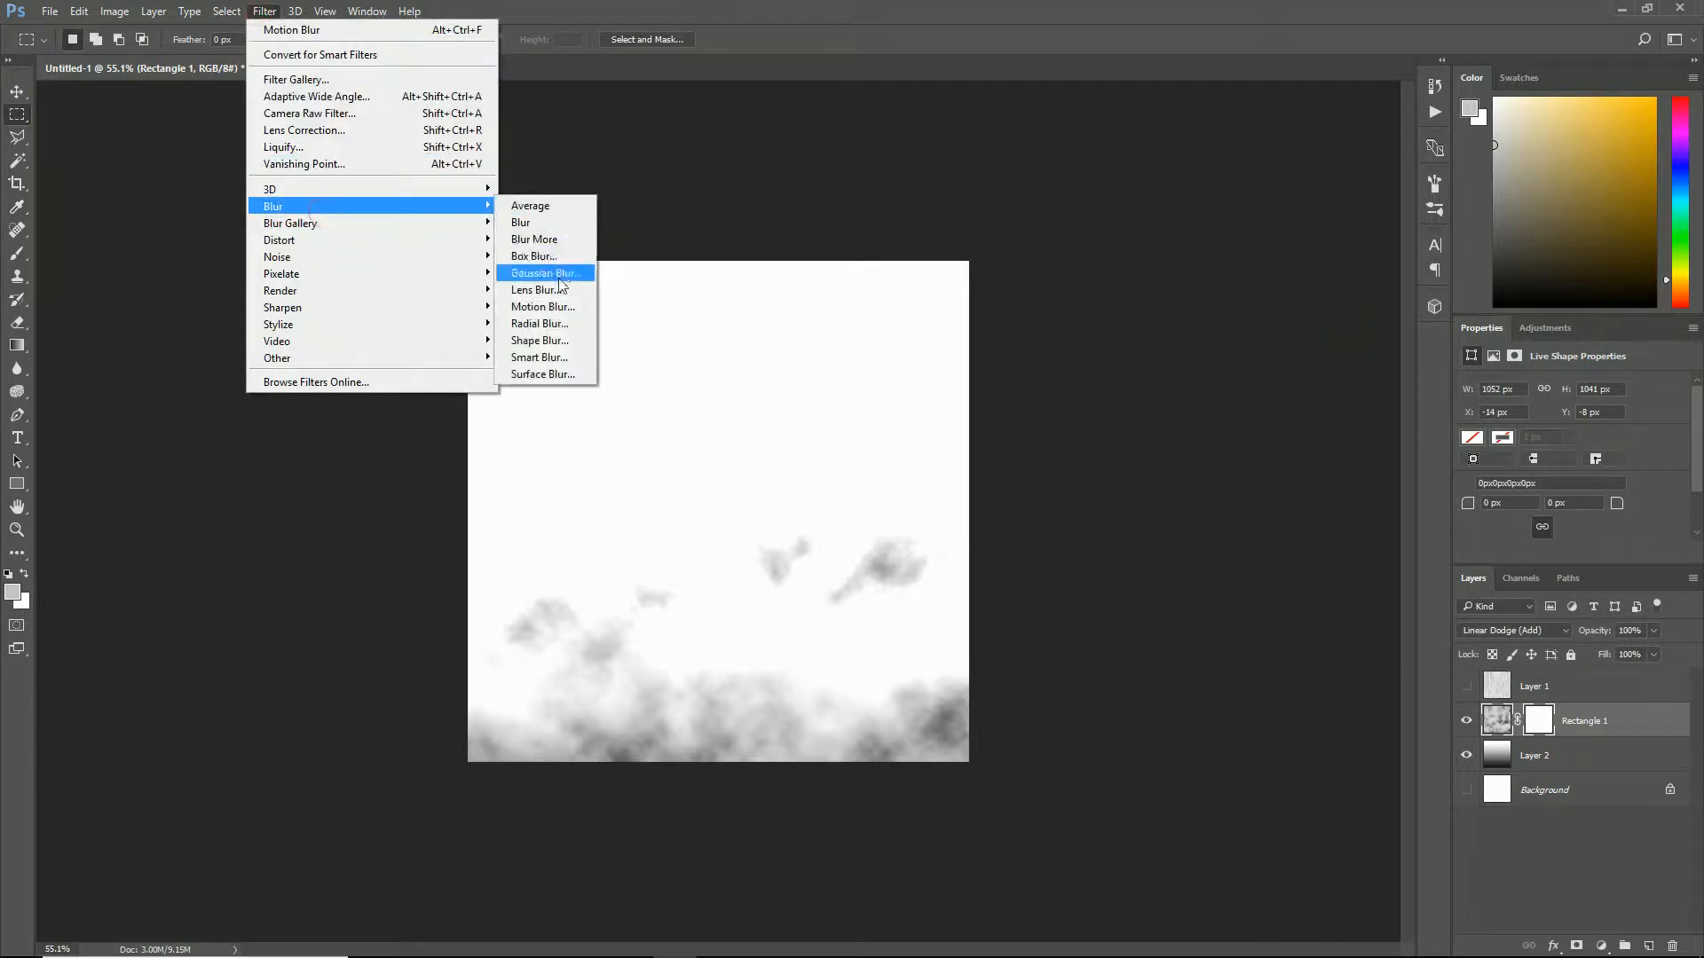
click(559, 282)
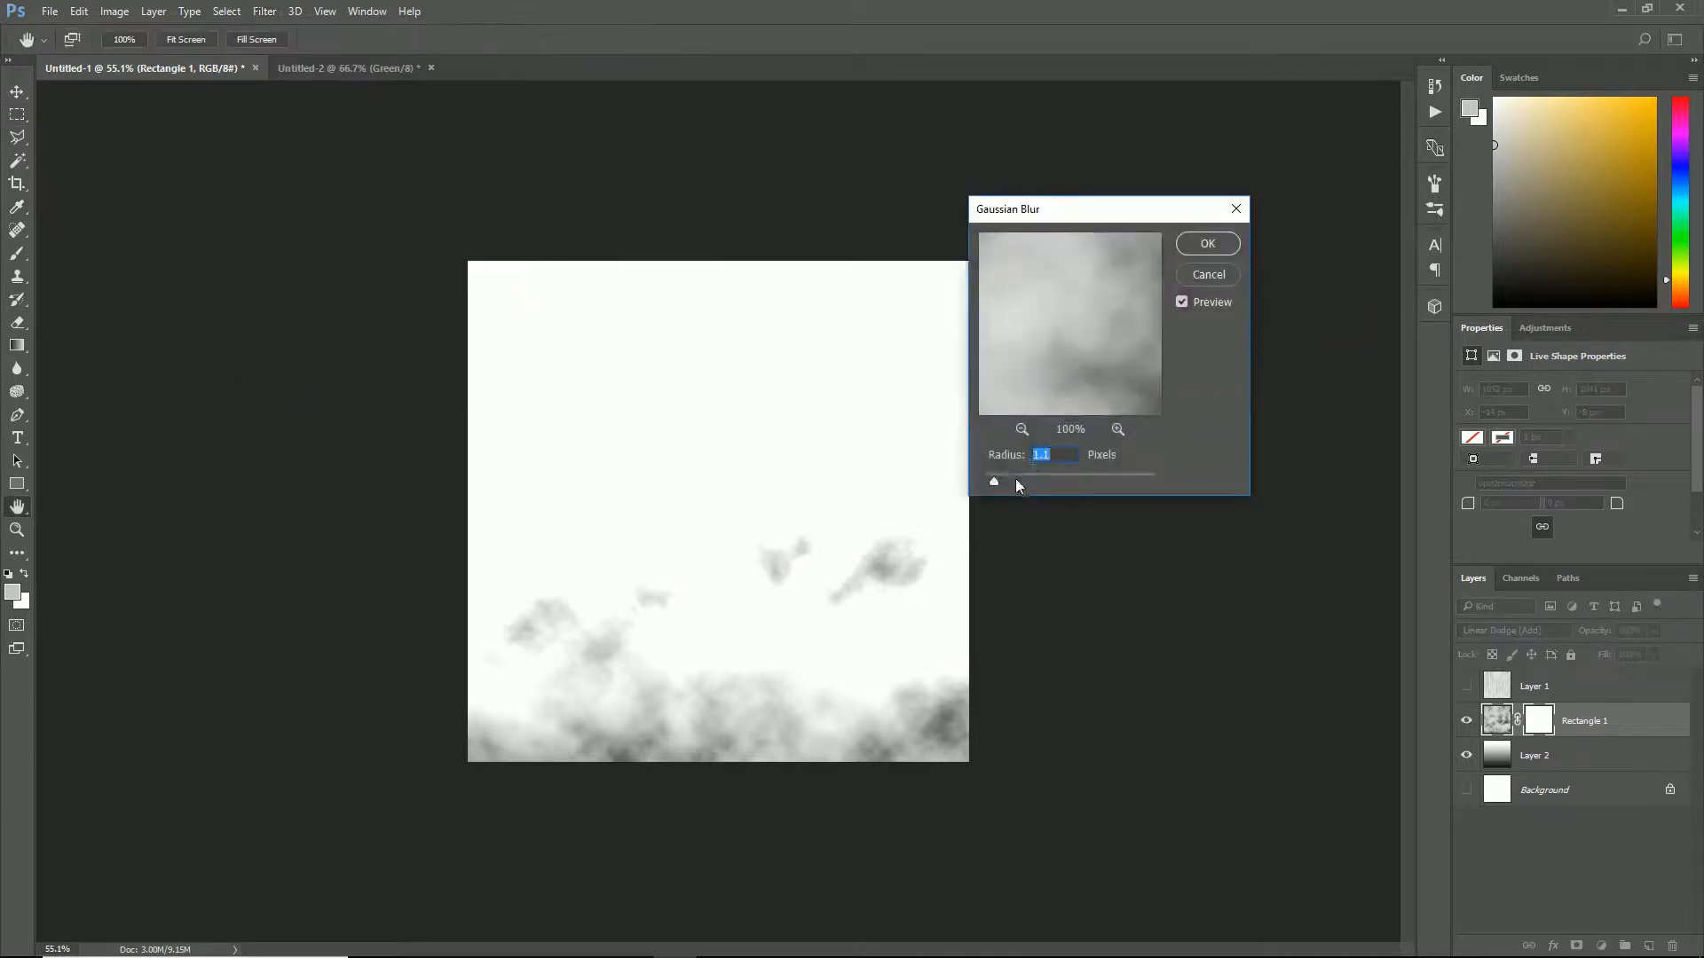
drag(987, 482, 1021, 488)
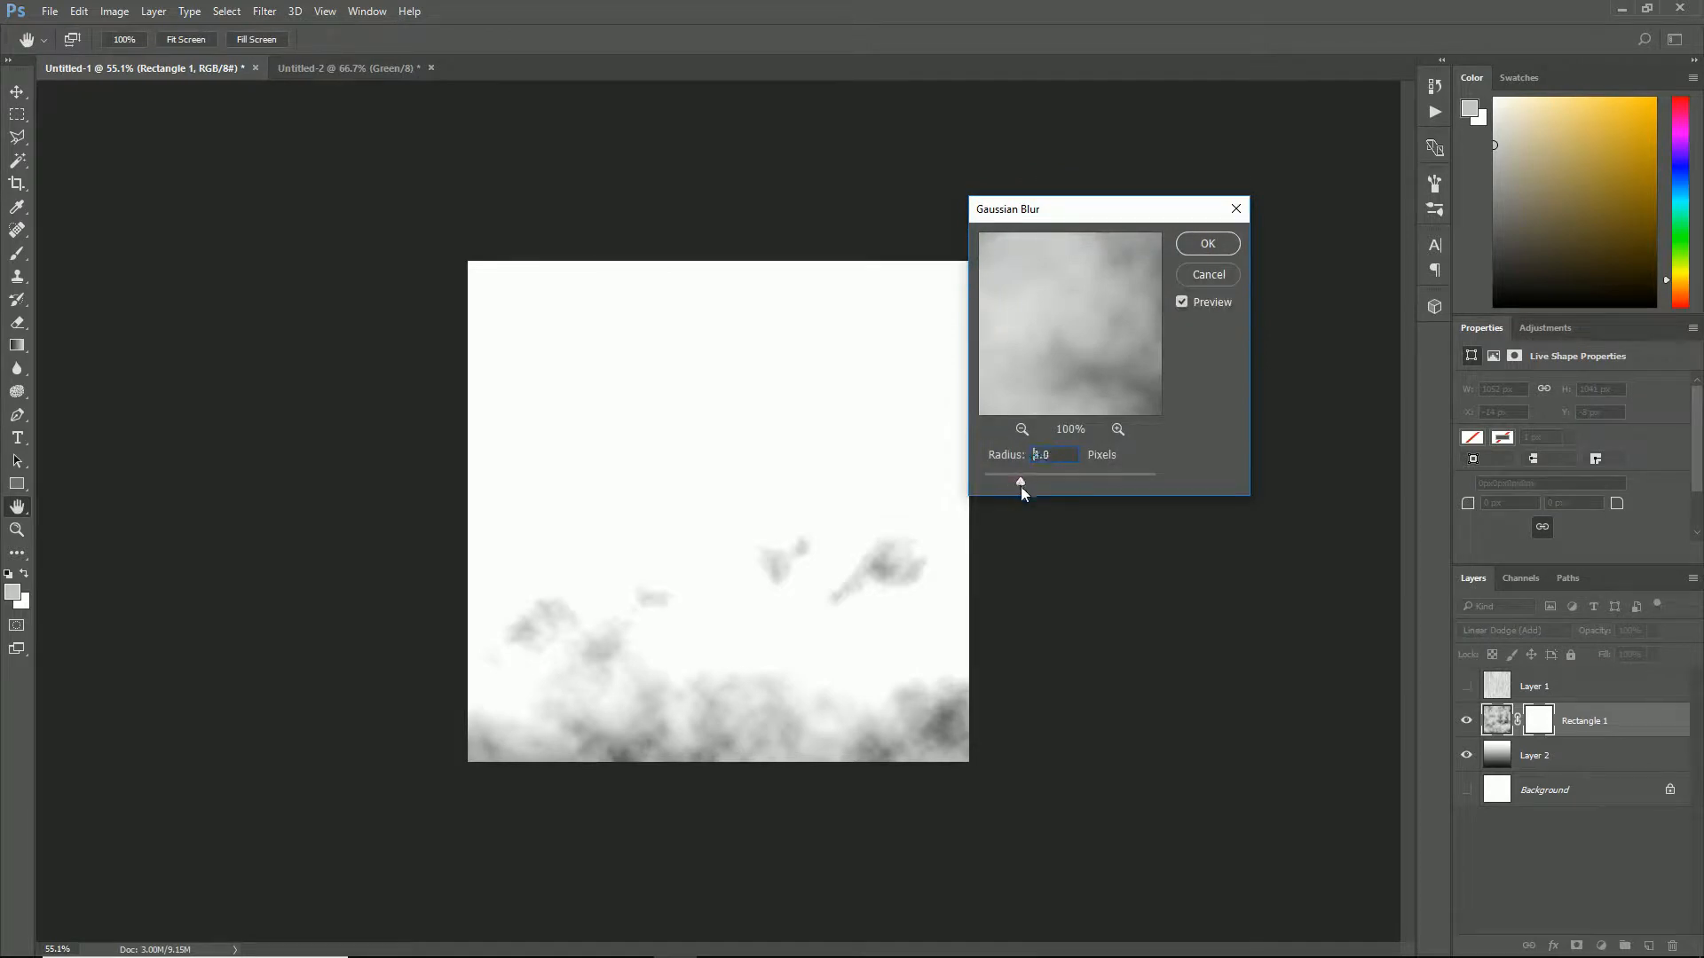
click(1204, 250)
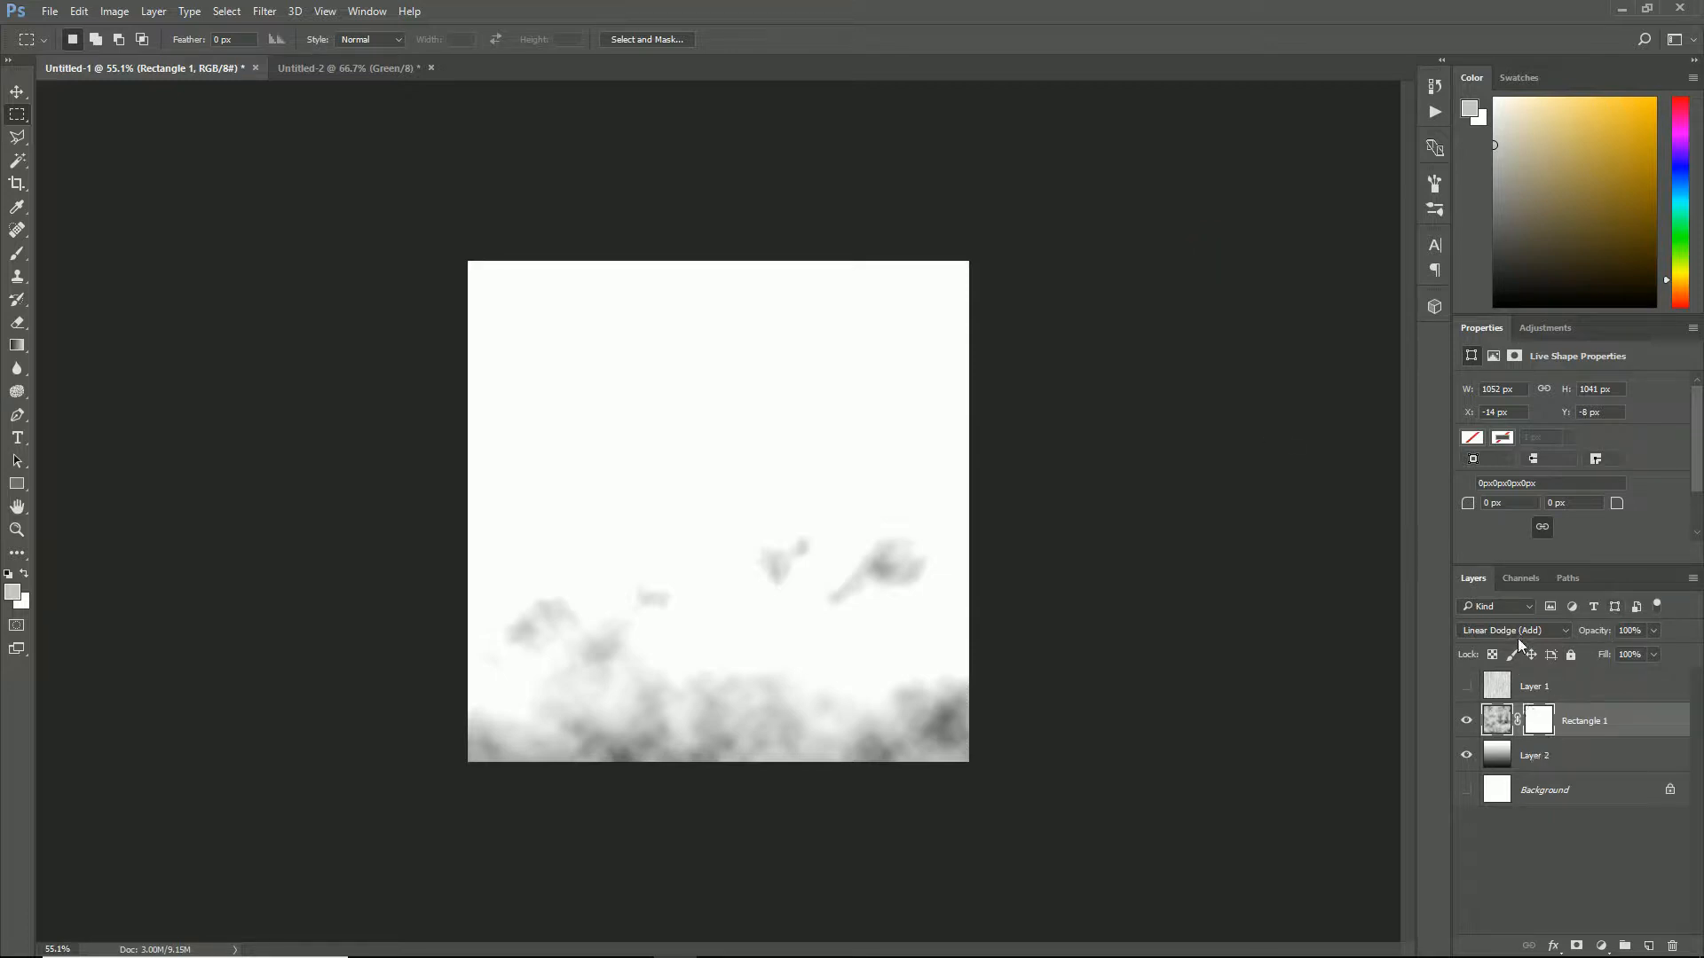
- Compare the image without the cloud layer, try Overlay blending on it, and set its blend mode to Soft Light
click(1469, 726)
click(1470, 727)
click(1484, 631)
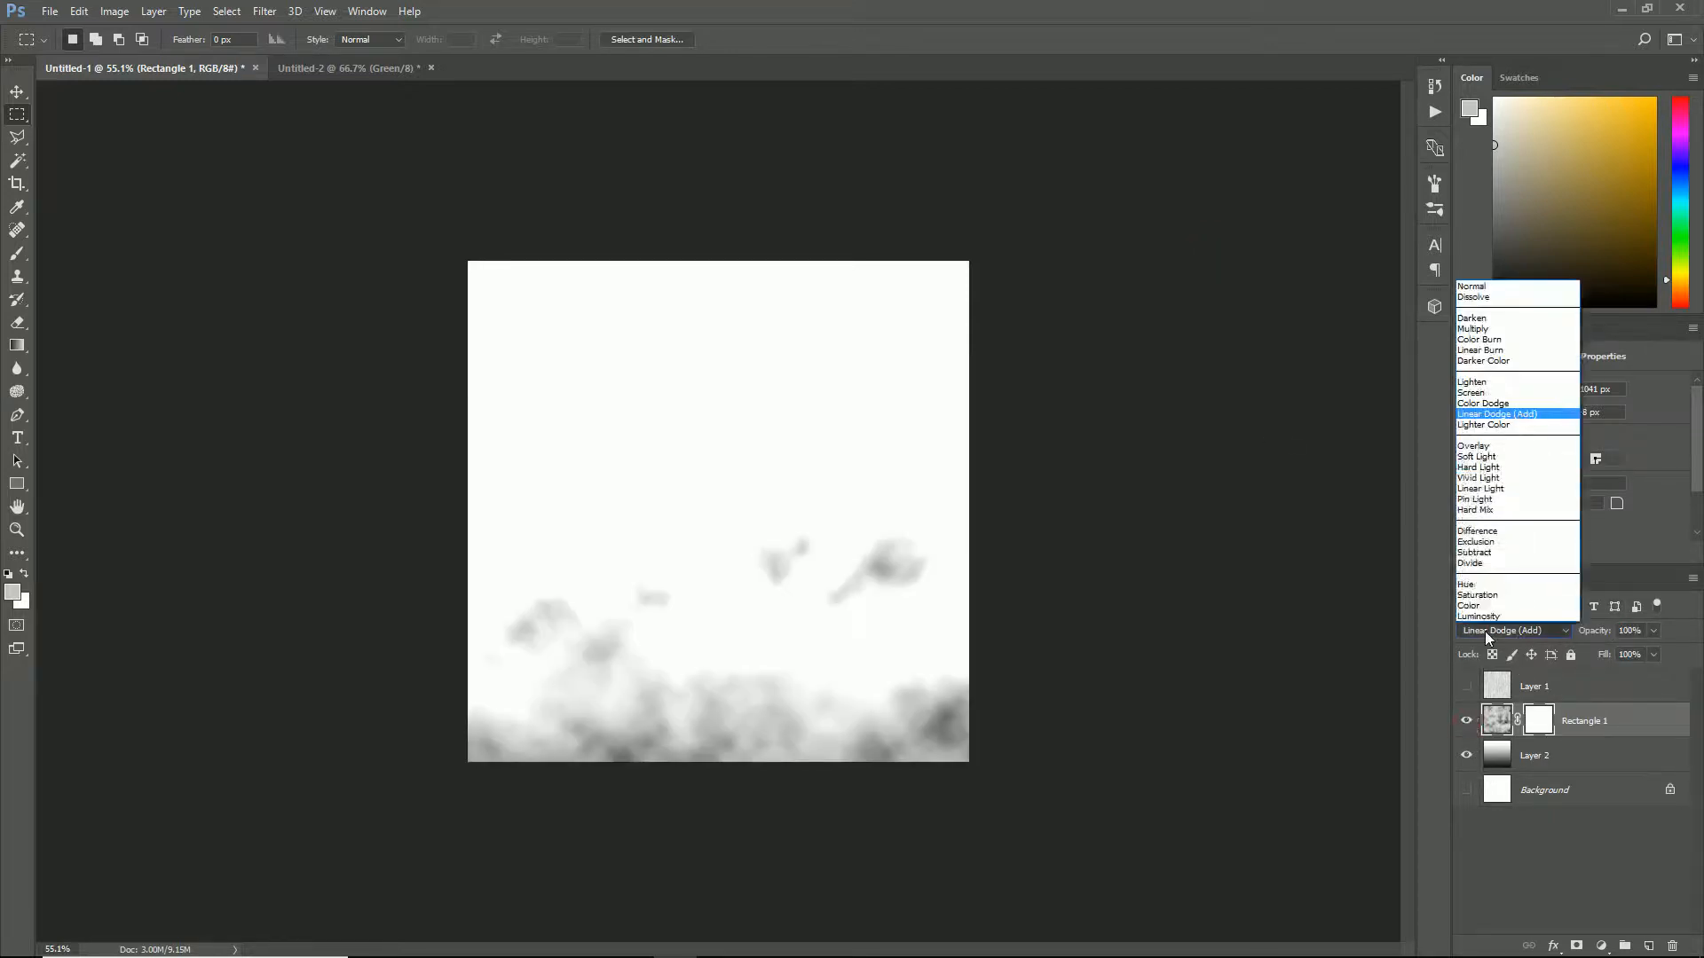
click(1486, 448)
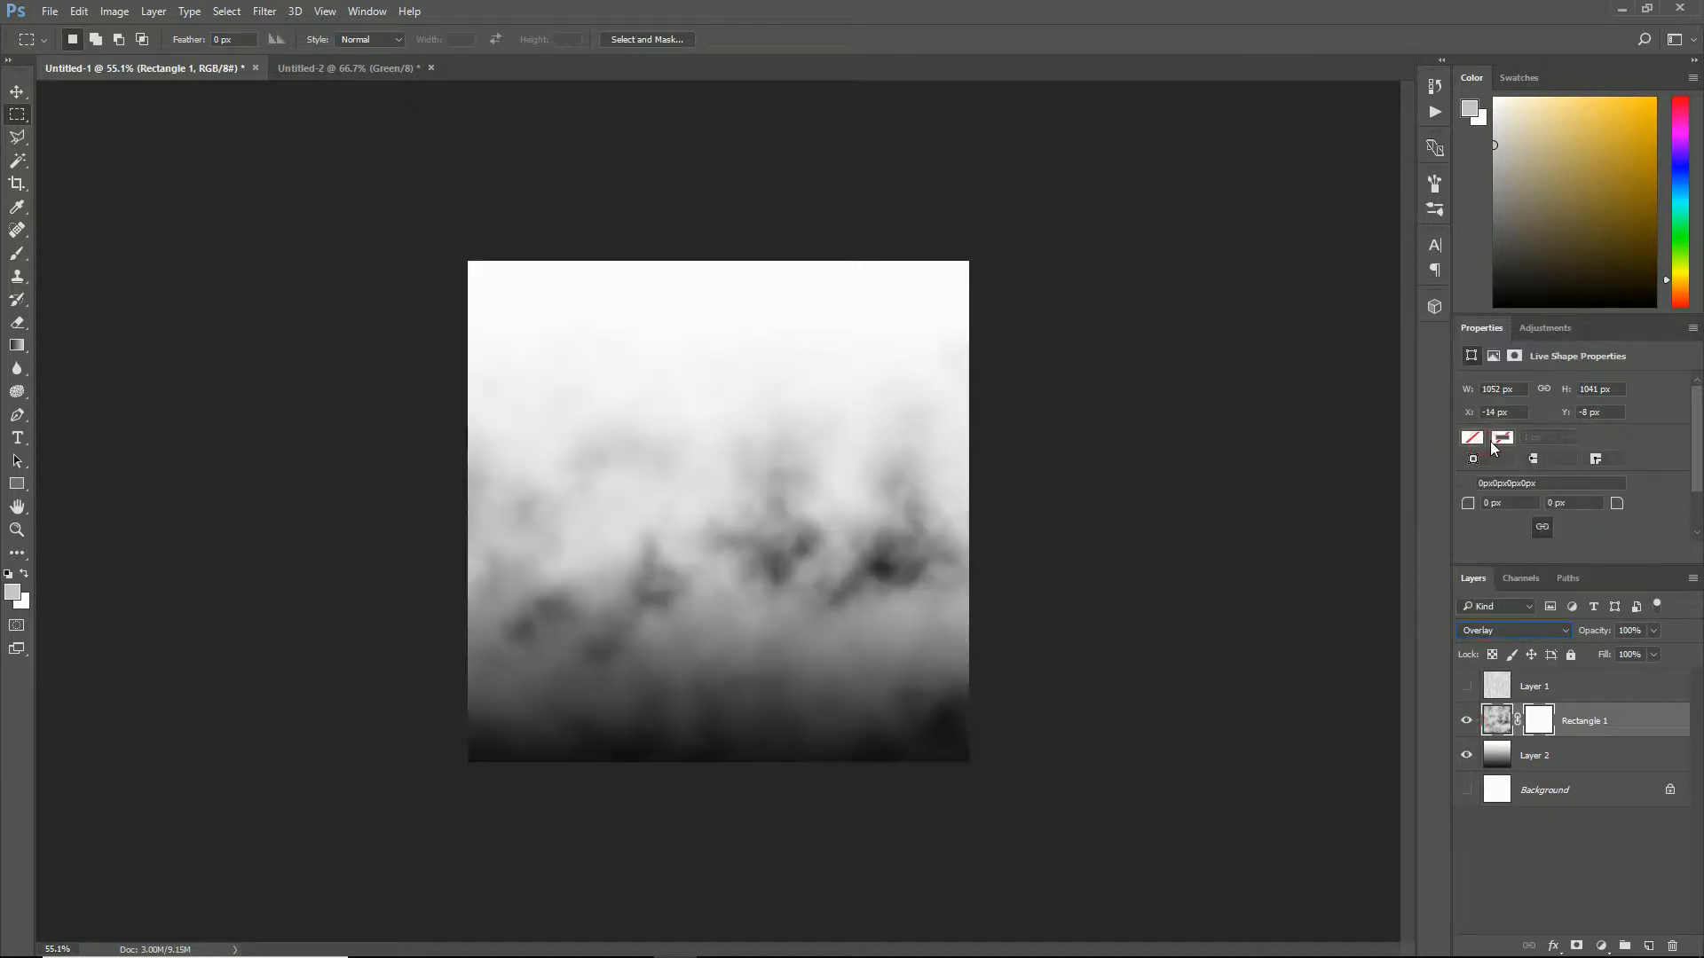
key(Down)
key(Down)
key(Up)
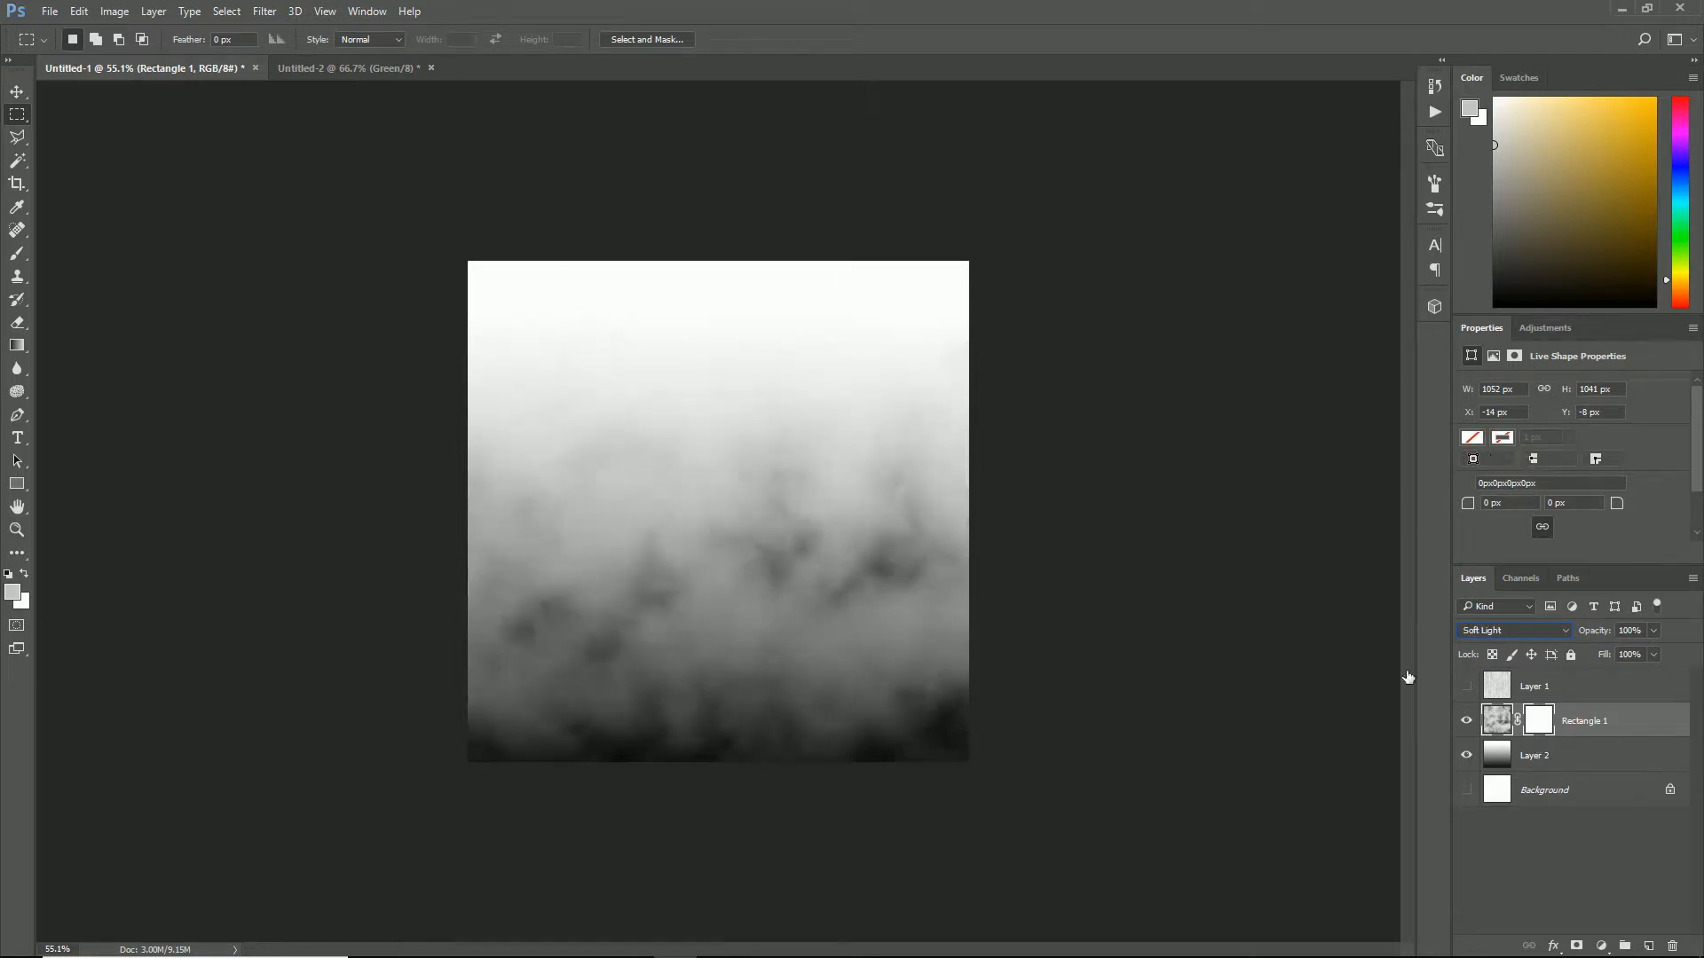
- Apply a second Brightness/Contrast adjustment to the cloud layer with brightness 20 and contrast -11
click(265, 12)
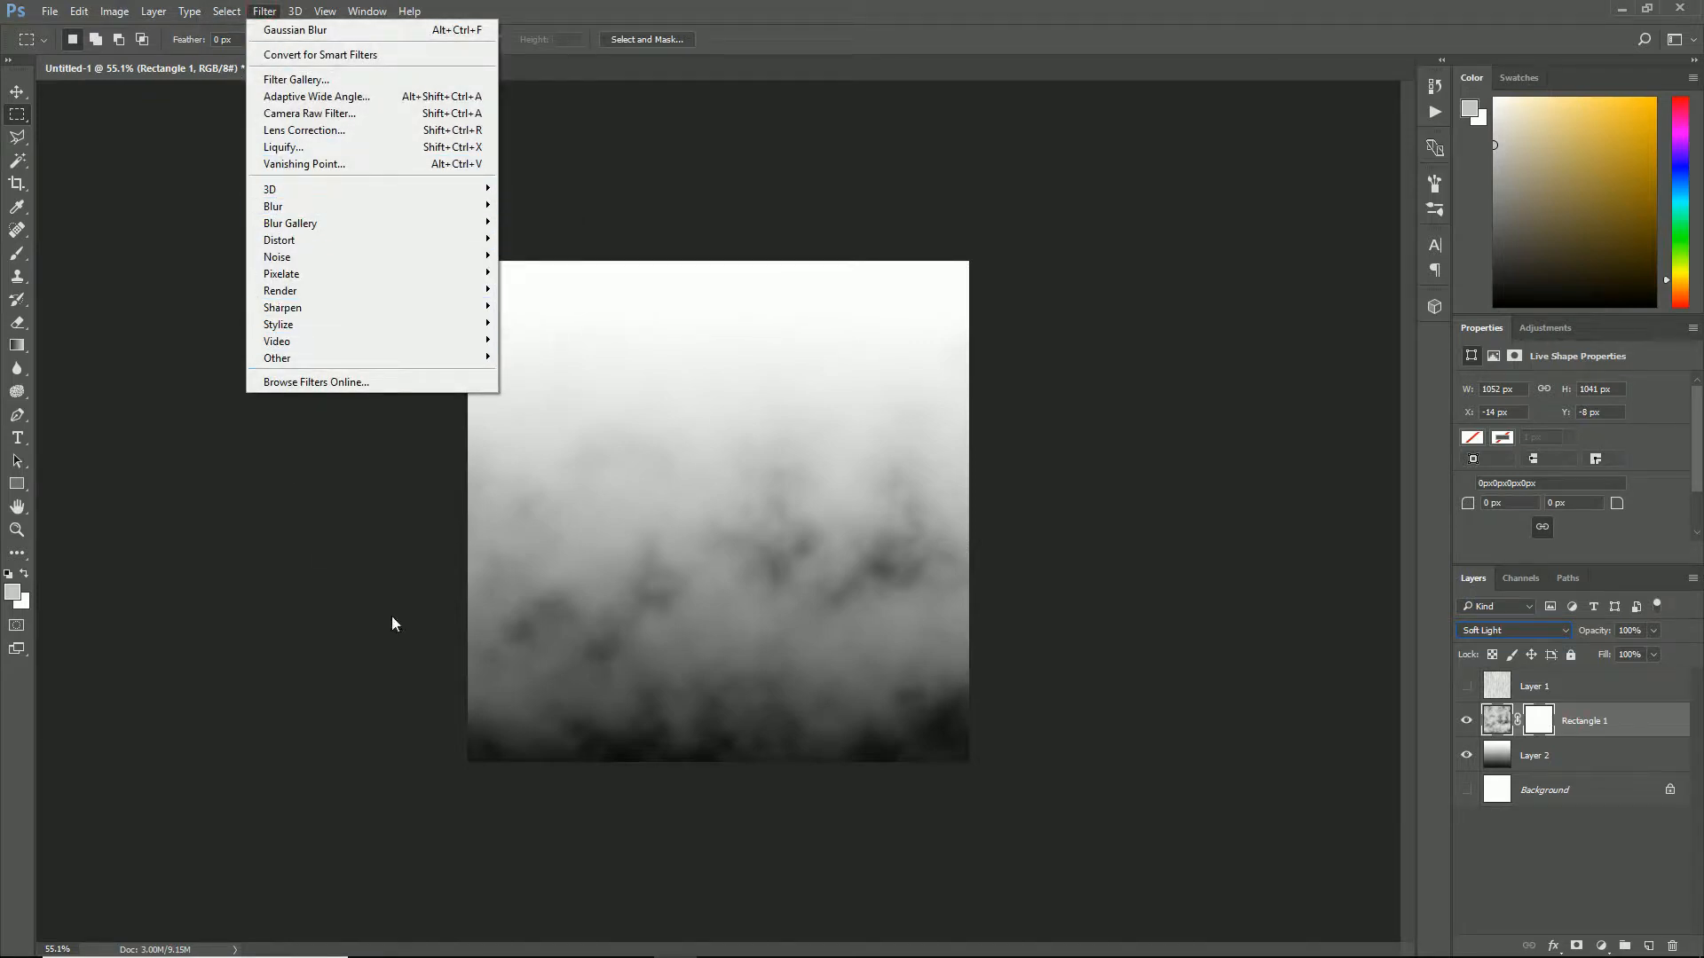
mouse_move(153, 10)
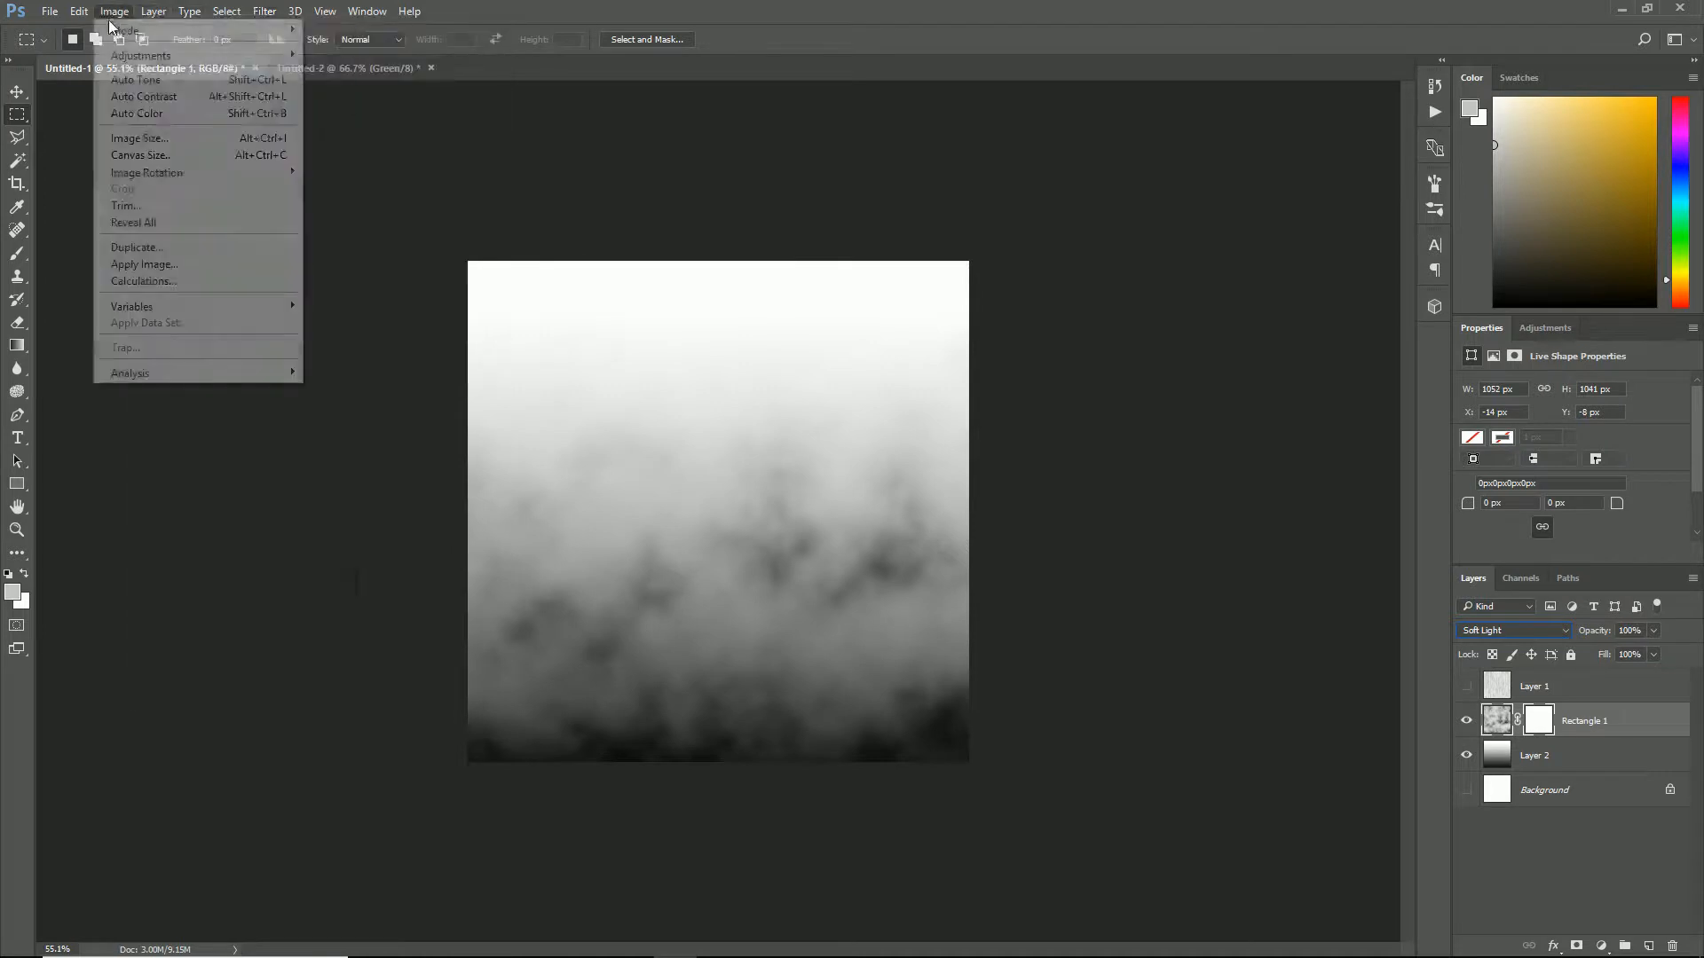
mouse_move(205, 55)
click(368, 59)
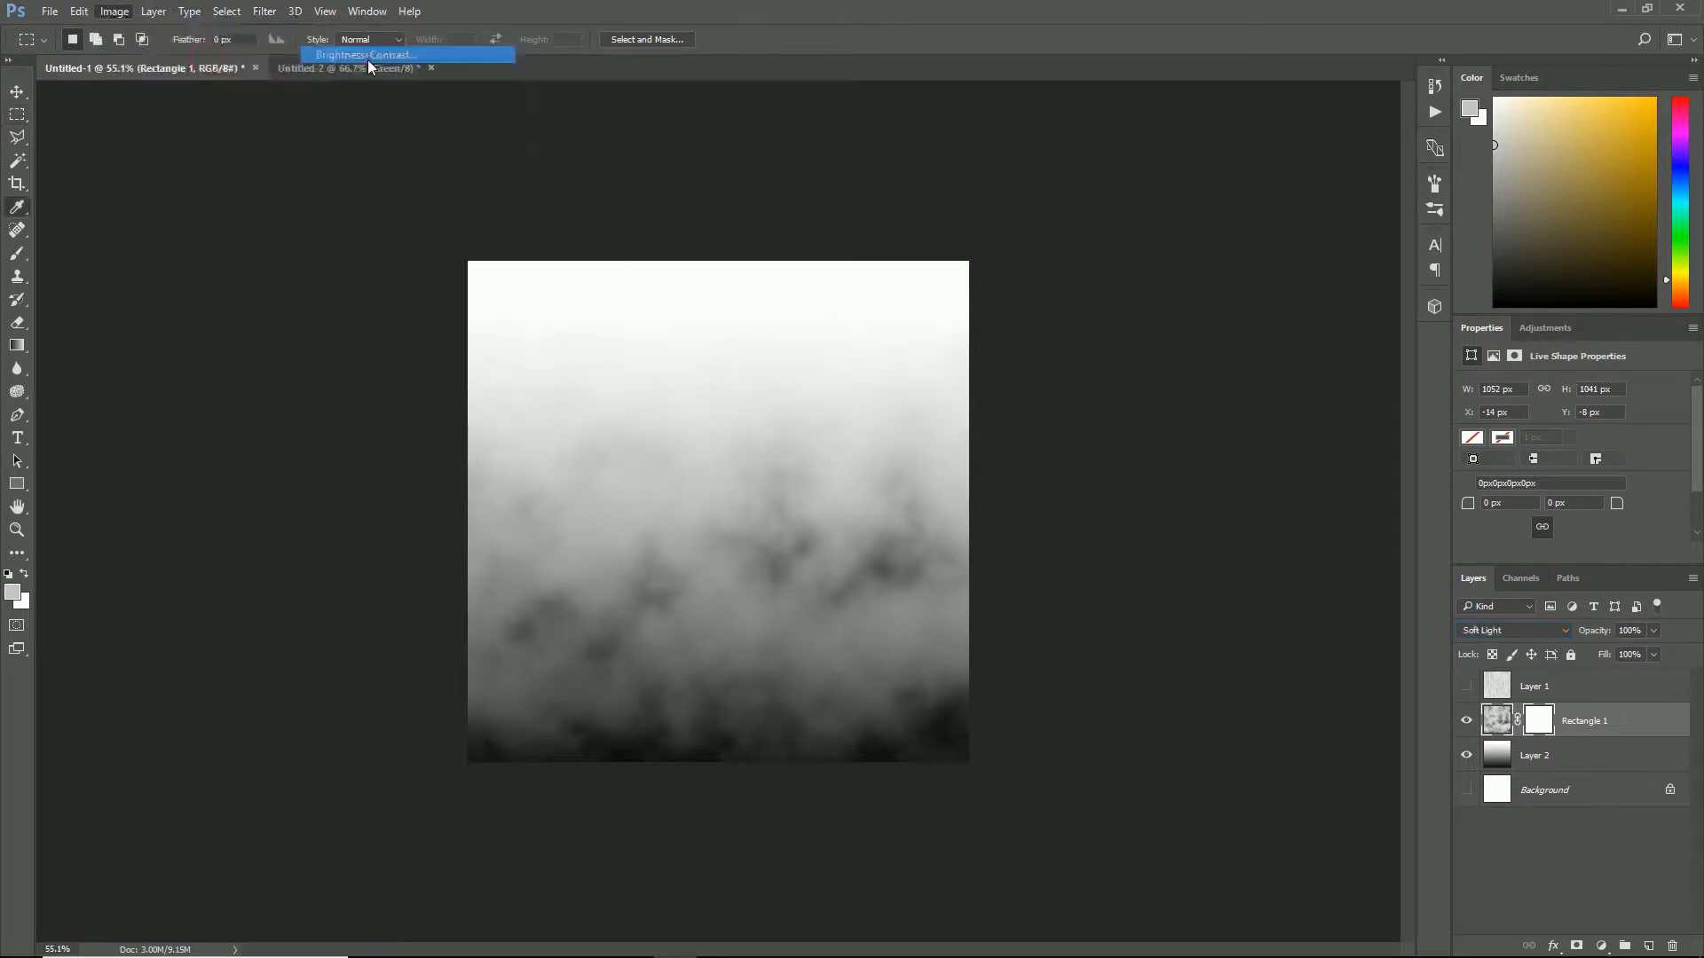
drag(1190, 343, 1160, 405)
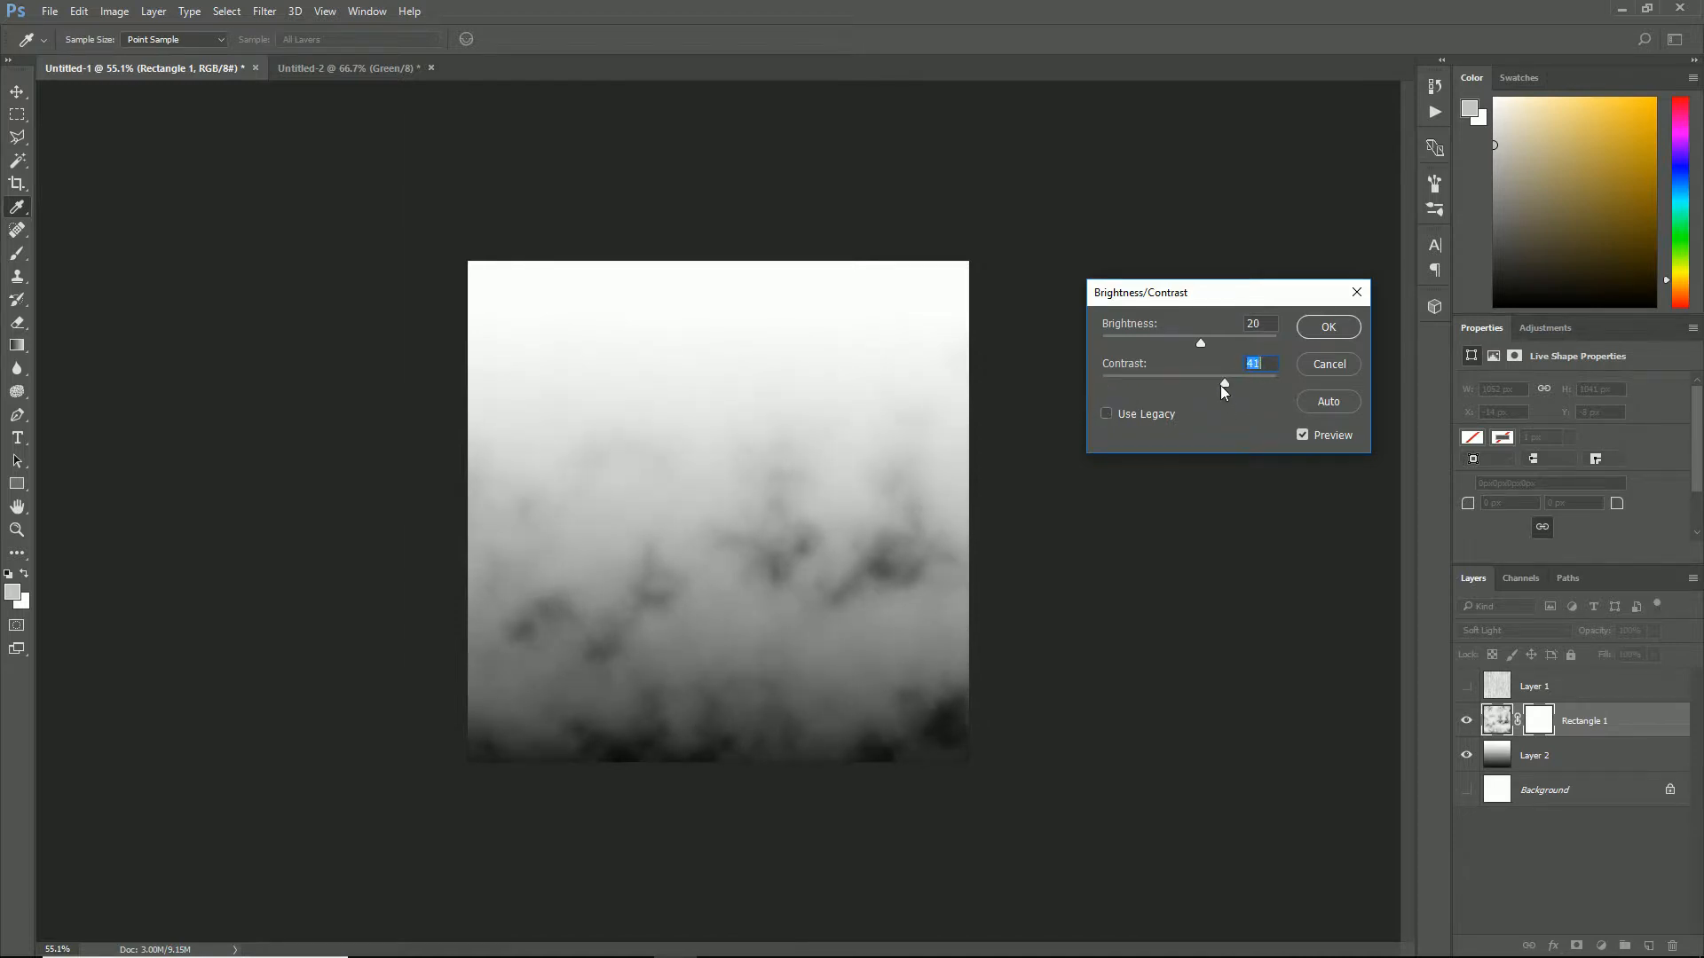
drag(1221, 385, 1128, 372)
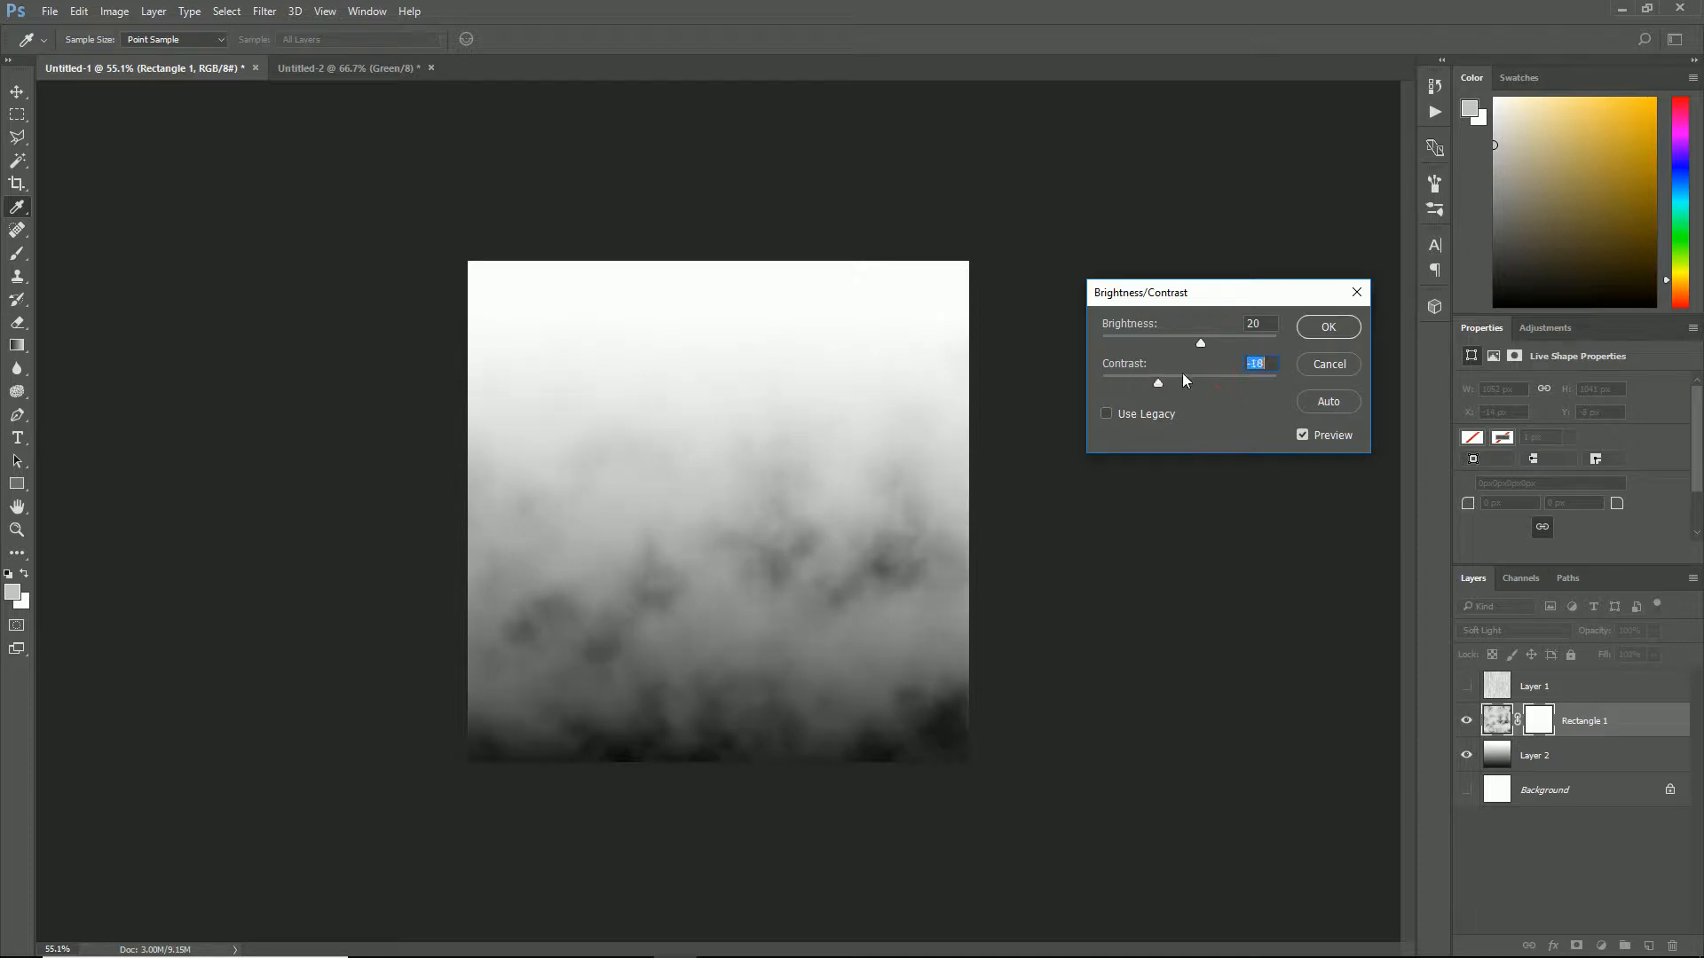
click(1165, 374)
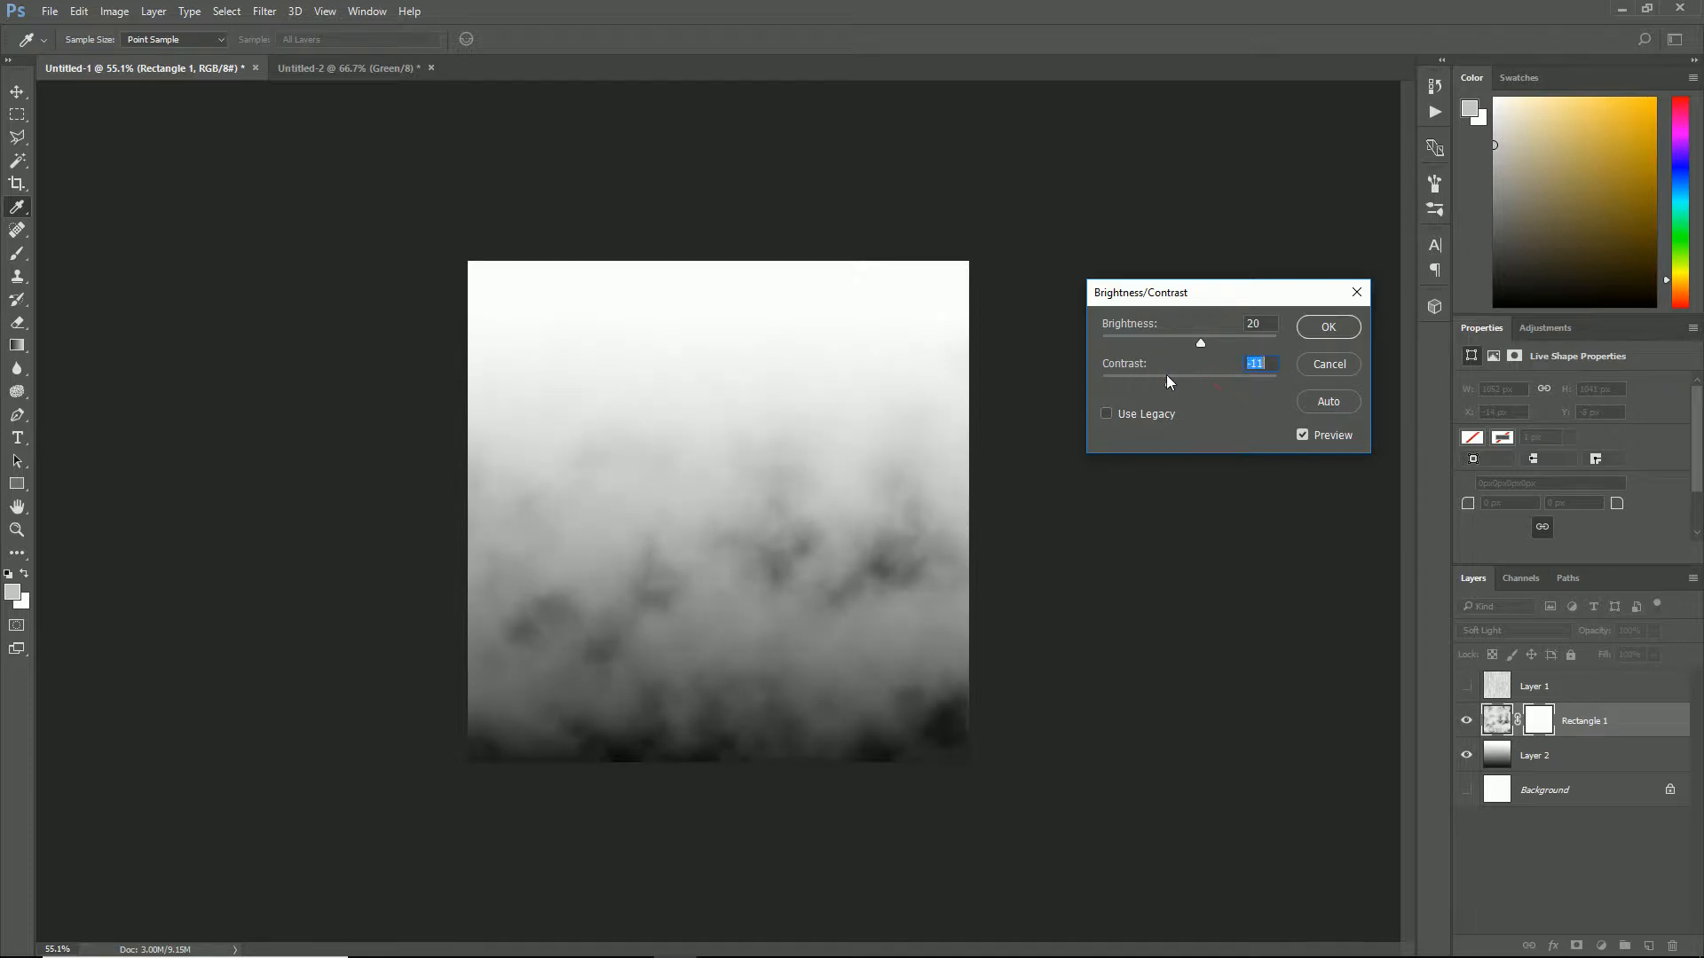
click(1317, 330)
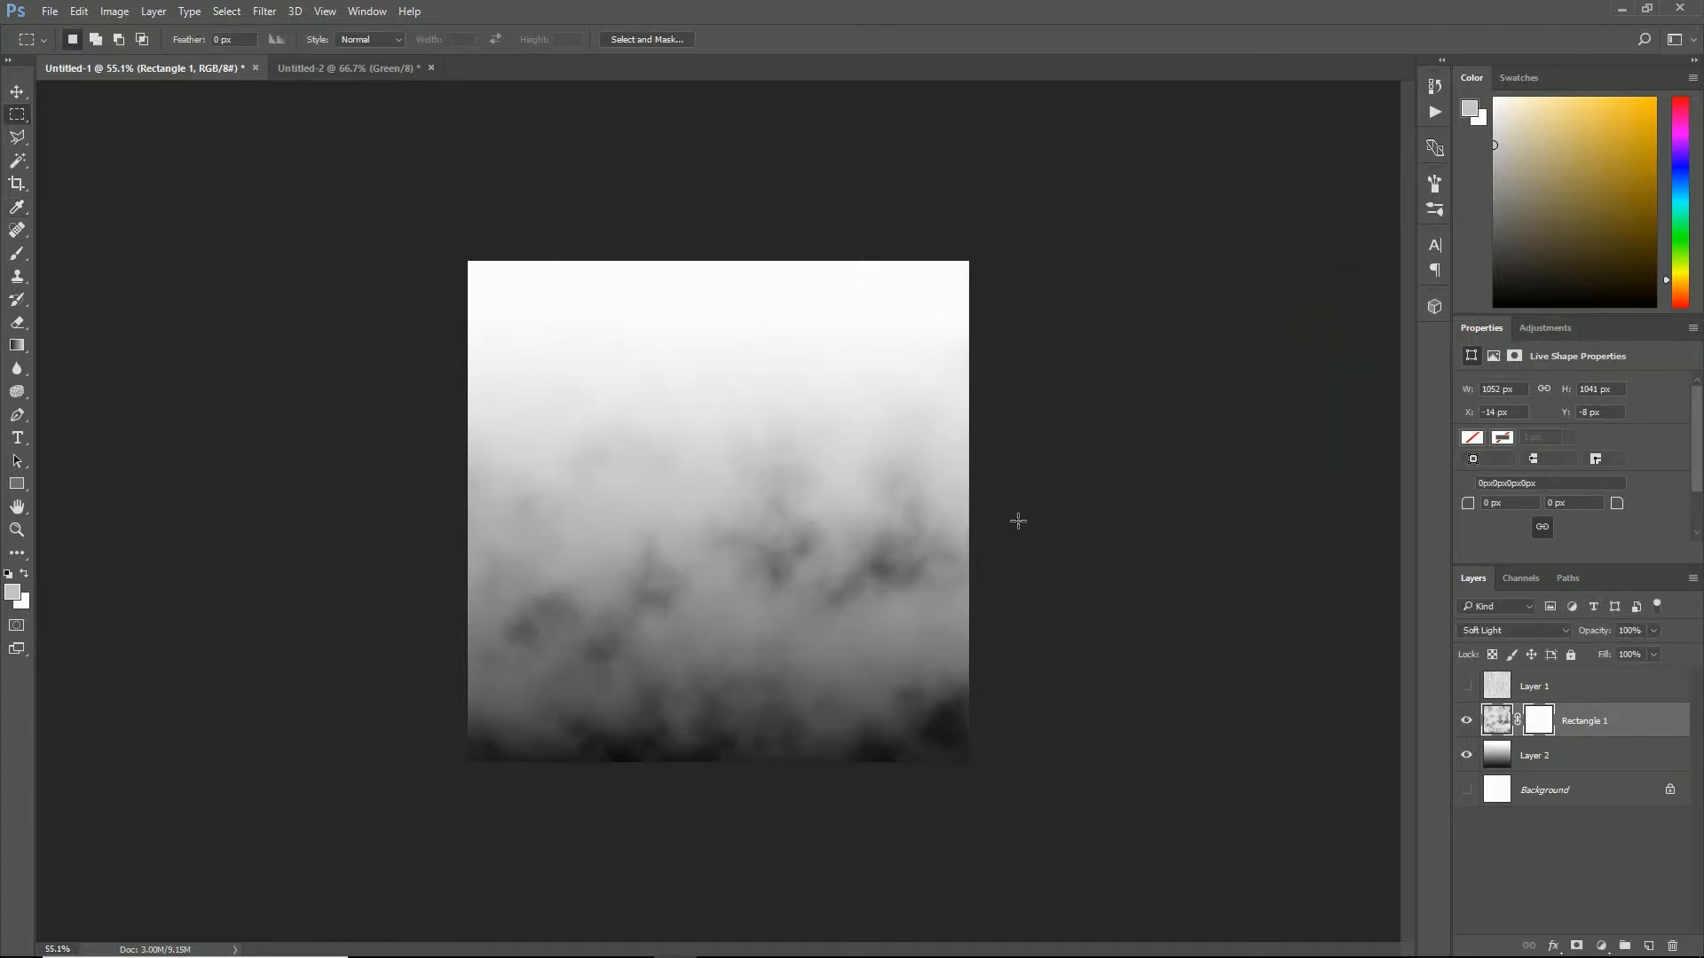
- Squash the cloud layer vertically to about 710 px tall, so its clouds cover roughly the lower two thirds of the gradient
key(ctrl+t)
drag(723, 256, 747, 424)
mouse_move(719, 767)
mouse_down()
mouse_move(726, 818)
mouse_move(730, 753)
mouse_move(735, 769)
mouse_up()
key(m)
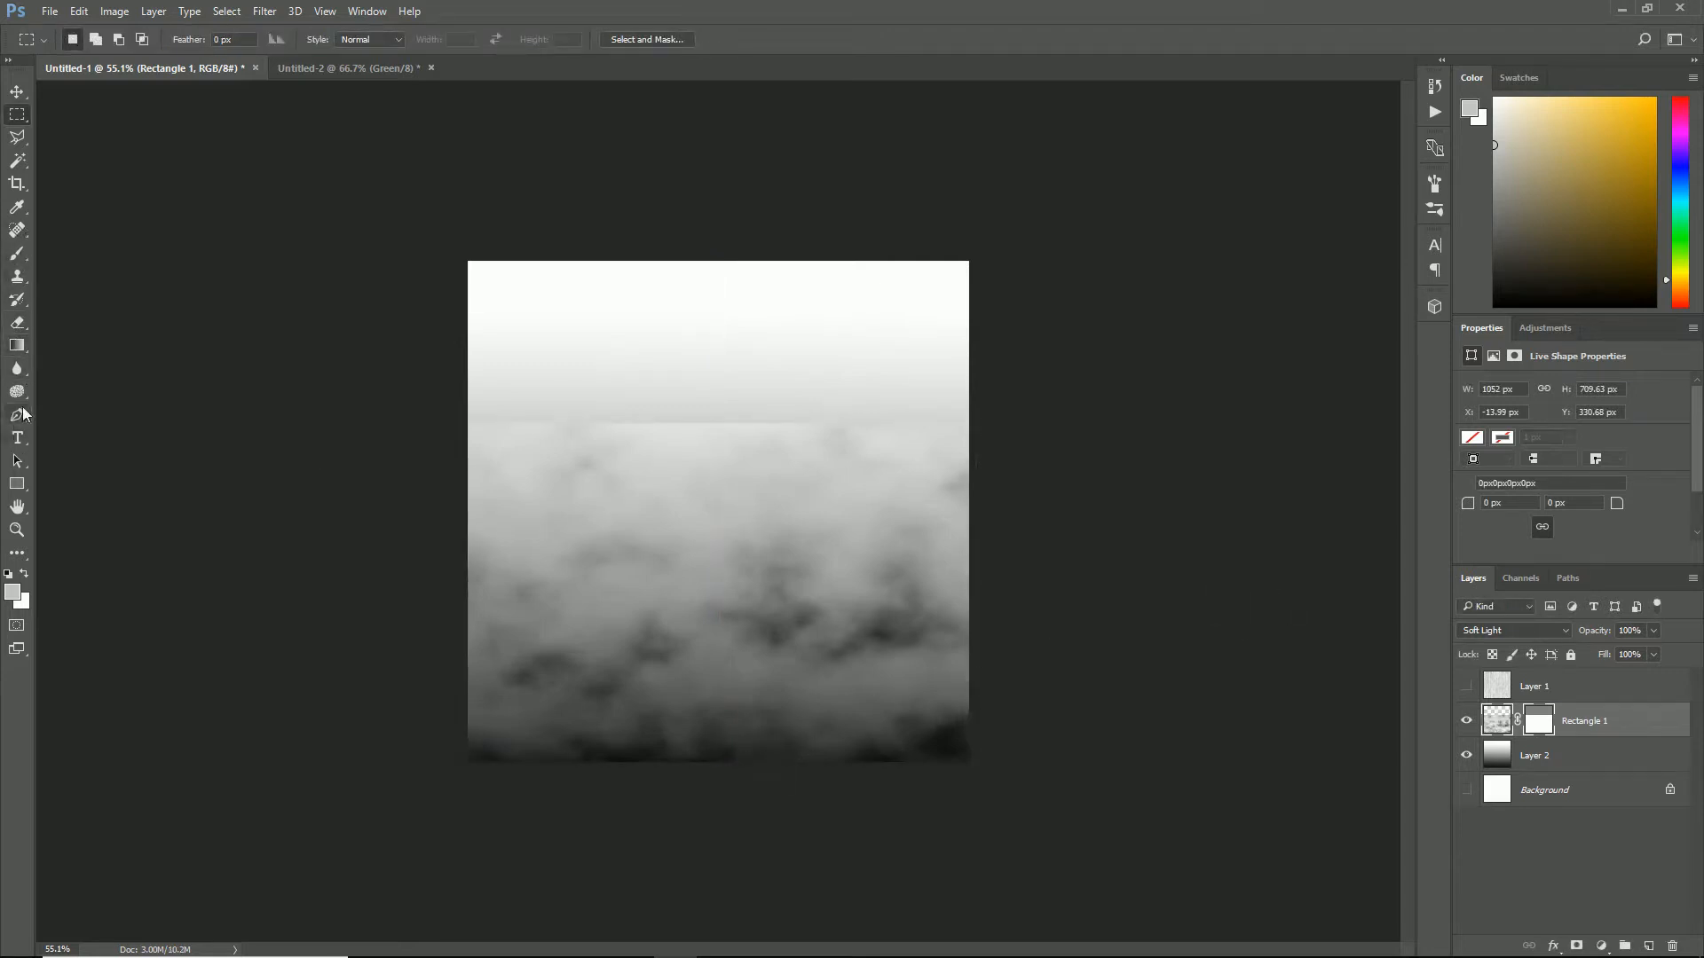
- Erase along the hard upper edge of the cloud layer with a soft 99 px Eraser to blend it into the gradient
click(18, 371)
click(18, 323)
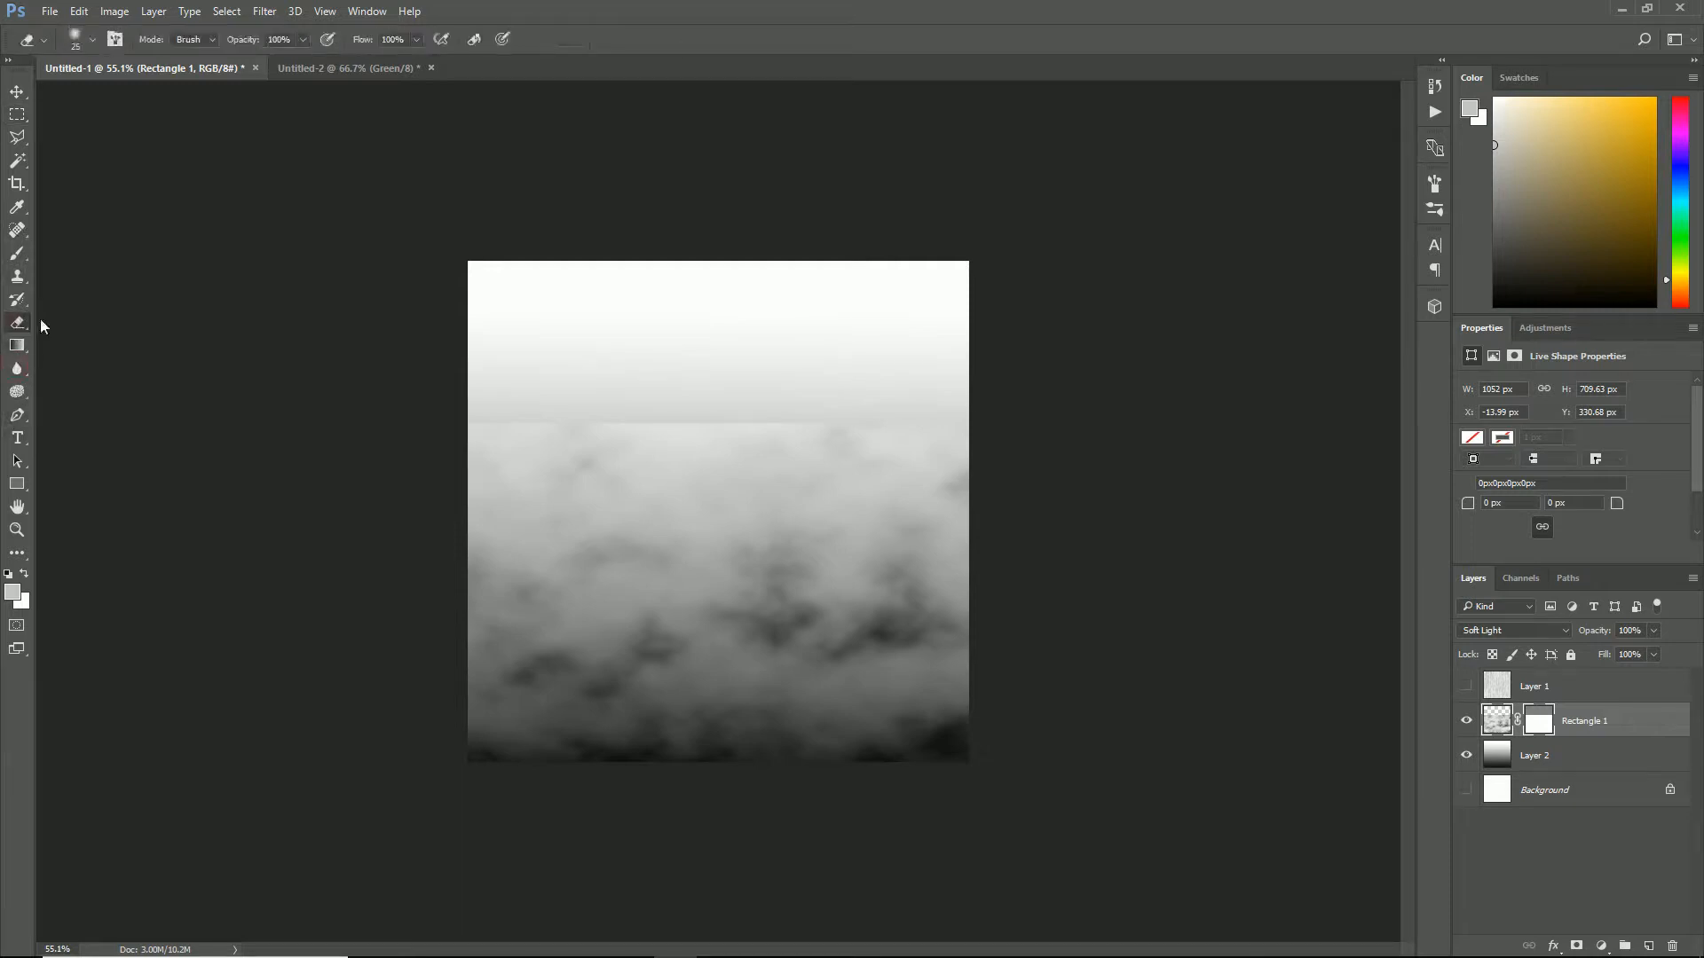
click(93, 39)
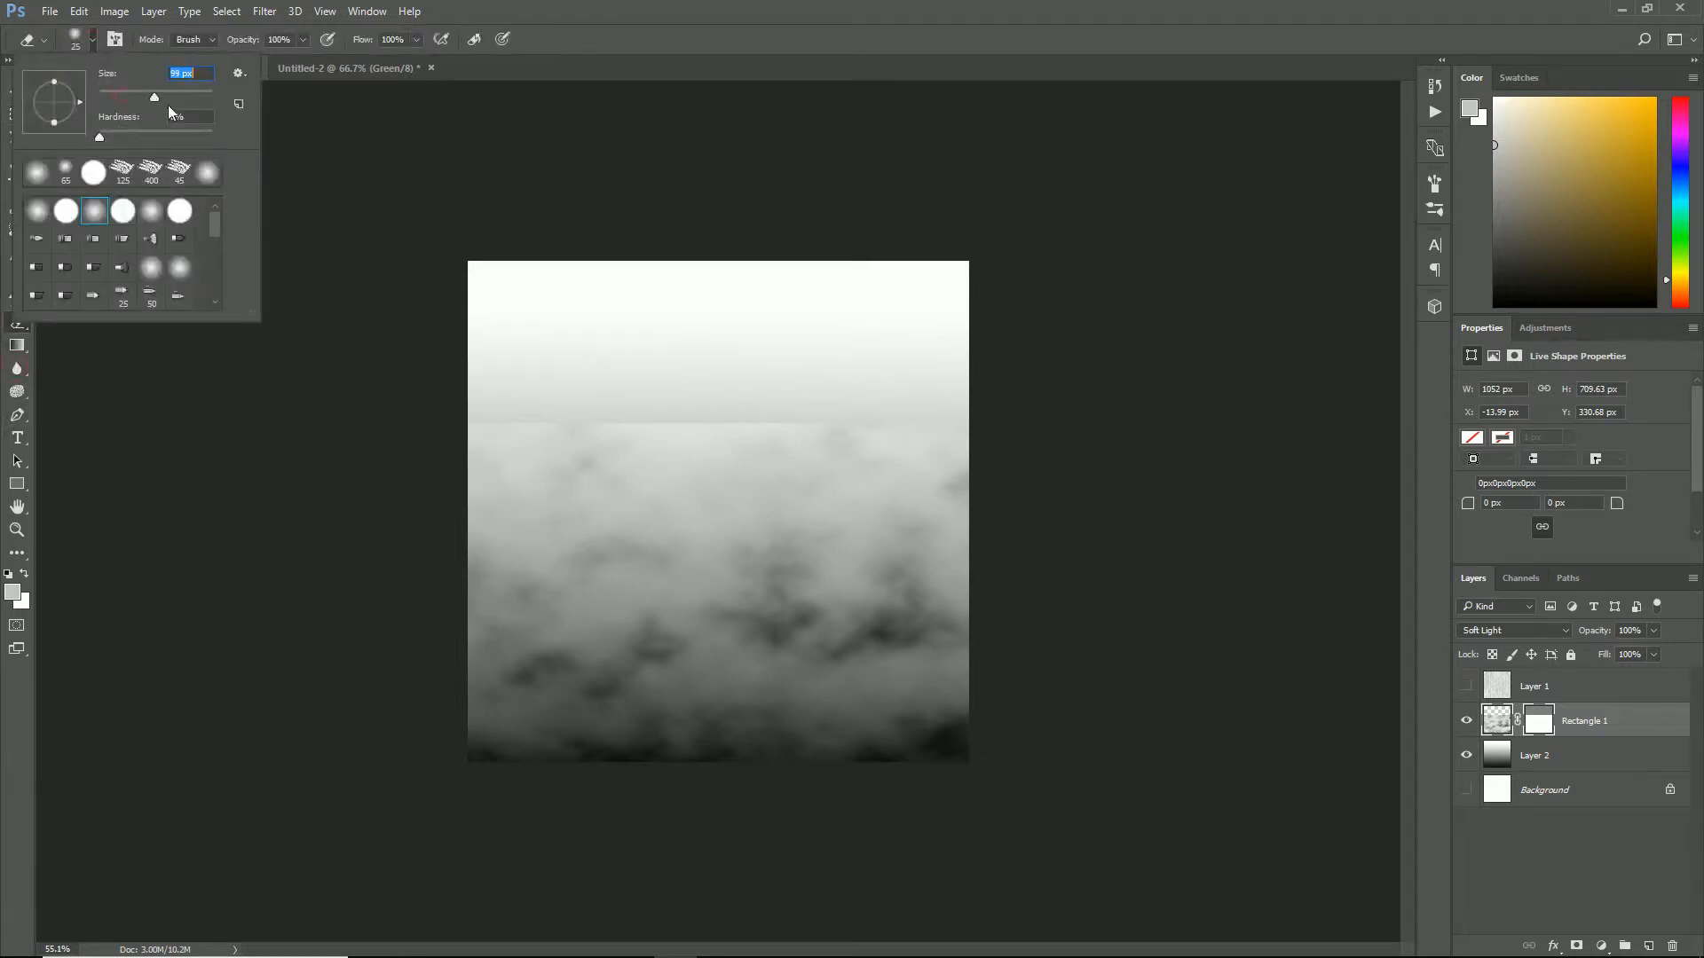
click(473, 404)
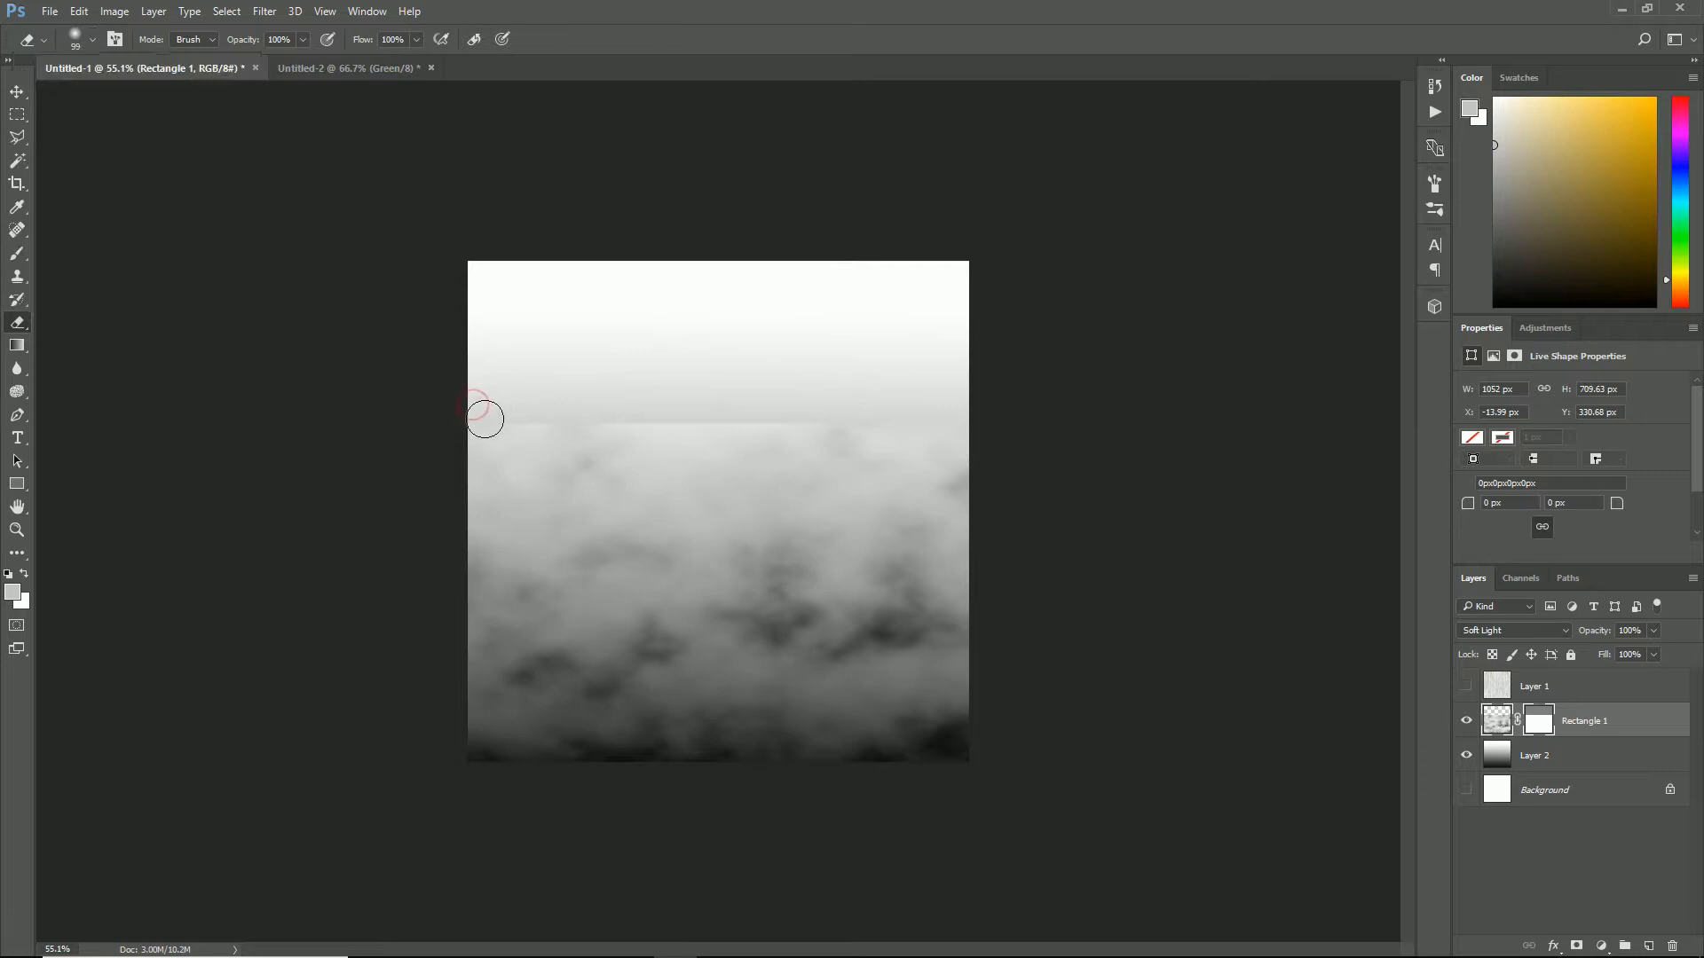
mouse_move(619, 410)
mouse_down()
mouse_move(717, 403)
mouse_move(661, 422)
mouse_move(749, 408)
mouse_move(723, 414)
mouse_move(781, 426)
mouse_up()
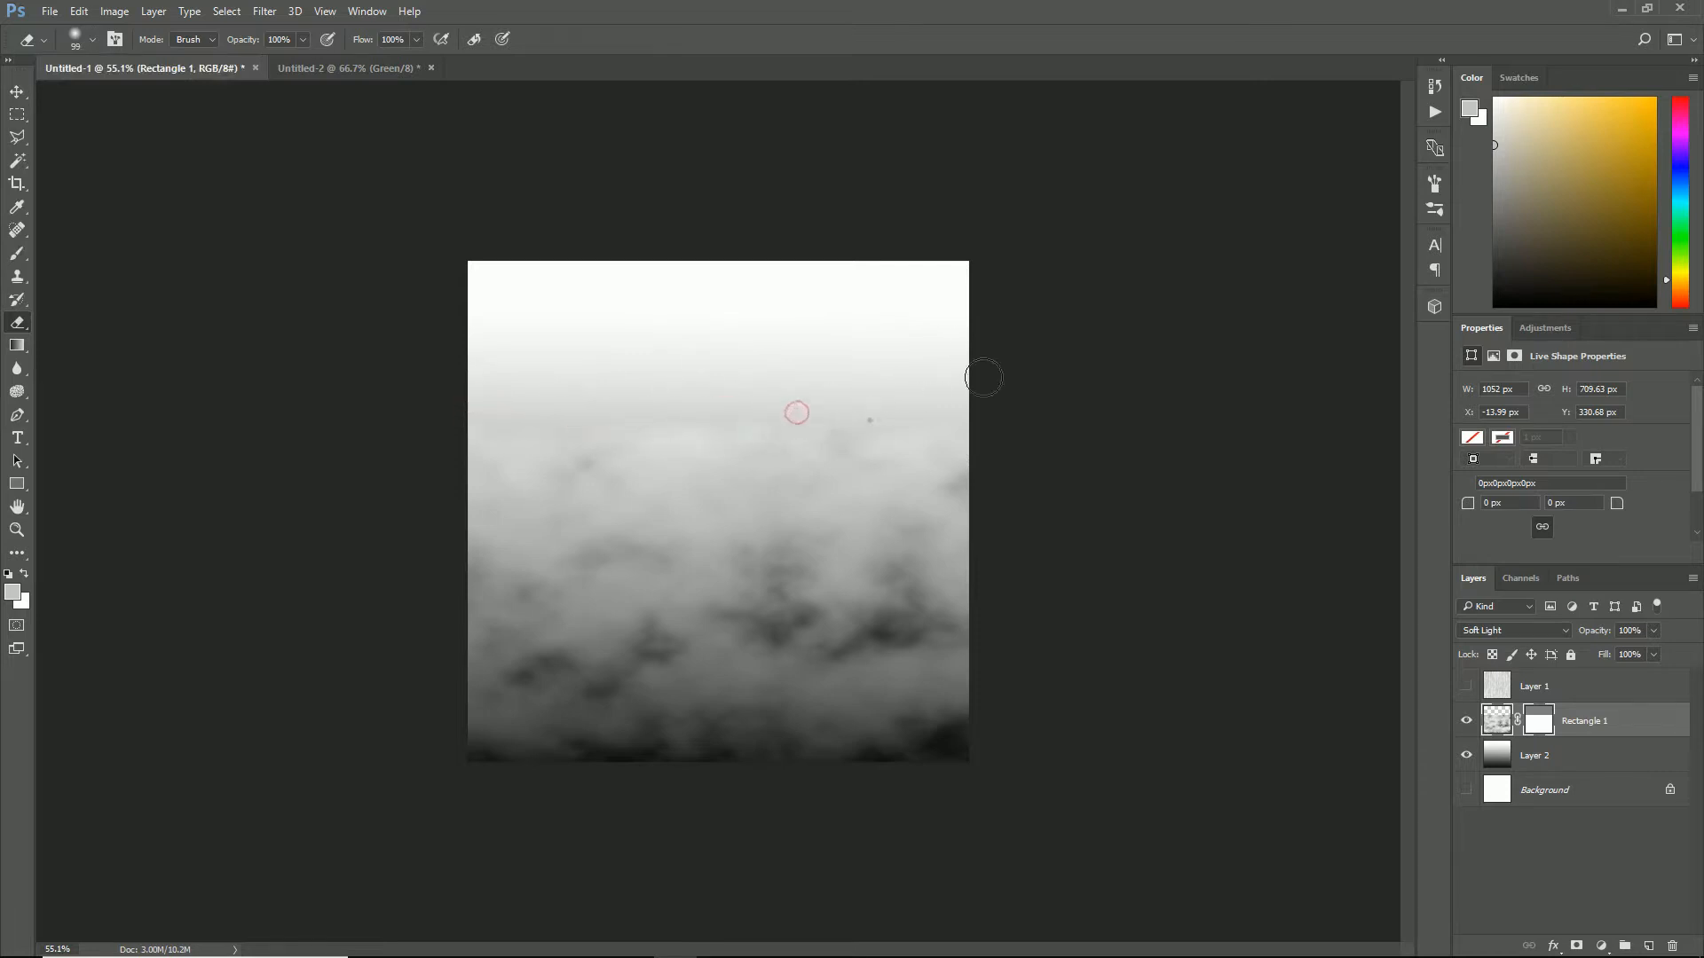
click(958, 414)
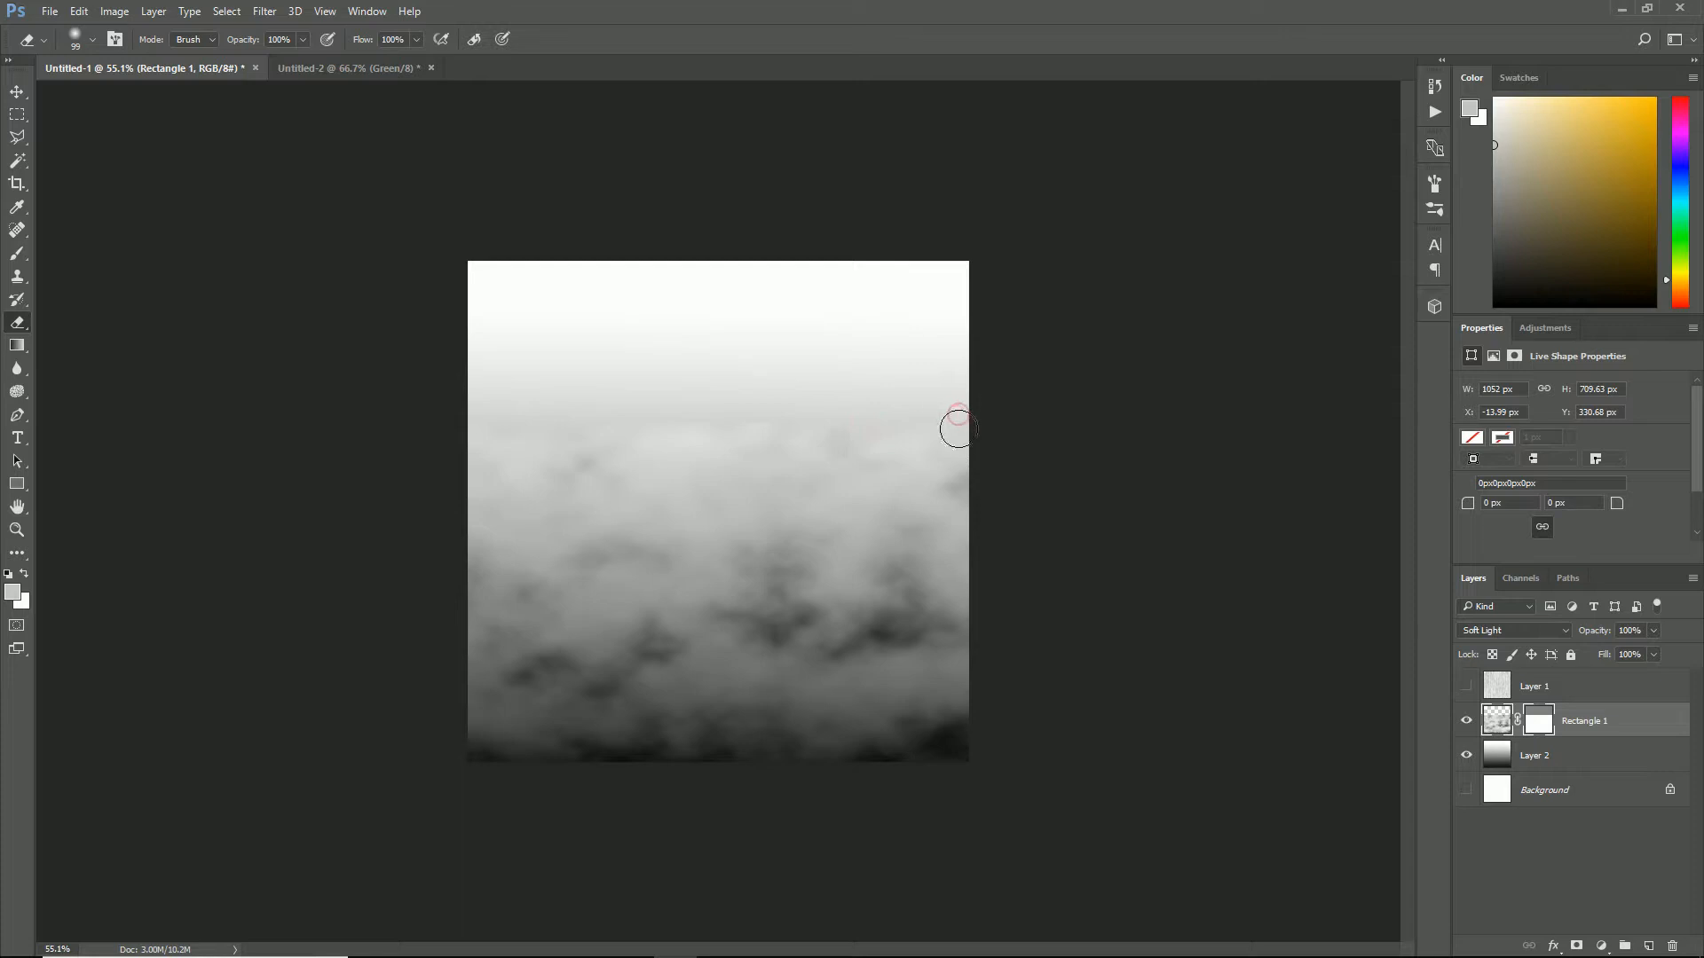
- Rasterize the cloud layer and fade its upper edge across the full width with a soft 300 px Eraser
right_click(1599, 726)
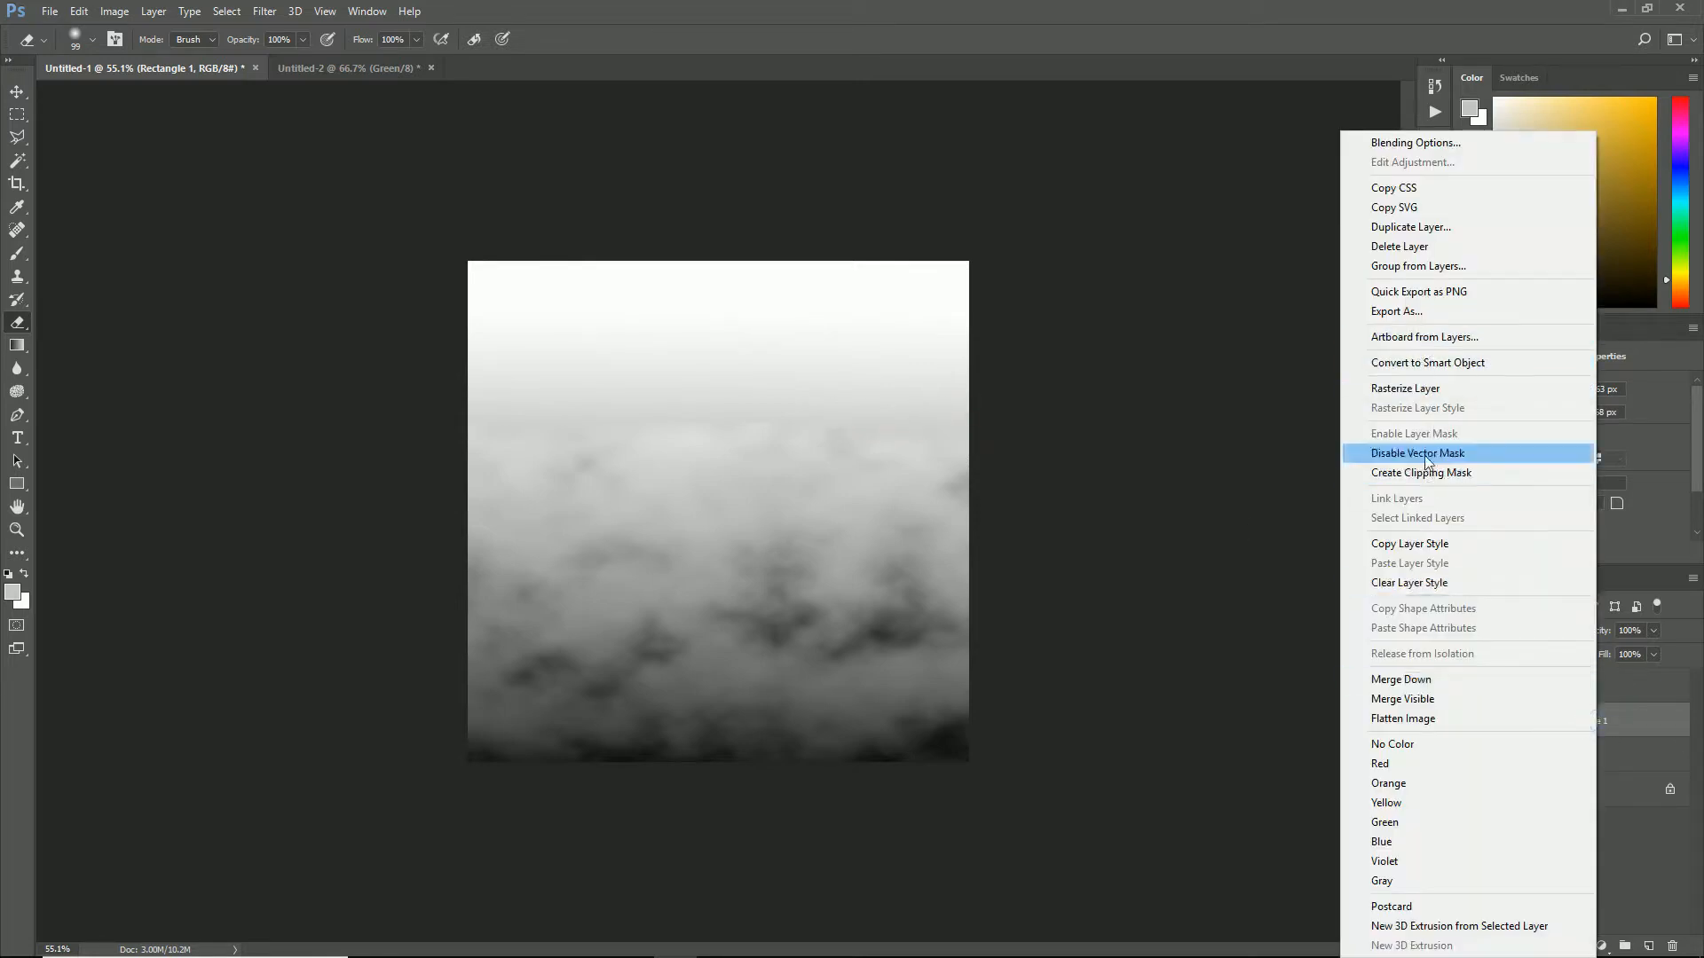
click(1415, 391)
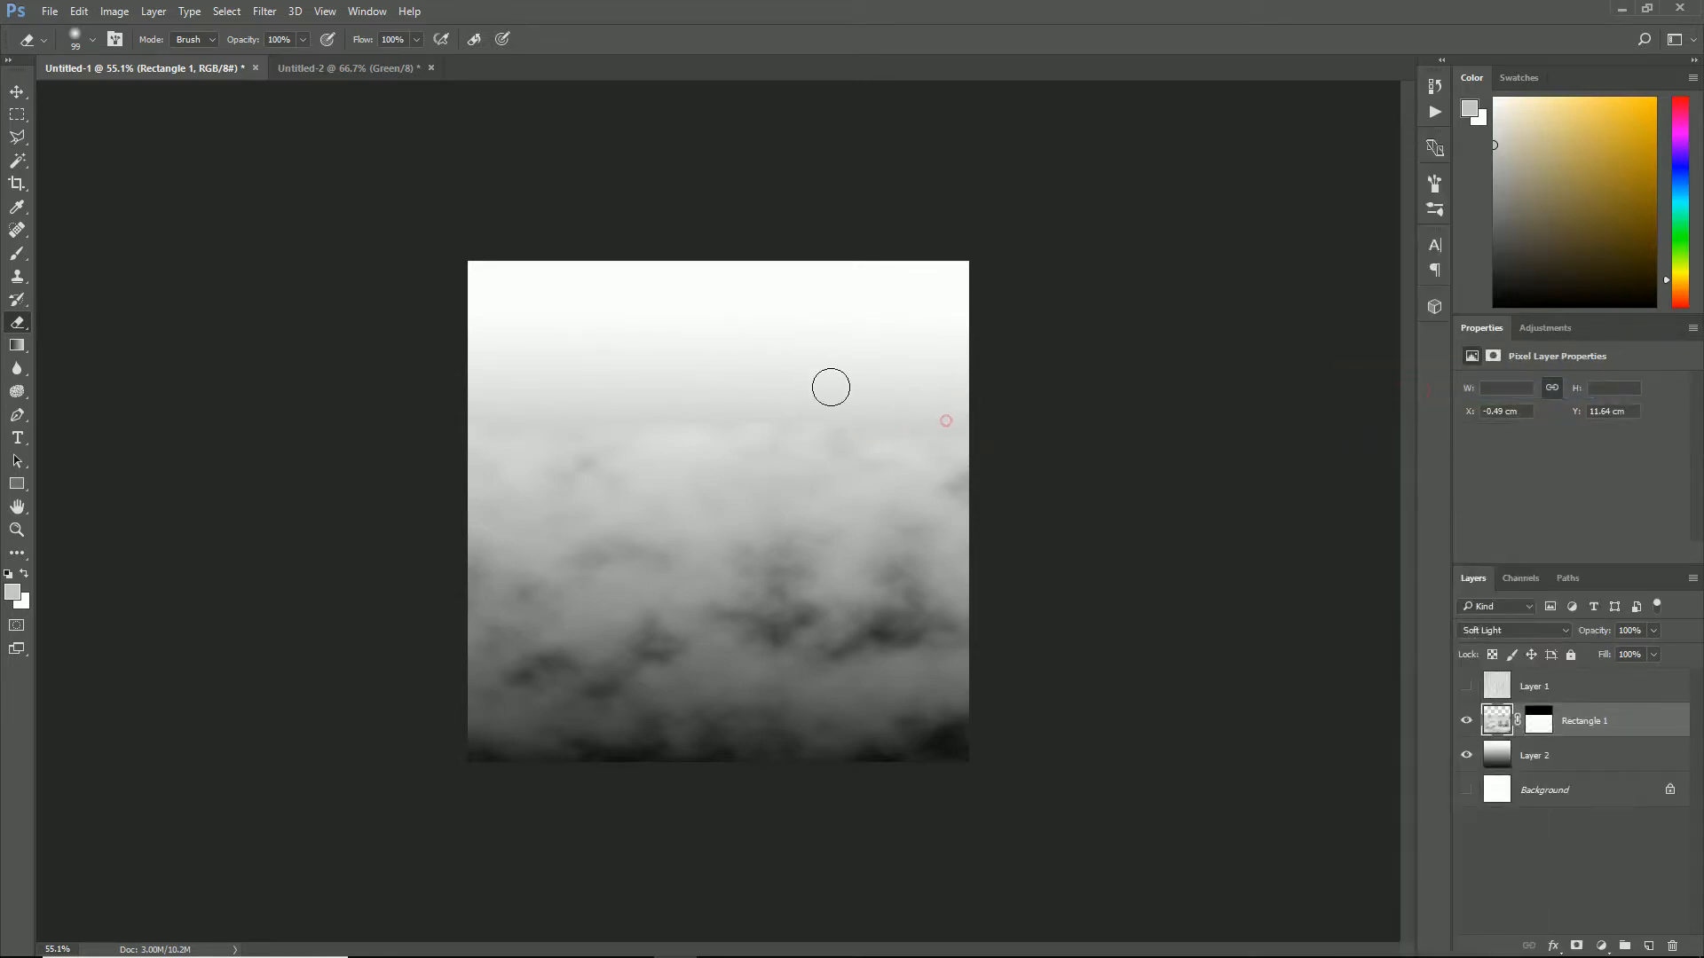
key(bracketright)
key(bracketright)
key(bracketright)
key(bracketright)
key(bracketright)
click(951, 395)
click(860, 375)
click(841, 388)
click(710, 376)
click(610, 374)
click(580, 392)
click(506, 391)
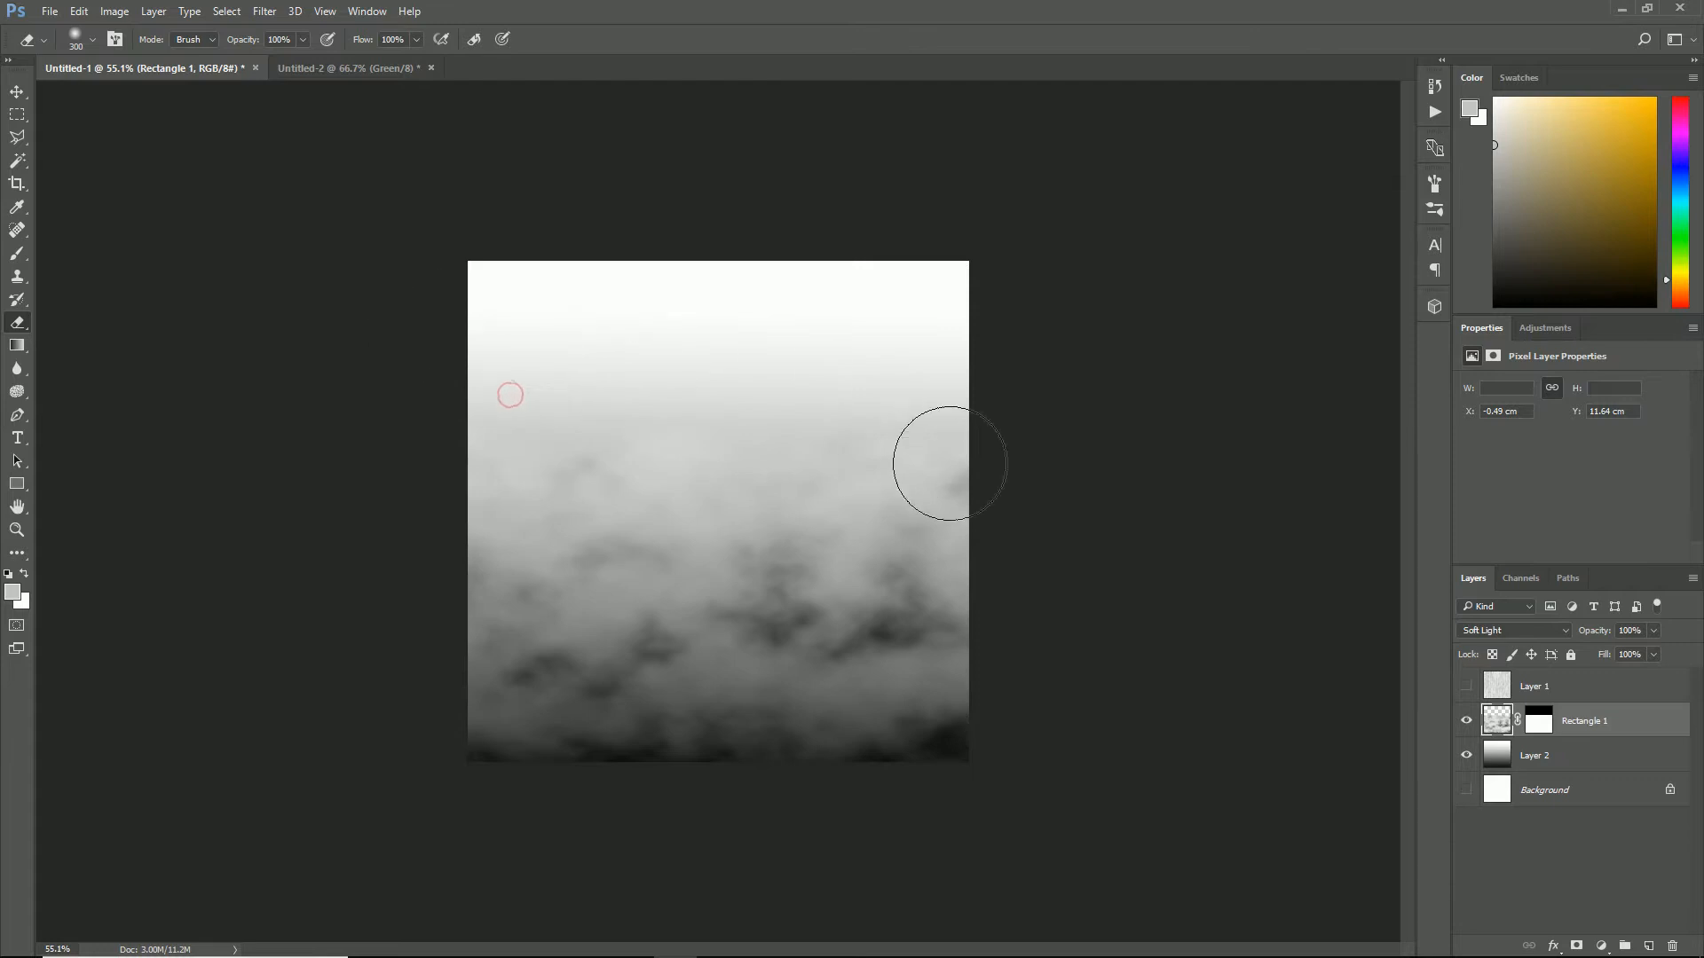
click(869, 408)
click(769, 417)
click(632, 422)
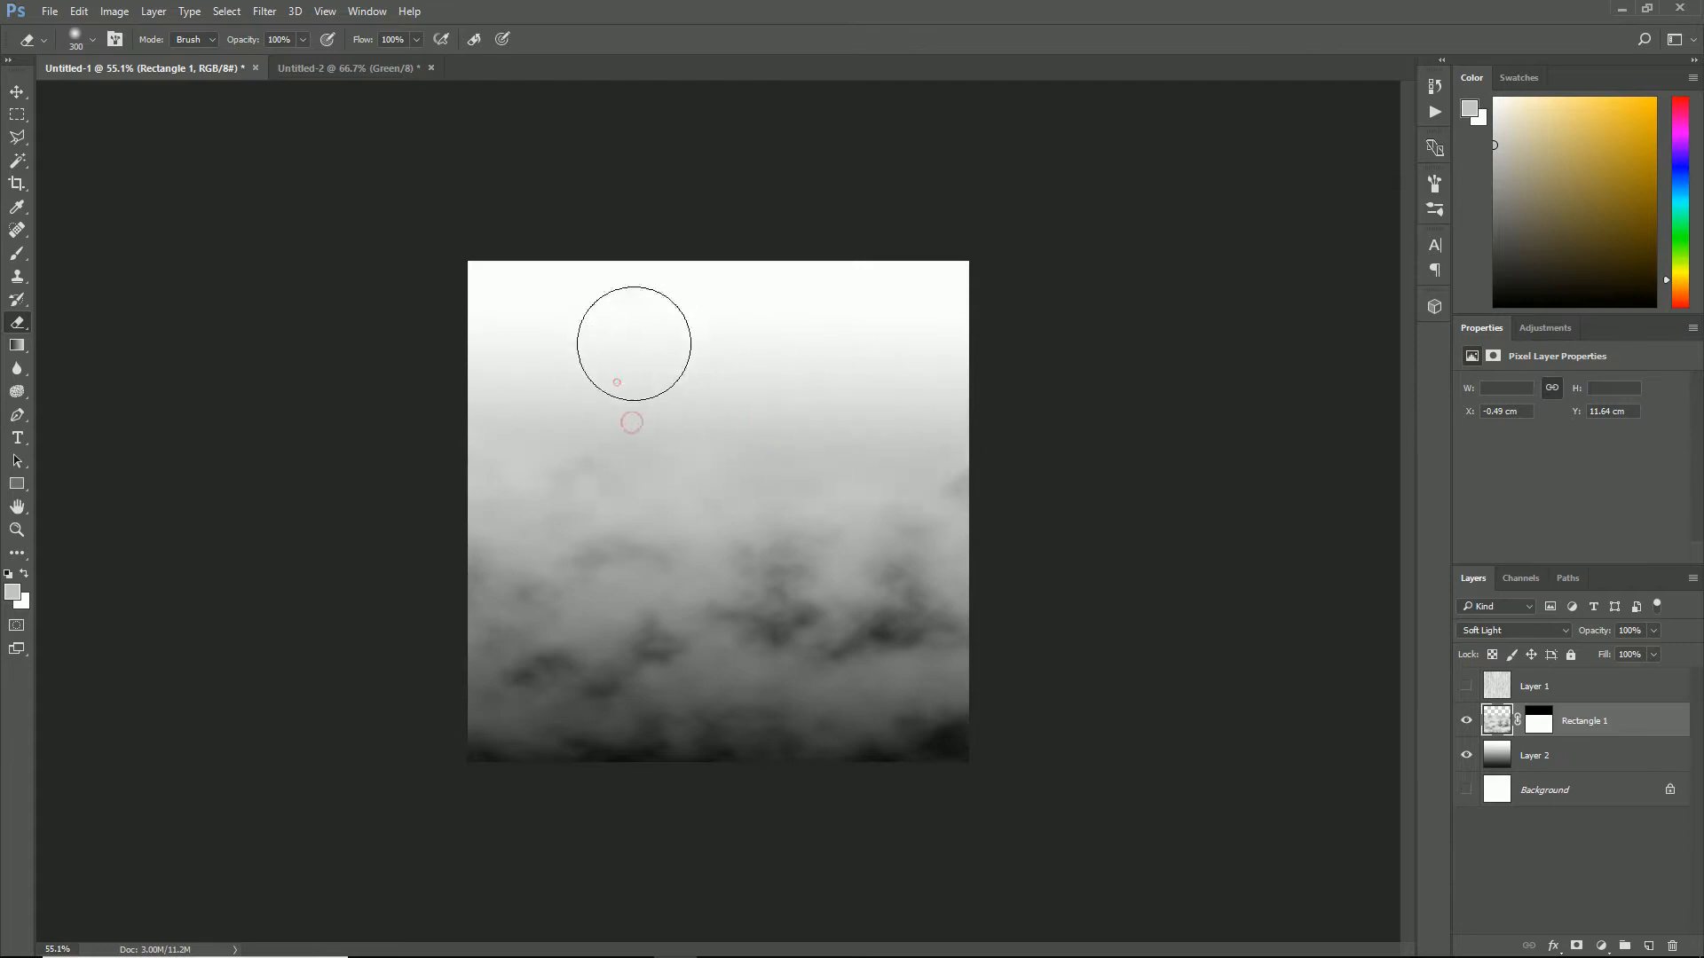
click(528, 399)
- Make the Blue channel active in both Untitled-1 and Untitled-2, and select the whole canvas of Untitled-1 with the Rectangular Marquee
click(1505, 584)
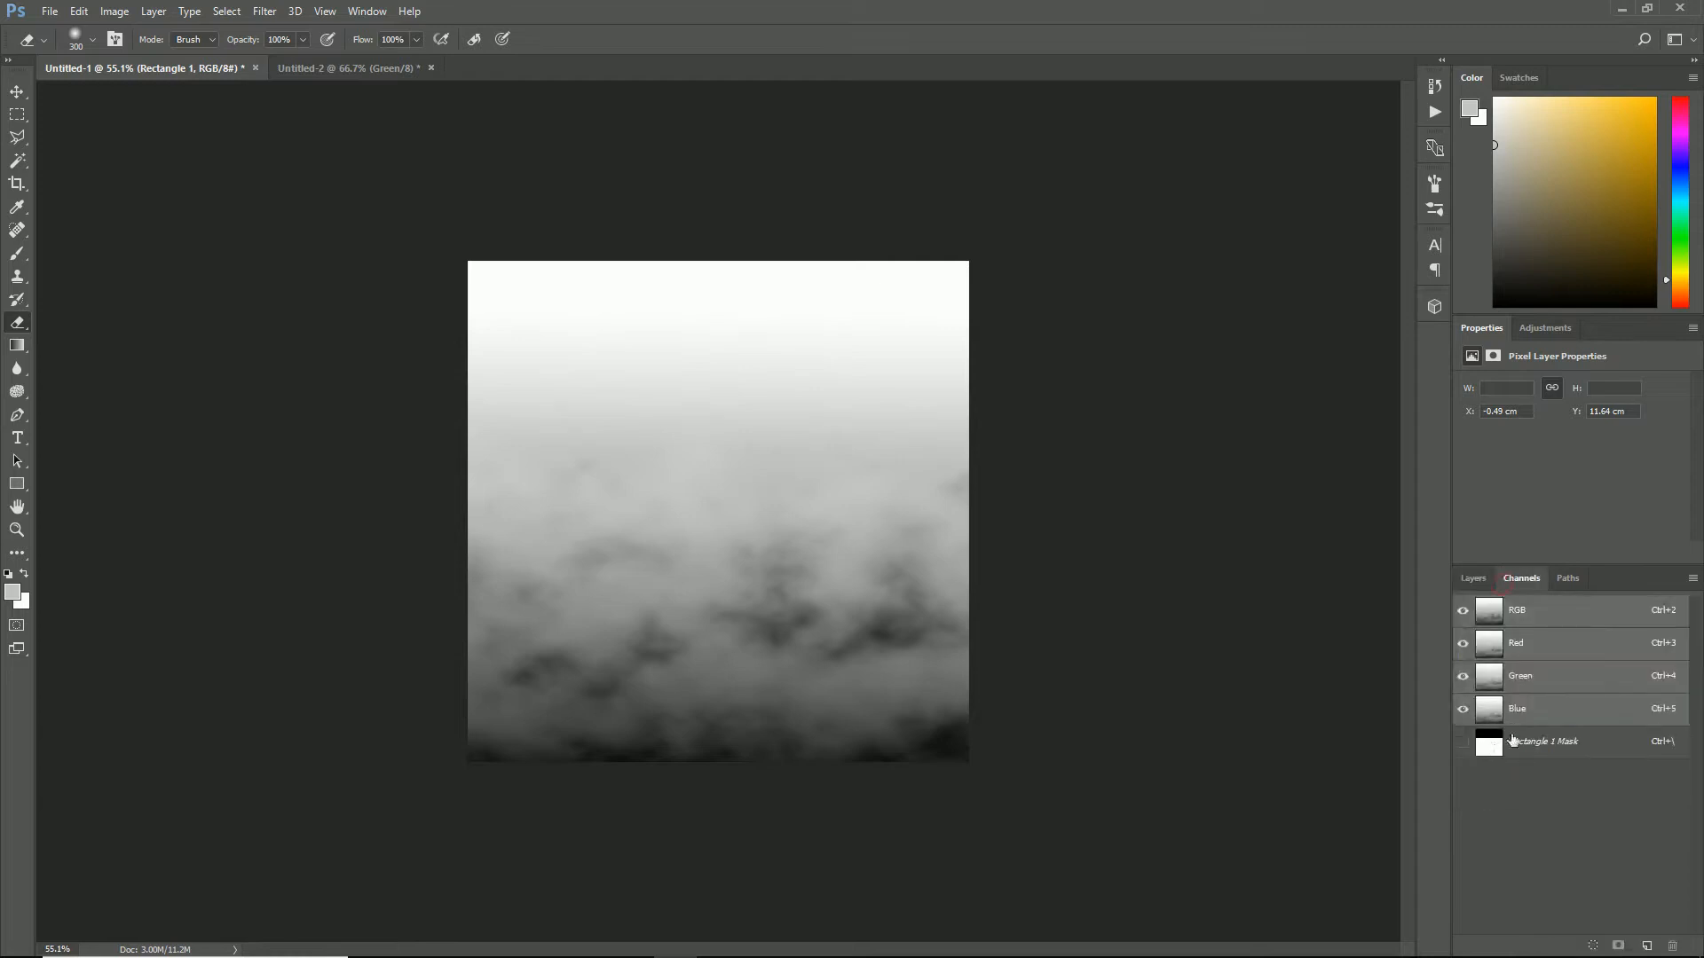
click(1544, 721)
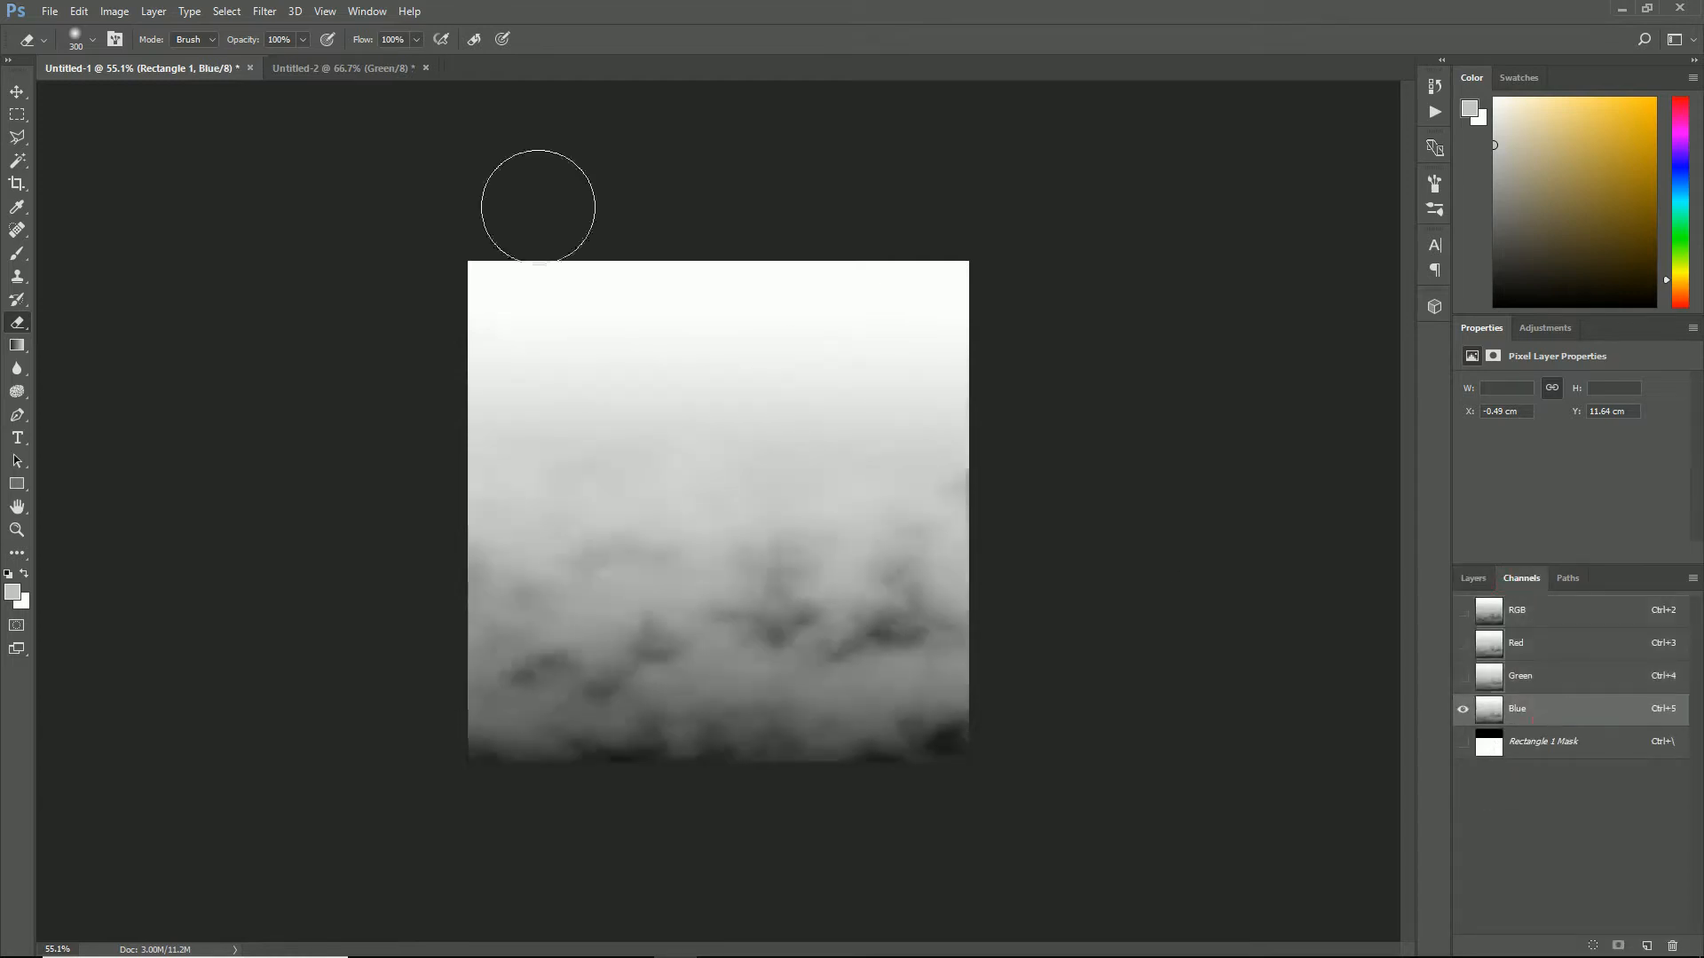
click(345, 68)
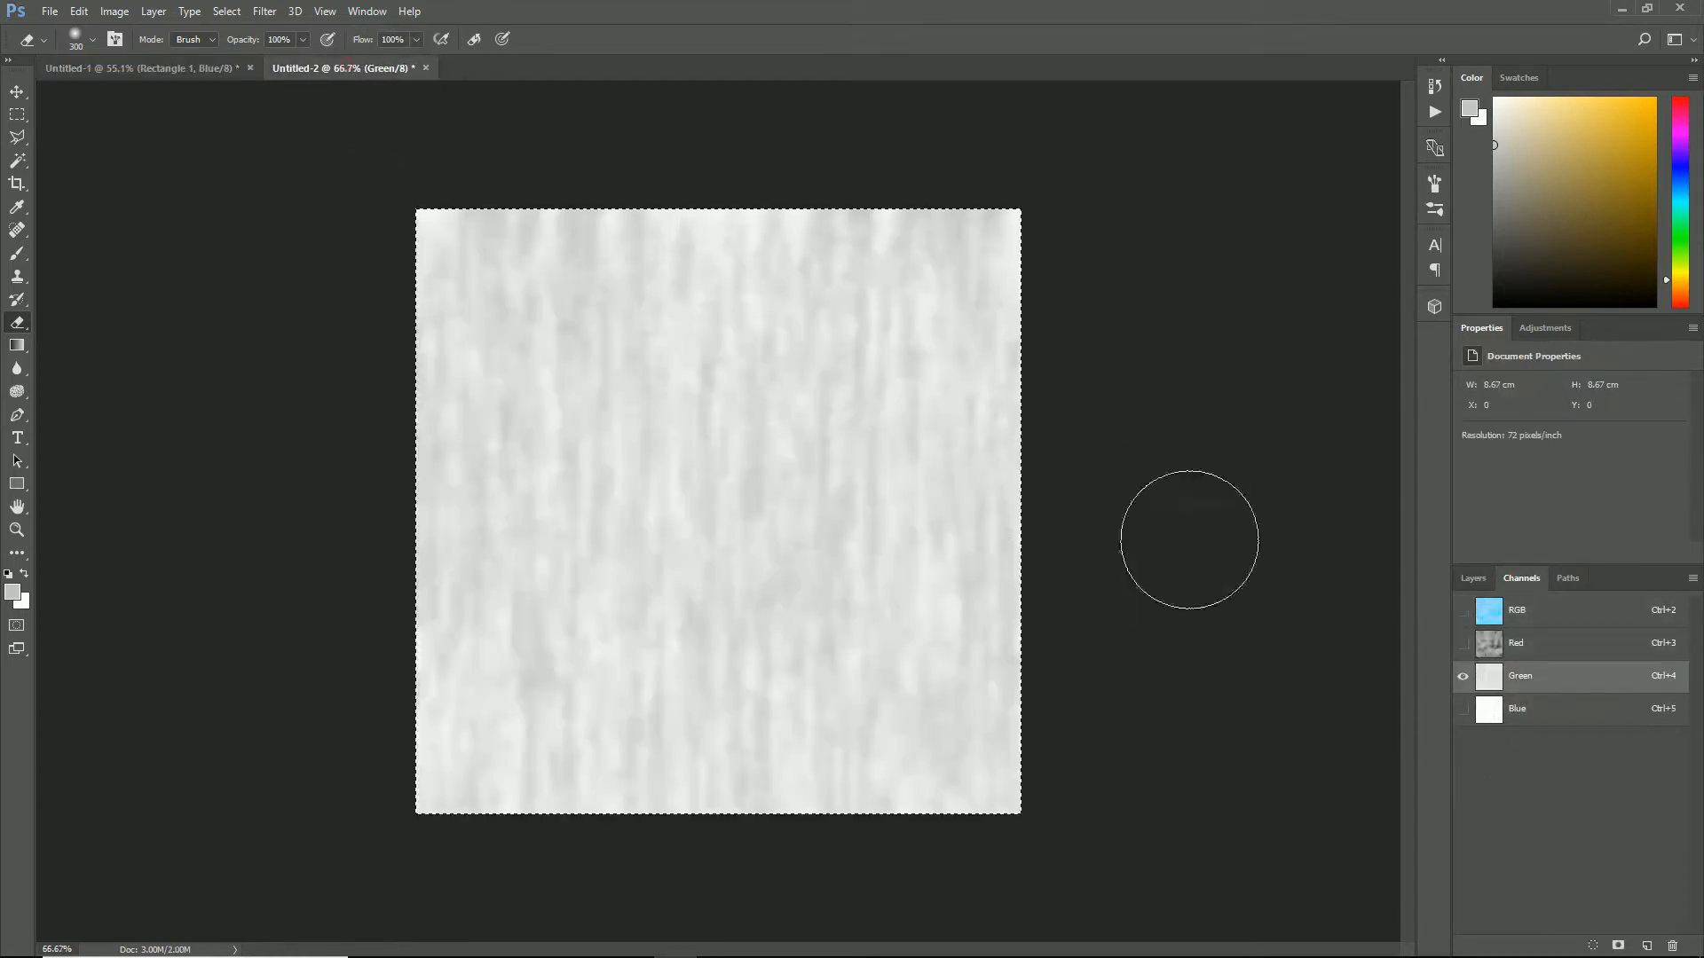
click(1519, 710)
click(158, 71)
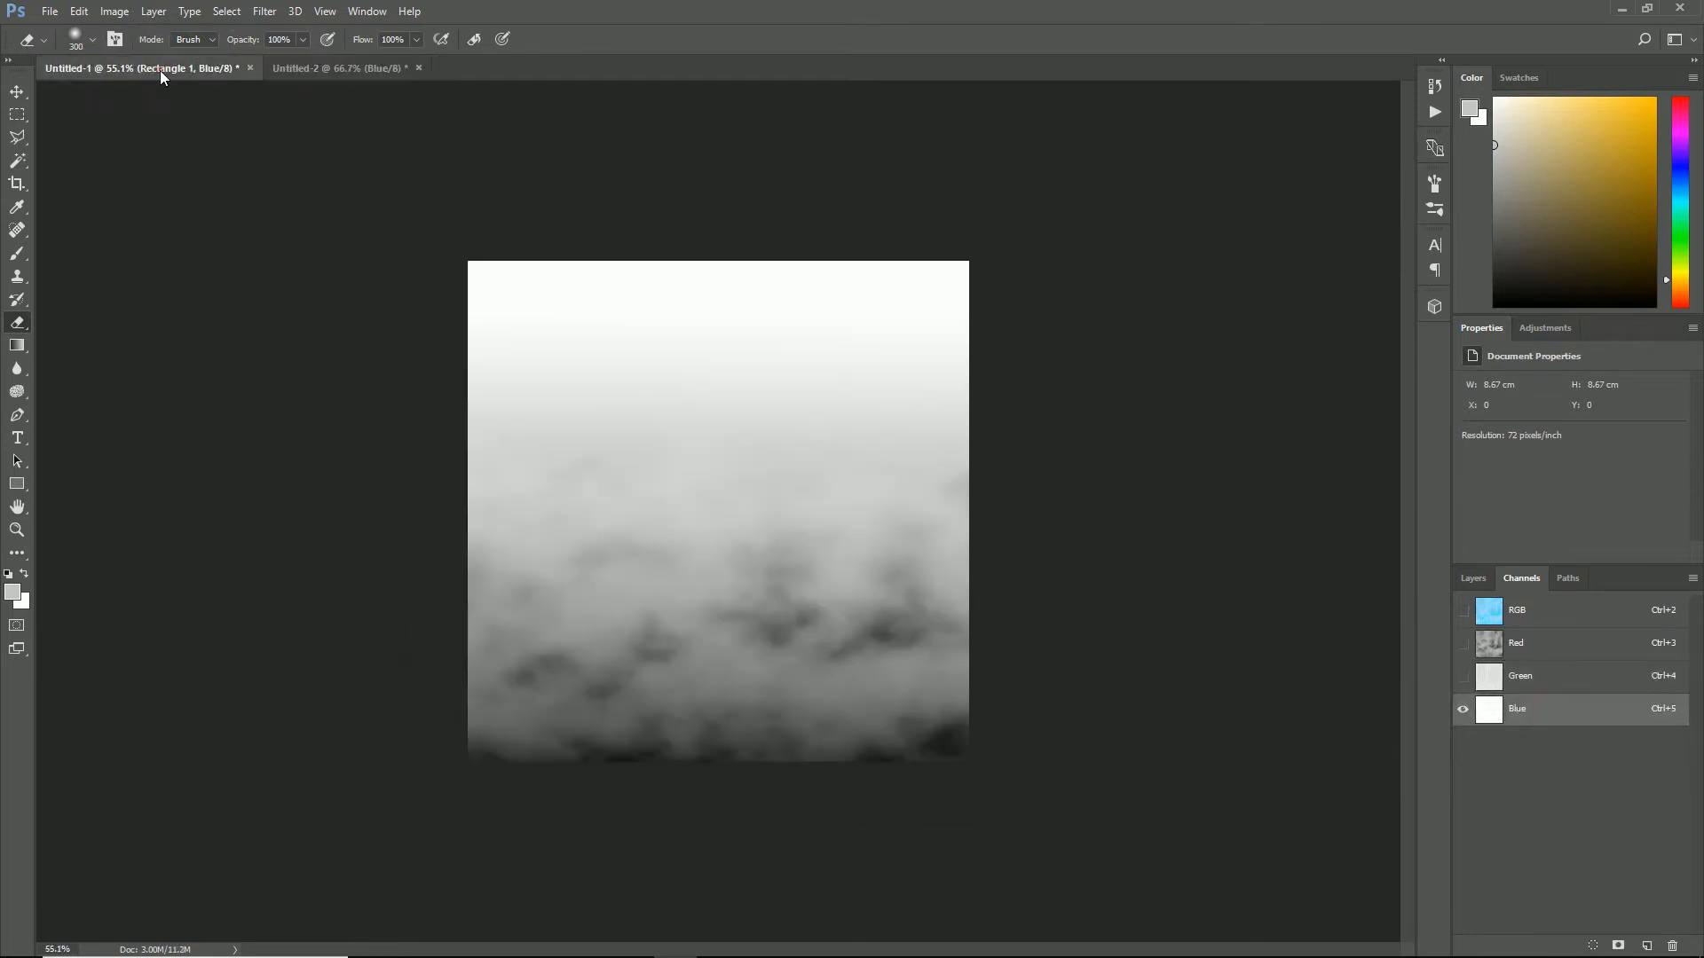
click(17, 114)
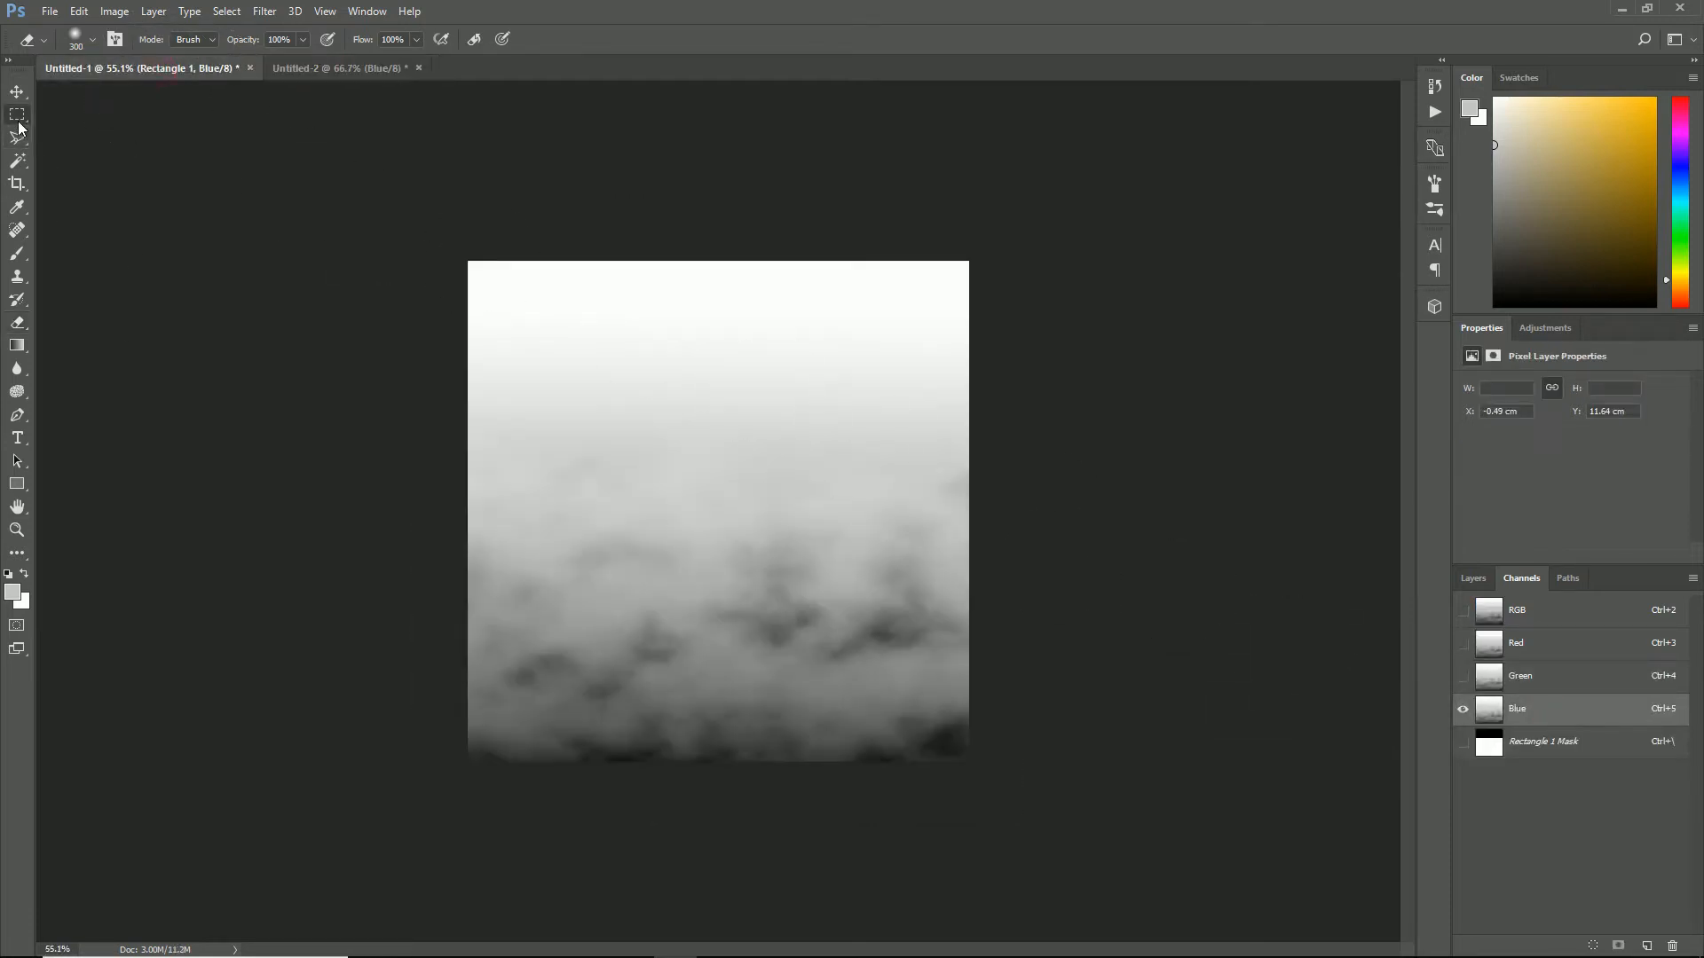
drag(373, 204, 1090, 881)
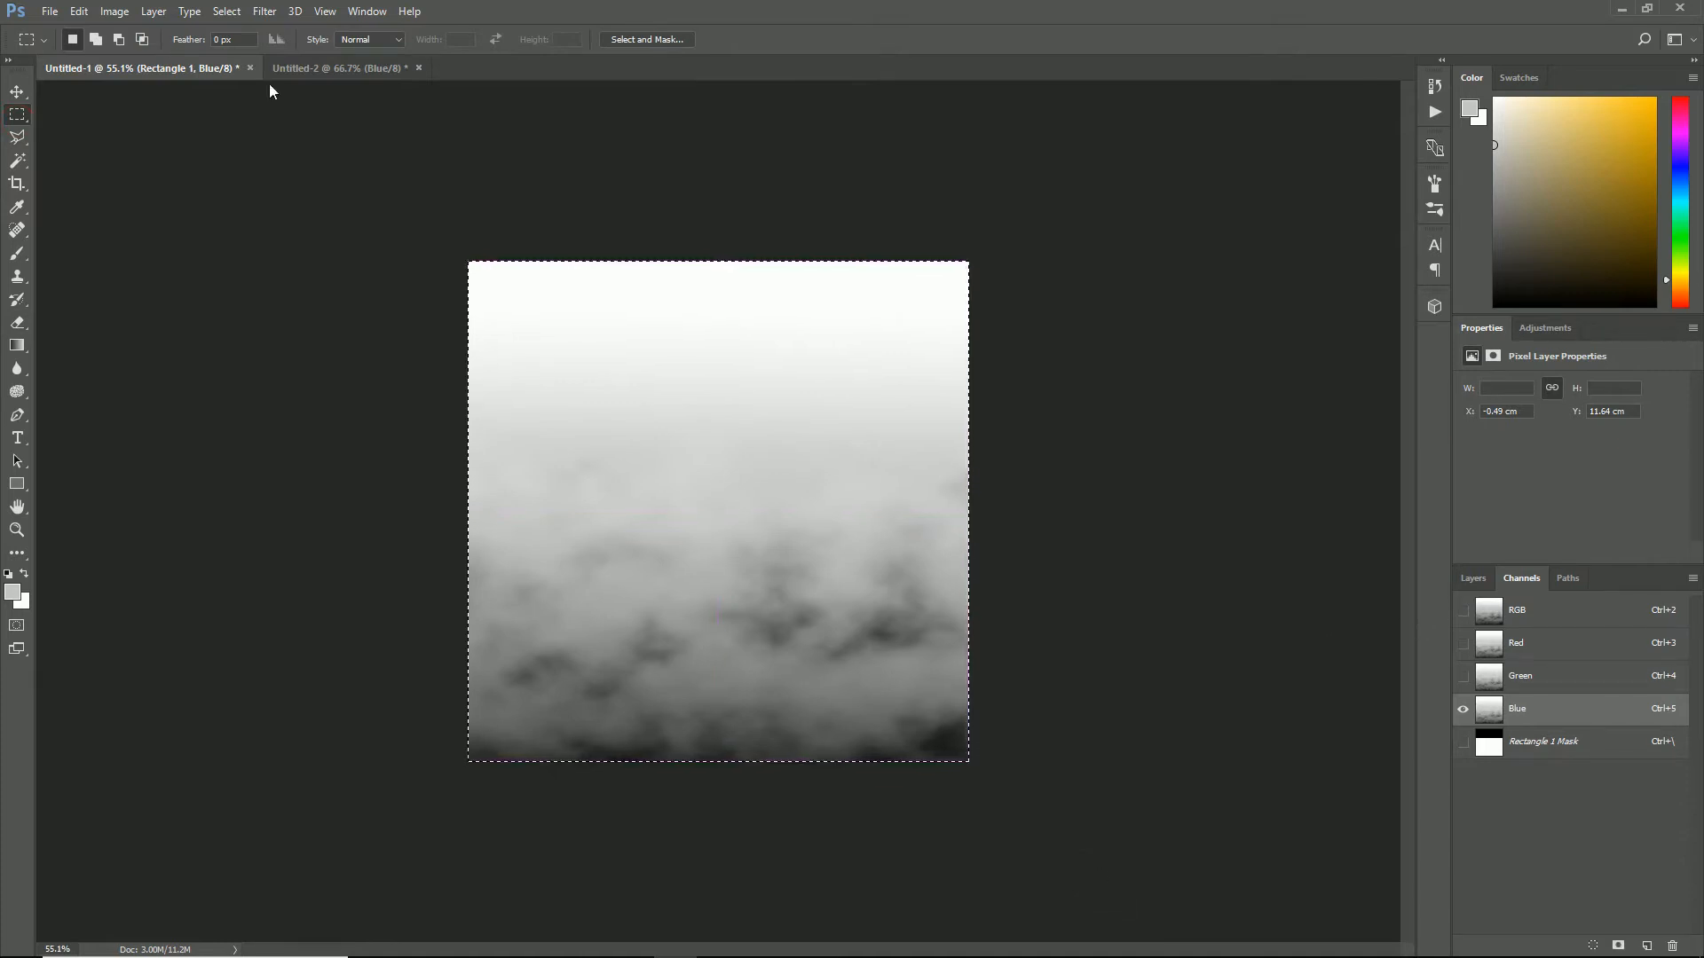
- Try to paste the copied cloud layer into the Blue channel of Untitled-2, and undo the paste
click(312, 67)
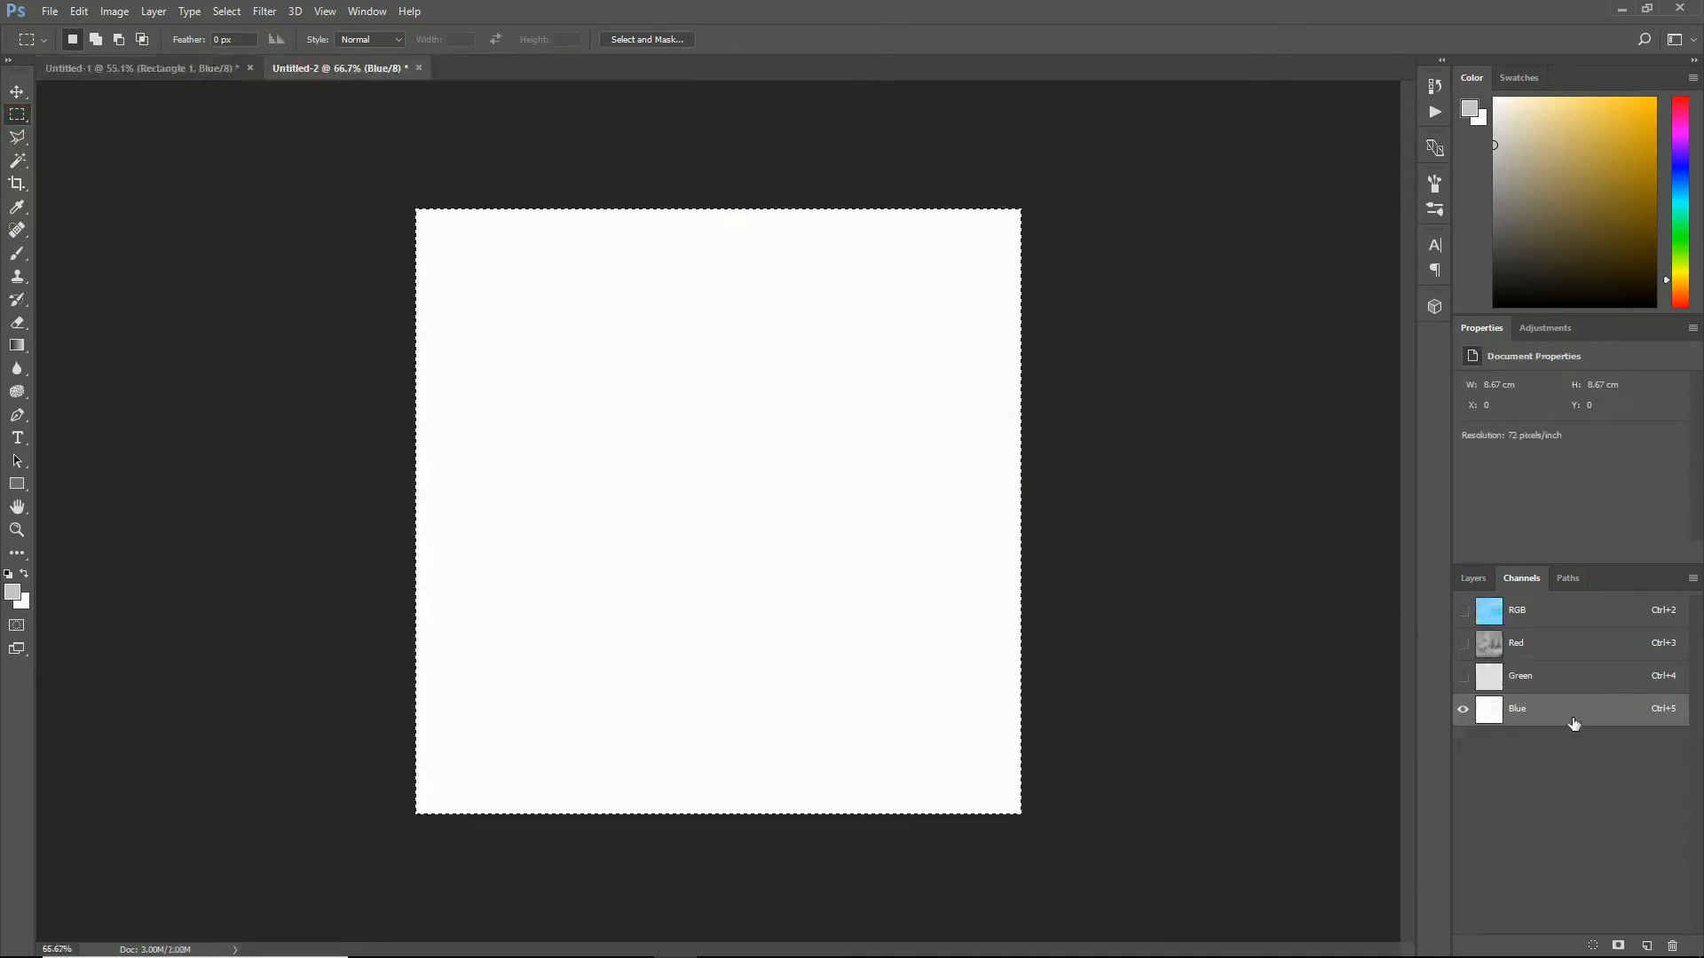
key(ctrl+v)
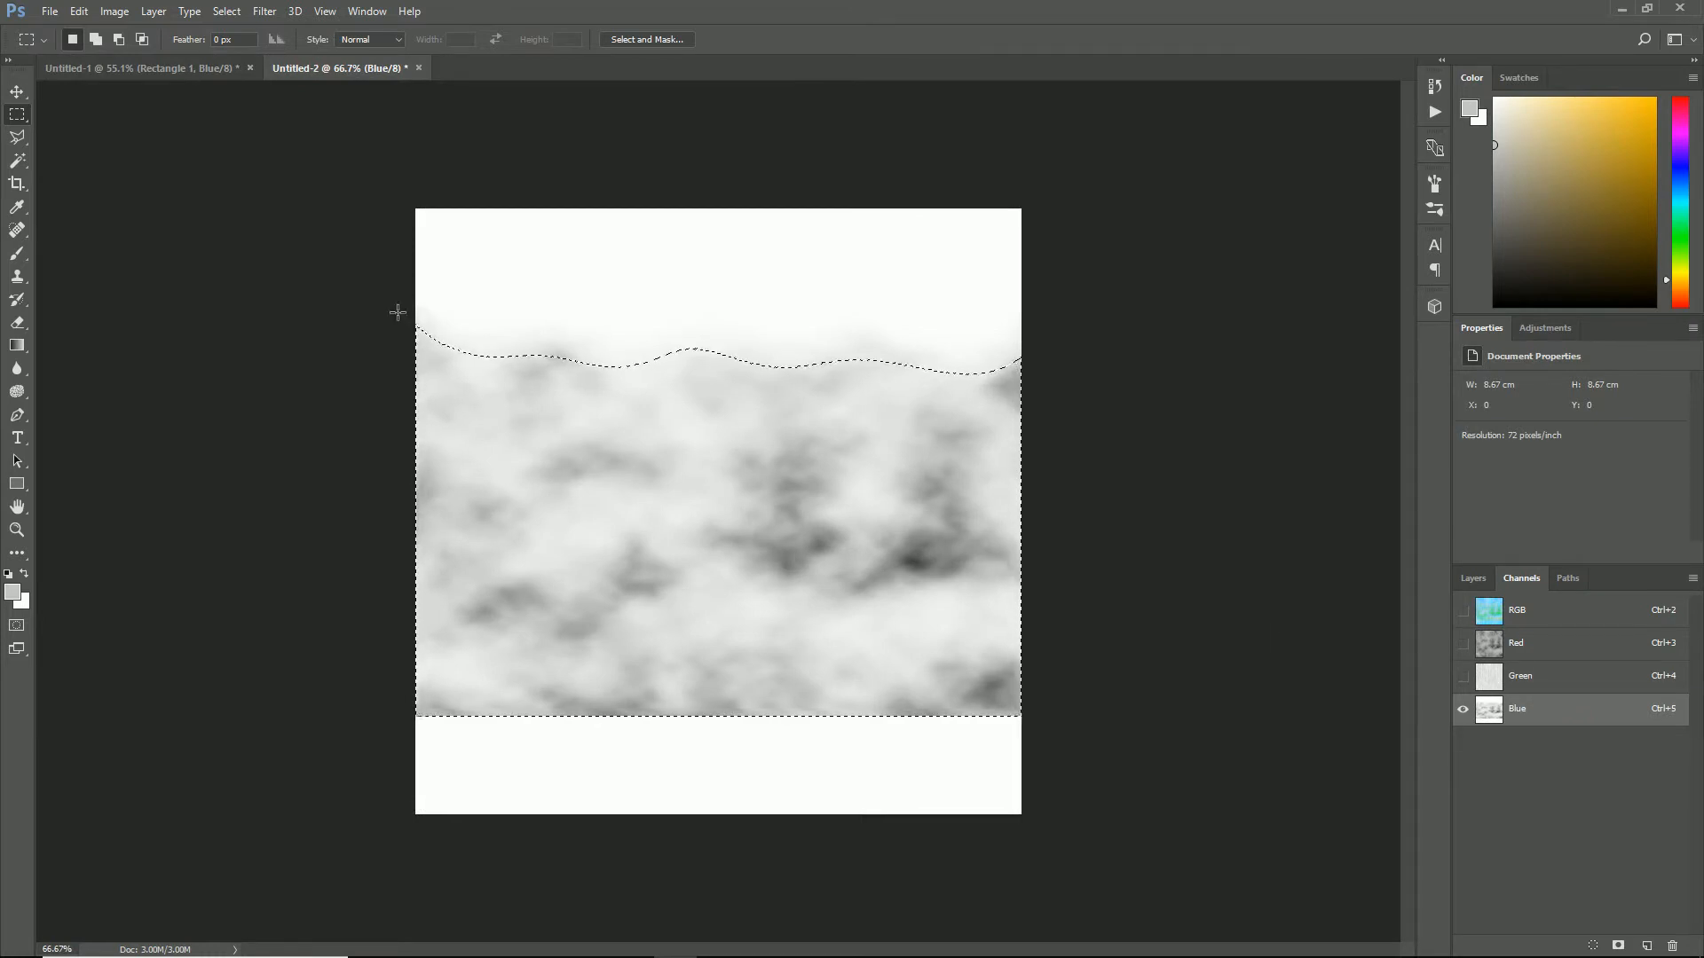
key(ctrl+x)
- Merge the Rectangle 1 cloud layer and the Layer 2 gradient of Untitled-1 into a single layer
click(164, 68)
click(1474, 577)
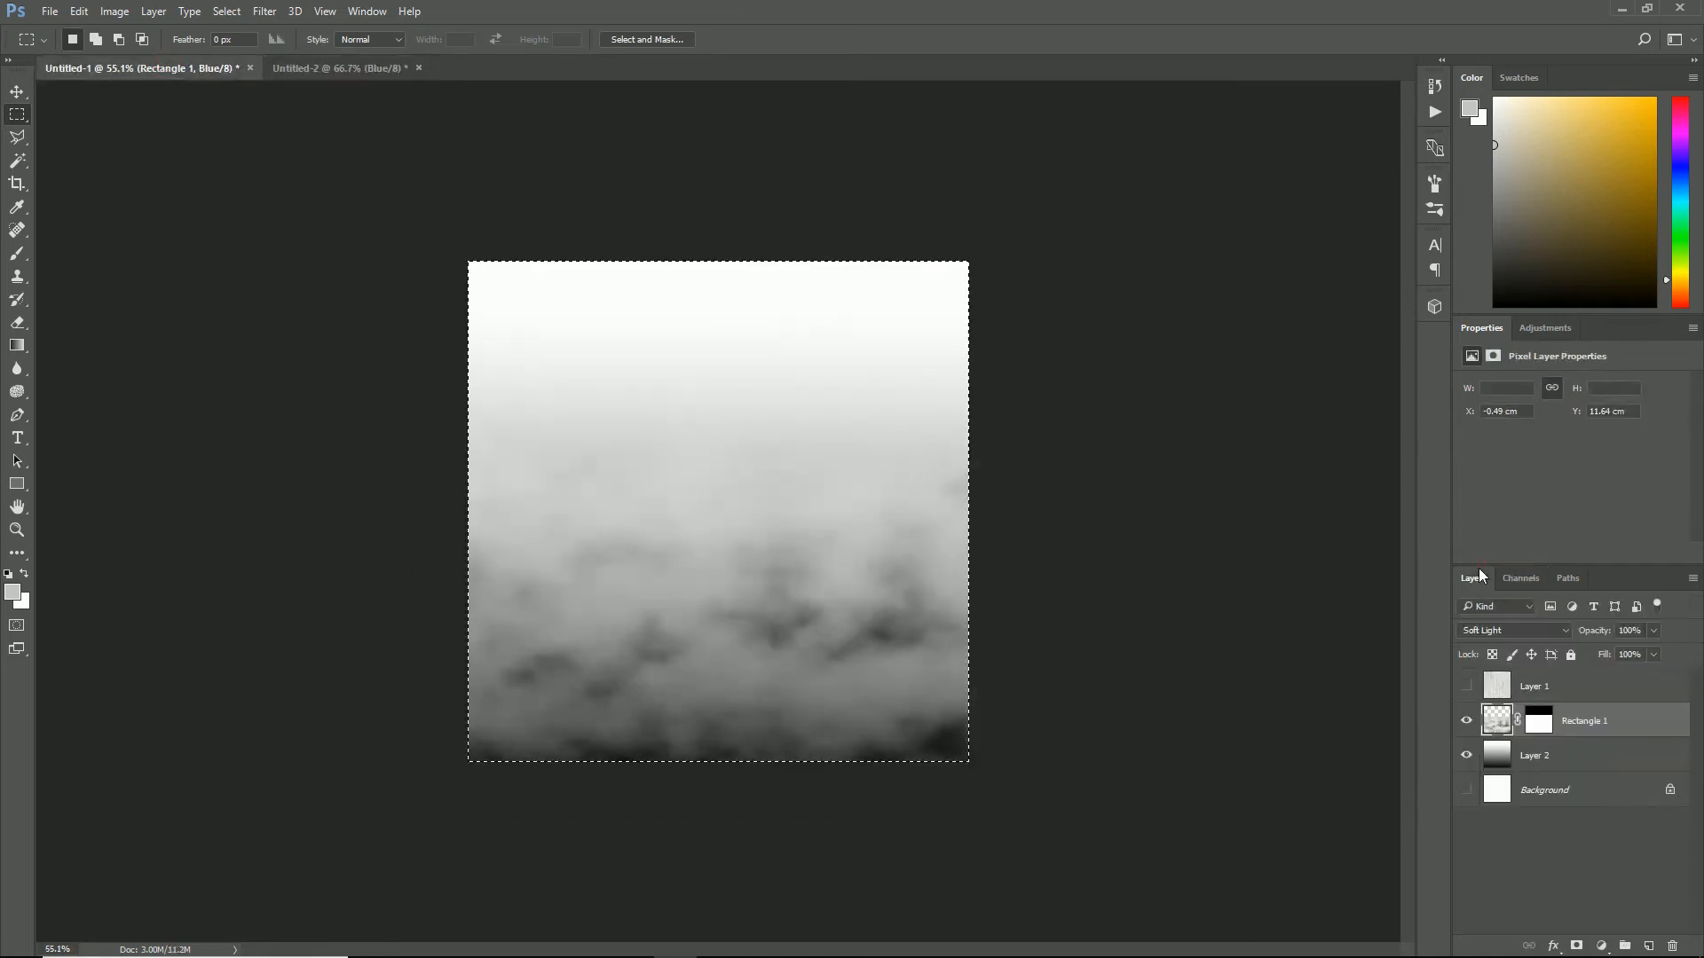
shift+click(1539, 758)
right_click(1539, 759)
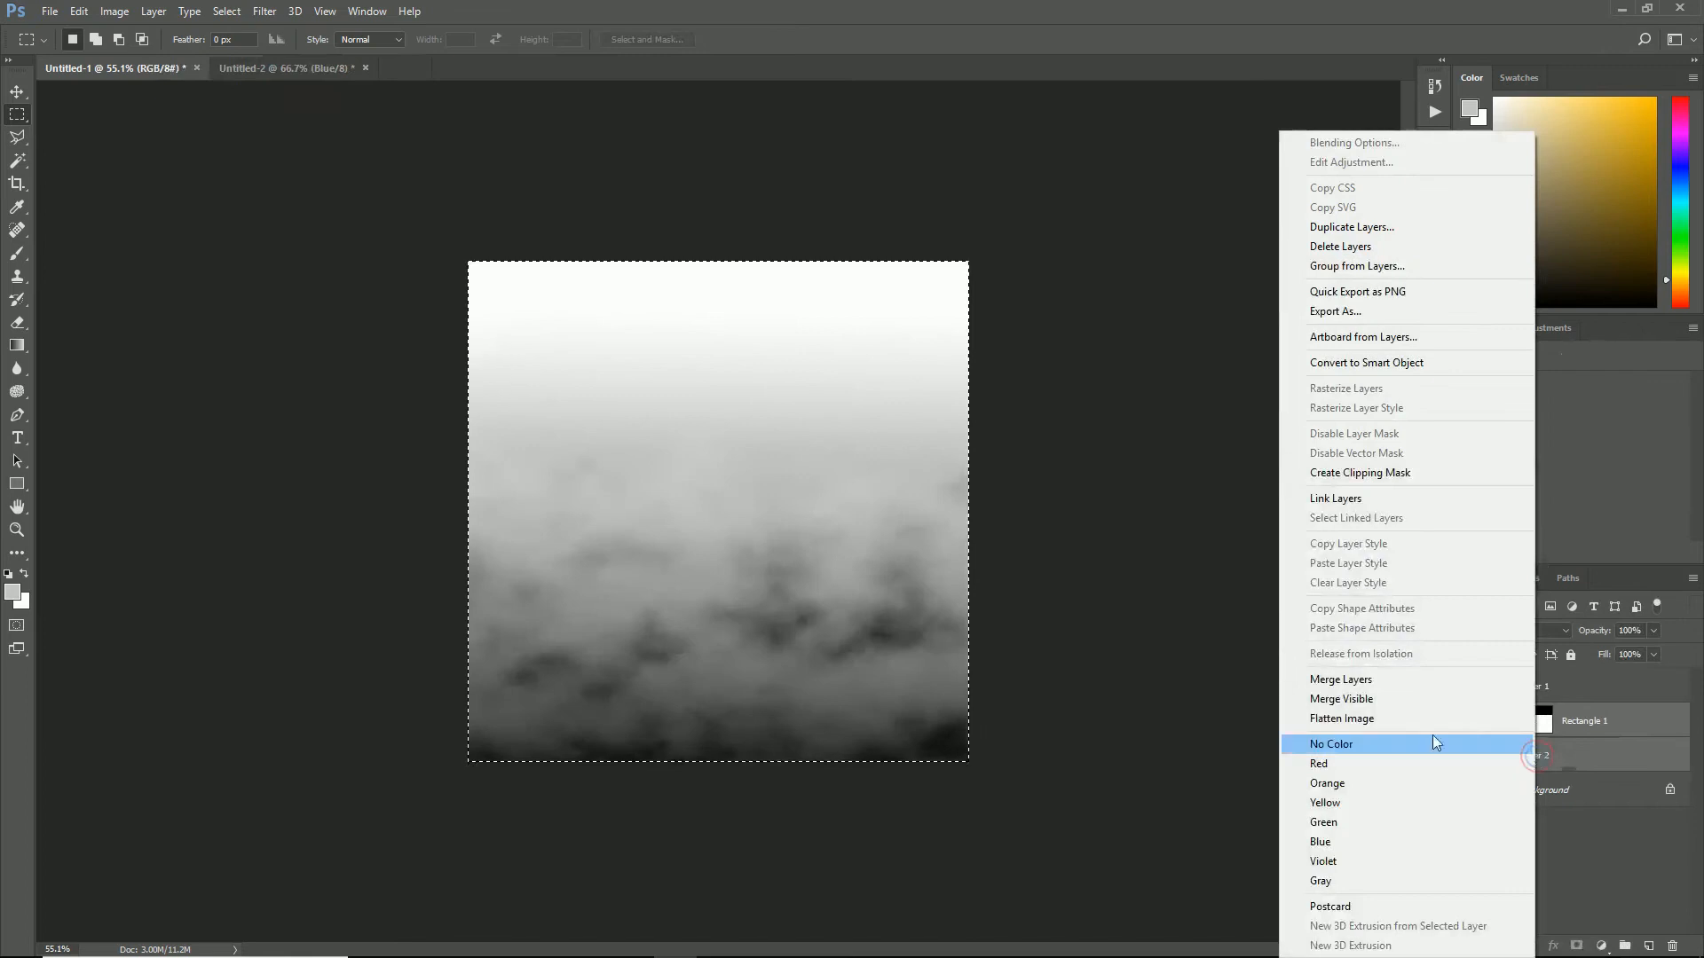
click(1338, 680)
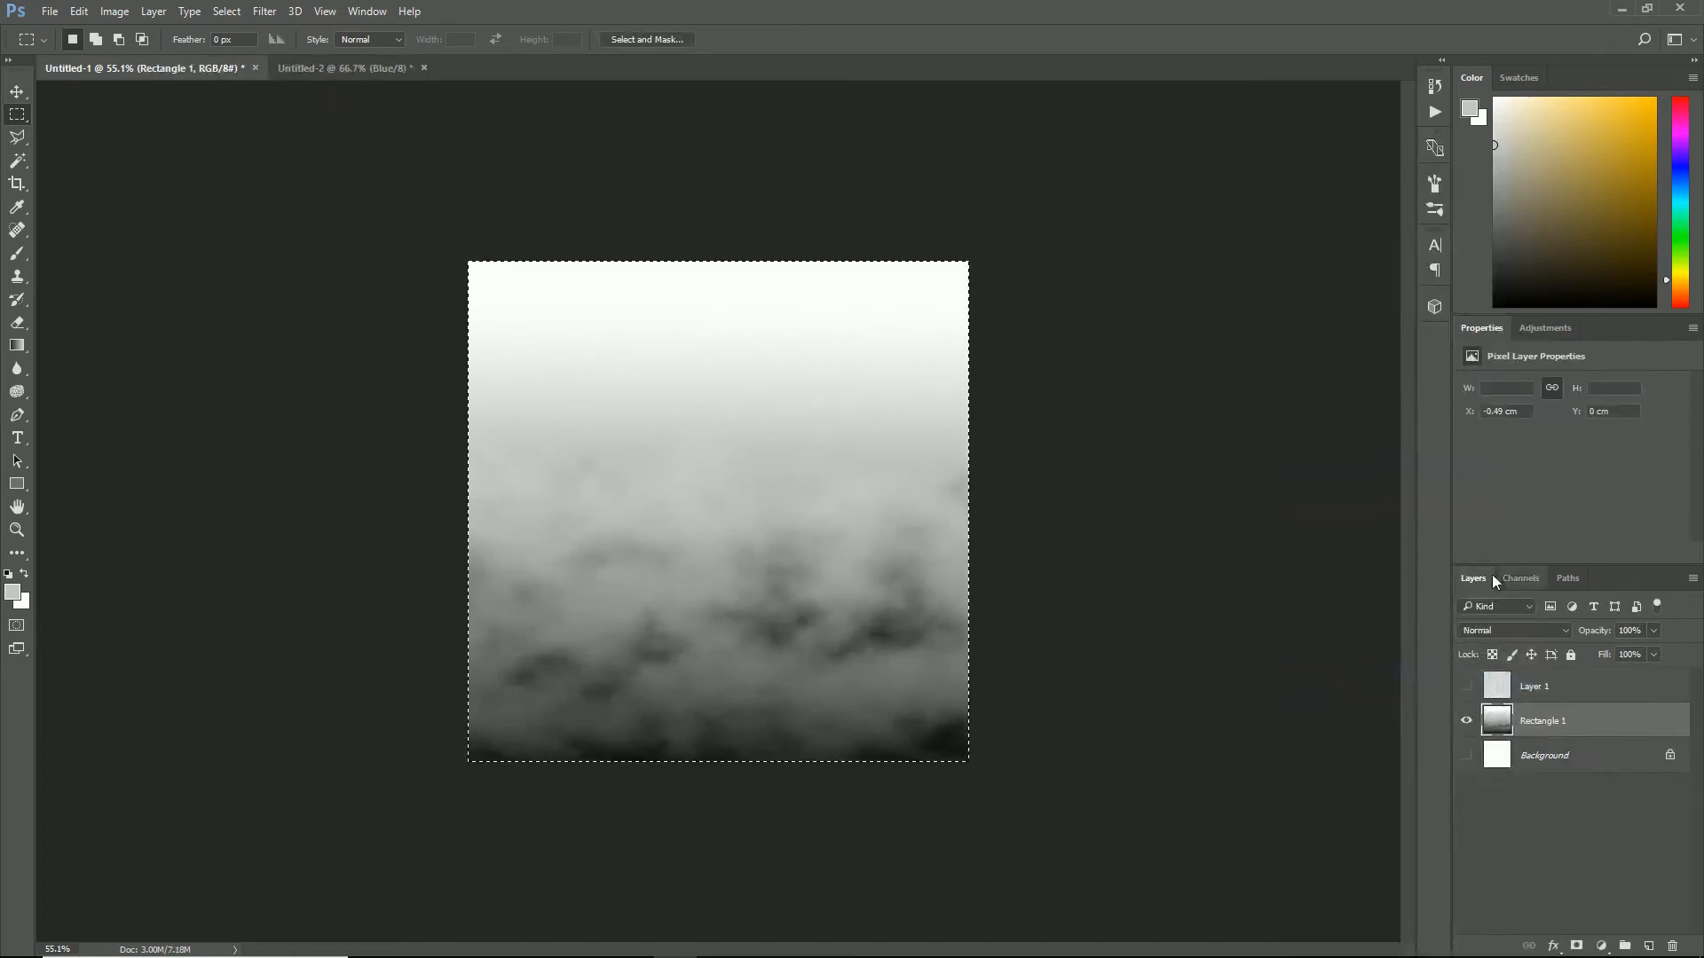
- Copy the merged layer's Blue channel into the Blue channel of Untitled-2, deselect, and show all color channels together
click(1520, 578)
click(1543, 710)
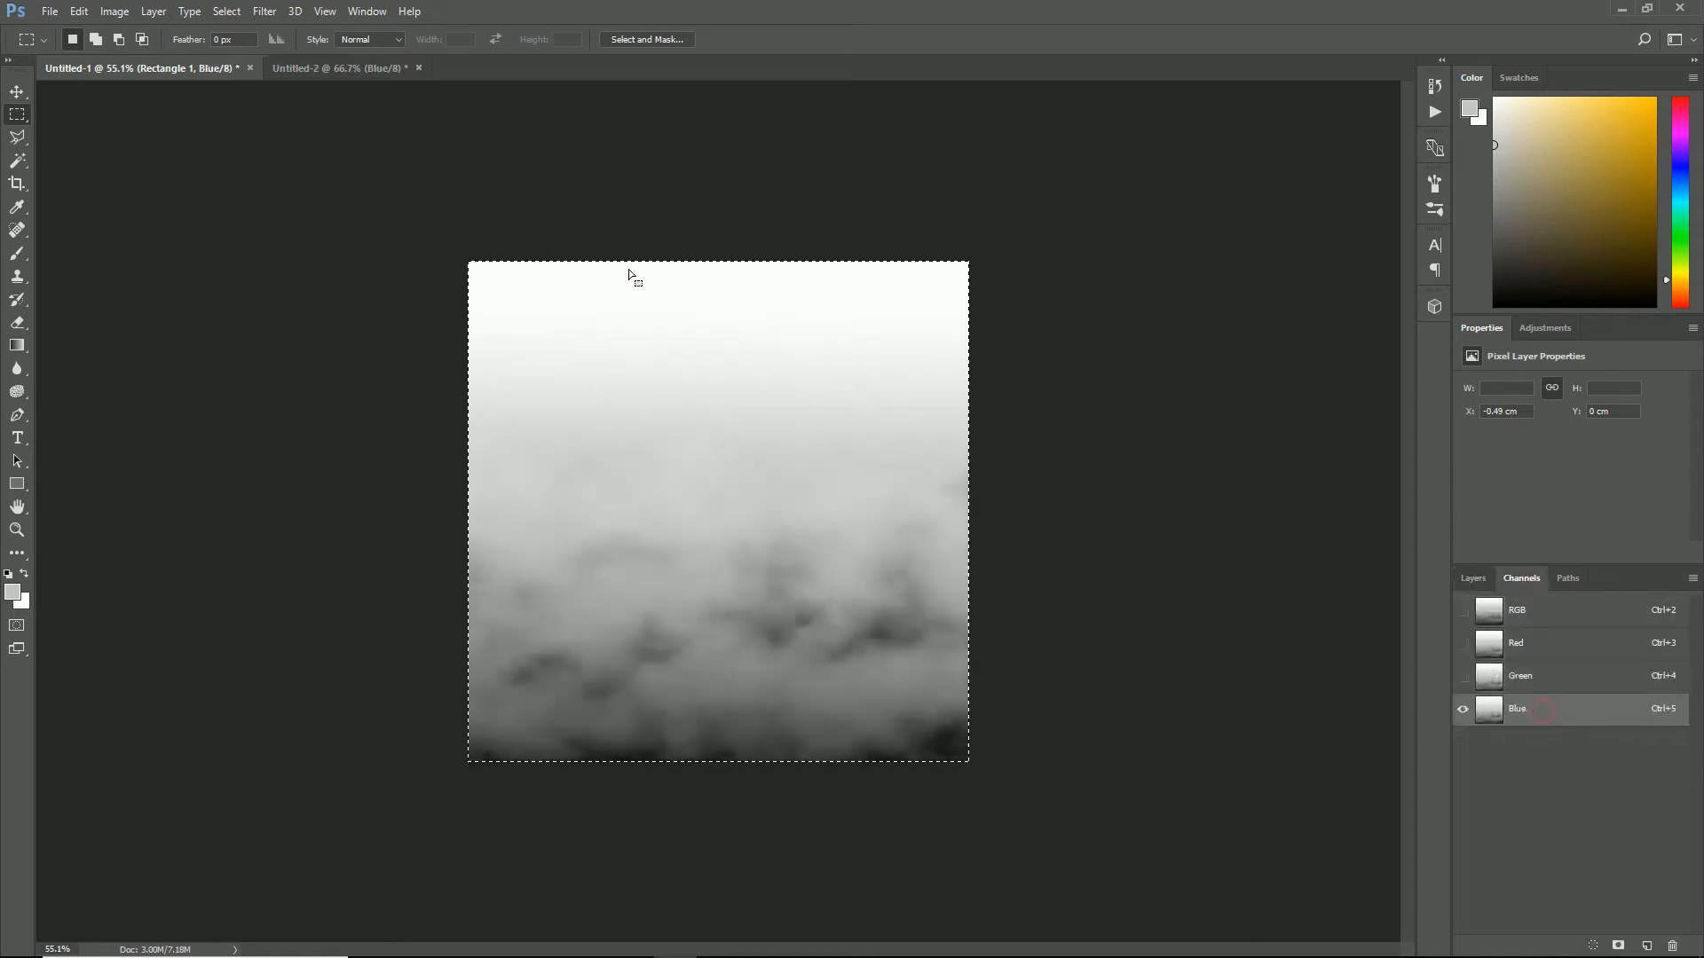
click(364, 70)
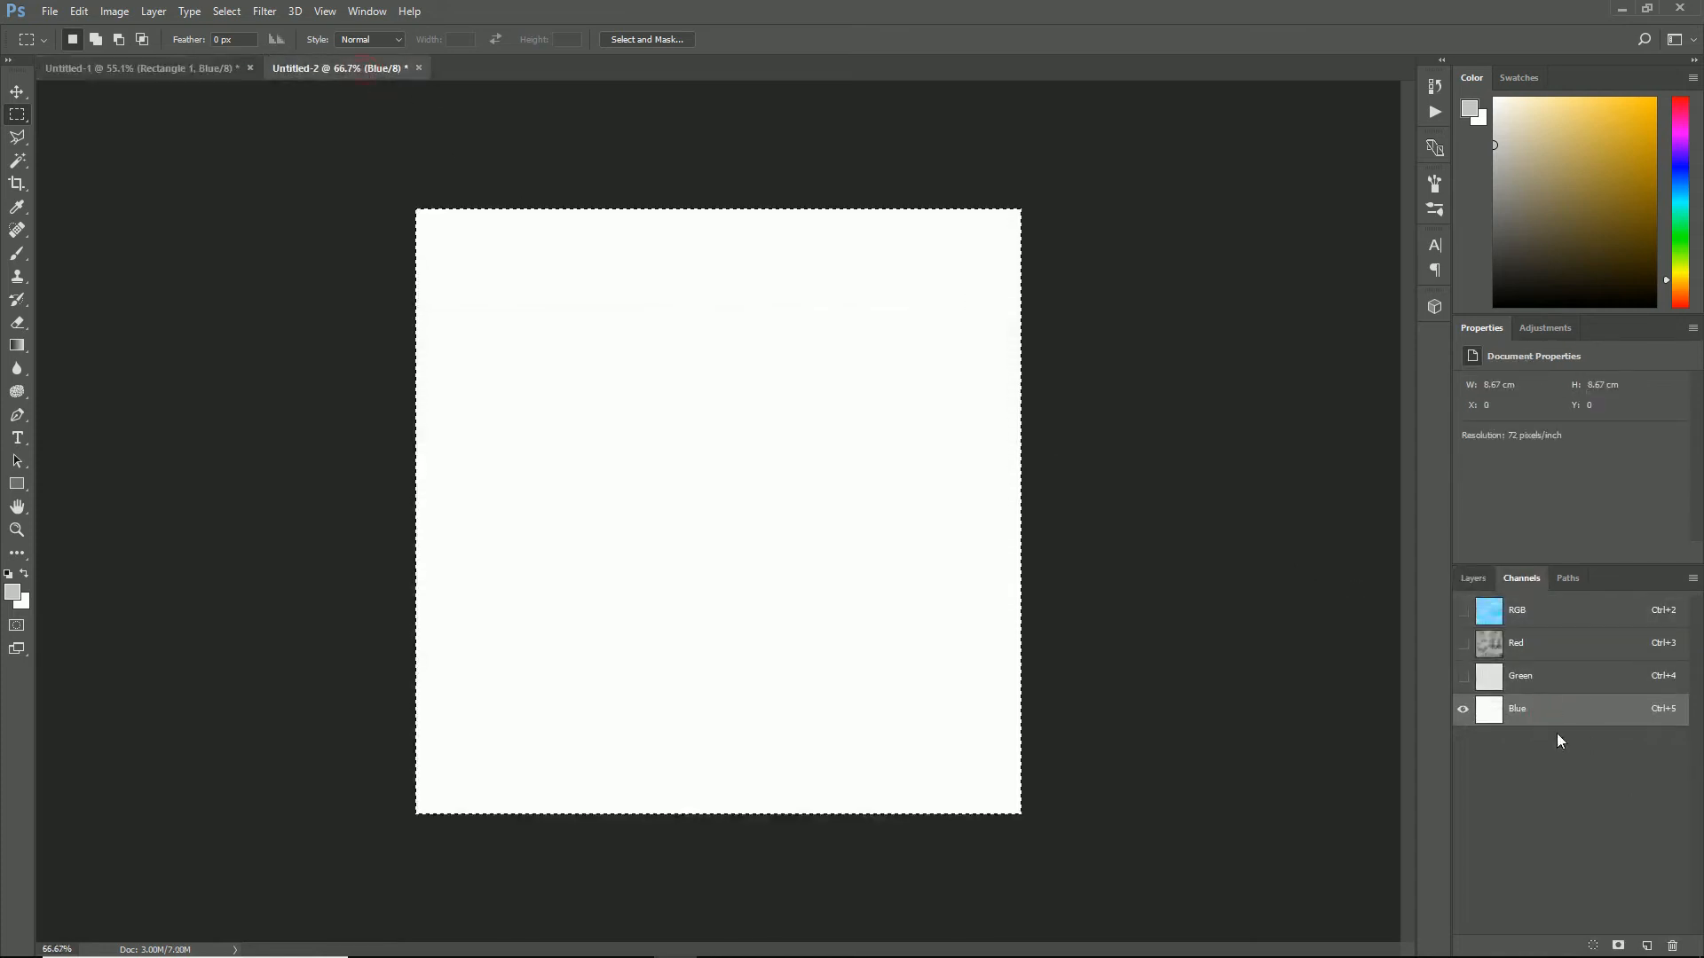
key(ctrl+v)
key(ctrl+d)
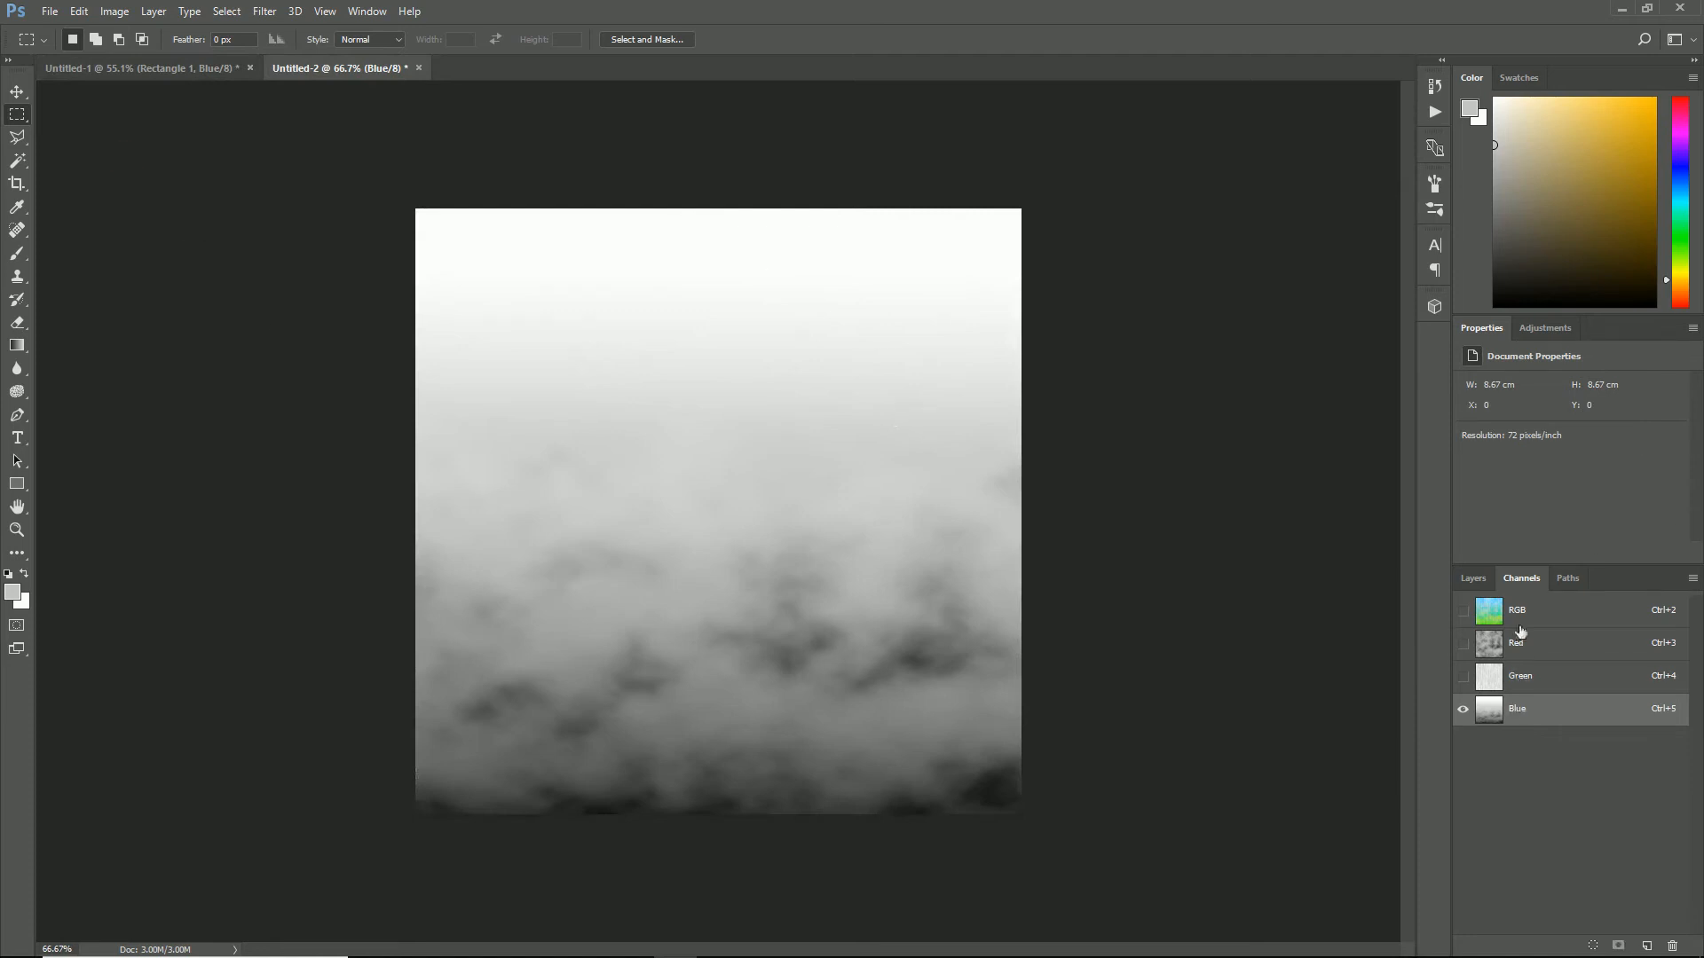
click(1464, 611)
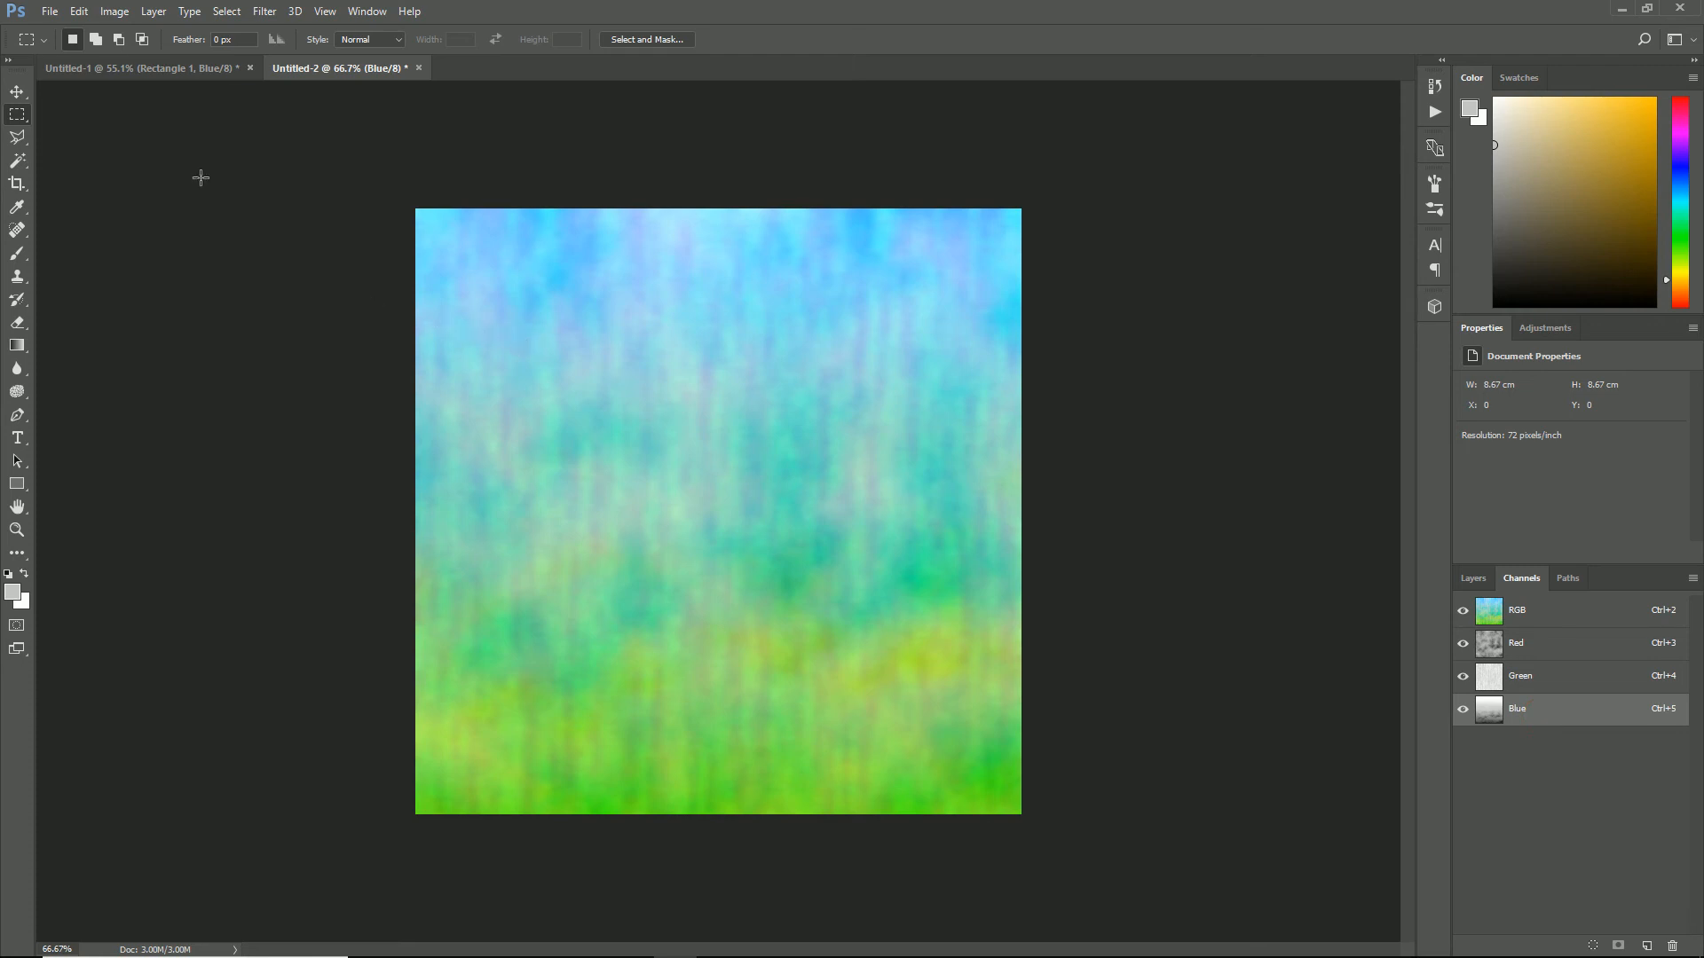
- Start saving out the channel-packed Untitled-2 image
click(55, 14)
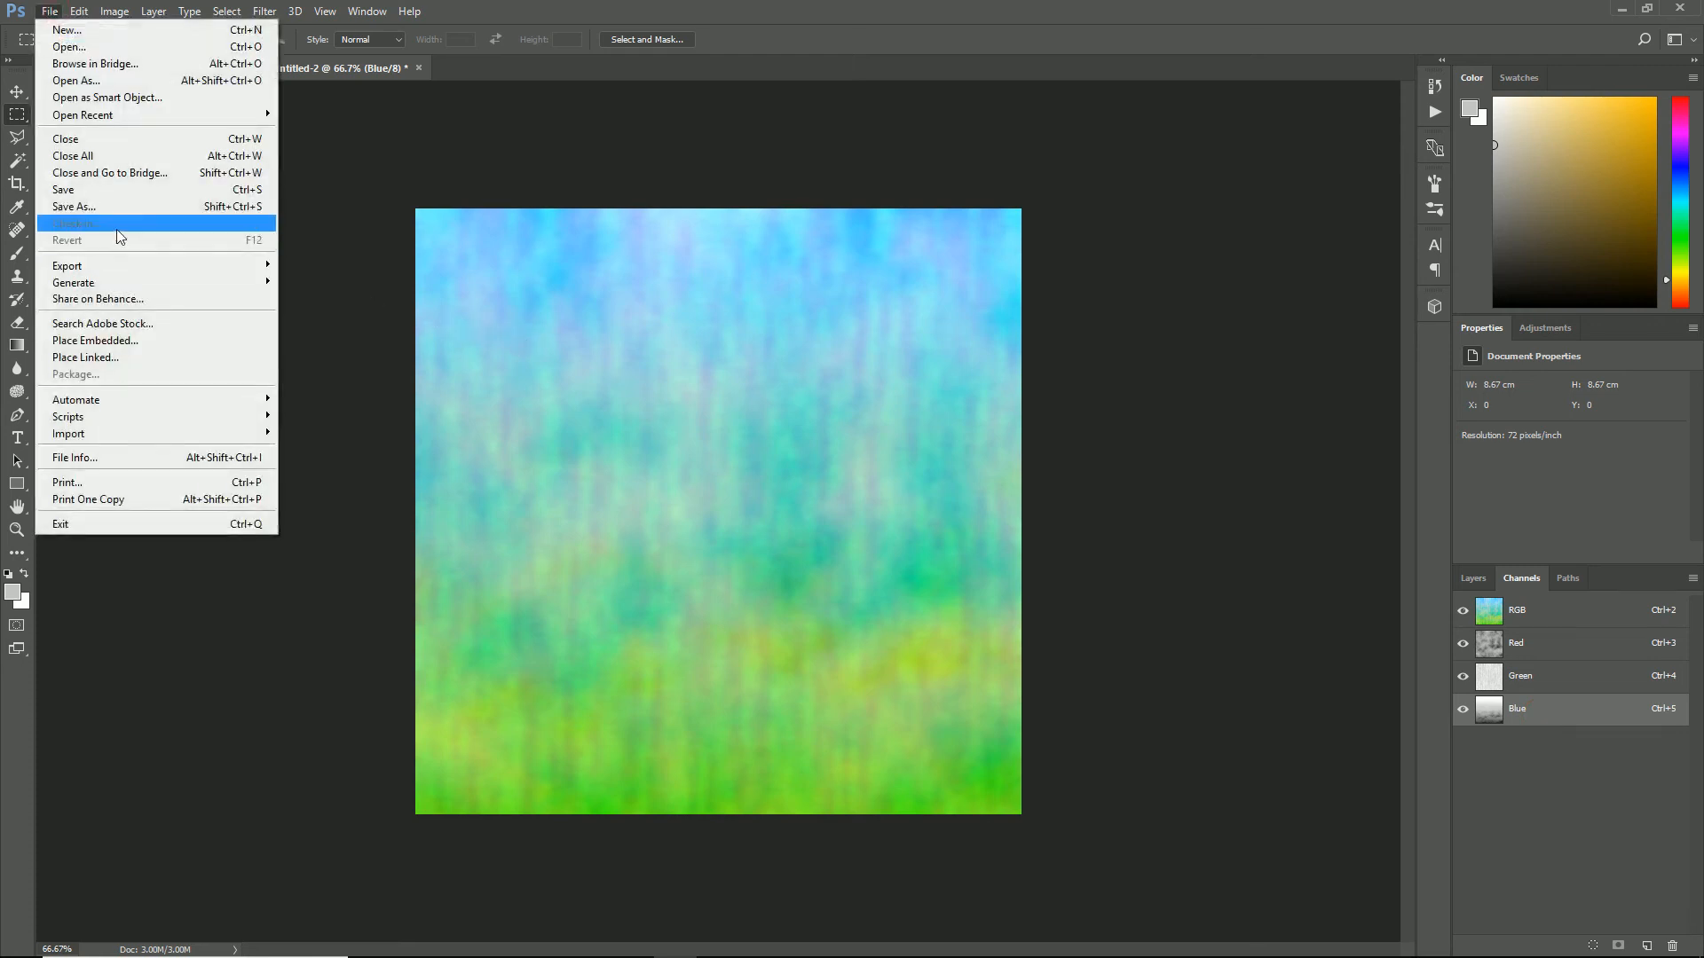